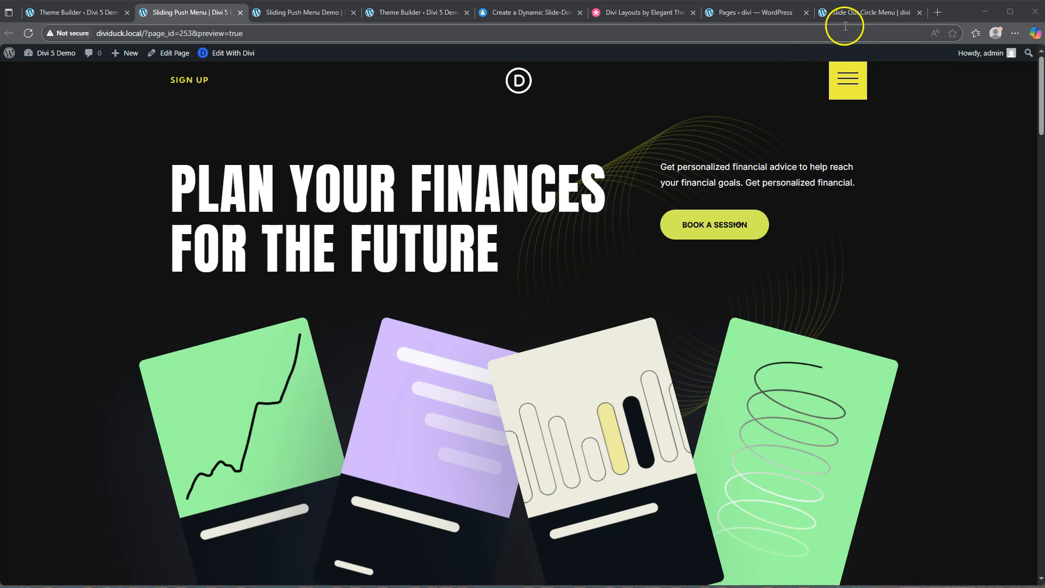
# Step: Preview the expanded icons of the slide-out circle menu, and close that preview and the Pages list tab
pyautogui.click(860, 14)
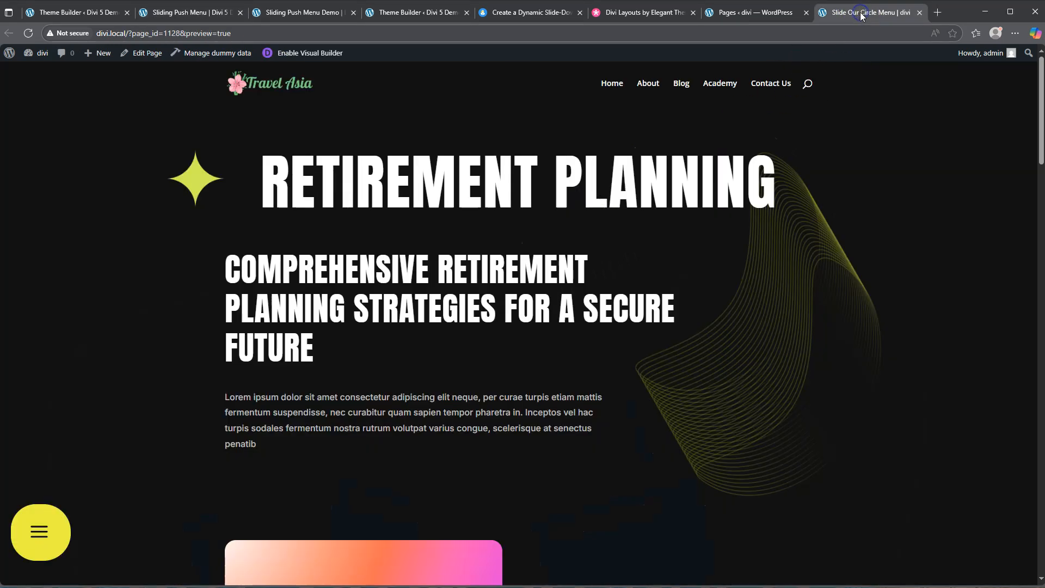
pyautogui.click(49, 523)
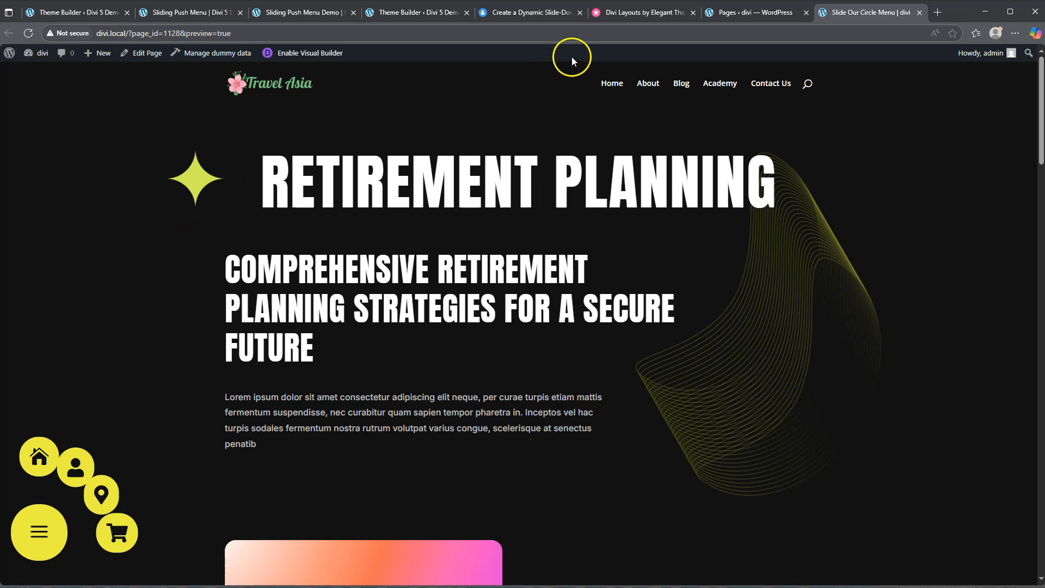
pyautogui.click(918, 13)
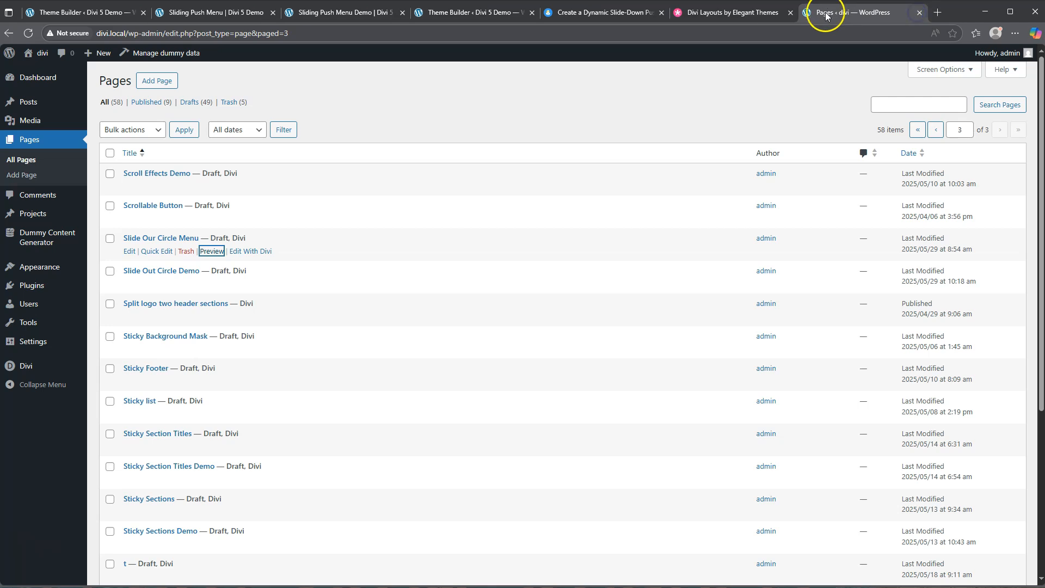
pyautogui.click(917, 13)
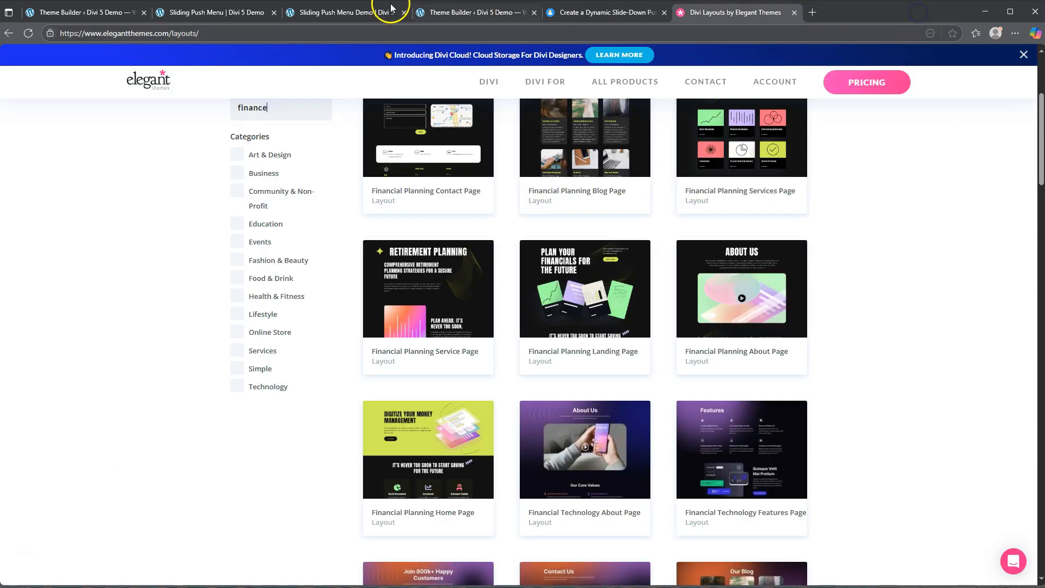
# Step: Expand and collapse the push menu twice on the Sliding Push Menu page, and view the Sliding Push Menu Demo page
pyautogui.click(340, 12)
pyautogui.click(218, 12)
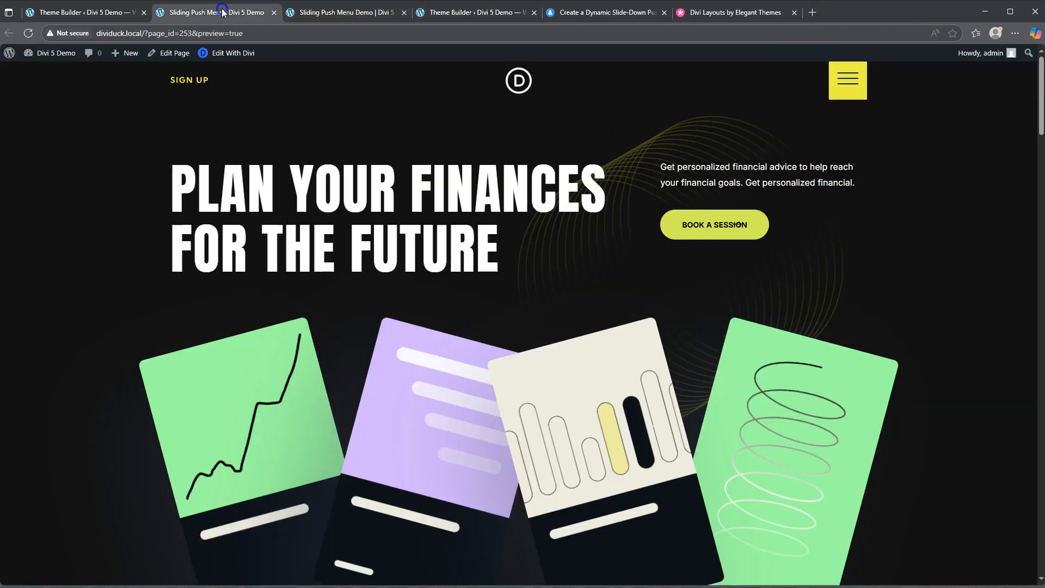
pyautogui.click(847, 85)
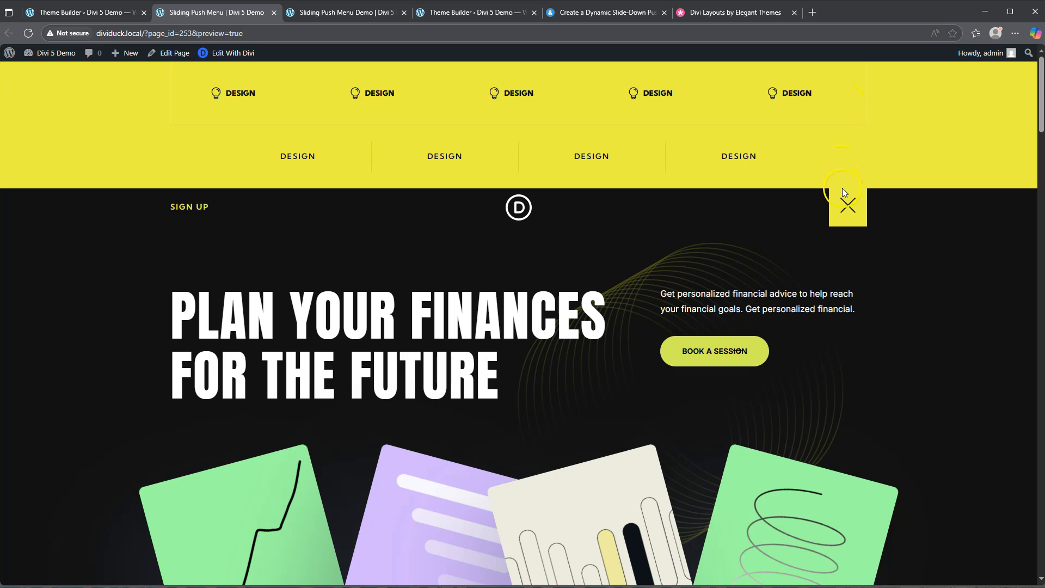
pyautogui.click(848, 207)
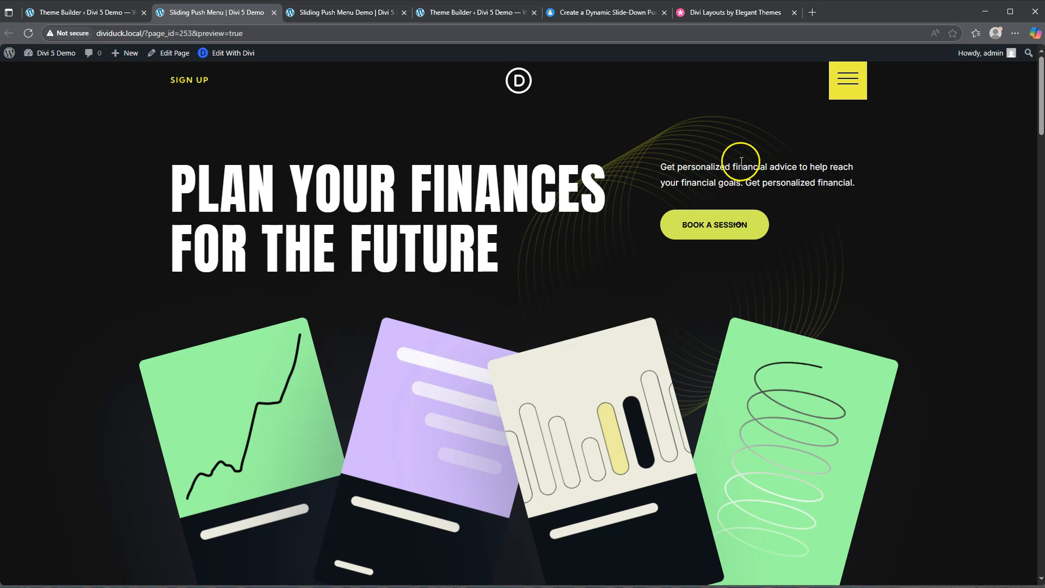
pyautogui.click(847, 81)
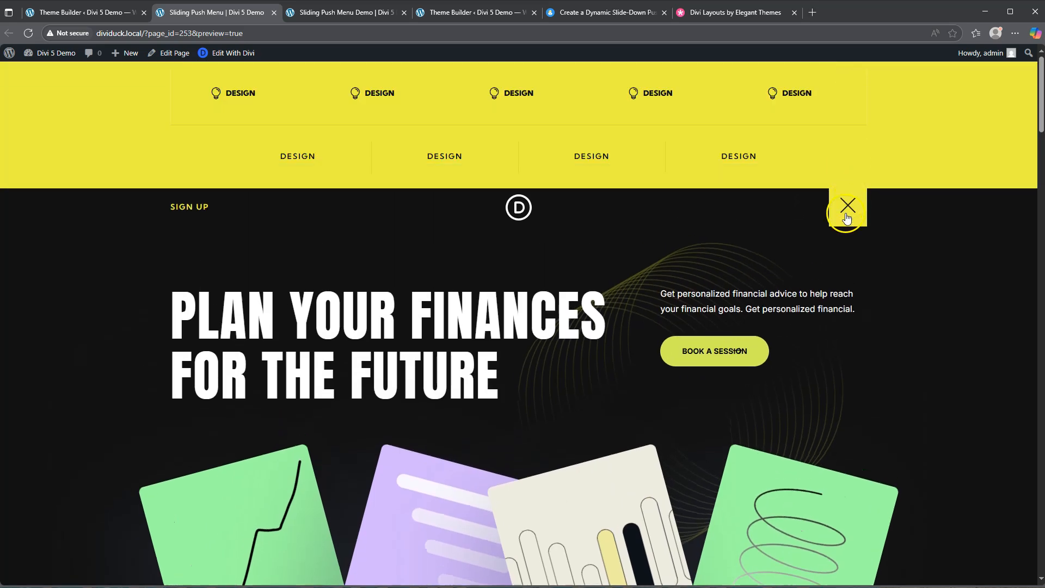
pyautogui.click(848, 211)
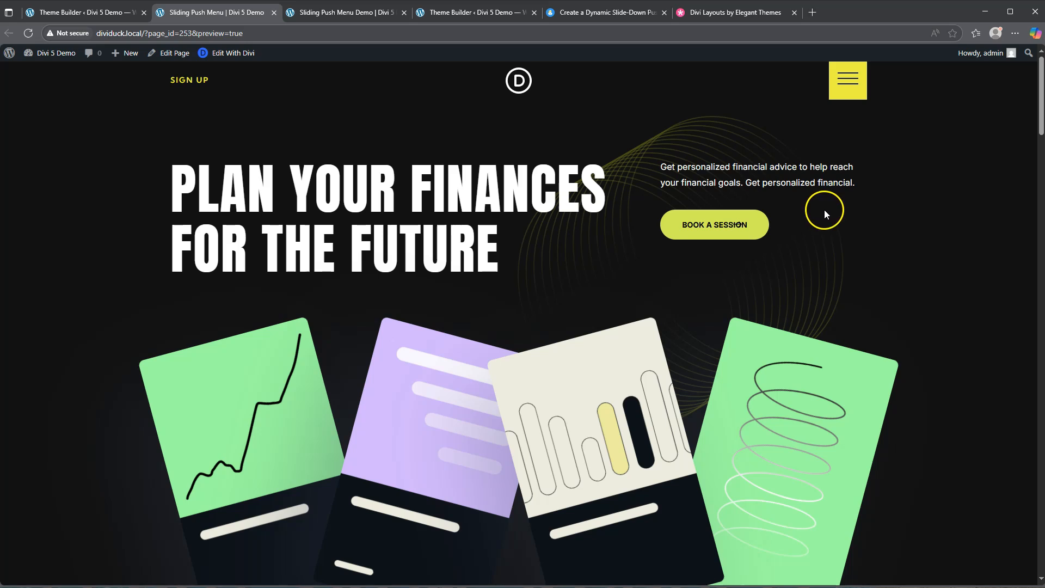
pyautogui.click(360, 16)
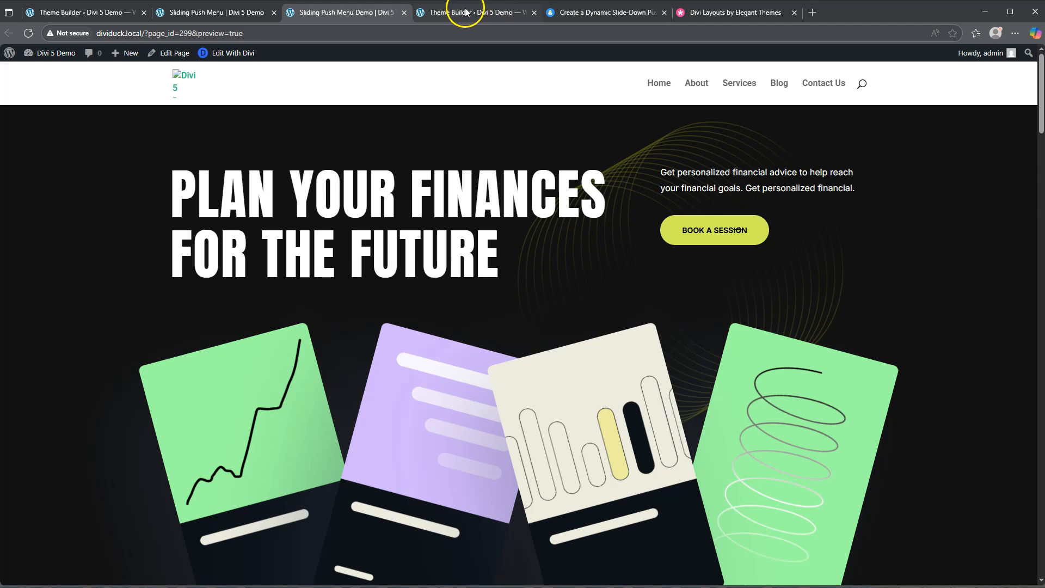
# Step: Exit the existing push menu header layout and return to the Theme Builder's template overview
pyautogui.click(94, 12)
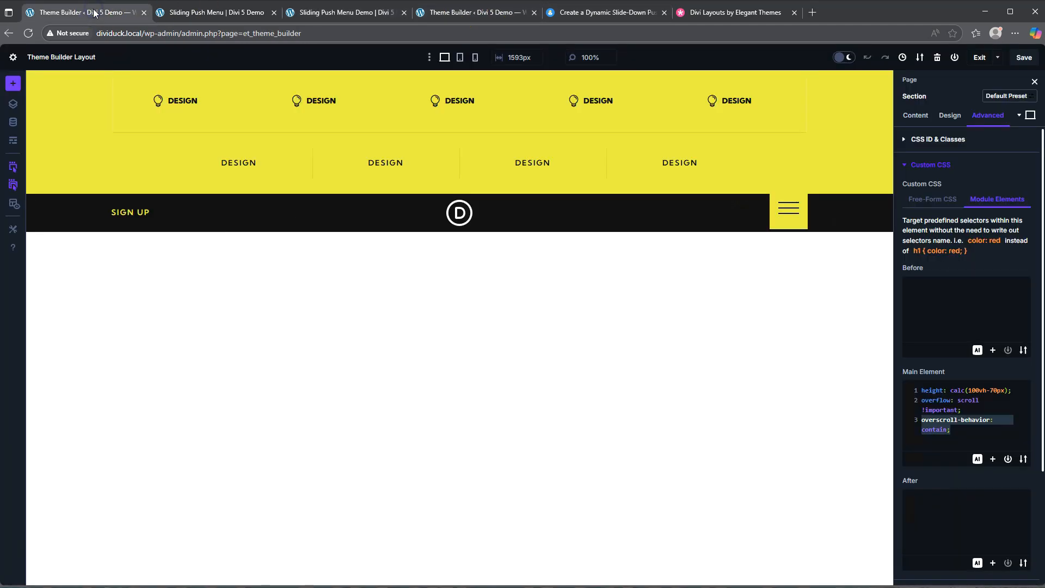
pyautogui.click(980, 57)
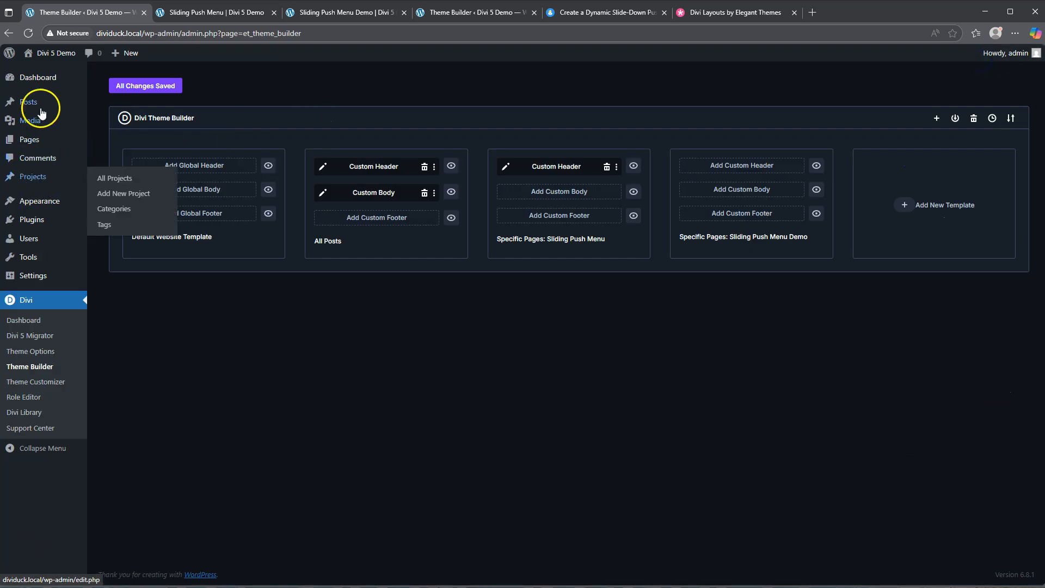
pyautogui.moveTo(30, 110)
pyautogui.click(30, 140)
pyautogui.click(161, 82)
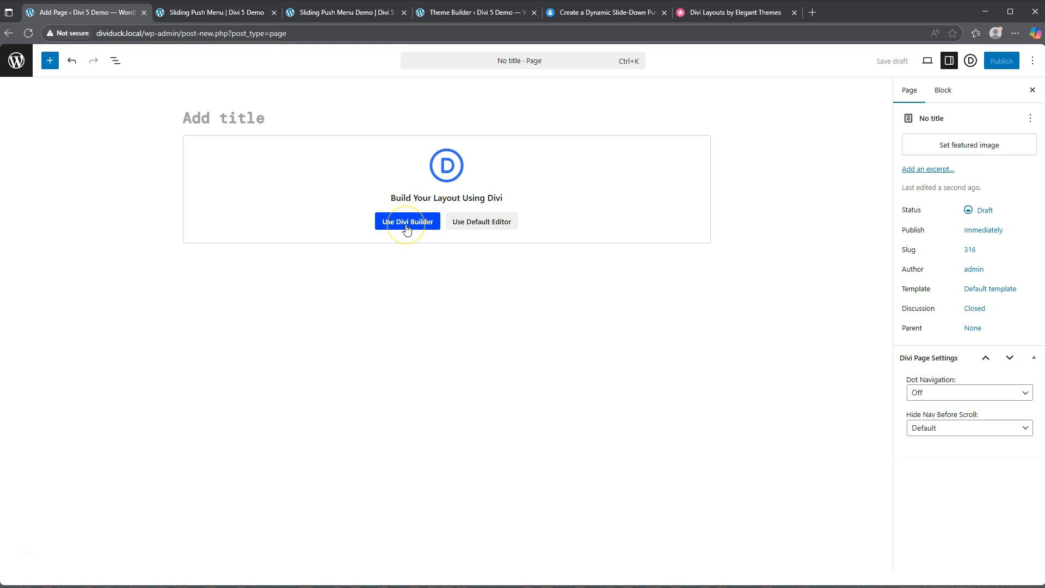
pyautogui.click(16, 61)
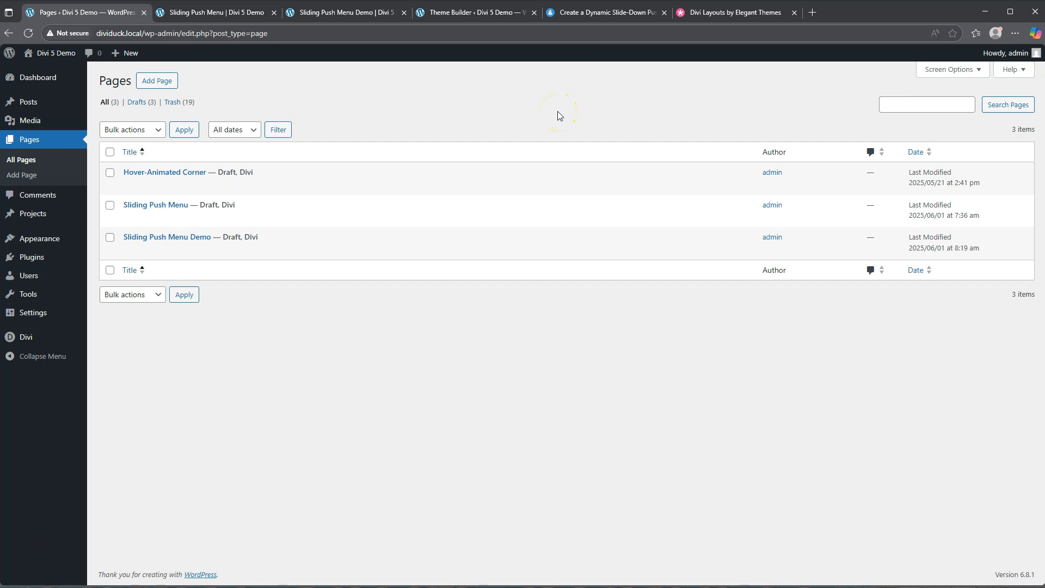
# Step: Look up the Financial Planning Landing Page layout among the Divi layouts, and close the layouts site
pyautogui.click(738, 18)
pyautogui.scroll(1, 355, 185)
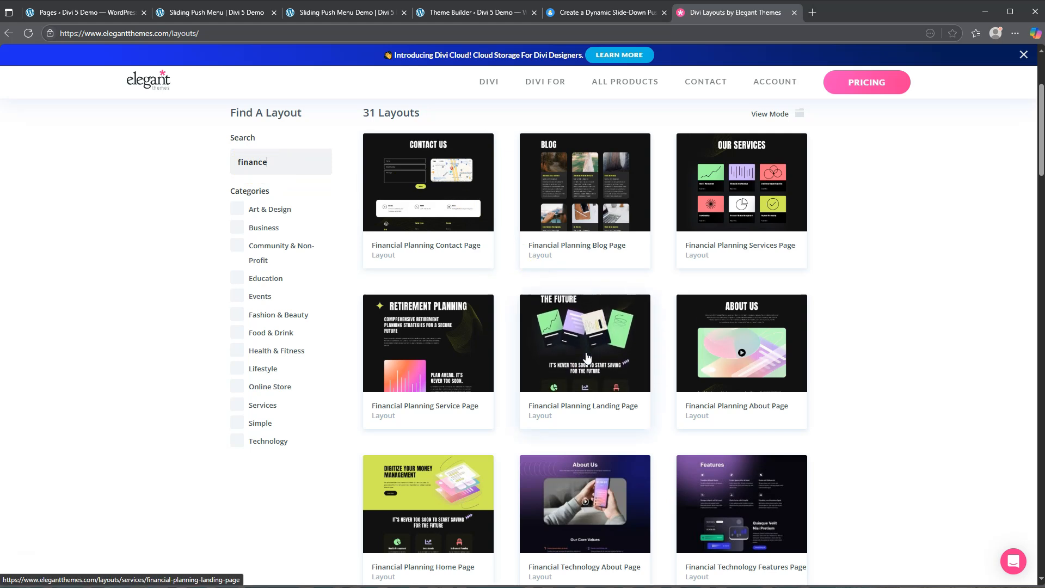
pyautogui.click(605, 415)
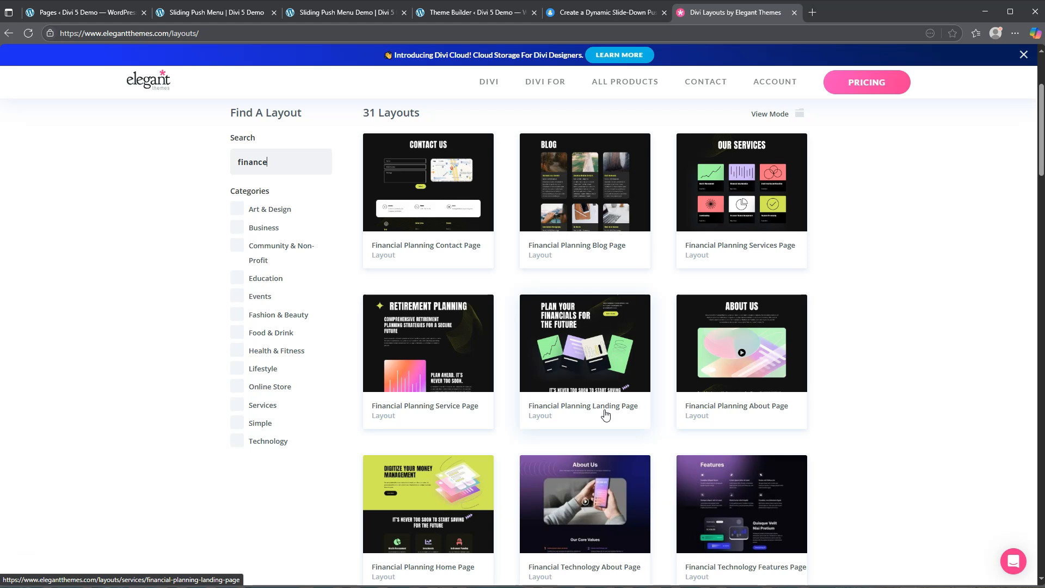
pyautogui.click(794, 12)
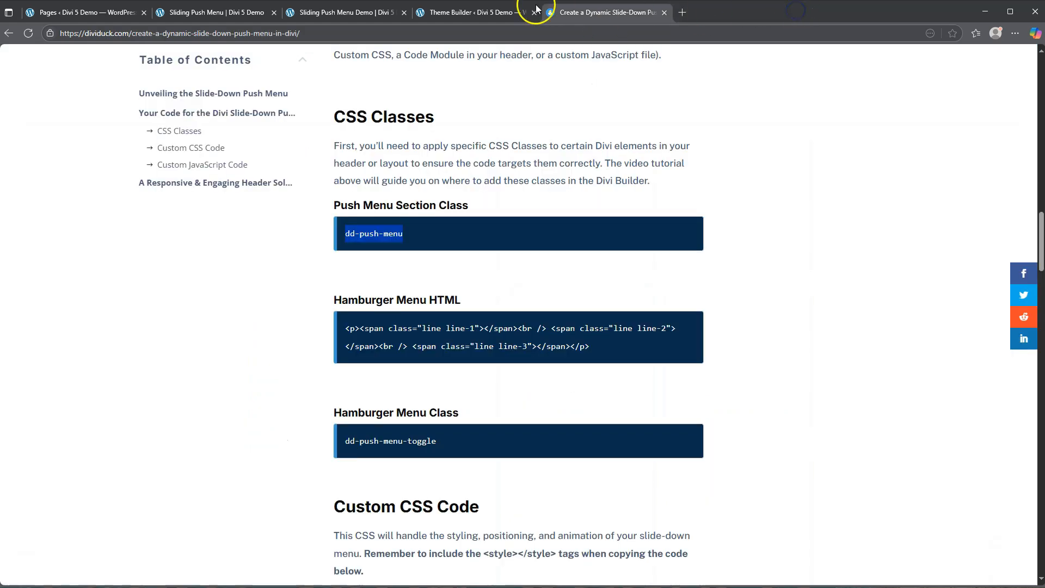
# Step: Compare the headers of the Sliding Push Menu and Sliding Push Menu Demo pages, and switch to the Theme Builder
pyautogui.click(442, 11)
pyautogui.click(366, 12)
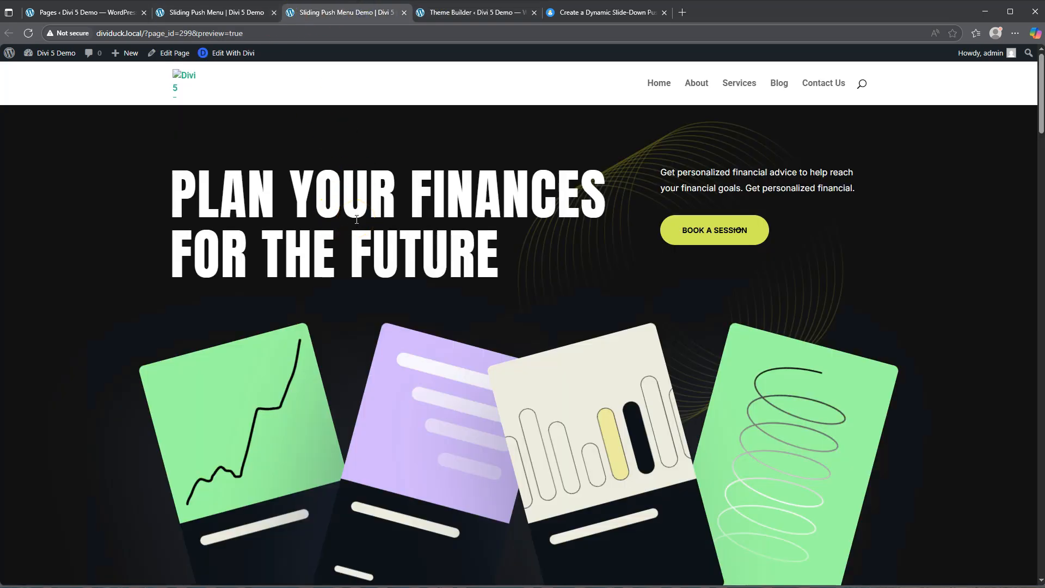
pyautogui.click(219, 13)
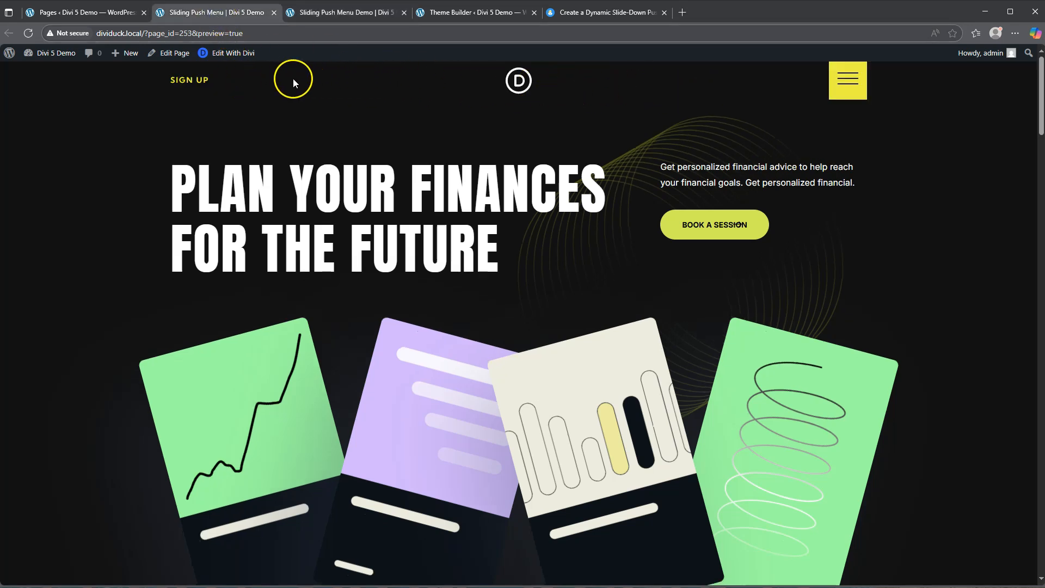
pyautogui.click(344, 11)
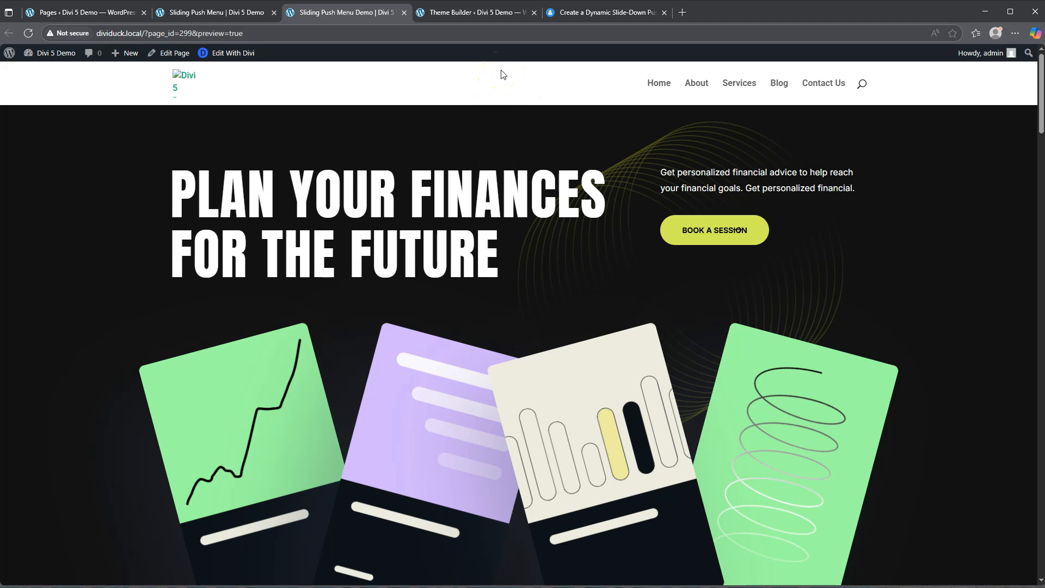
pyautogui.click(468, 13)
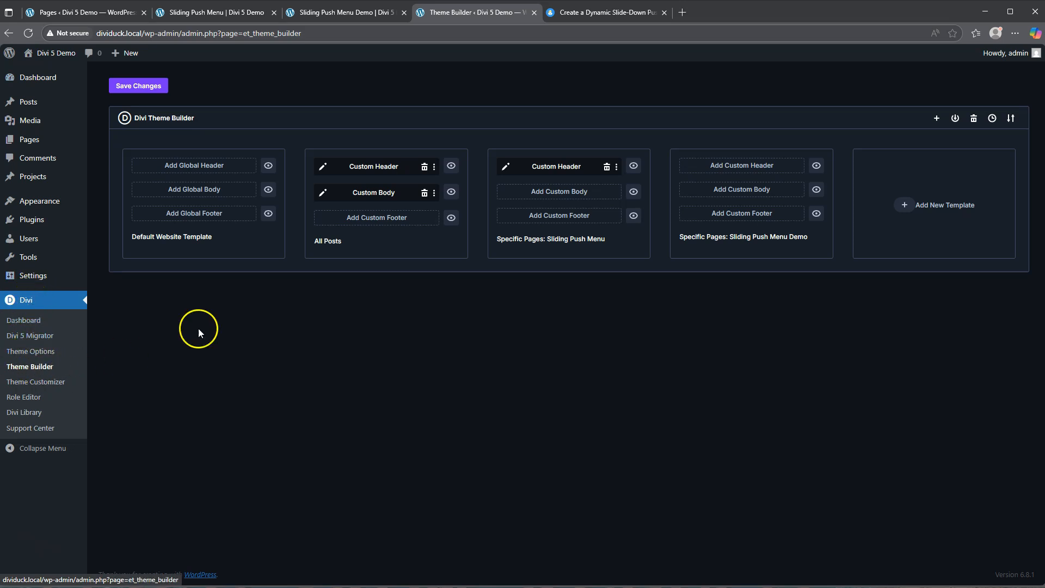
pyautogui.moveTo(548, 152)
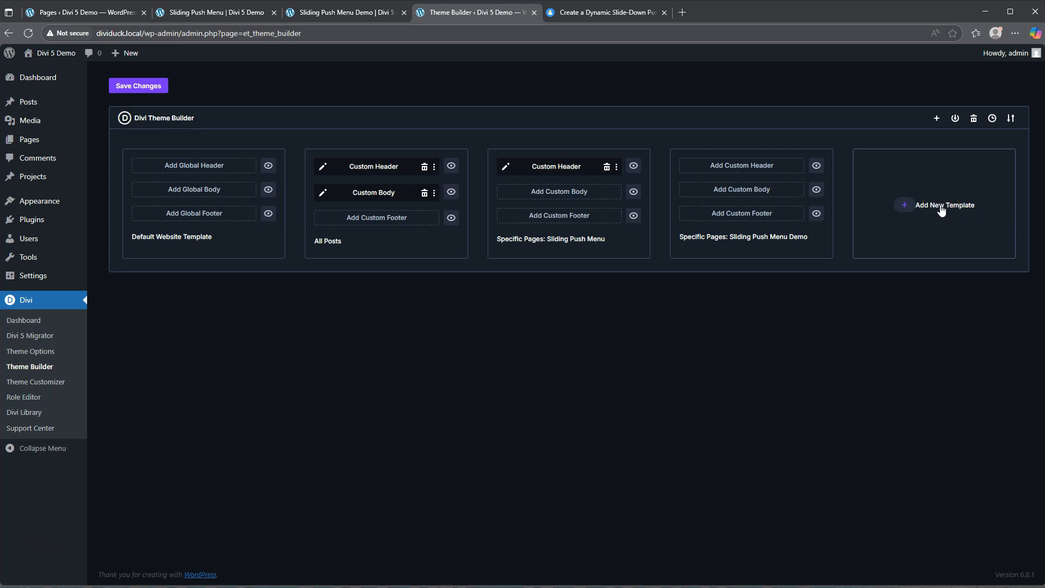
pyautogui.click(897, 203)
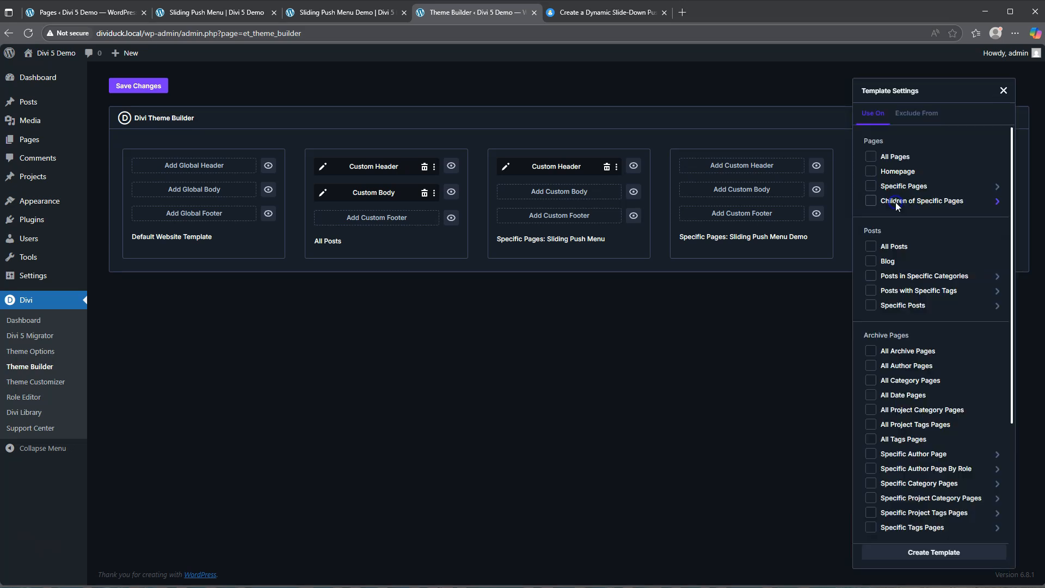
pyautogui.moveTo(893, 190)
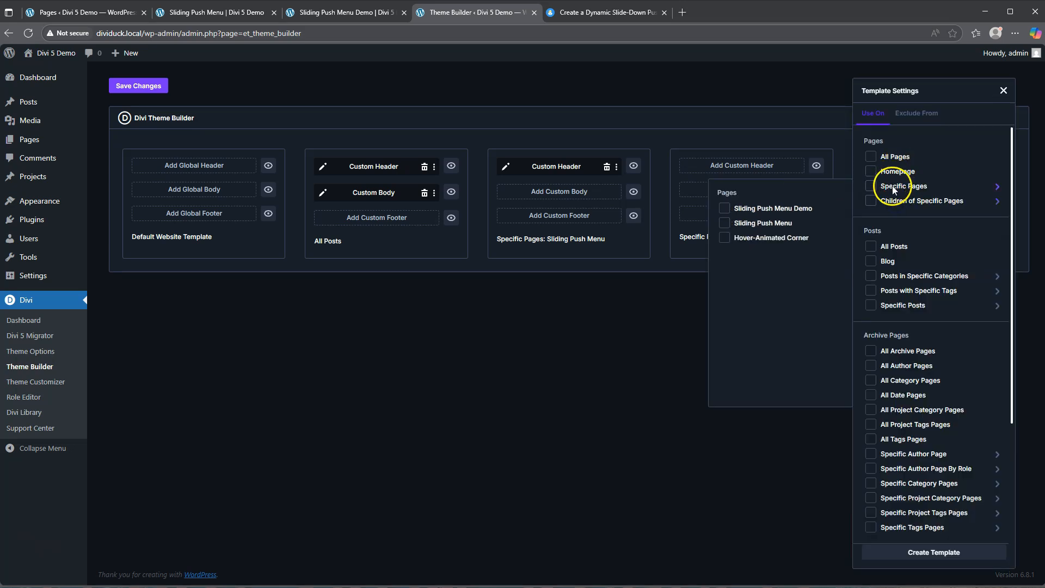
pyautogui.click(741, 210)
pyautogui.click(933, 557)
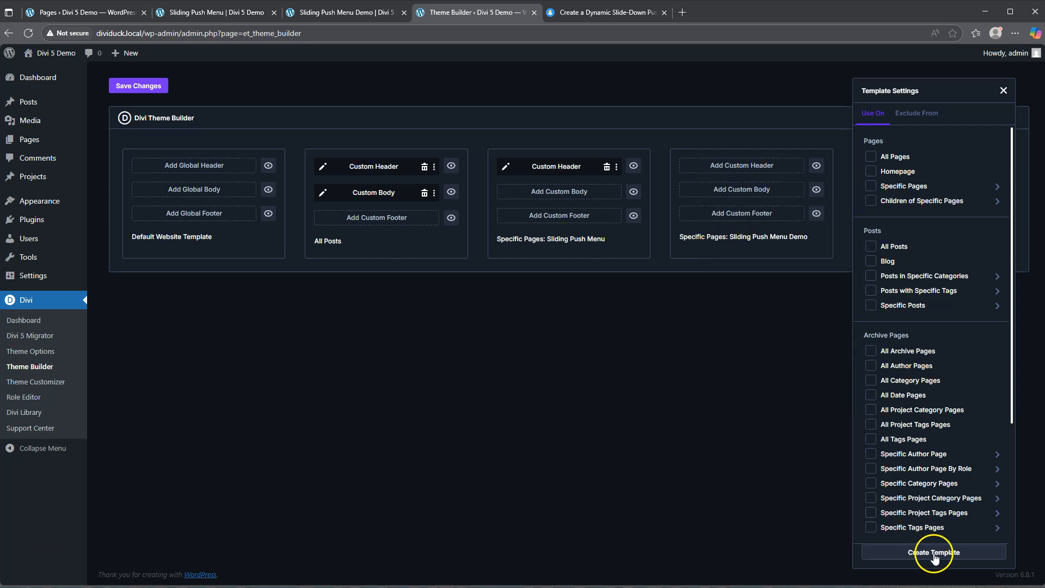
# Step: Start building a custom header for the Sliding Push Menu Demo template
pyautogui.moveTo(762, 164)
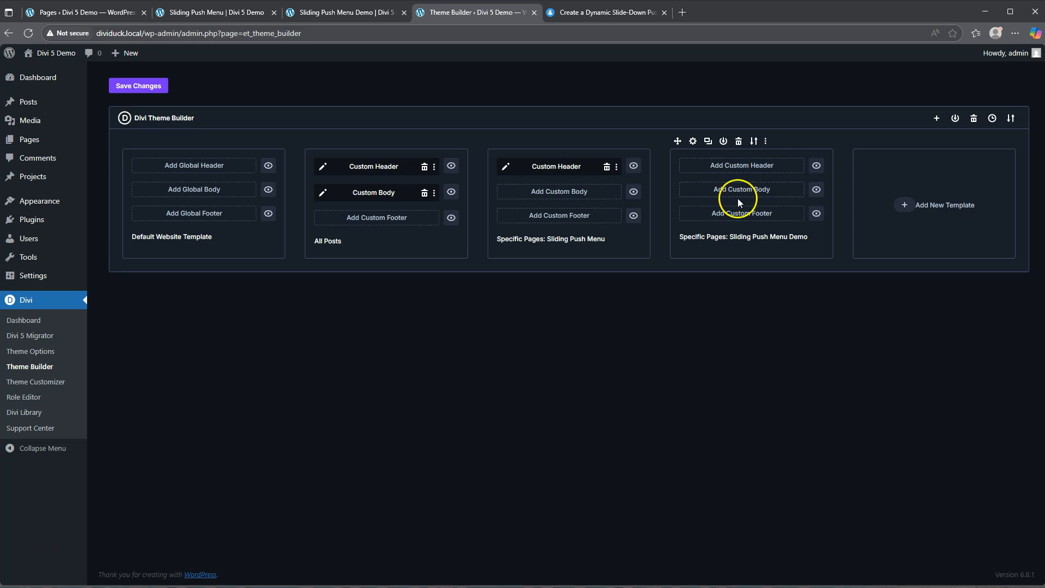
pyautogui.click(736, 166)
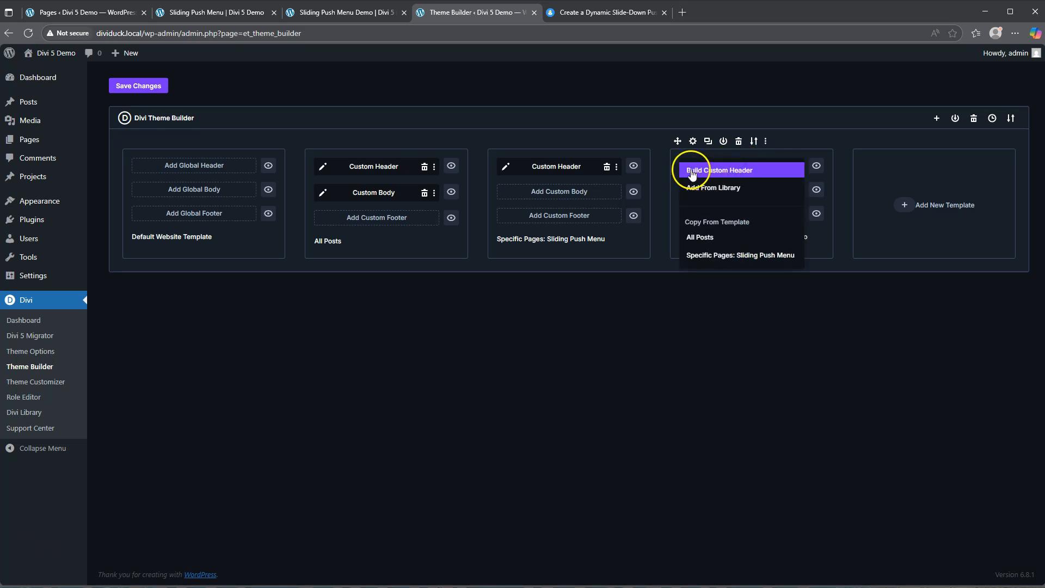
pyautogui.click(735, 170)
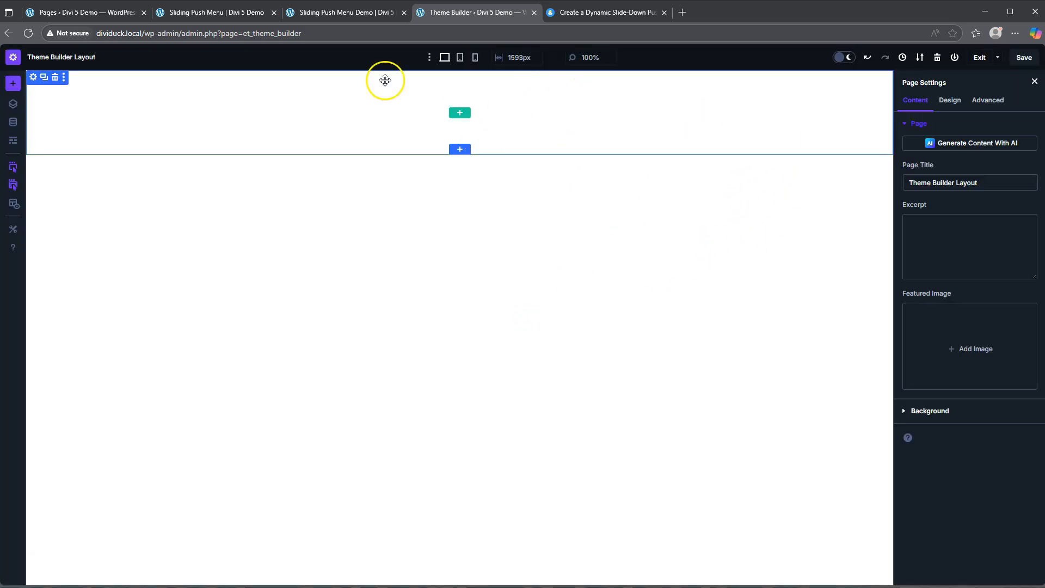
pyautogui.click(508, 178)
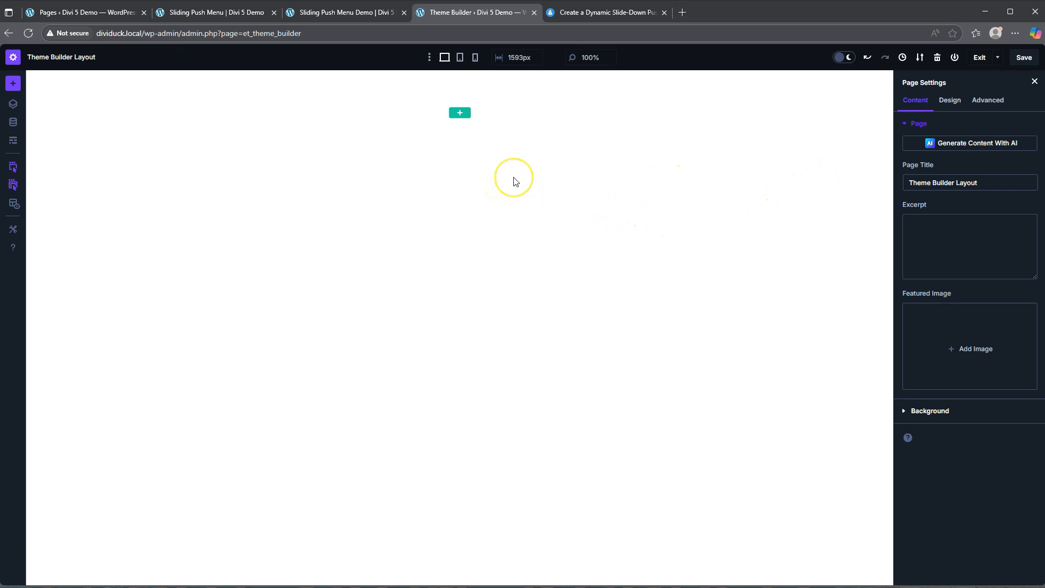
pyautogui.click(513, 178)
# Step: Compare the Sliding Push Menu Demo page with the empty custom header layout
pyautogui.click(340, 12)
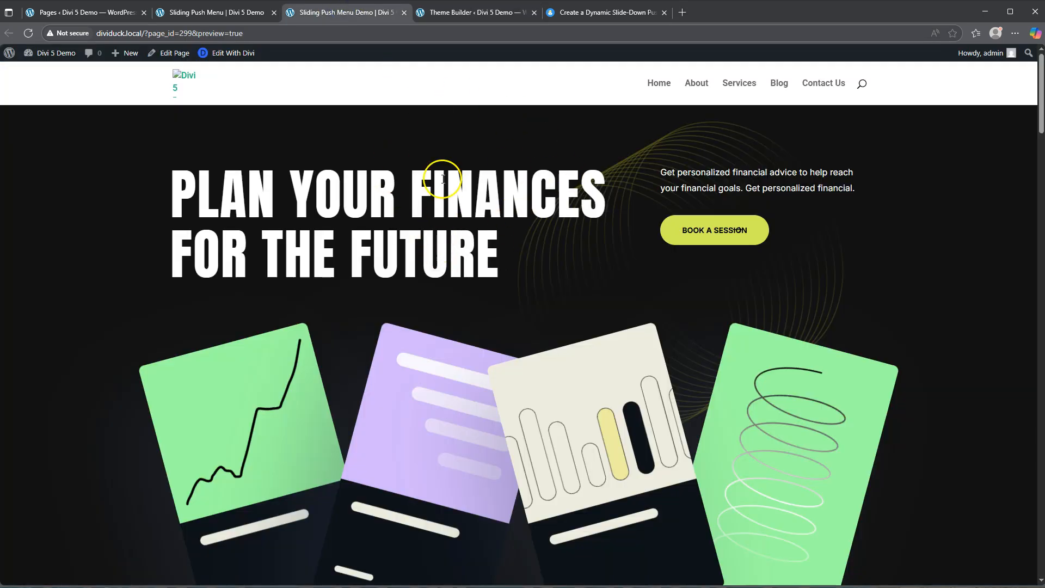
pyautogui.click(474, 13)
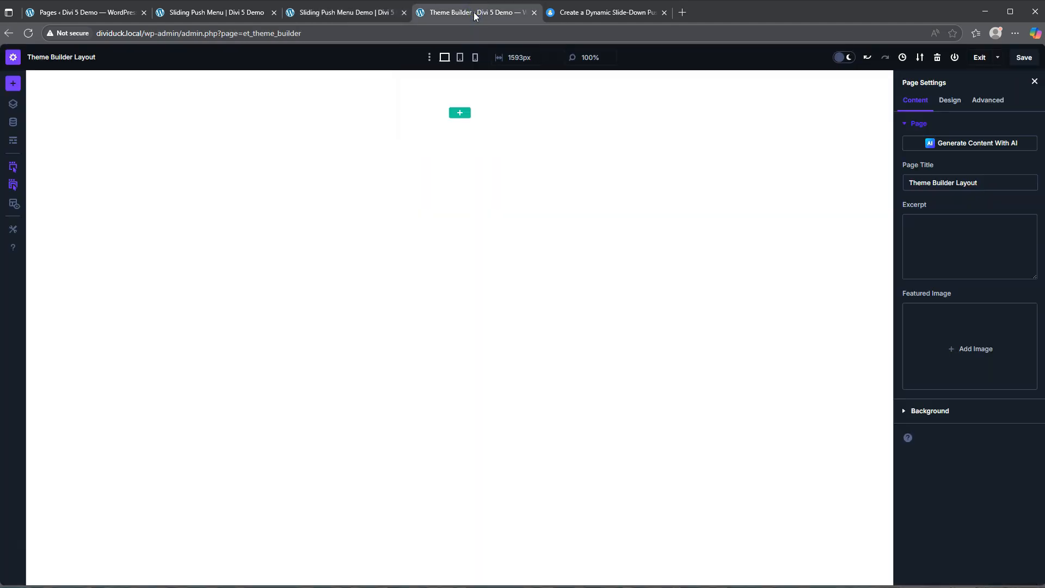
pyautogui.click(338, 12)
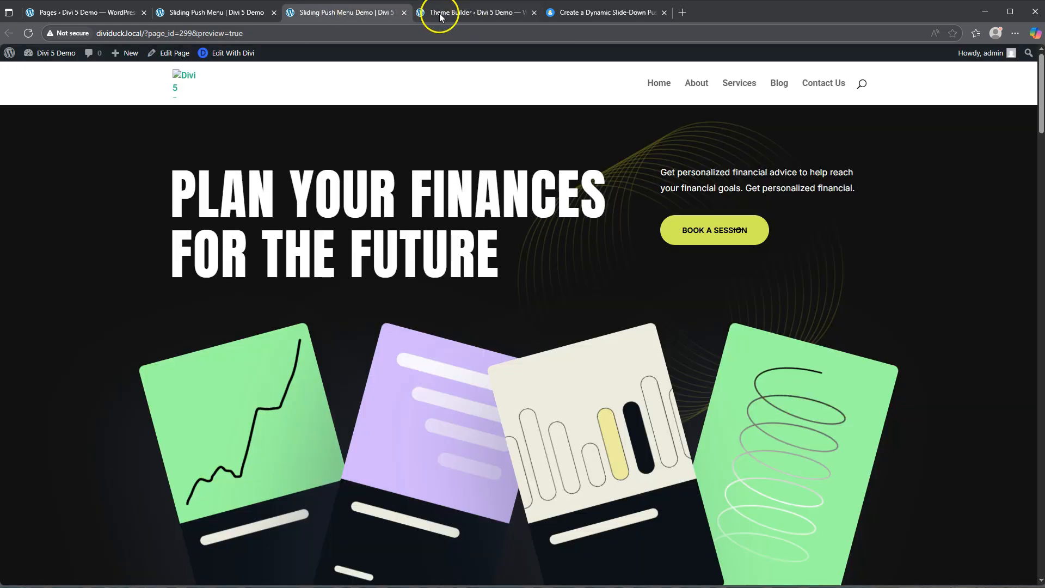
pyautogui.click(477, 15)
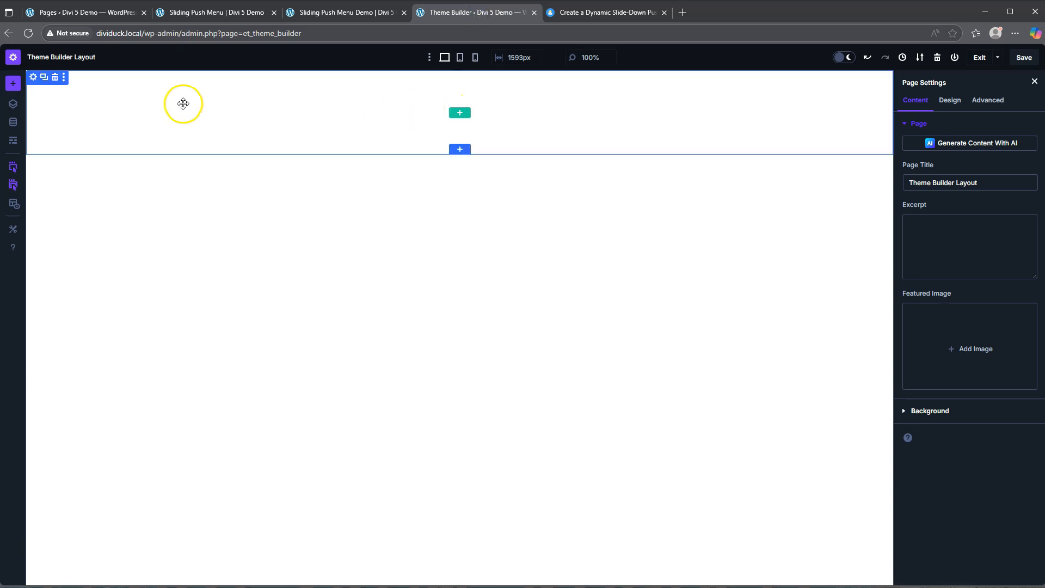
# Step: Give the header section the admin label "Push Menu Section"
pyautogui.click(33, 78)
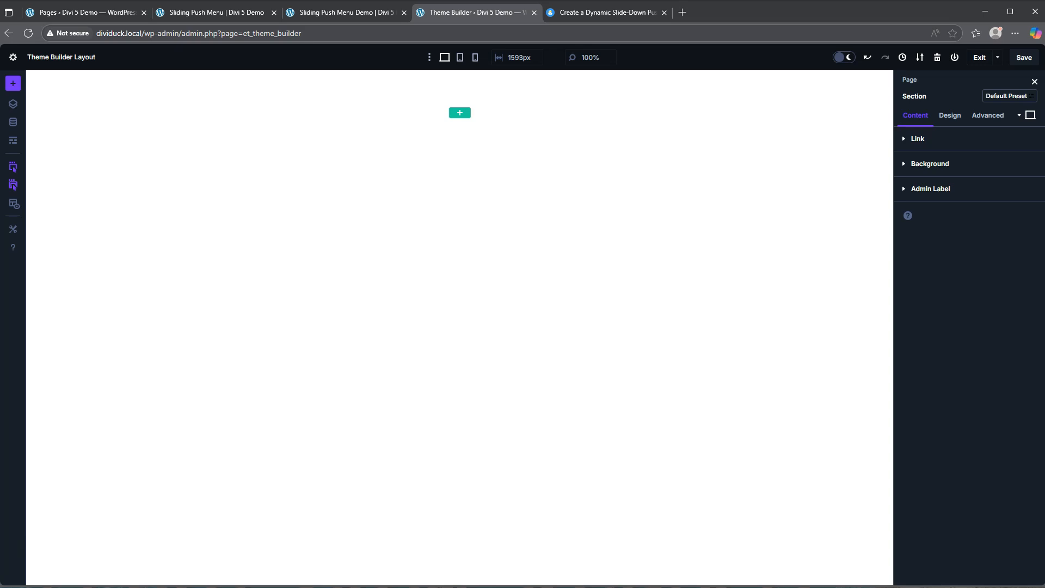
pyautogui.click(930, 188)
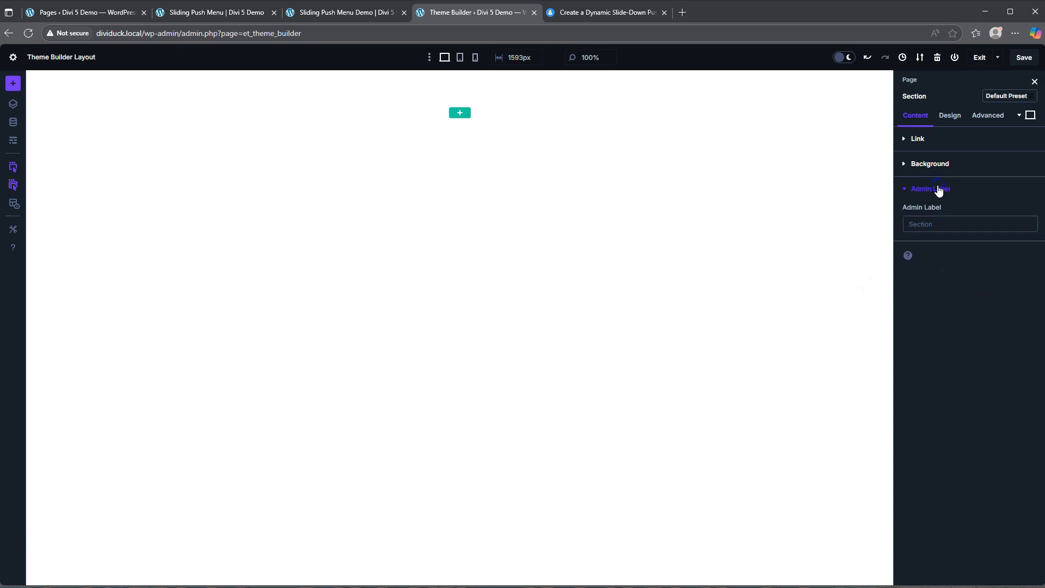
pyautogui.click(933, 226)
pyautogui.write('Push Menu Section')
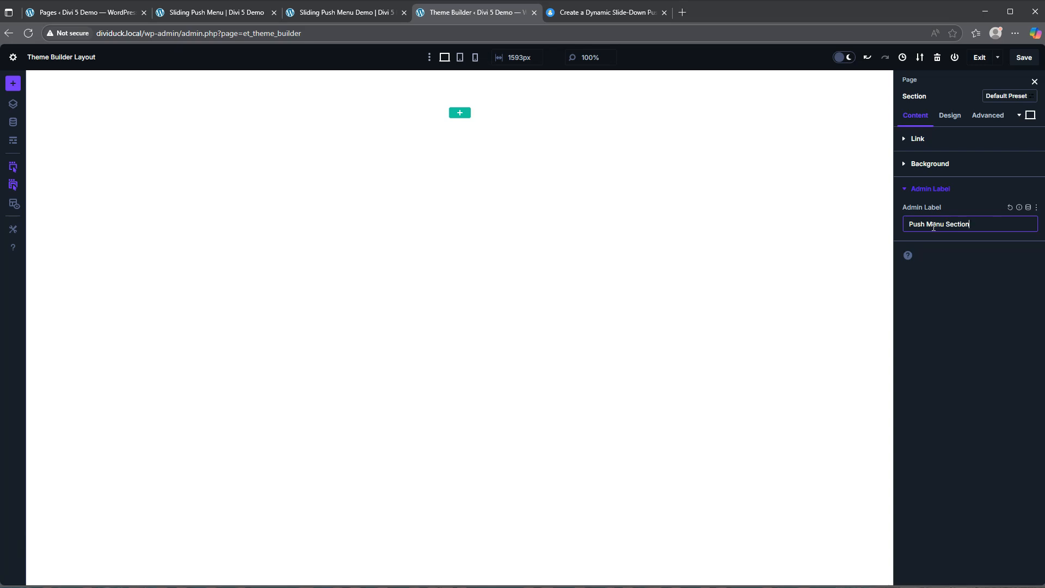
pyautogui.click(956, 274)
# Step: Set the section's background color to #121212 and compare it with the Sliding Push Menu Demo page
pyautogui.click(931, 165)
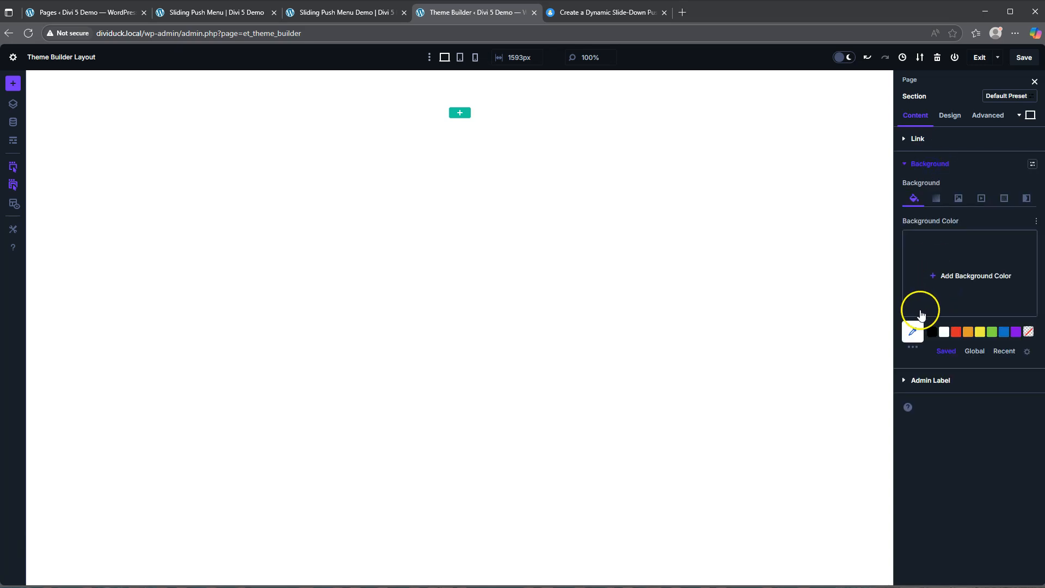
pyautogui.click(951, 276)
pyautogui.click(921, 243)
pyautogui.write('#121212')
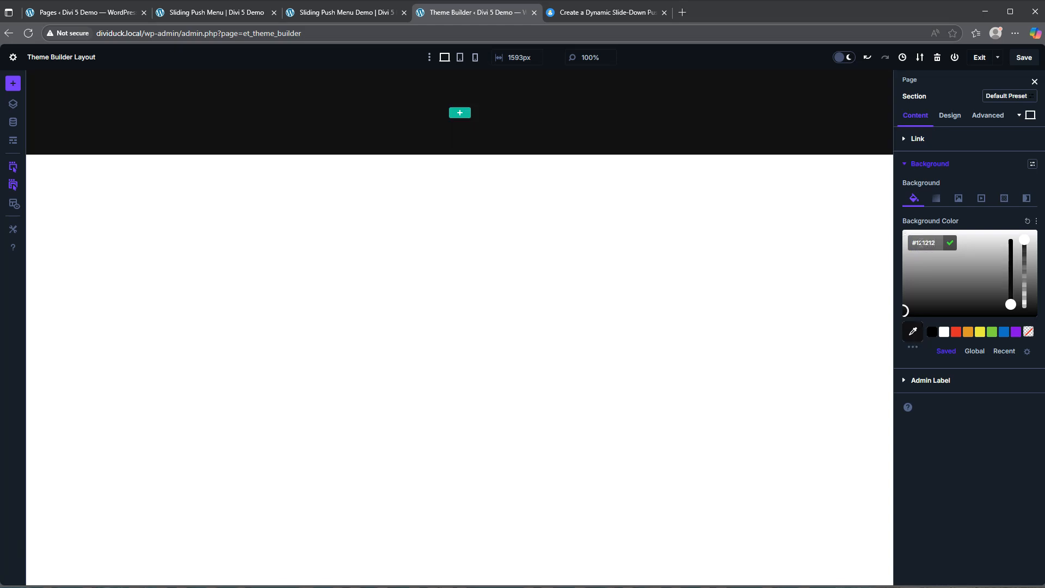
pyautogui.click(343, 13)
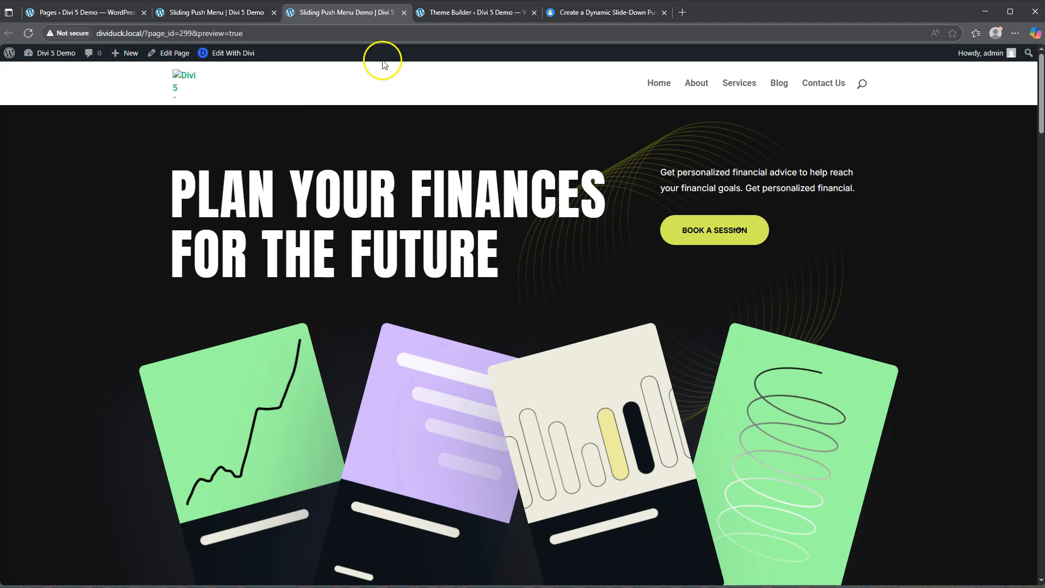
pyautogui.click(464, 12)
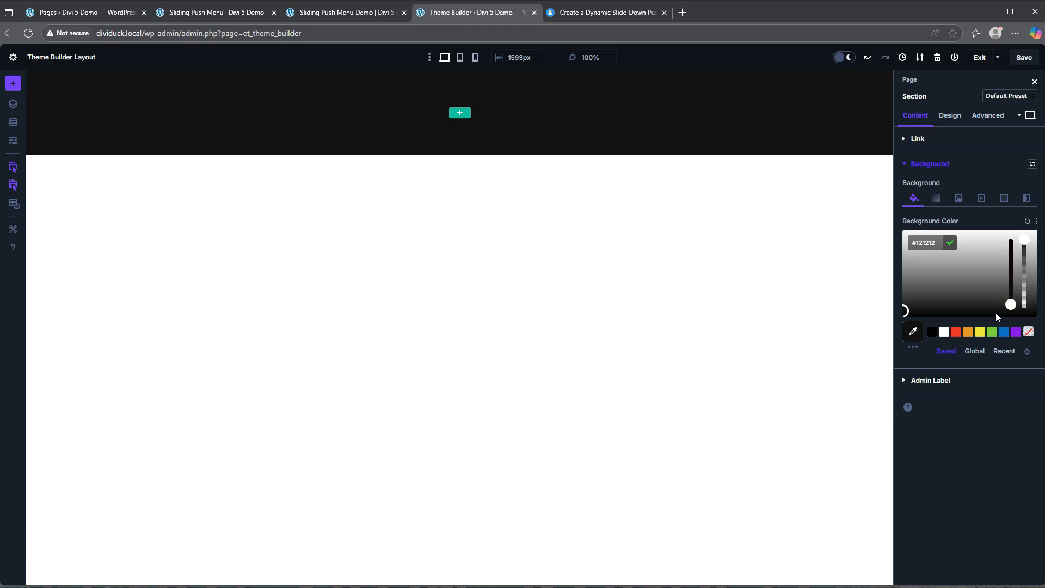
# Step: Set the section's top and bottom padding to 0 px with both values linked
pyautogui.click(950, 117)
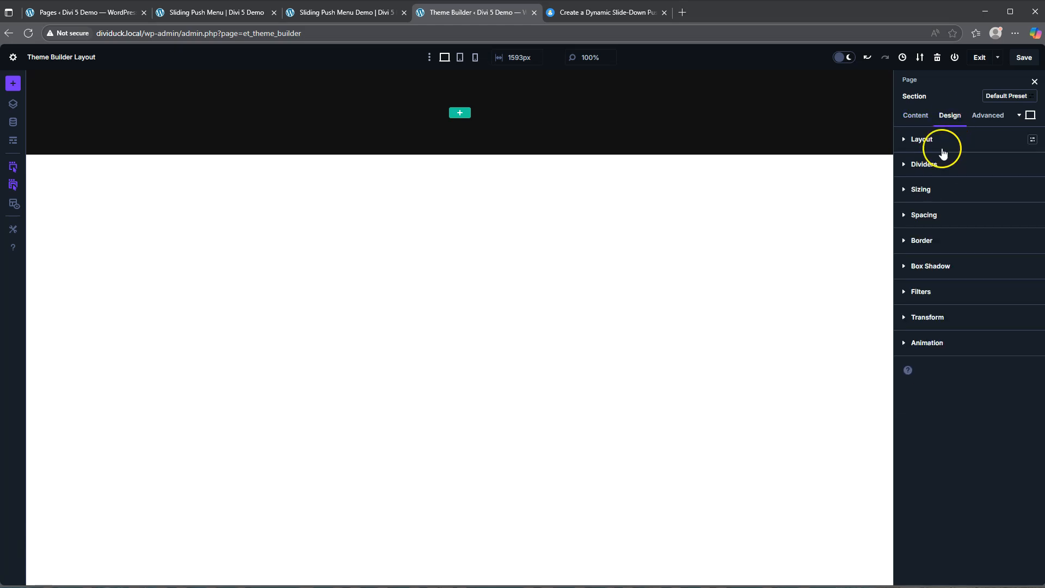
pyautogui.click(925, 215)
pyautogui.click(926, 333)
pyautogui.write('0')
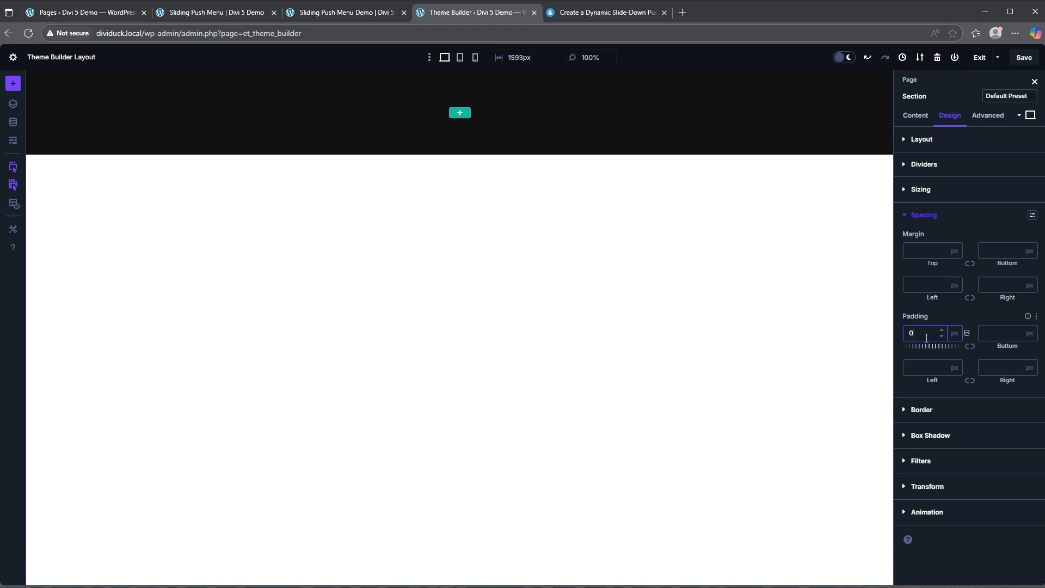
pyautogui.click(970, 347)
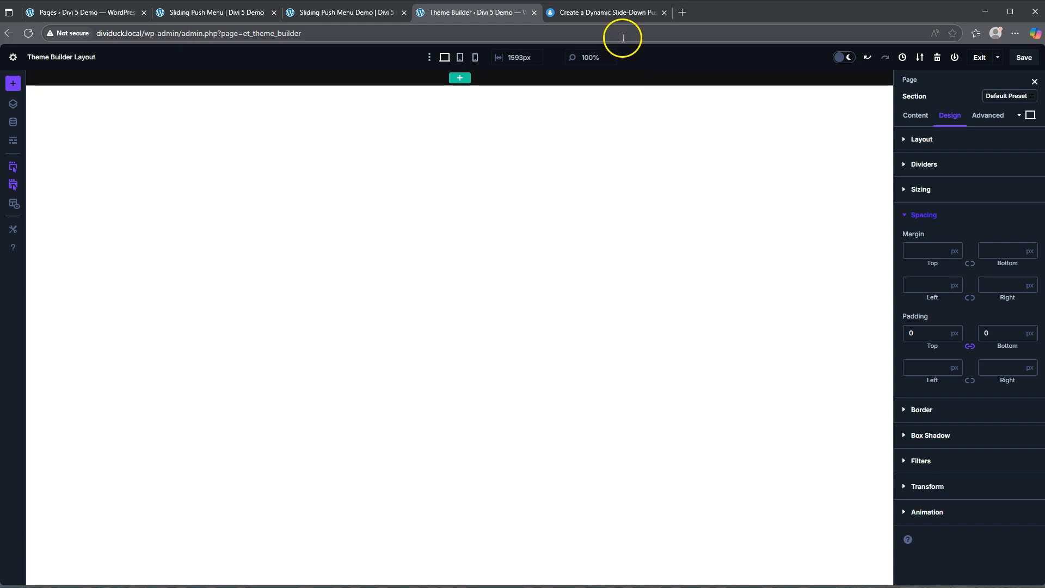
# Step: Copy the Push Menu Section class dd-push-menu from the slide-down push menu tutorial page
pyautogui.click(613, 12)
pyautogui.scroll(10, 561, 262)
pyautogui.scroll(10, 560, 291)
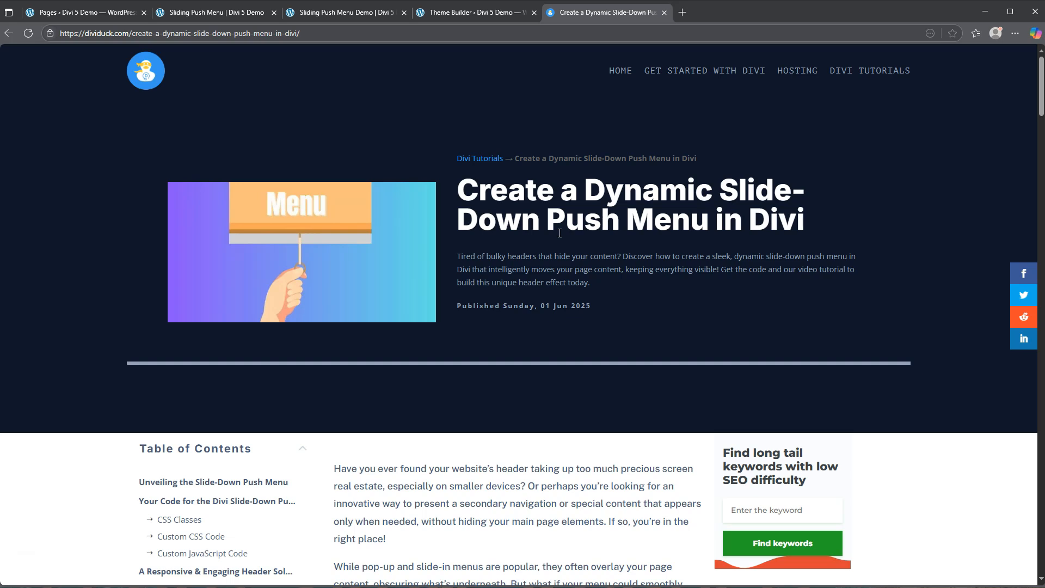
pyautogui.scroll(-10, 496, 289)
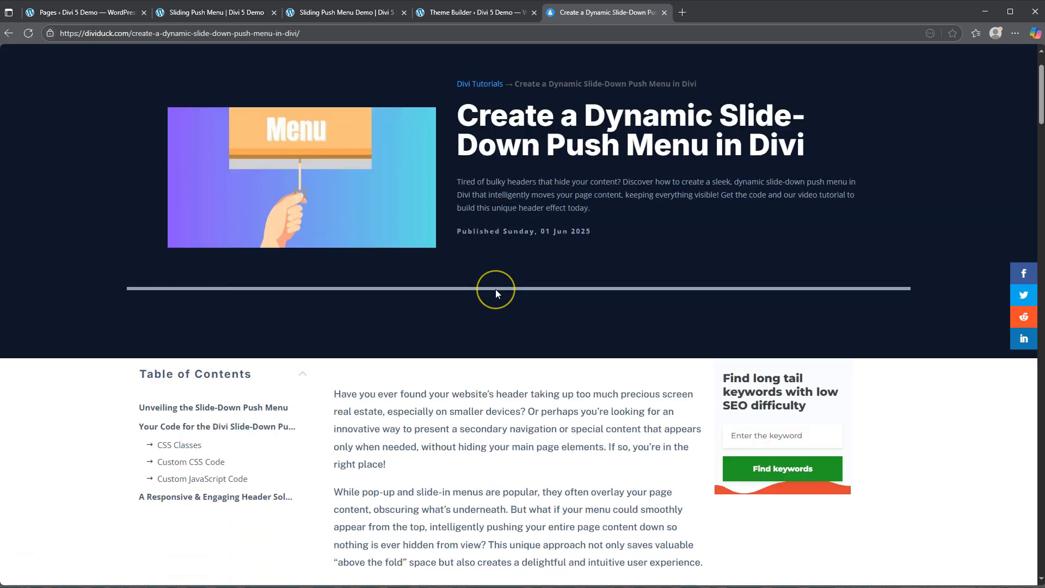
pyautogui.scroll(-10, 495, 293)
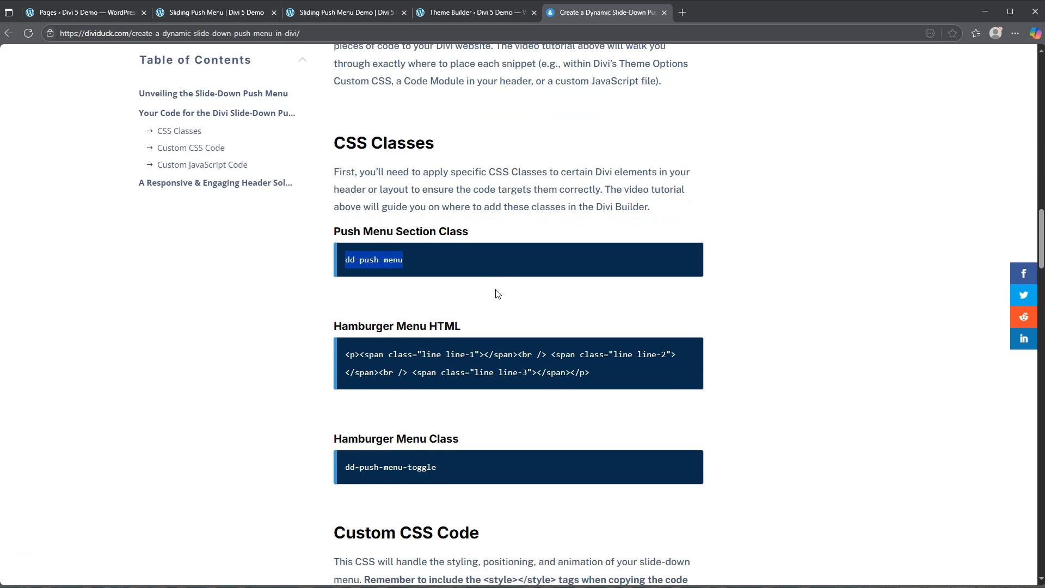
pyautogui.scroll(1, 496, 290)
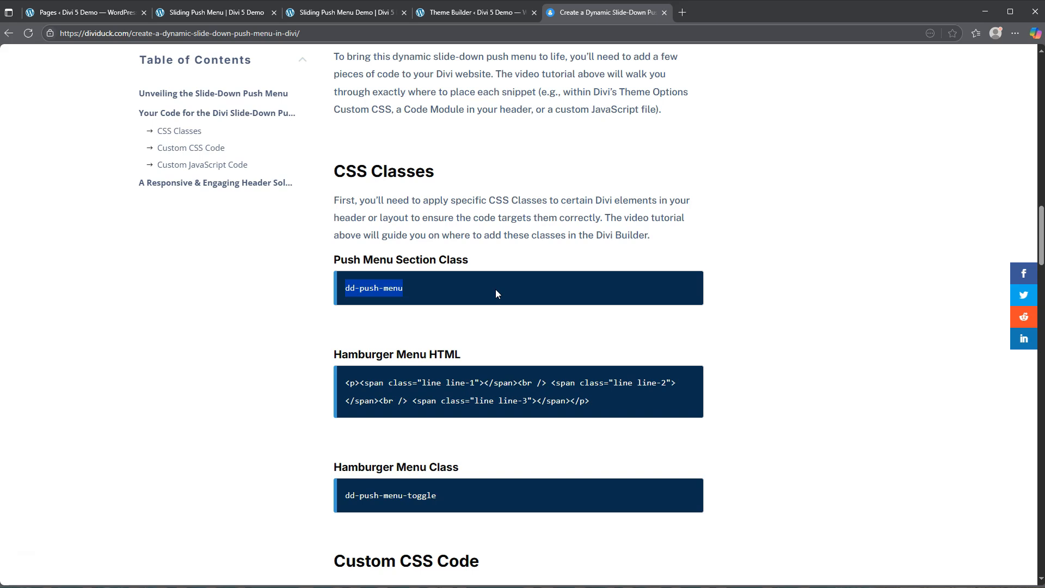
pyautogui.moveTo(406, 288); pyautogui.dragTo(344, 285)
pyautogui.hotkey('ctrl', 'c')
# Step: Back in the Theme Builder, paste dd-push-menu as the section's CSS class
pyautogui.click(482, 12)
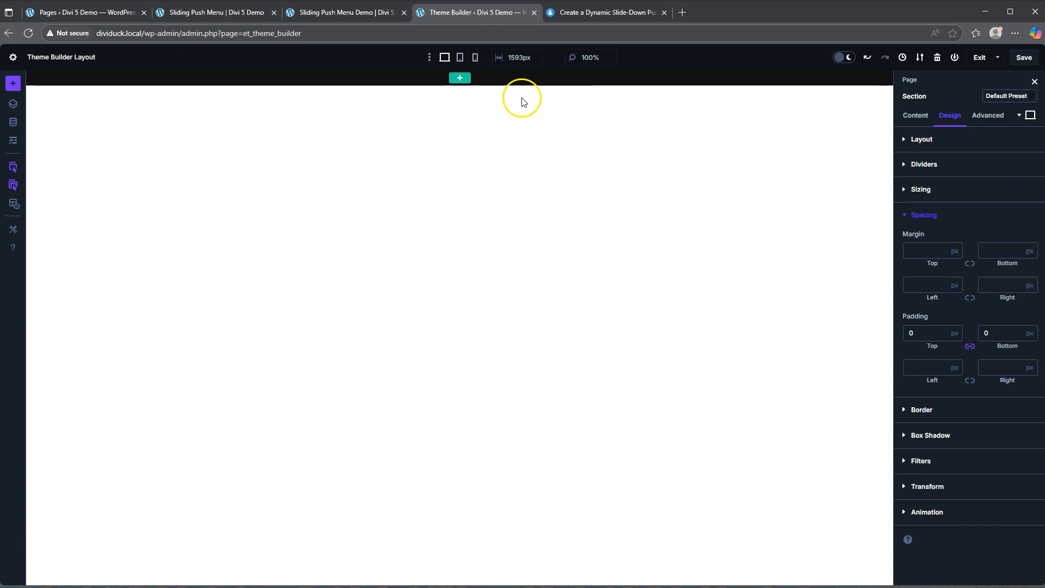
pyautogui.click(33, 78)
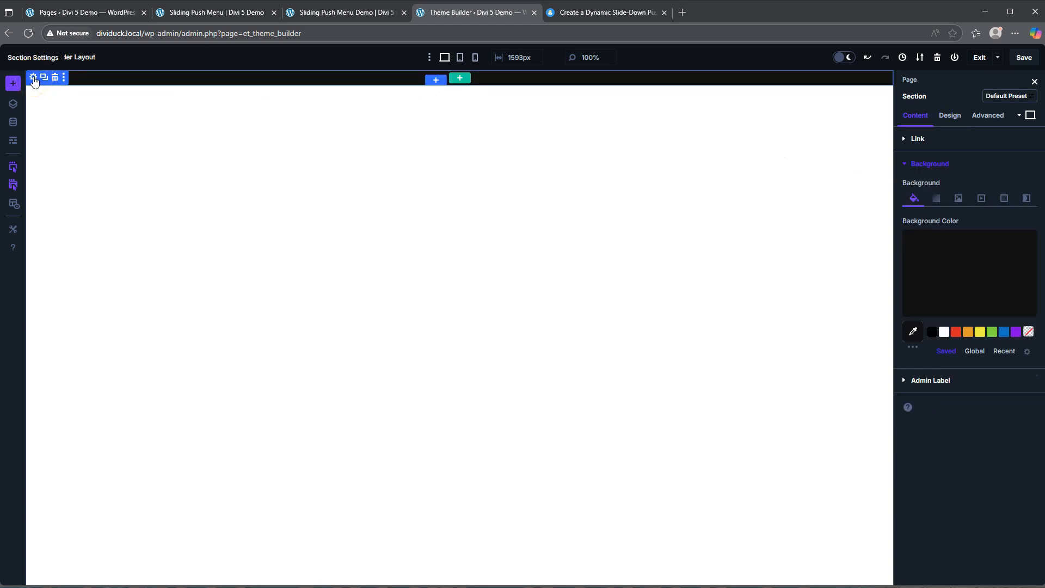
pyautogui.click(987, 115)
pyautogui.click(942, 142)
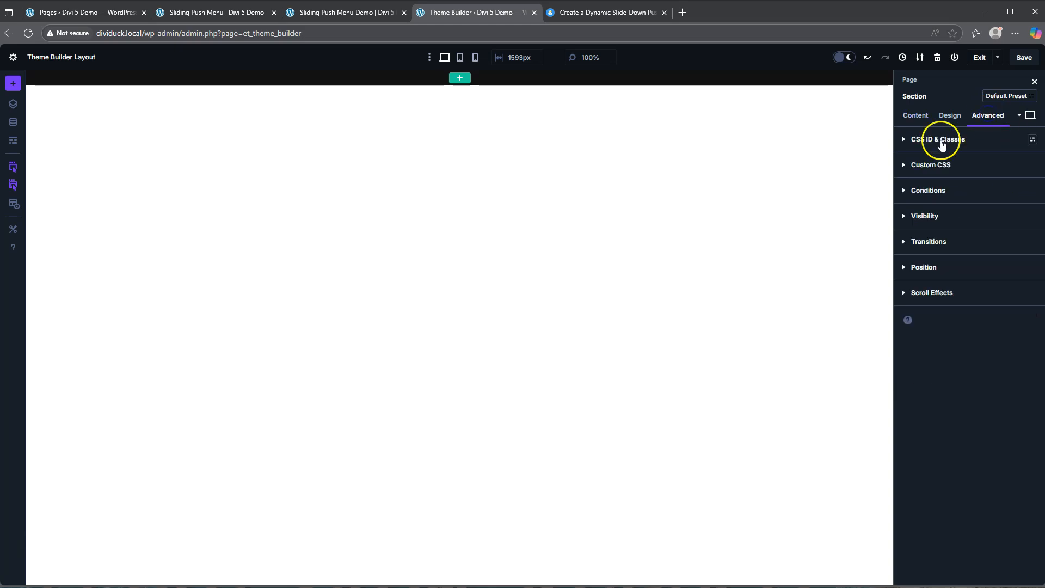
pyautogui.click(918, 212)
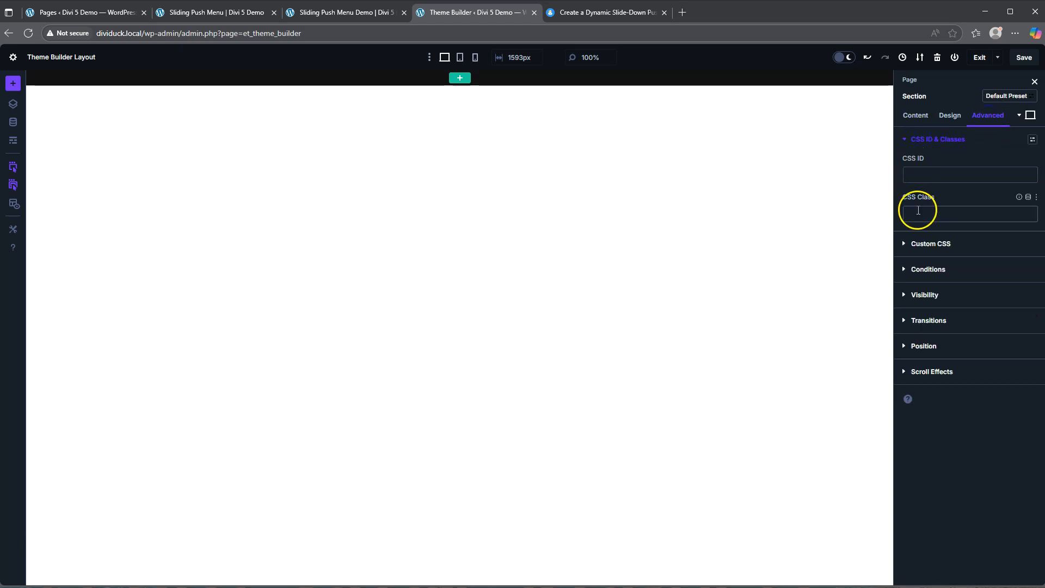
pyautogui.hotkey('ctrl', 'v')
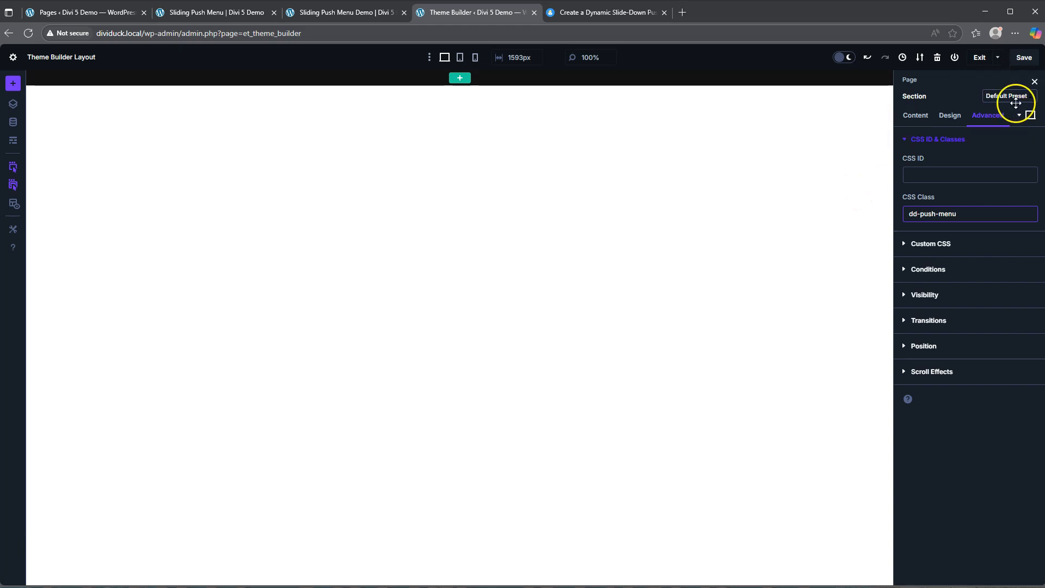
# Step: Add the tablet custom CSS rule height: calc(100vh-70px); to the section's main element
pyautogui.click(917, 139)
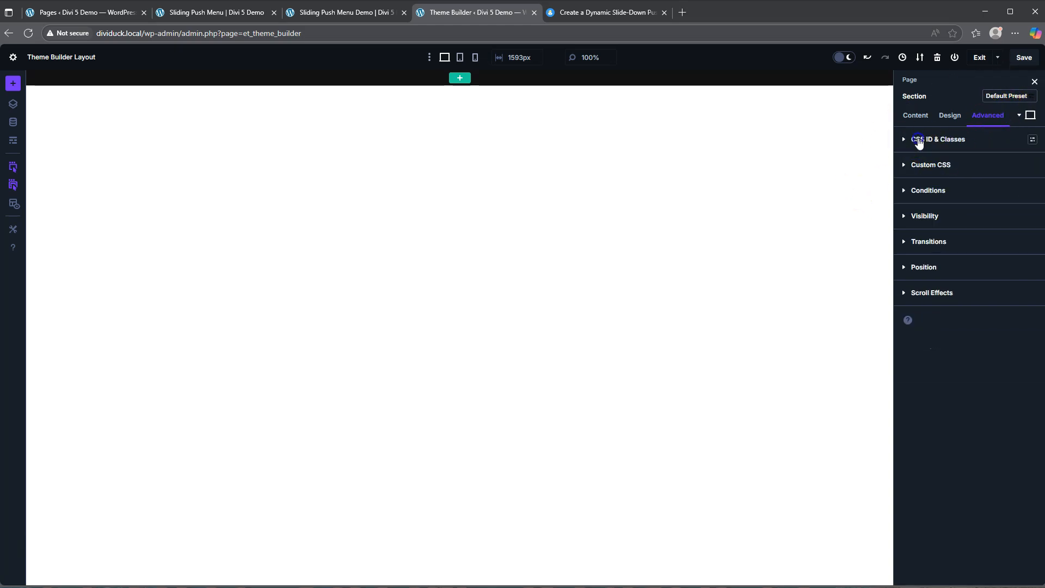
pyautogui.click(926, 166)
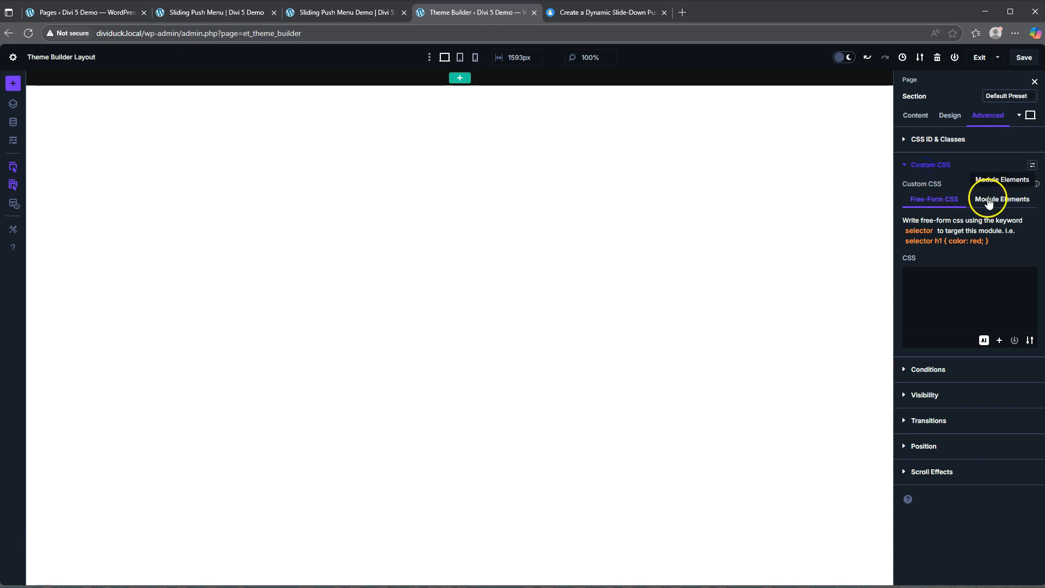
pyautogui.click(988, 202)
pyautogui.click(918, 391)
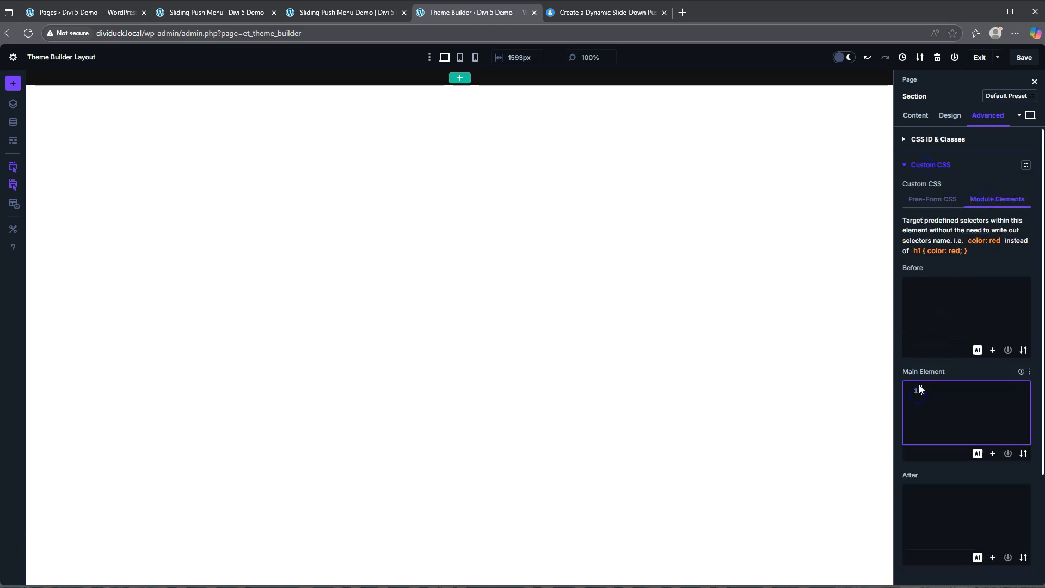
pyautogui.click(1030, 115)
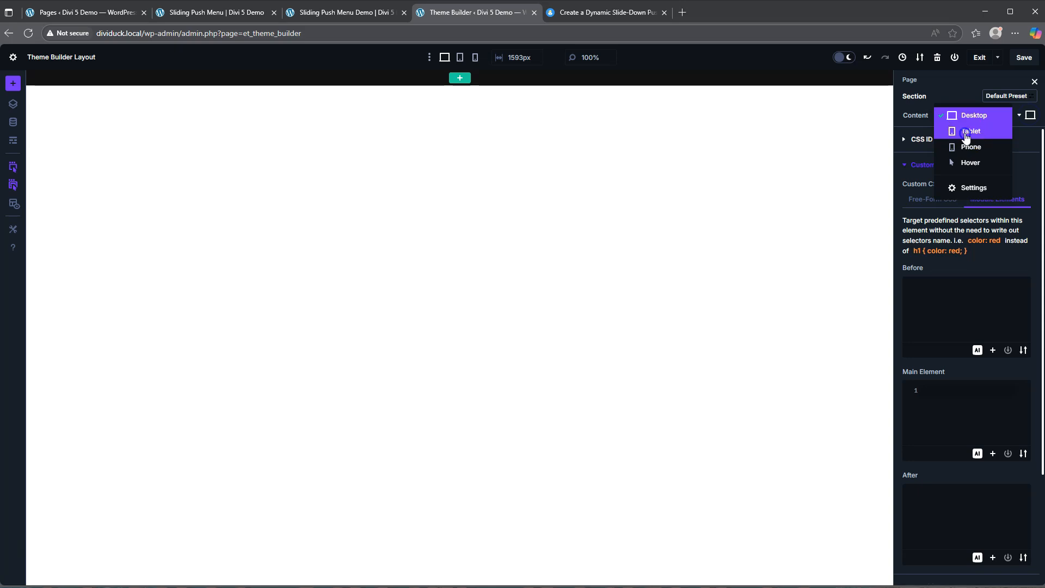
pyautogui.click(966, 133)
pyautogui.click(942, 392)
pyautogui.write('heigth')
pyautogui.press('BackSpace')
pyautogui.press('BackSpace')
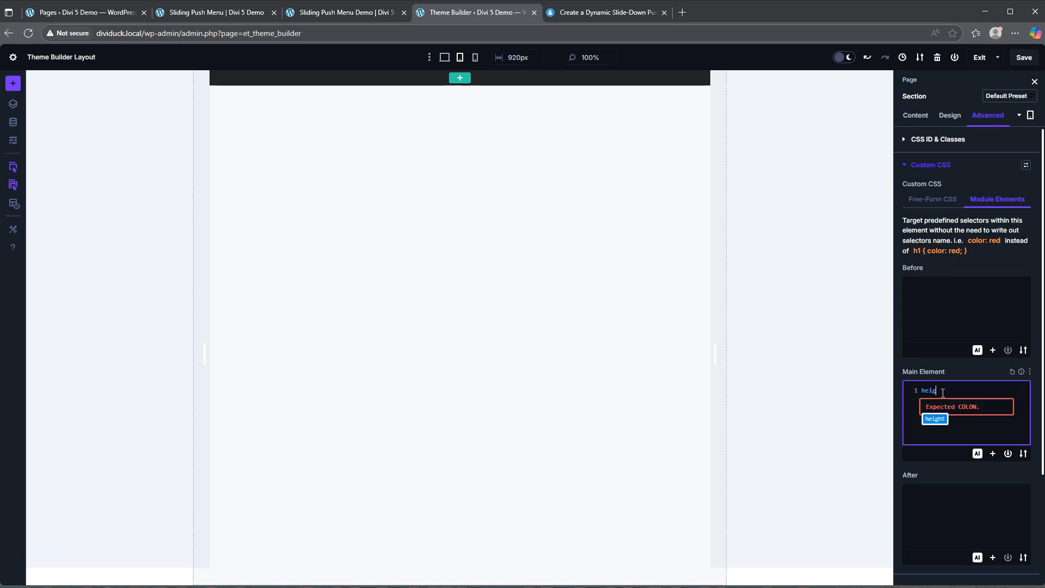
pyautogui.write('ht: calc(100vh-')
pyautogui.press('BackSpace')
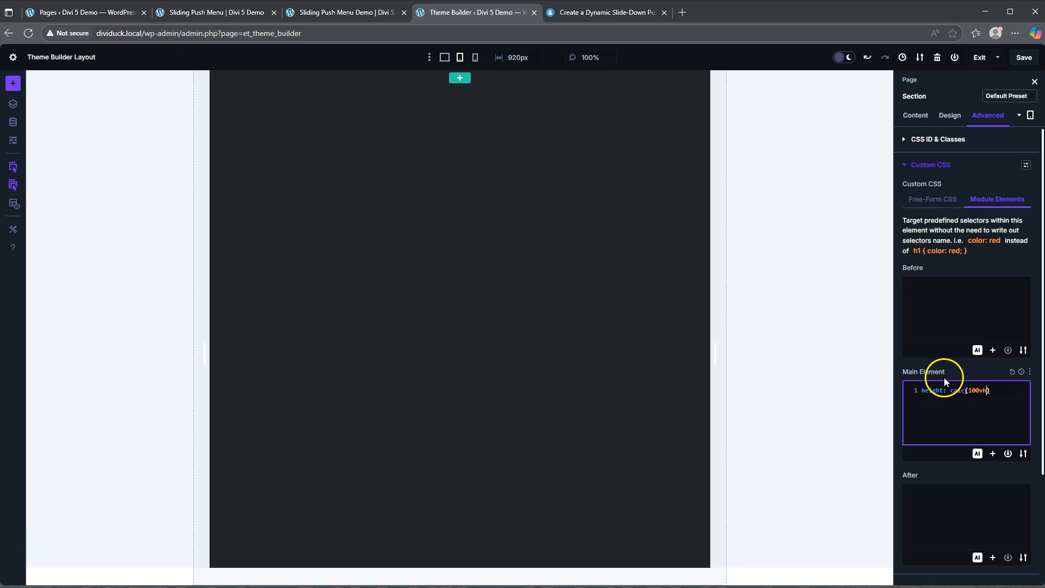
pyautogui.click(987, 392)
pyautogui.write(')')
pyautogui.write('7-')
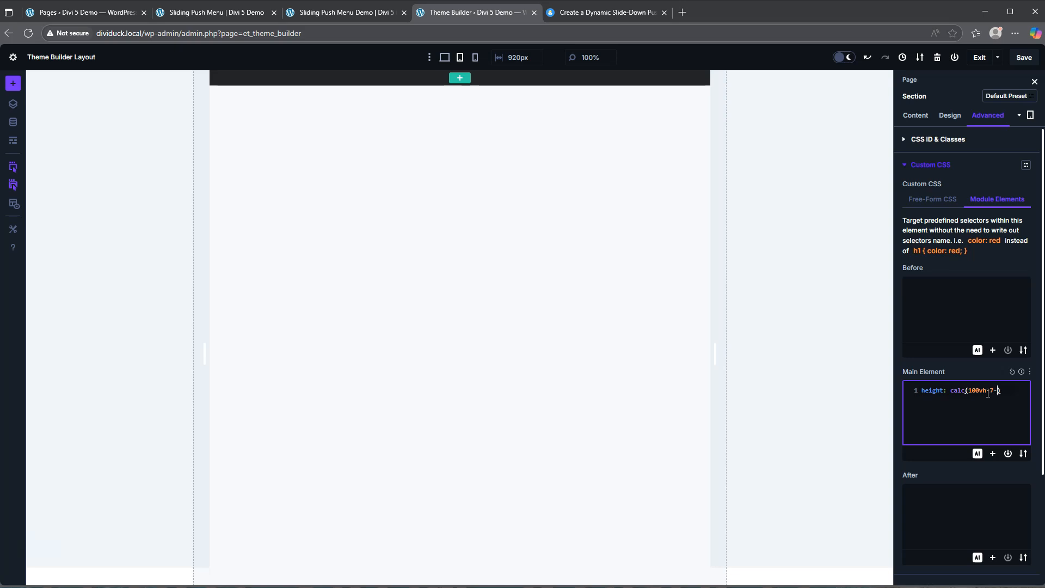
pyautogui.write('0px')
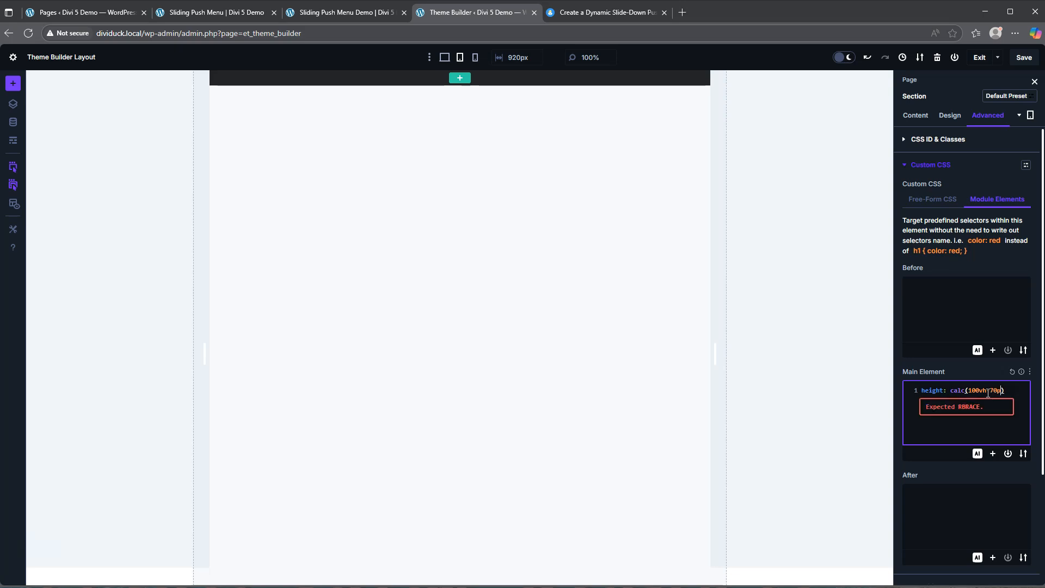
pyautogui.press('BackSpace')
pyautogui.write('x)')
pyautogui.write(';')
# Step: Add overflow: scroll !important; to the section's tablet main element CSS, and return to the desktop view
pyautogui.write('overflow')
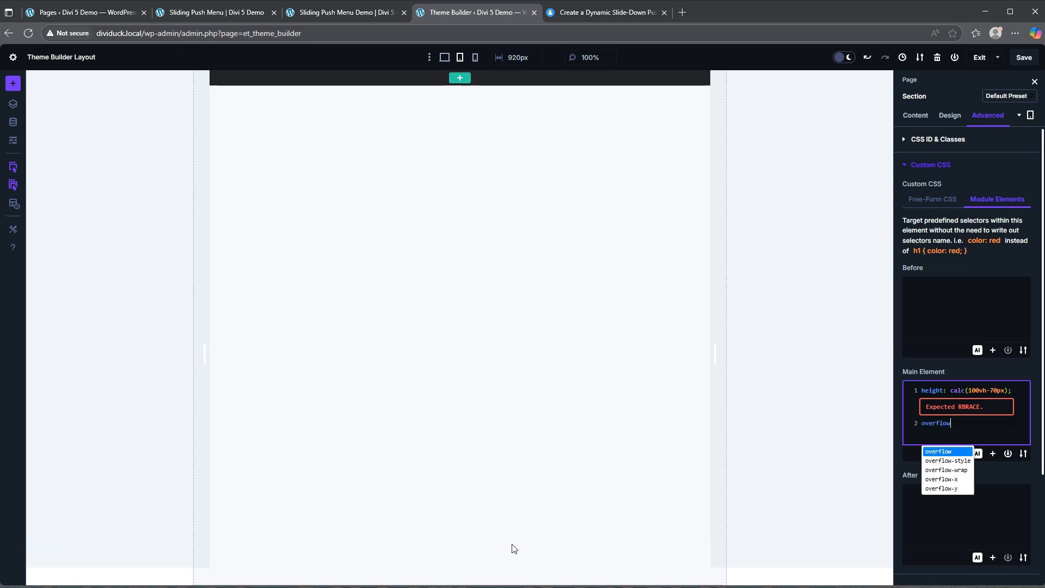
pyautogui.write(': scroll !impo')
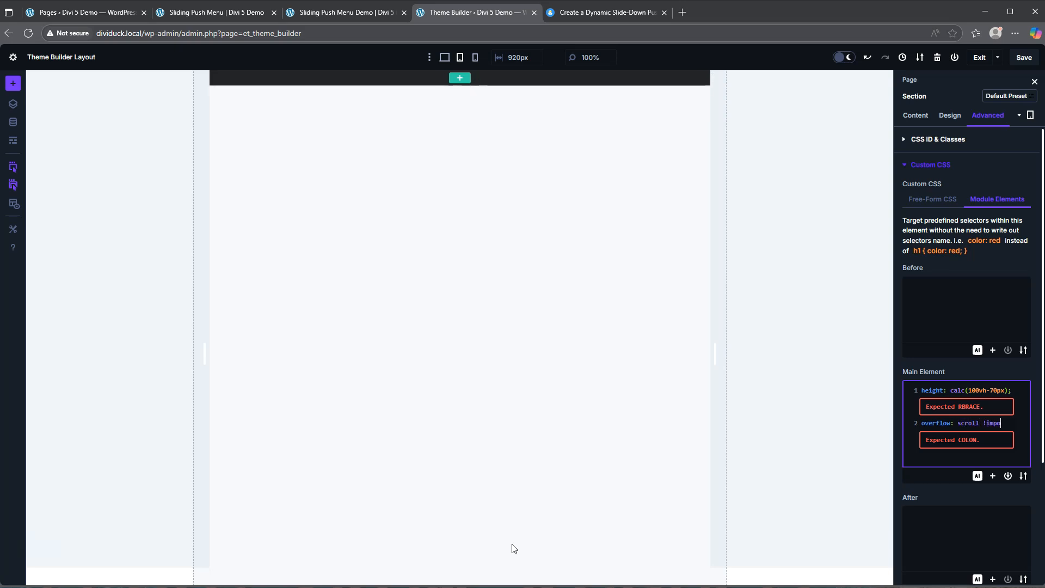
pyautogui.write('rtant;')
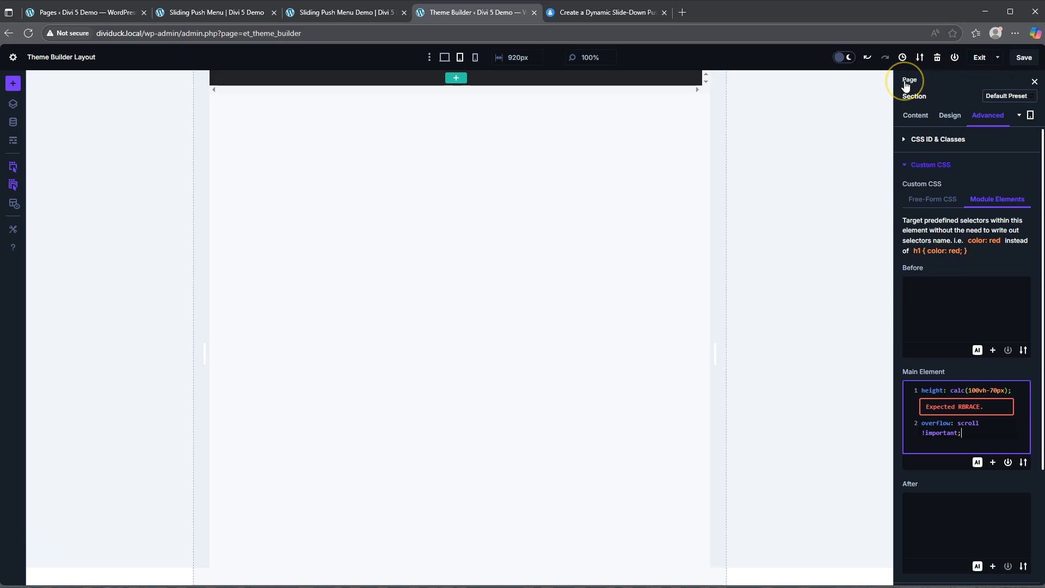
pyautogui.click(444, 57)
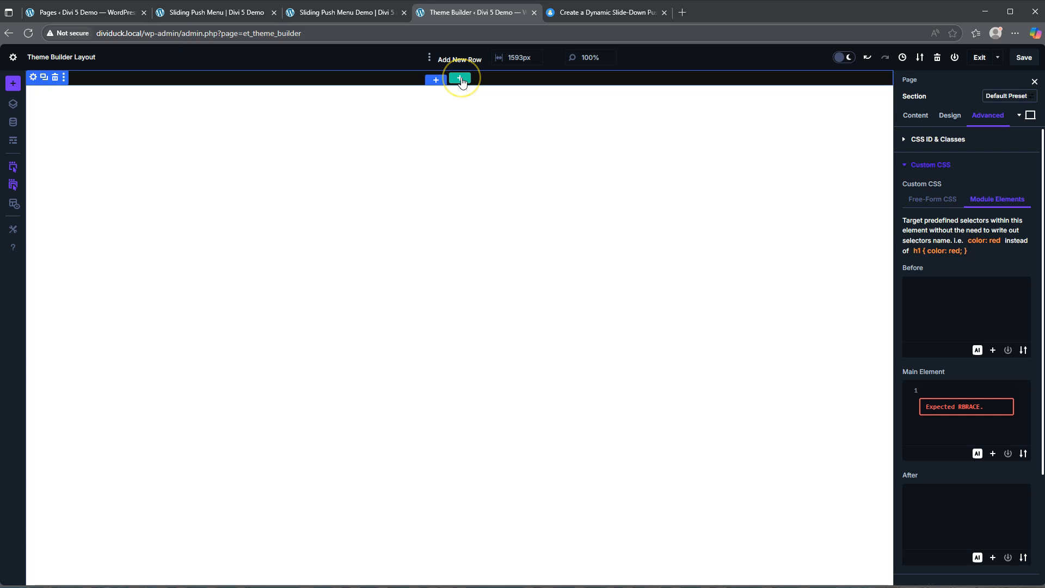
# Step: Insert a single-column row into the section and dismiss the module selection
pyautogui.click(462, 81)
pyautogui.click(395, 150)
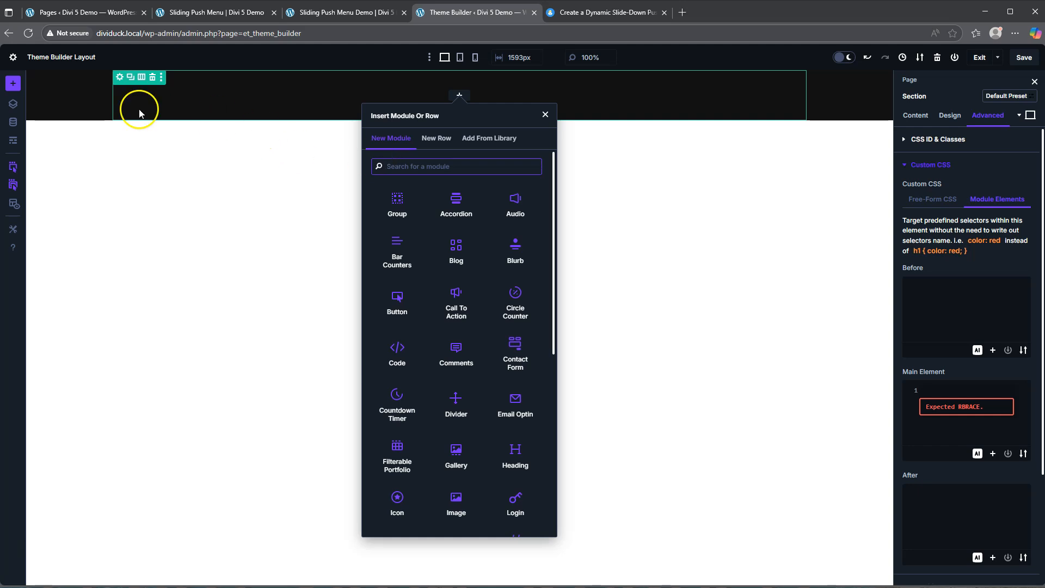
pyautogui.click(183, 76)
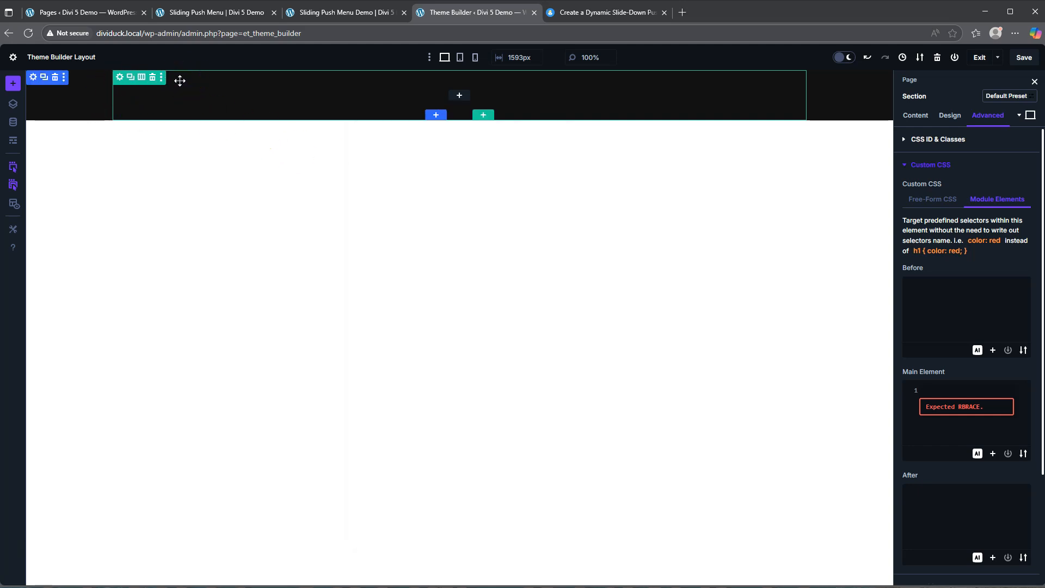
# Step: Enable a custom gutter width for the row and set it to 1
pyautogui.click(949, 116)
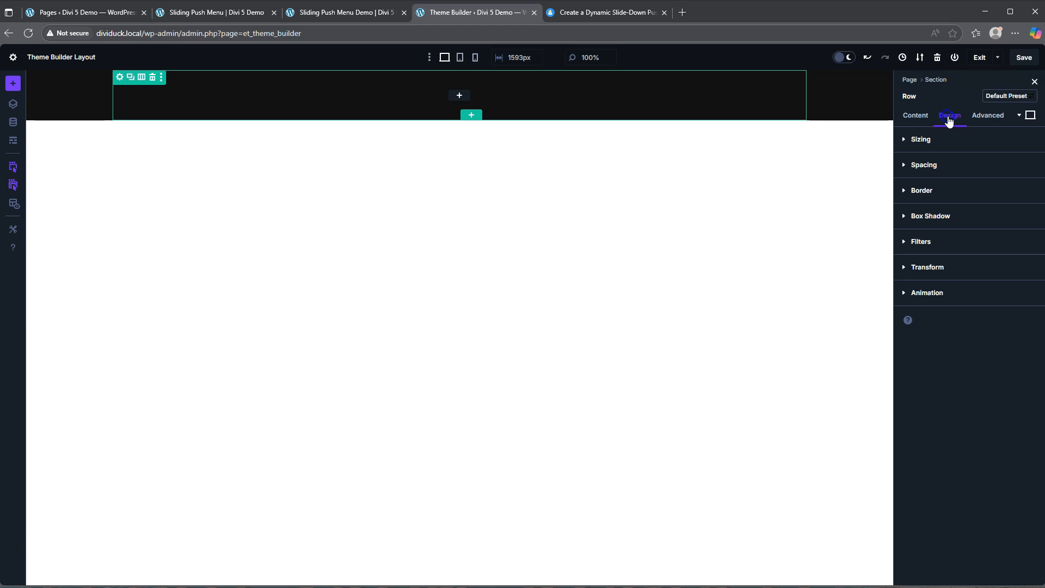
pyautogui.click(920, 139)
pyautogui.click(914, 172)
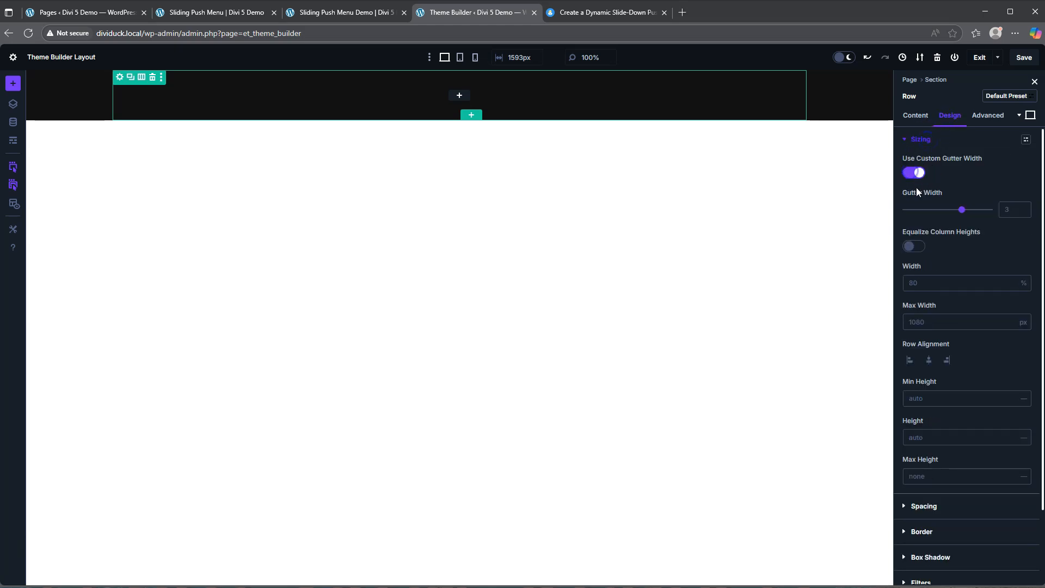
pyautogui.moveTo(962, 208); pyautogui.dragTo(899, 211)
# Step: Set the row's width to 100% and its maximum width to 1280 px
pyautogui.click(941, 282)
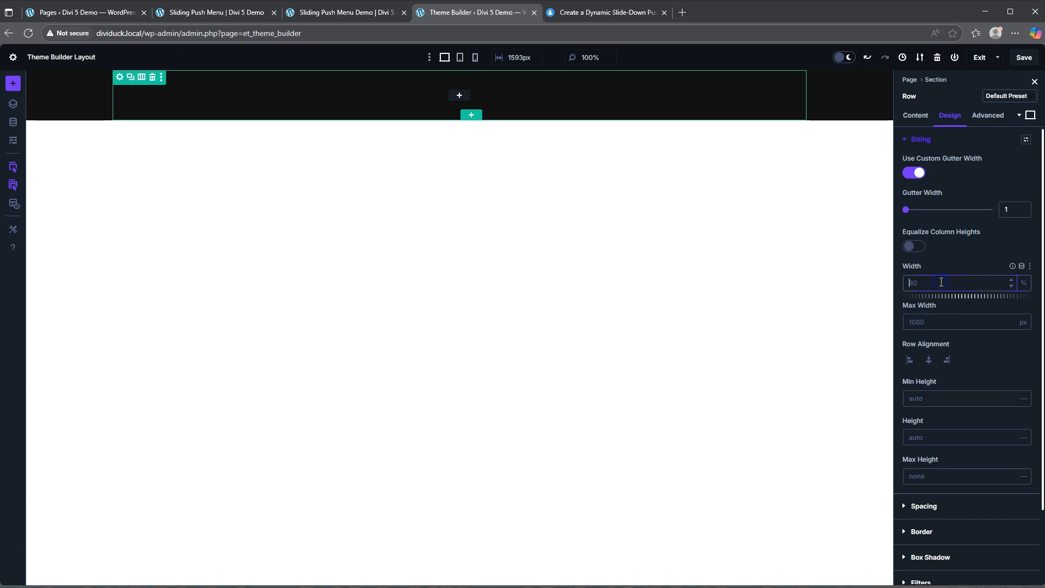
pyautogui.write('100')
pyautogui.click(925, 320)
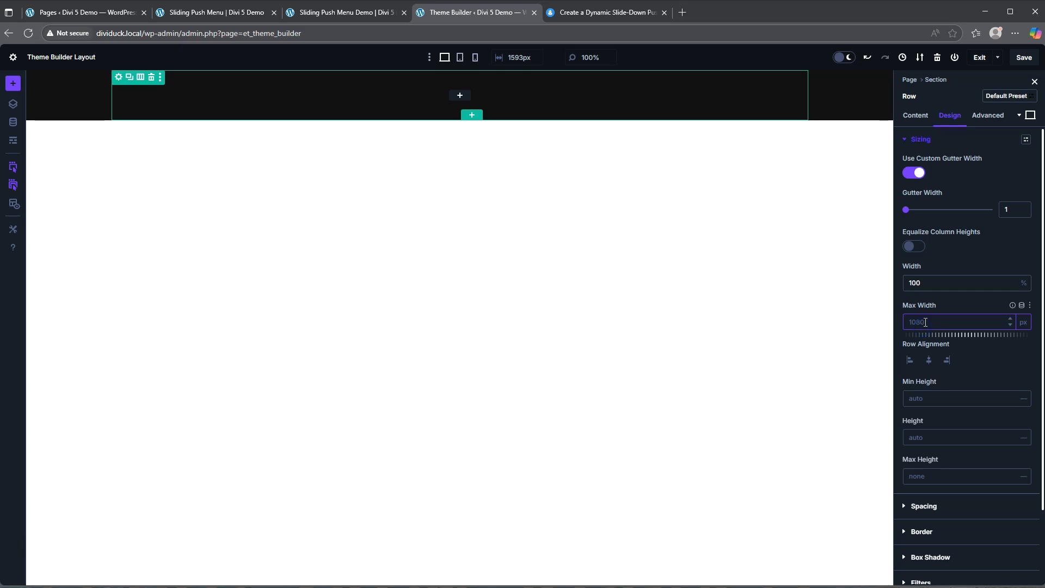
pyautogui.write('1280')
pyautogui.click(929, 140)
# Step: Set the row's top and bottom padding to a linked value of 3 vh
pyautogui.click(924, 164)
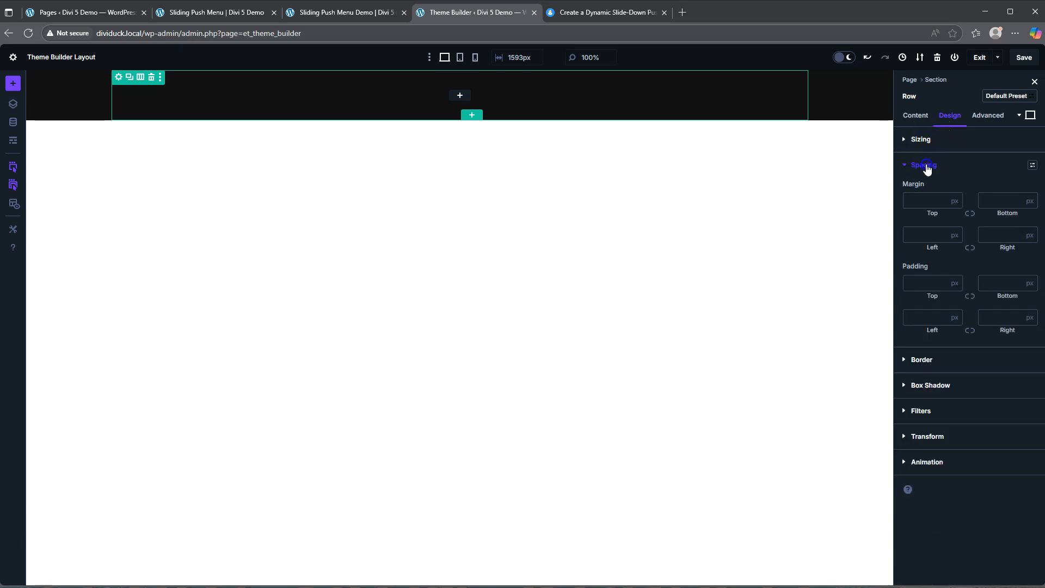
pyautogui.click(926, 285)
pyautogui.write('3vh')
pyautogui.click(970, 296)
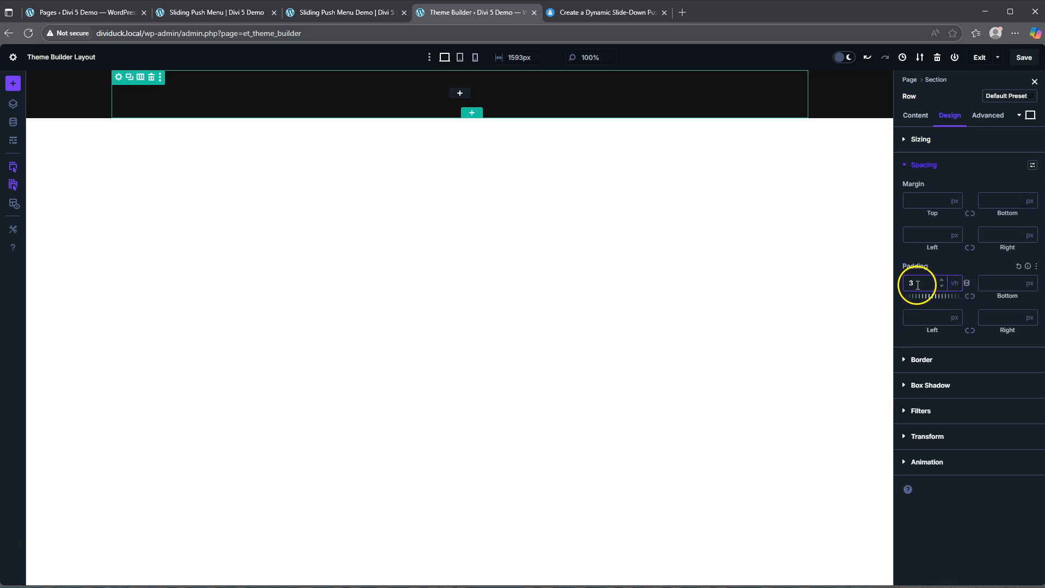
pyautogui.click(914, 284)
pyautogui.click(955, 288)
pyautogui.click(955, 288)
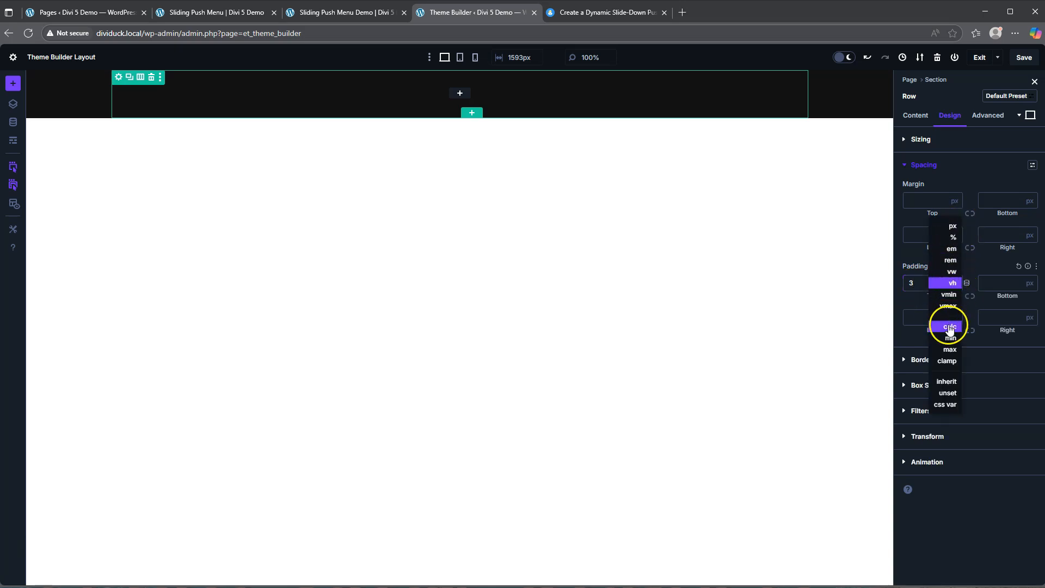
pyautogui.click(978, 267)
pyautogui.click(971, 296)
pyautogui.click(986, 280)
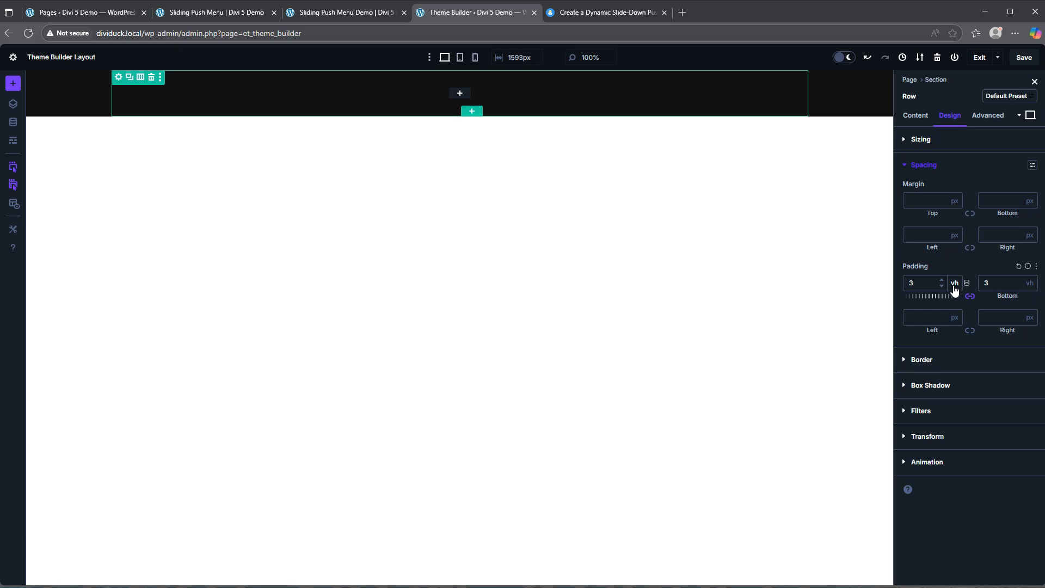
pyautogui.click(925, 165)
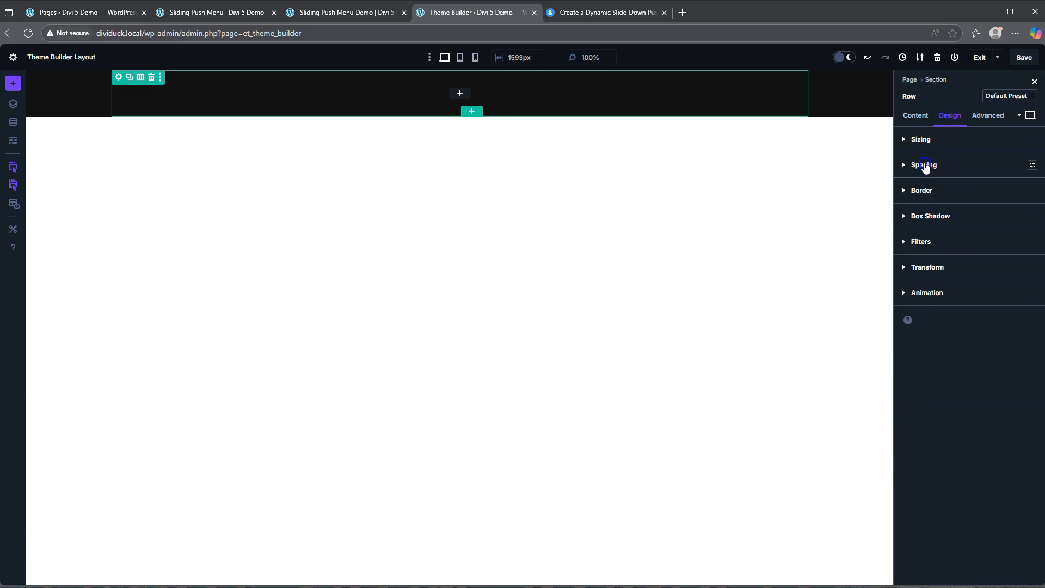
# Step: Open the row's border settings and select the bottom border for styling
pyautogui.click(923, 190)
pyautogui.click(959, 295)
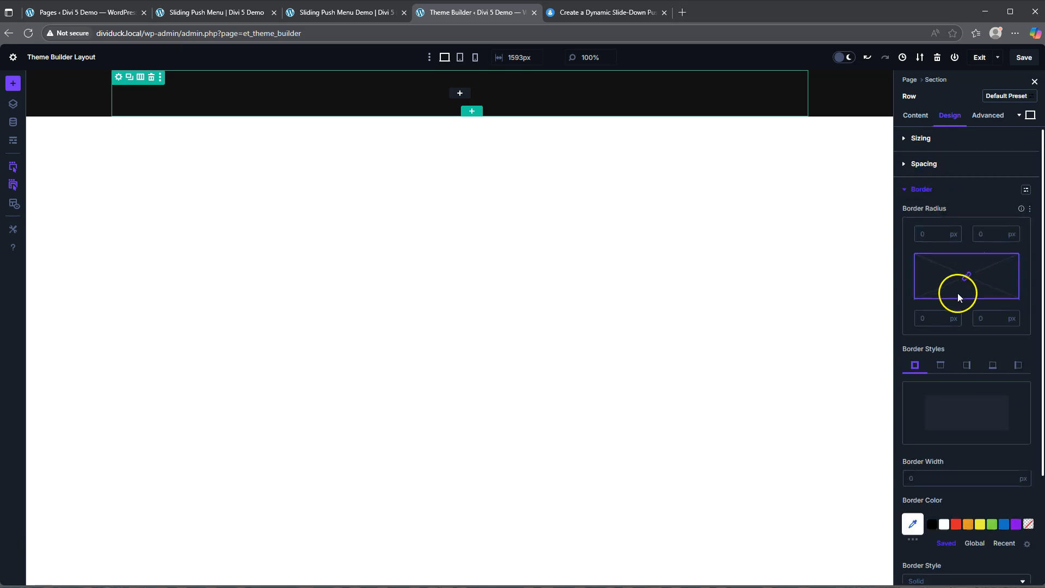
pyautogui.scroll(-1, 974, 299)
pyautogui.click(991, 311)
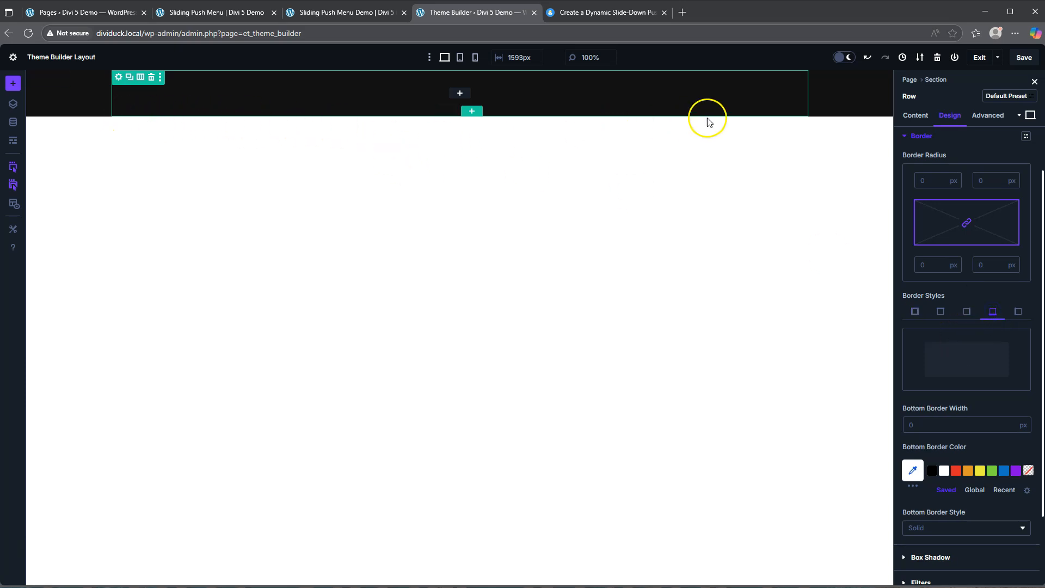
# Step: Open the push menu in the Sliding Push Menu preview to examine its row divider, and return to the Theme Builder
pyautogui.click(215, 12)
pyautogui.click(856, 87)
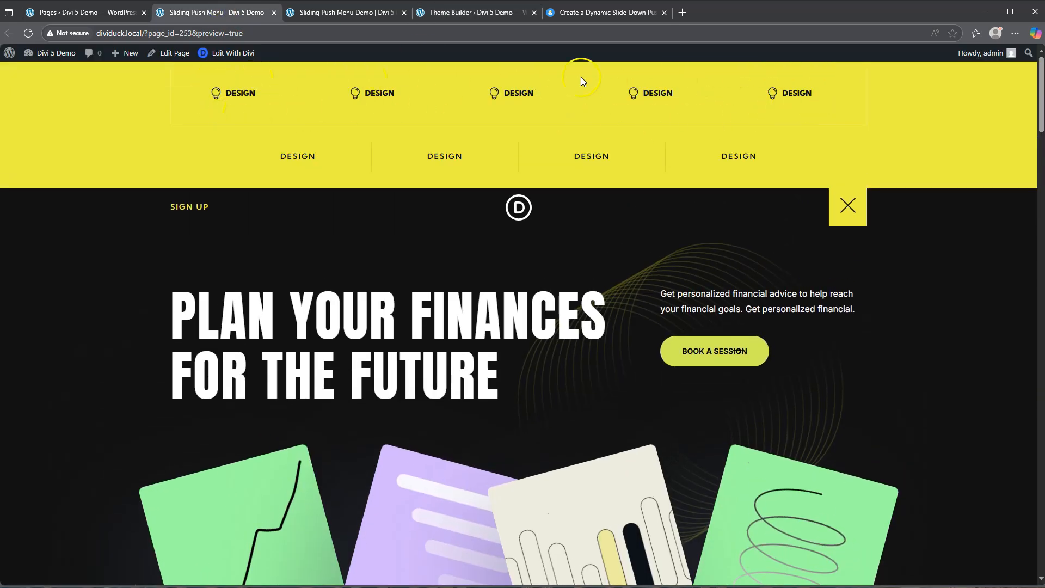
pyautogui.click(462, 13)
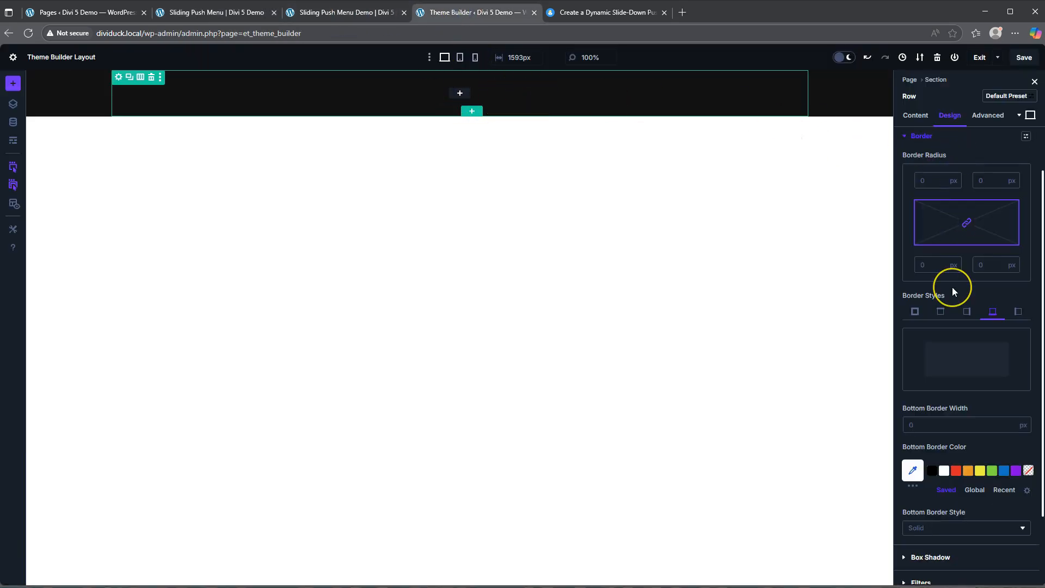
# Step: Give the row a 1 px bottom border in color 121212 at 0.2 opacity
pyautogui.click(925, 423)
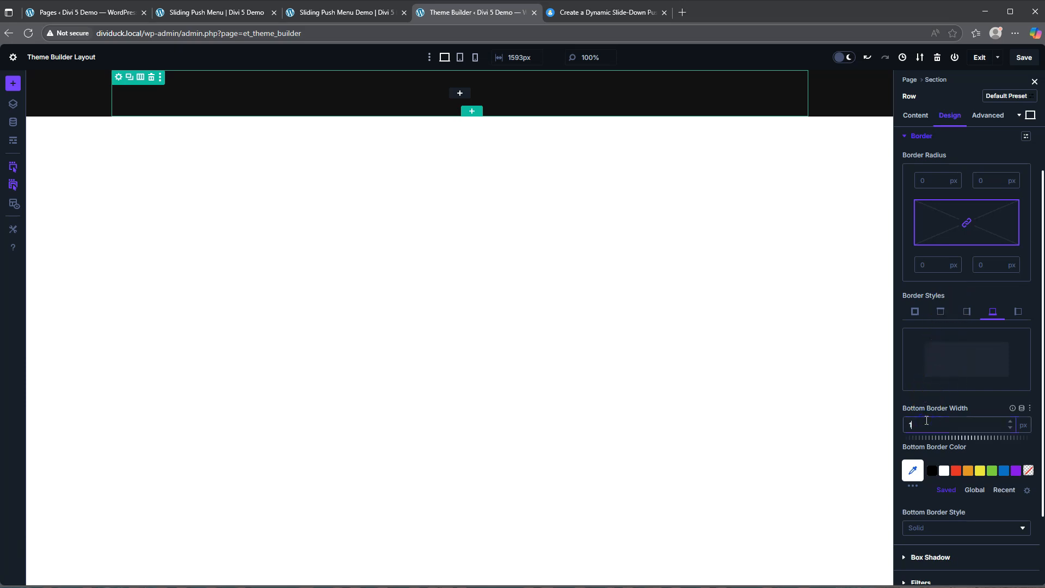
pyautogui.click(913, 470)
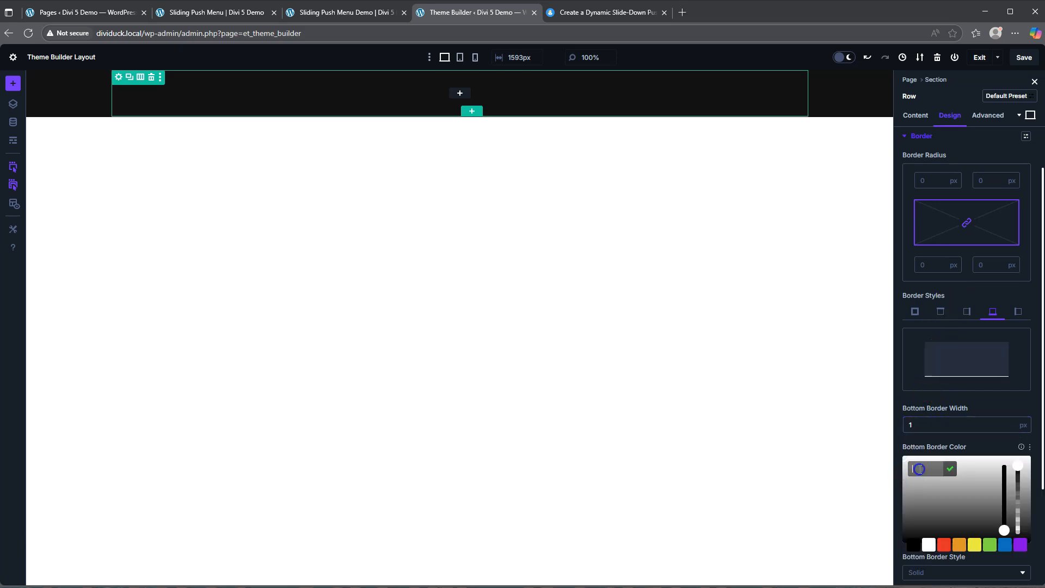
pyautogui.write('121212')
pyautogui.moveTo(1020, 468); pyautogui.dragTo(1011, 526)
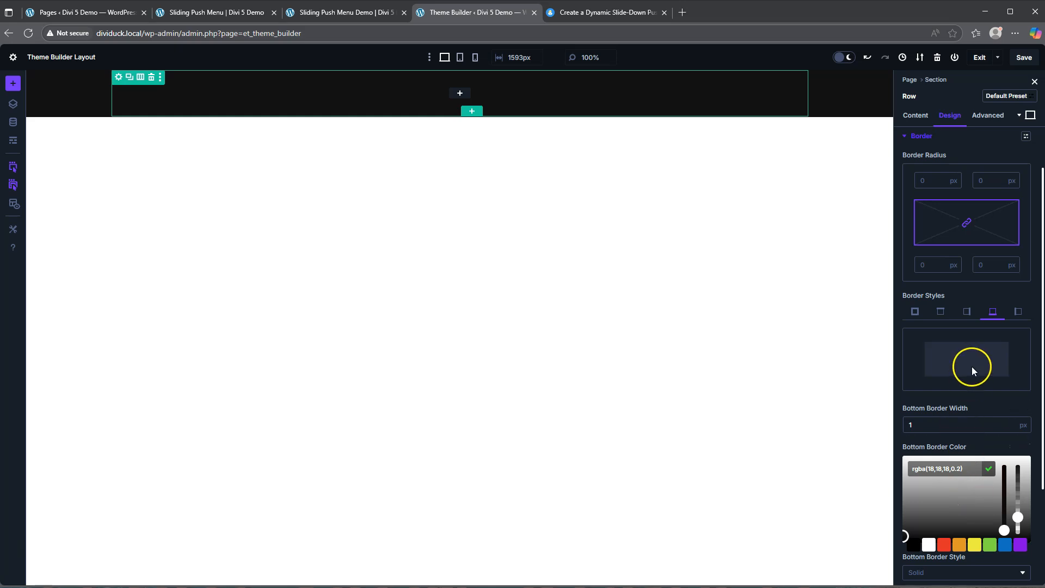
# Step: Add the custom CSS rule display: flex; to the row's main element
pyautogui.click(988, 117)
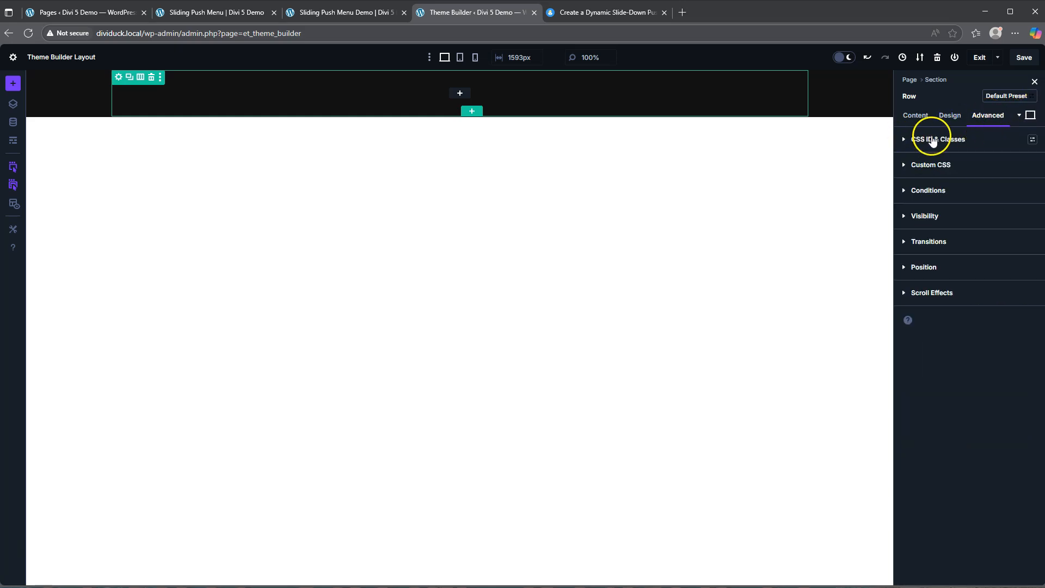
pyautogui.click(930, 164)
pyautogui.click(1005, 197)
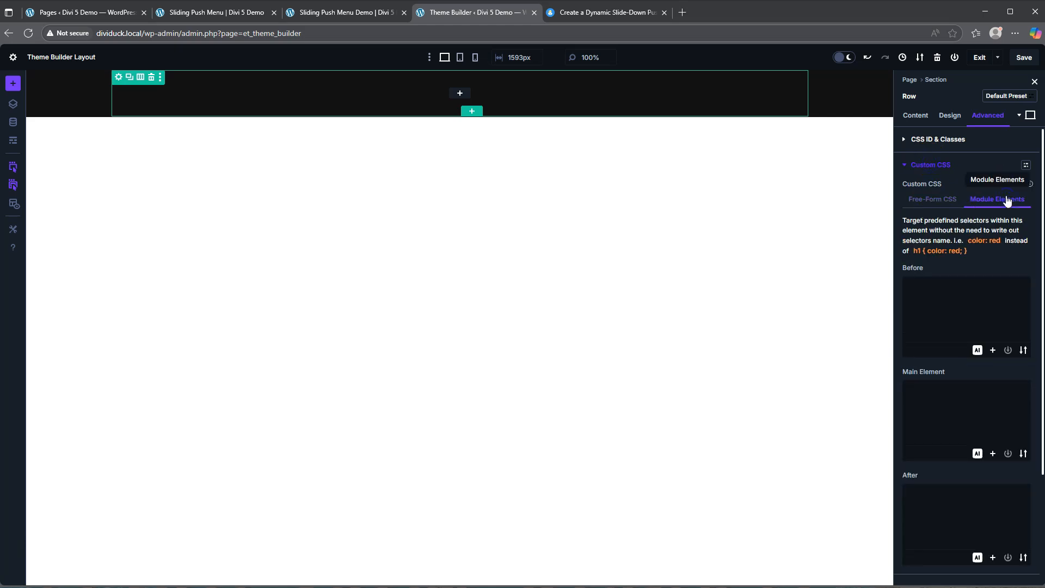
pyautogui.click(925, 398)
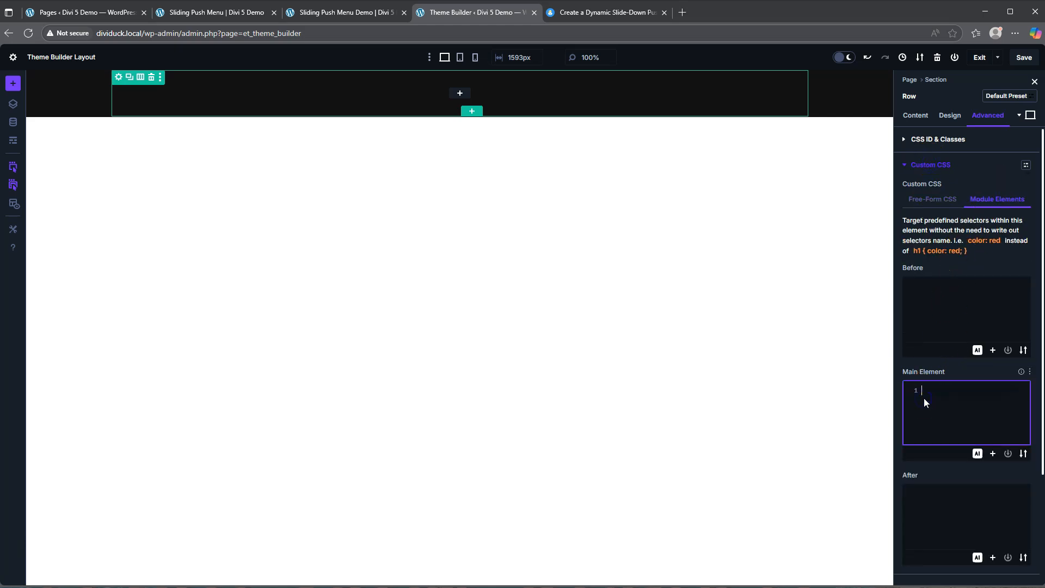
pyautogui.write('di')
pyautogui.write('splay:')
pyautogui.write(' flex;')
# Step: Add justify-content: center; and align-items: center; to the row's main element CSS
pyautogui.write('justif')
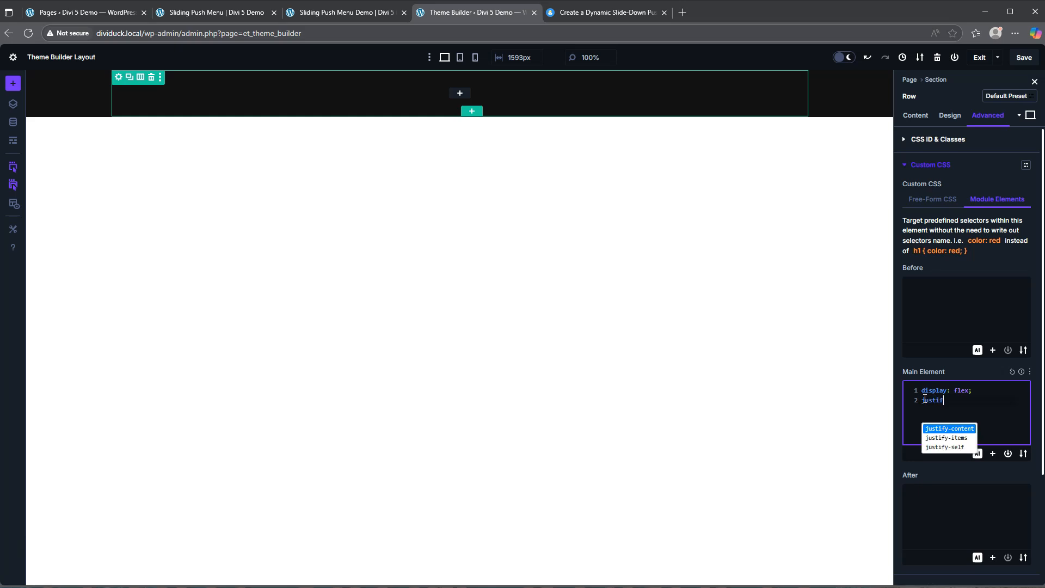
pyautogui.press('Return')
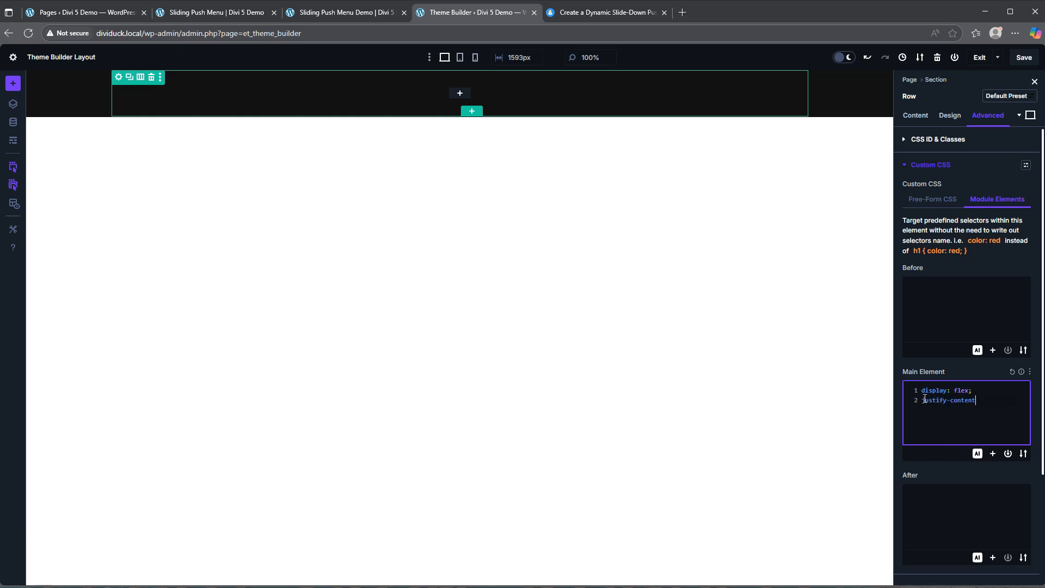
pyautogui.write(': cent')
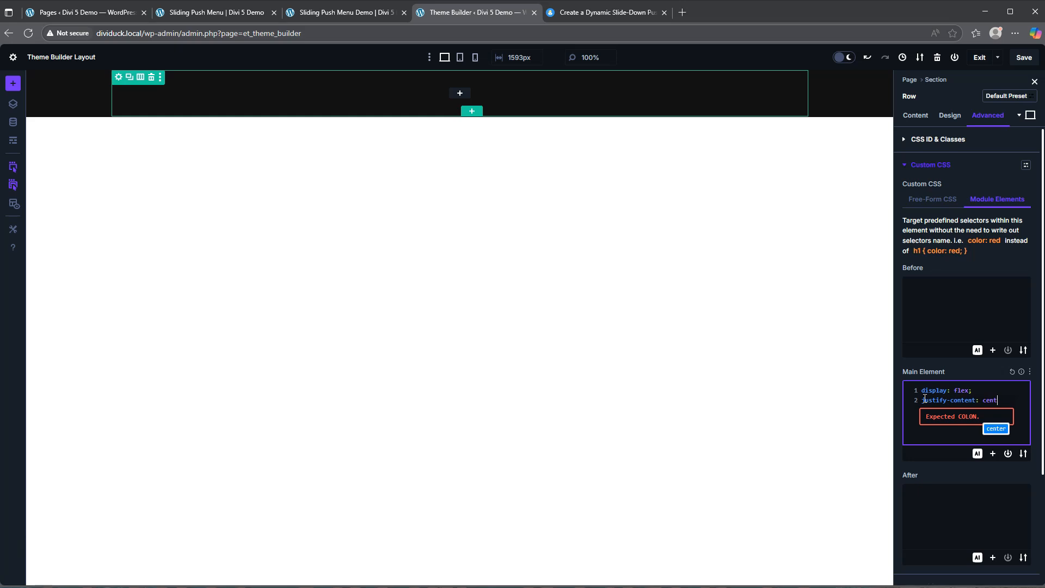
pyautogui.press('Return')
pyautogui.write(';')
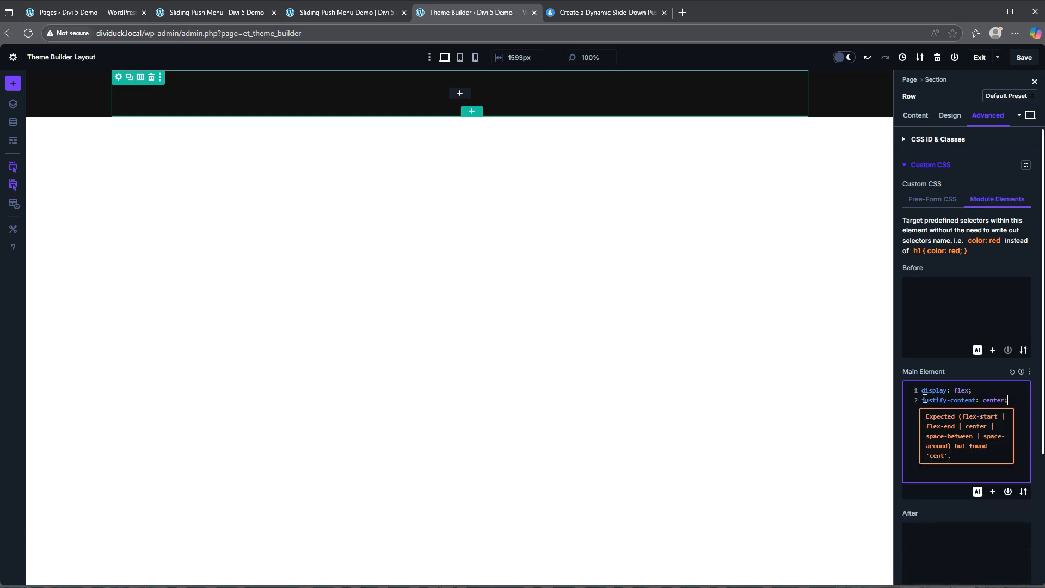
pyautogui.press('Return')
pyautogui.write('align')
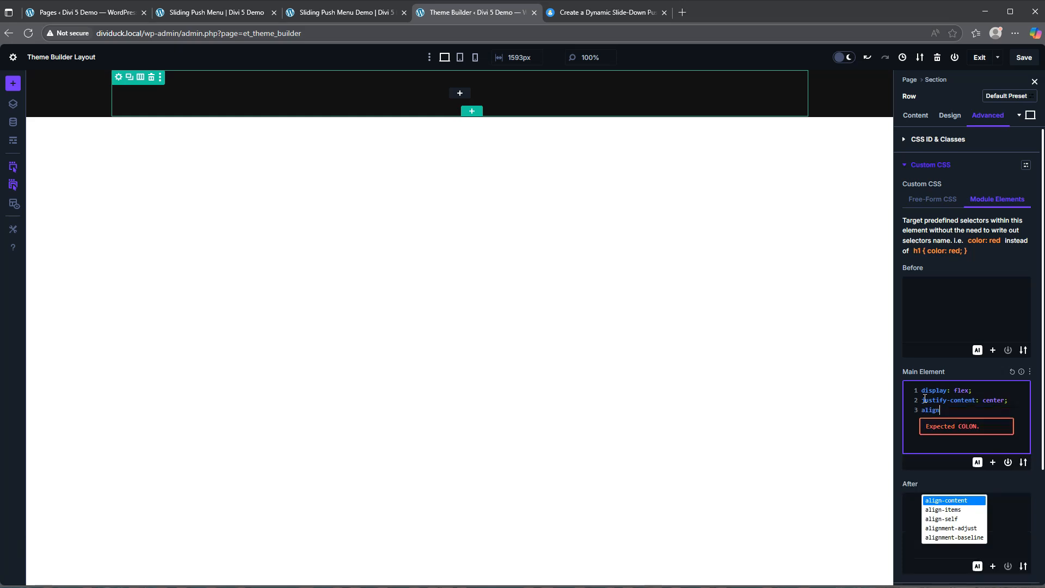
pyautogui.press('Down')
pyautogui.press('Return')
pyautogui.write(': center;')
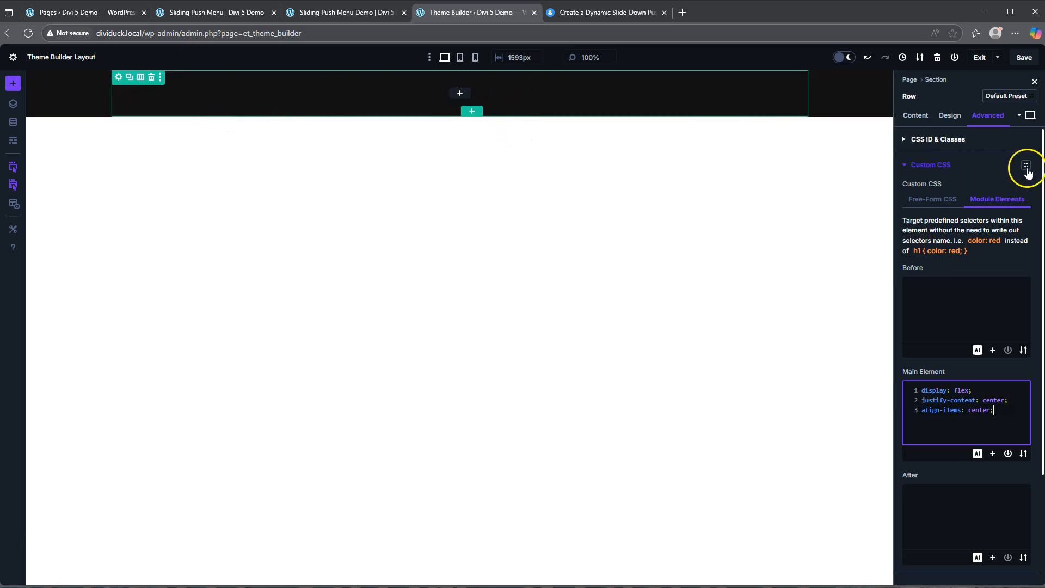
# Step: In the tablet view, replace the row's inherited main element CSS with display: flex;
pyautogui.click(1030, 115)
pyautogui.click(972, 132)
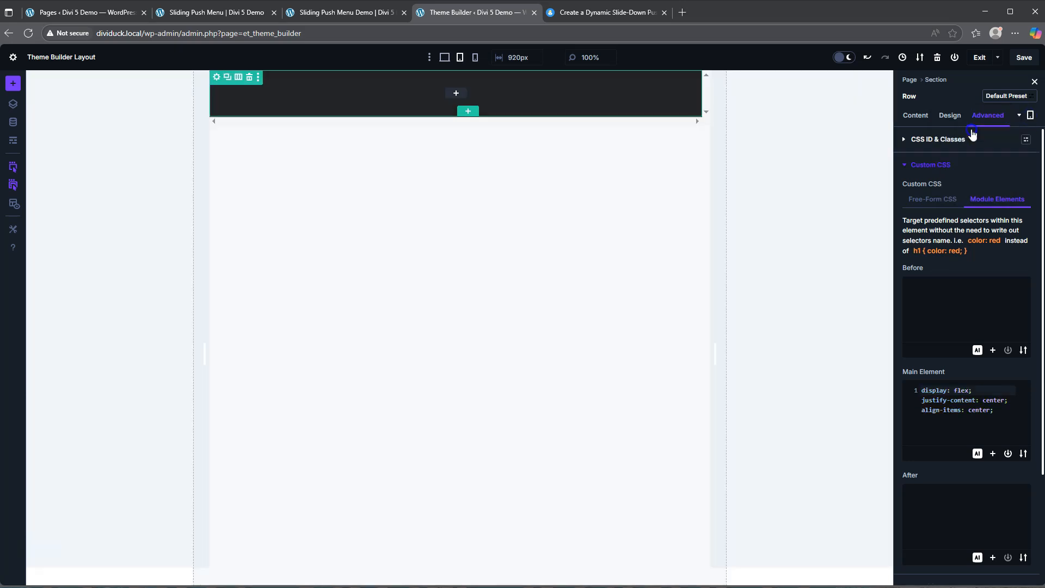
pyautogui.click(943, 395)
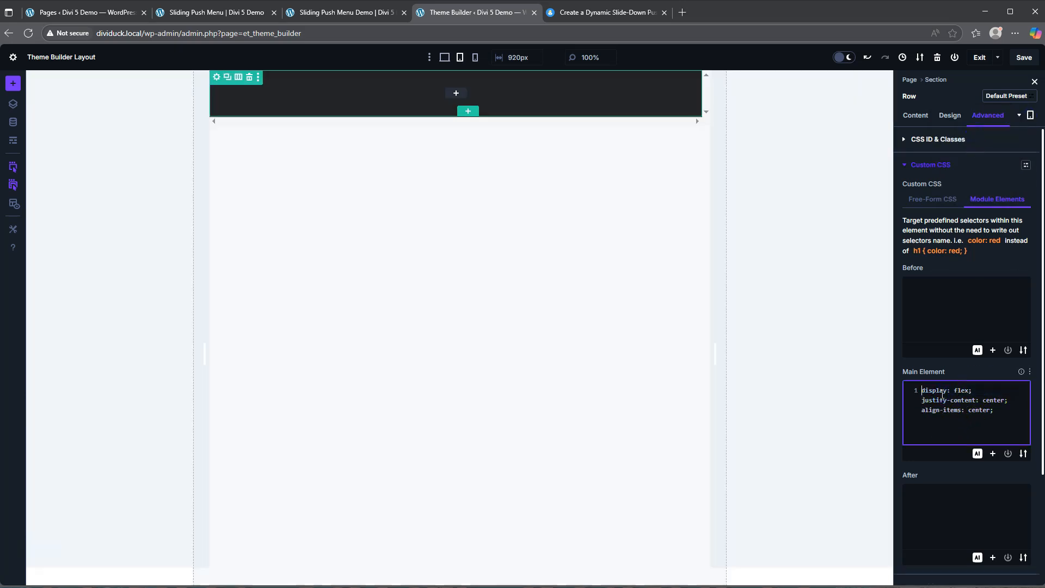
pyautogui.hotkey('ctrl', 'a')
pyautogui.press('BackSpace')
pyautogui.write('display')
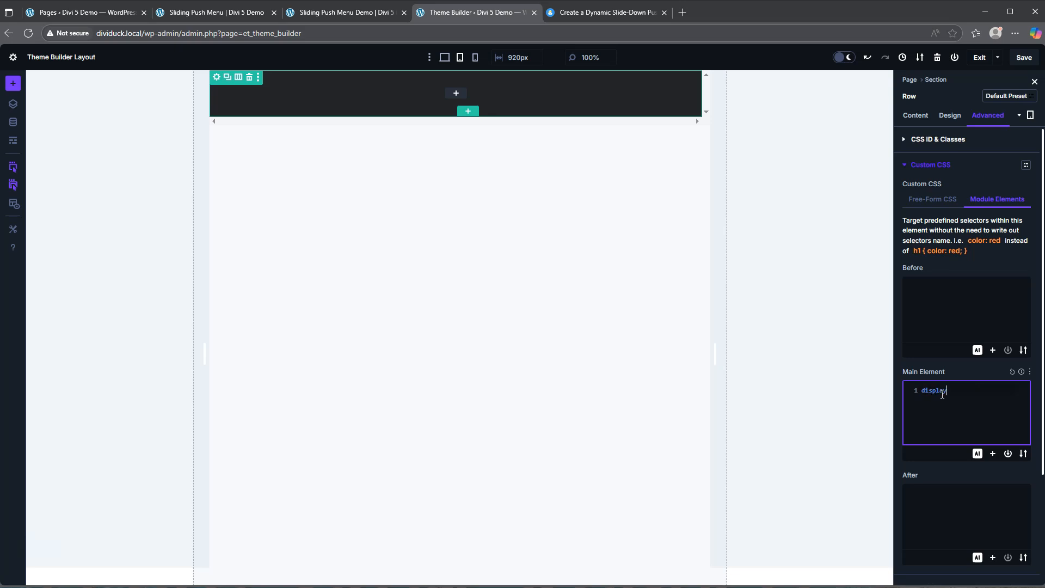
pyautogui.write(': flex')
pyautogui.write('; ')
# Step: Add flex-direction: column; to the row's tablet main element CSS
pyautogui.write('flex')
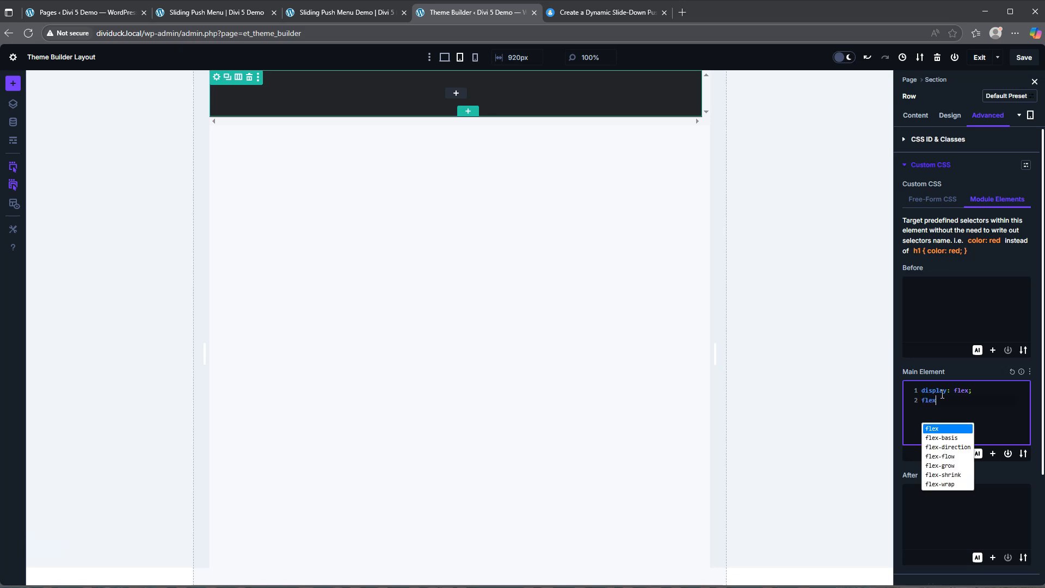
pyautogui.press('Escape')
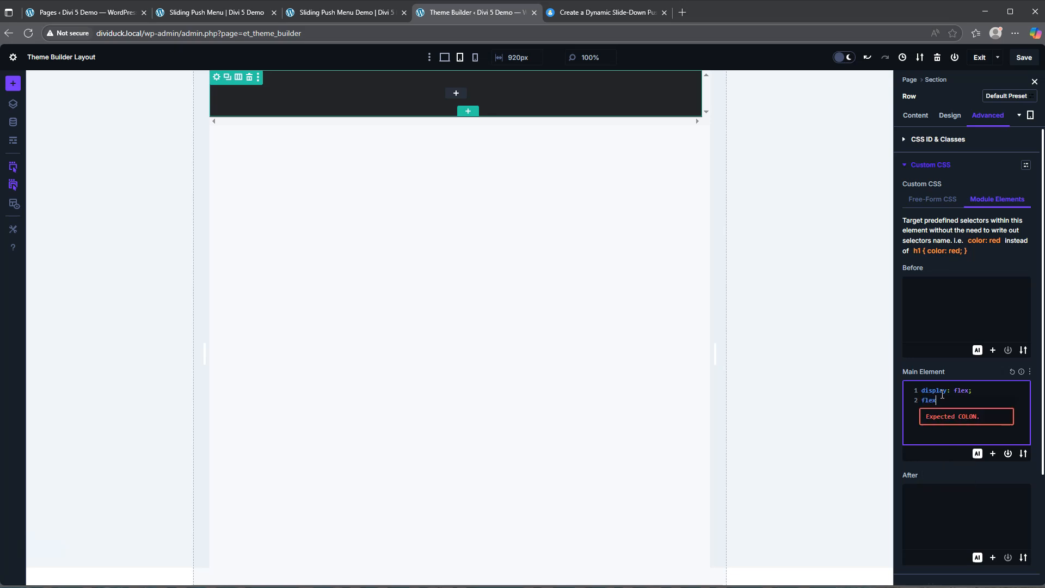
pyautogui.hotkey('ctrl', 'space')
pyautogui.press('Down')
pyautogui.press('Down')
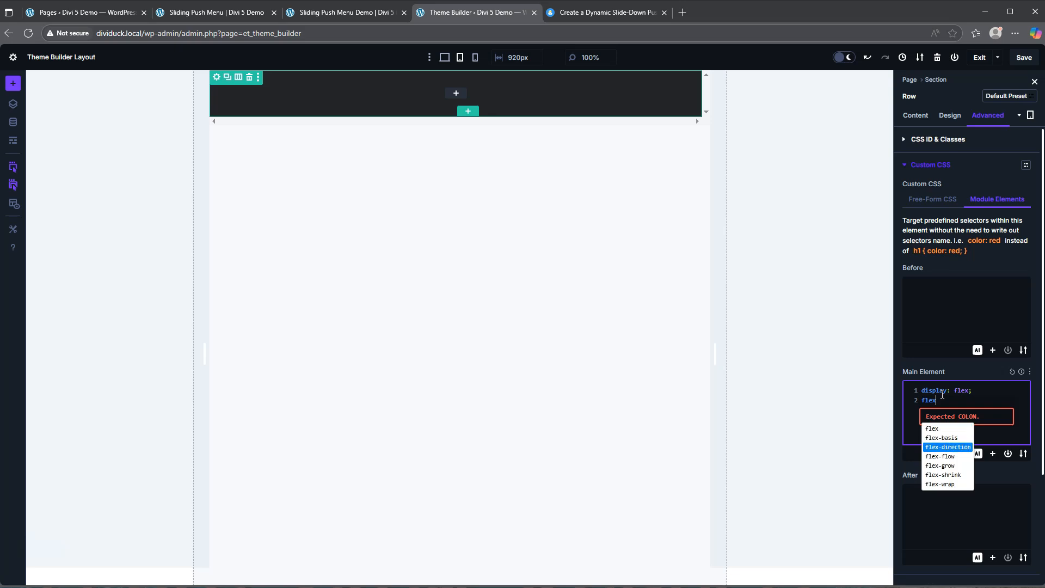
pyautogui.press('Return')
pyautogui.write(':')
pyautogui.write('column;')
pyautogui.press('Return')
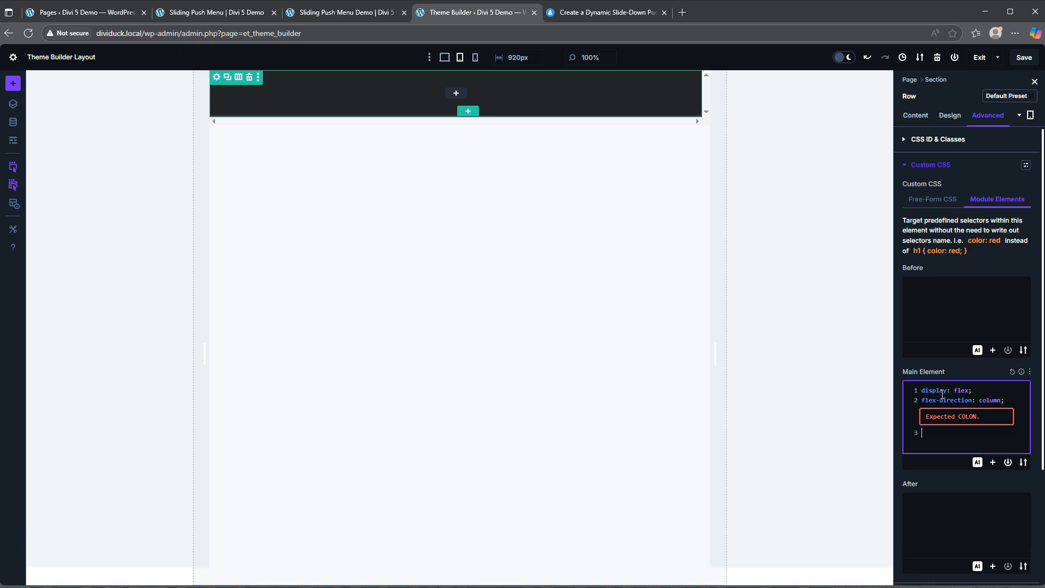
# Step: Add align-items: center; to the row's tablet main element CSS
pyautogui.write('align')
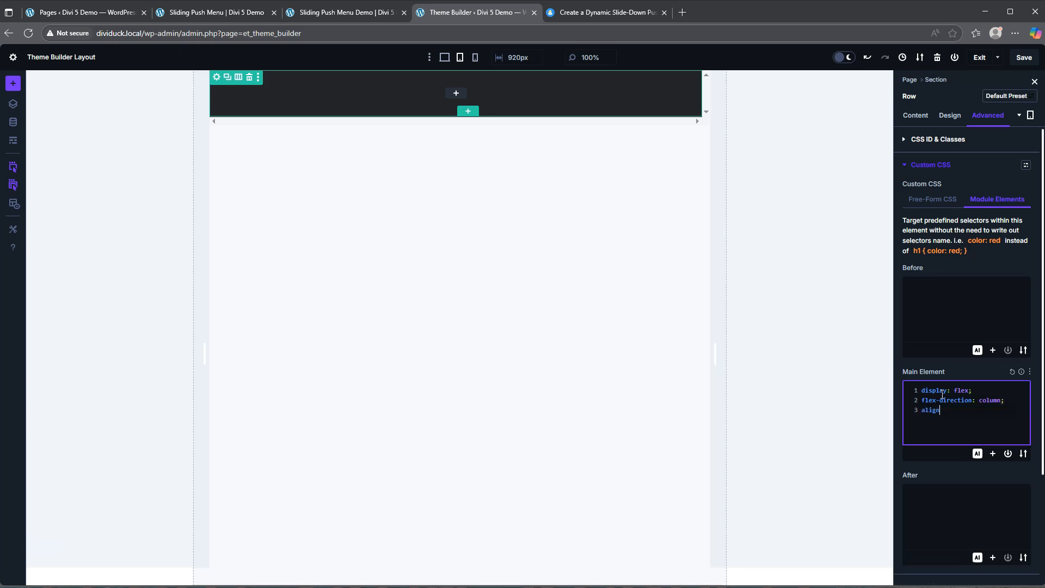
pyautogui.write('-')
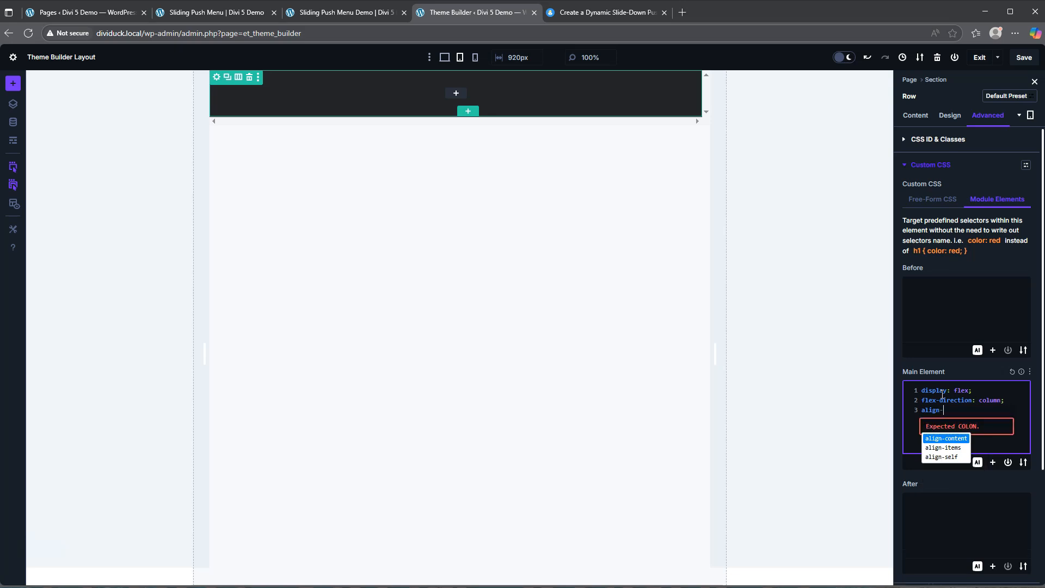
pyautogui.press('Down')
pyautogui.press('Return')
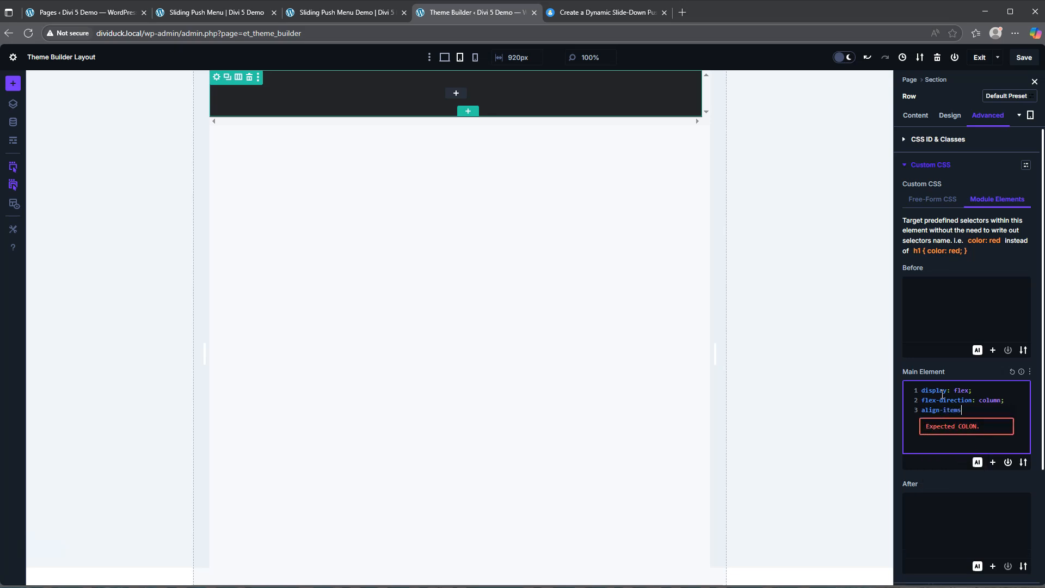
pyautogui.write(': center;')
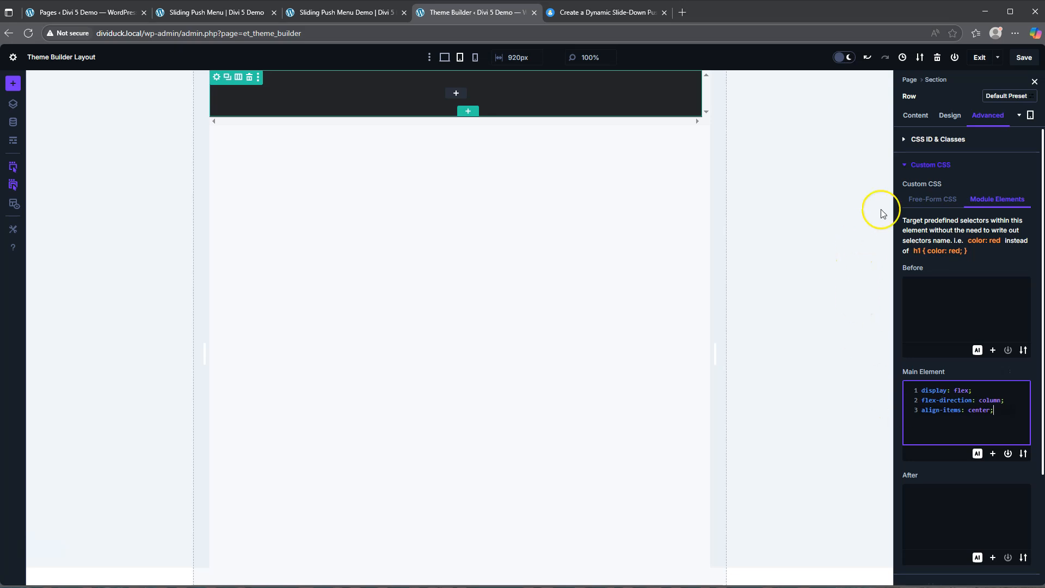
# Step: Add the custom CSS rule display: flex; to the main element of the row's column in the tablet view
pyautogui.click(916, 116)
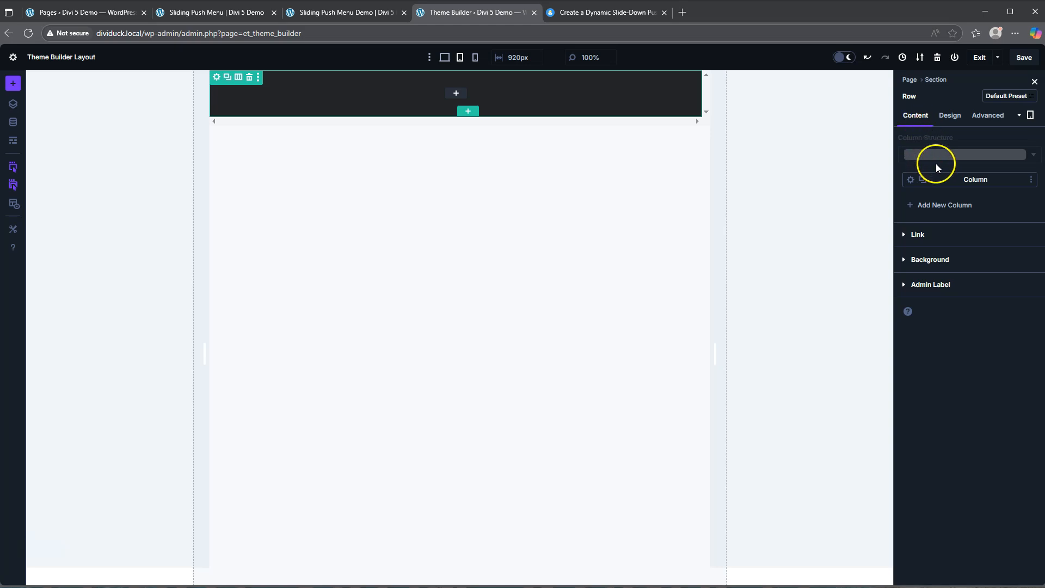
pyautogui.click(911, 180)
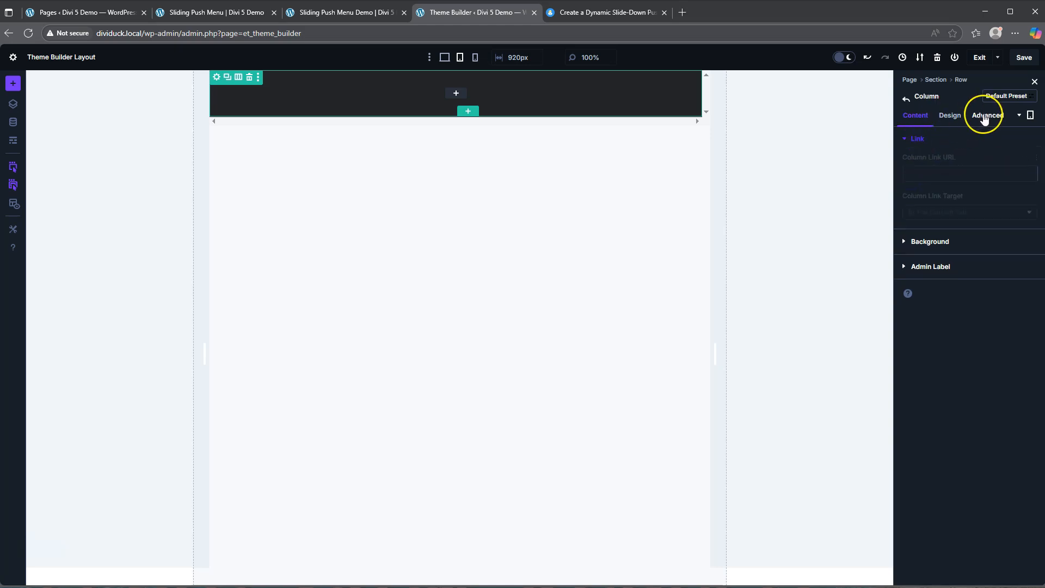
pyautogui.click(985, 117)
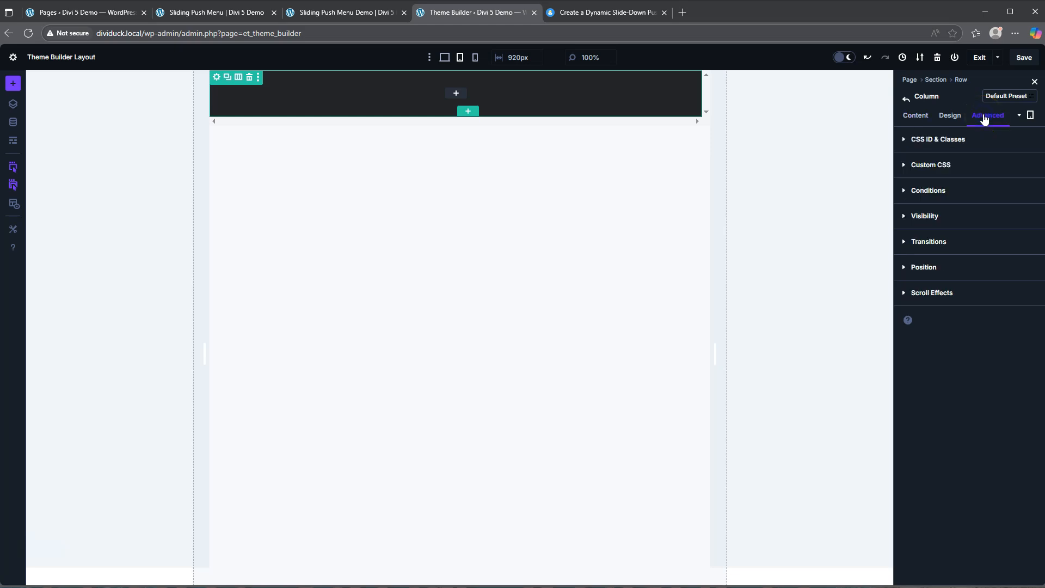
pyautogui.click(929, 165)
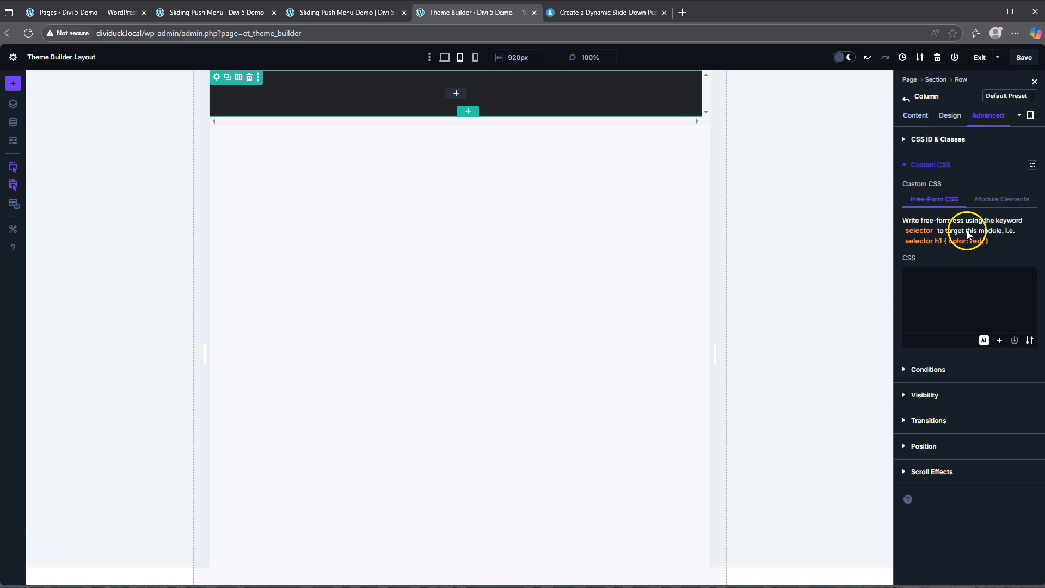
pyautogui.click(1000, 200)
pyautogui.click(927, 406)
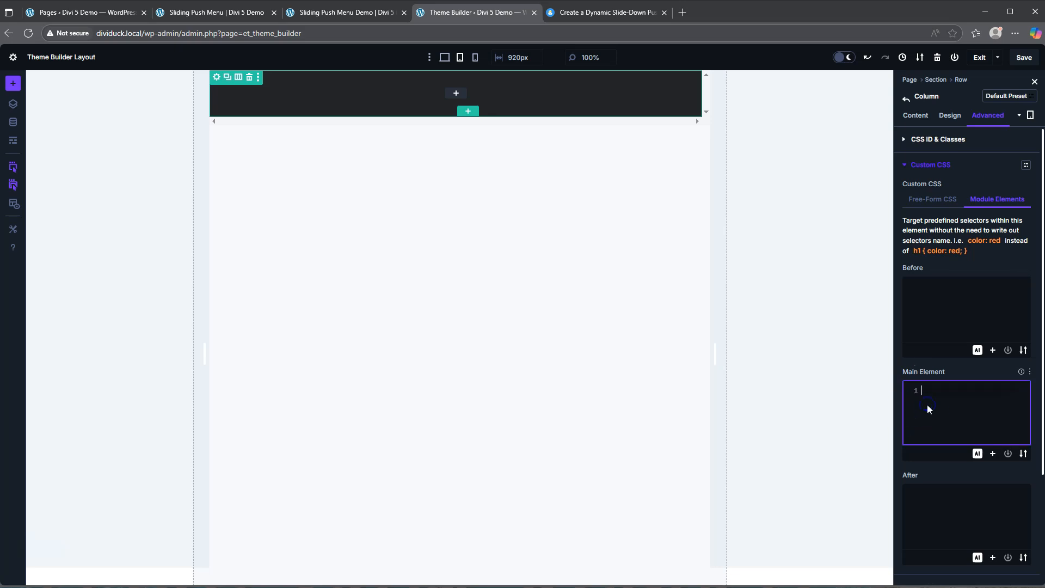
pyautogui.write('display:')
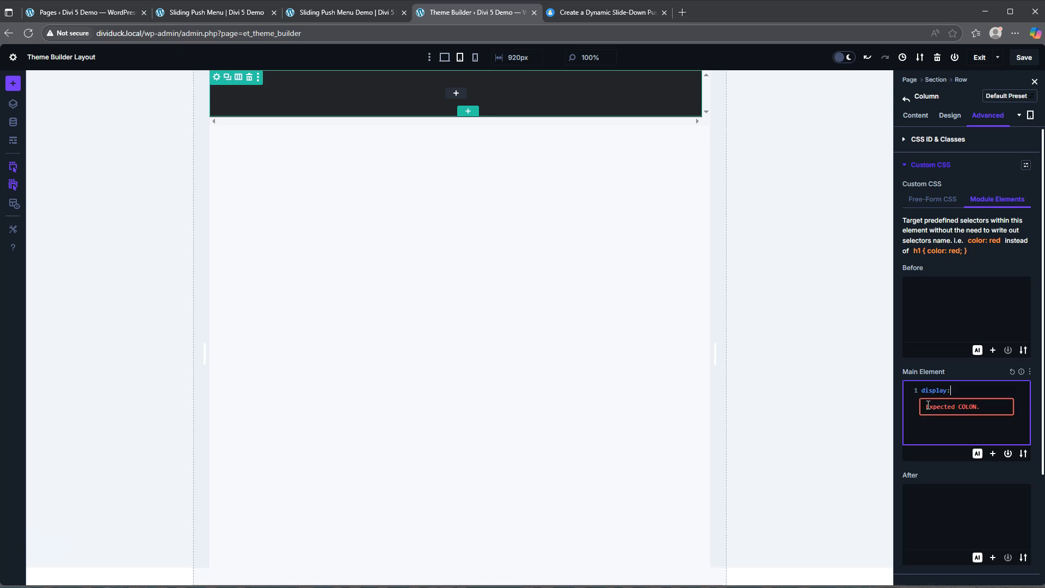
pyautogui.write(' flex')
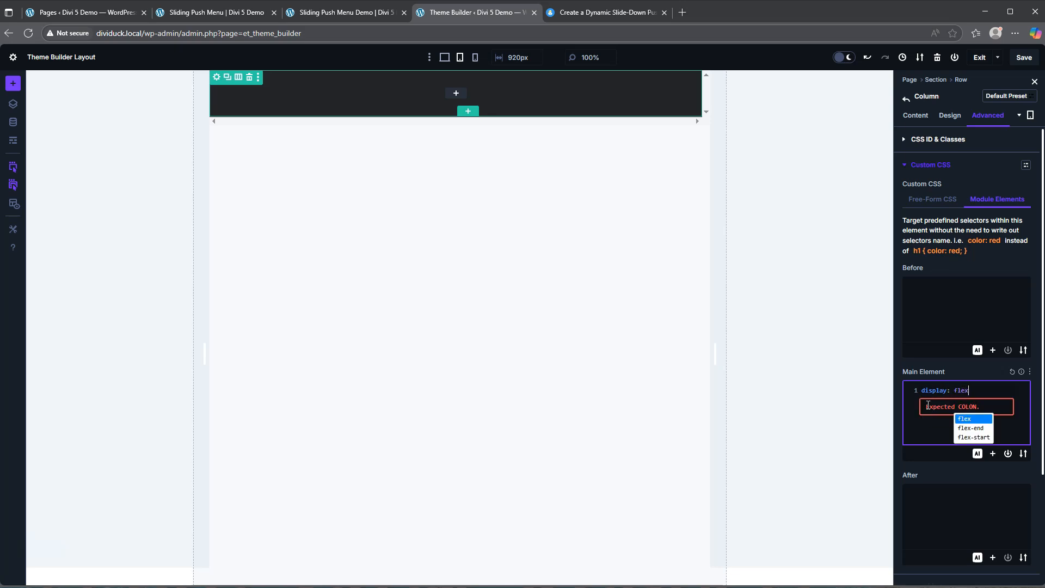
pyautogui.write('; ')
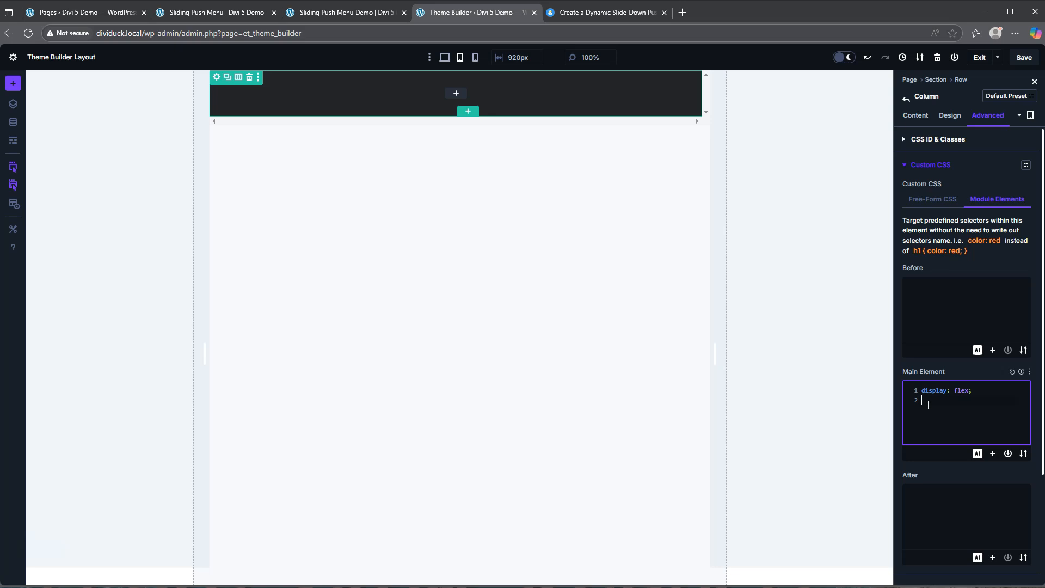
# Step: Add justify-content: center; and align-items: center; to the column's tablet main element CSS
pyautogui.write('justif')
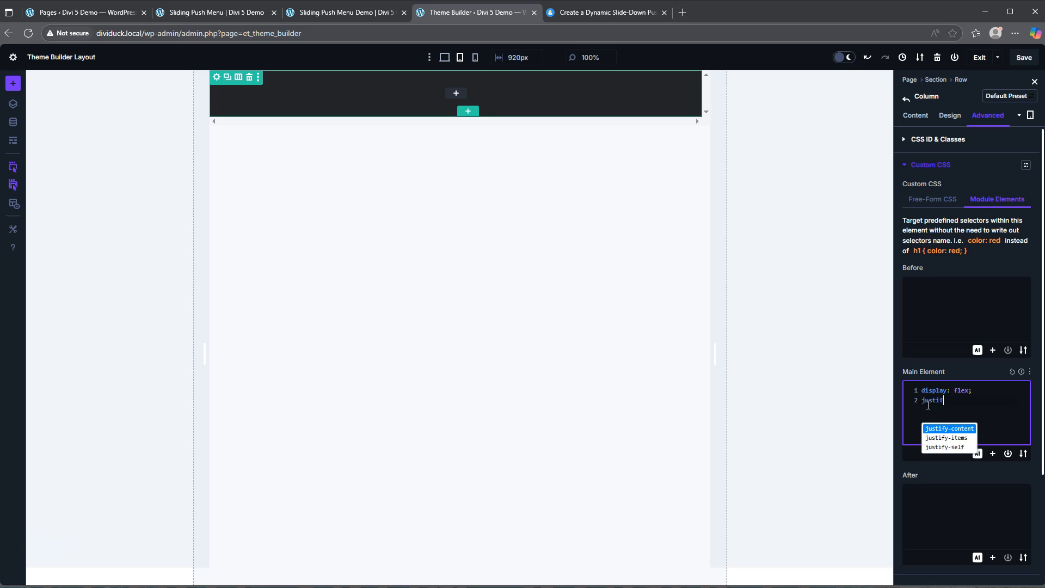
pyautogui.press('Return')
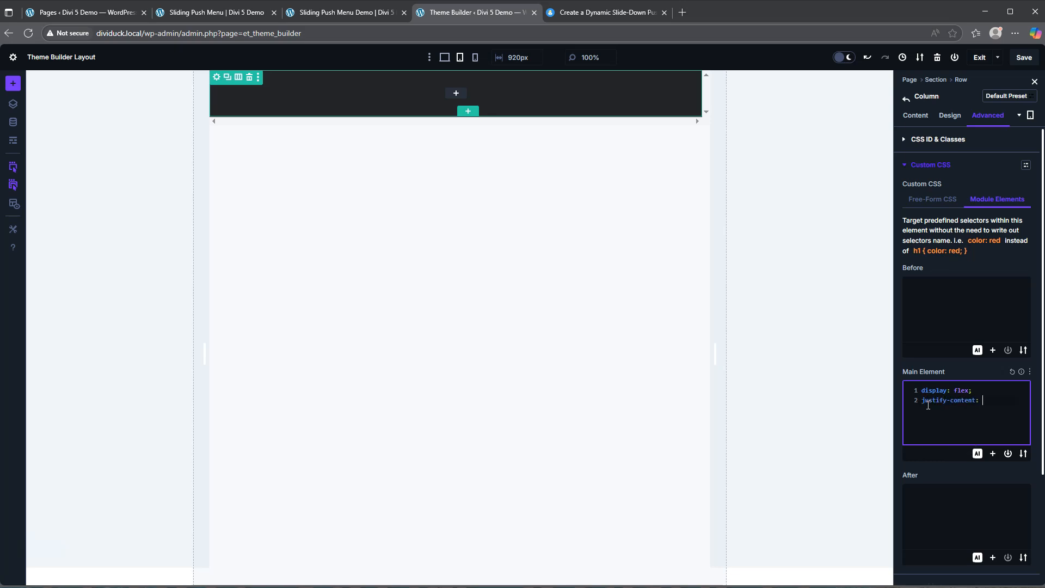
pyautogui.write(': center;')
pyautogui.press('Return')
pyautogui.write('align-items: center;')
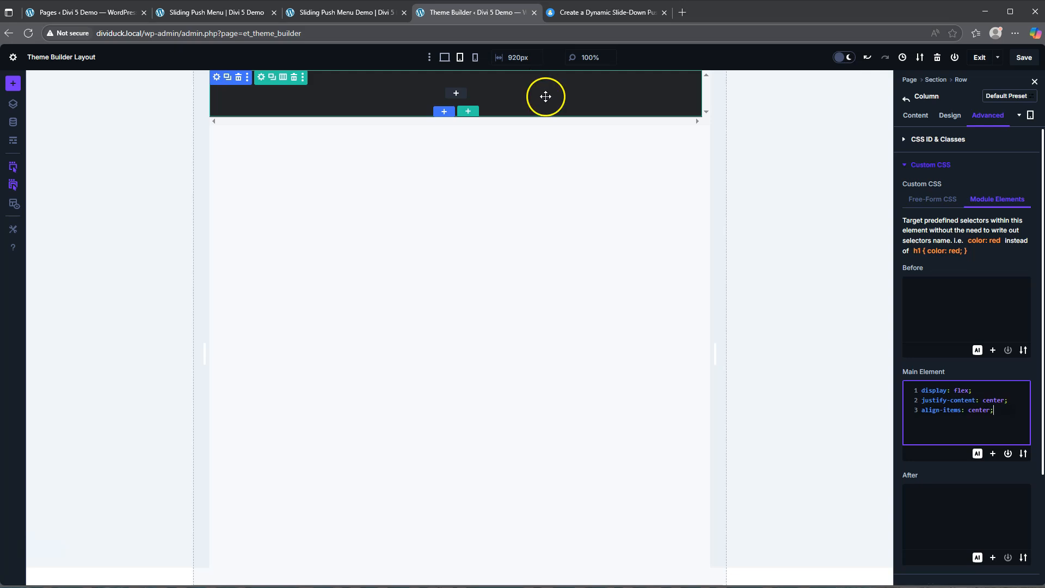
# Step: Insert a Button module into the row's column
pyautogui.click(456, 94)
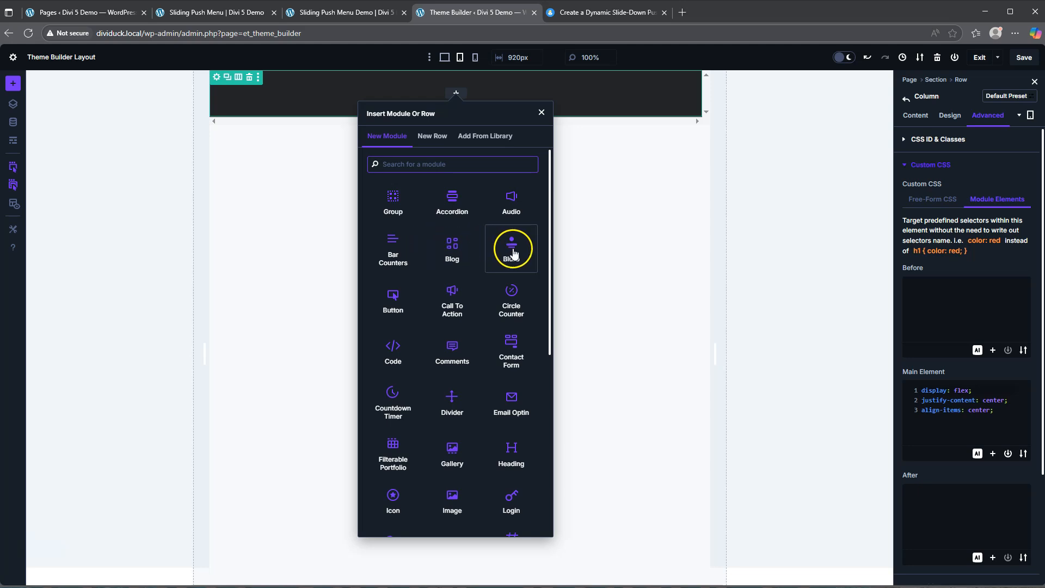
pyautogui.click(392, 300)
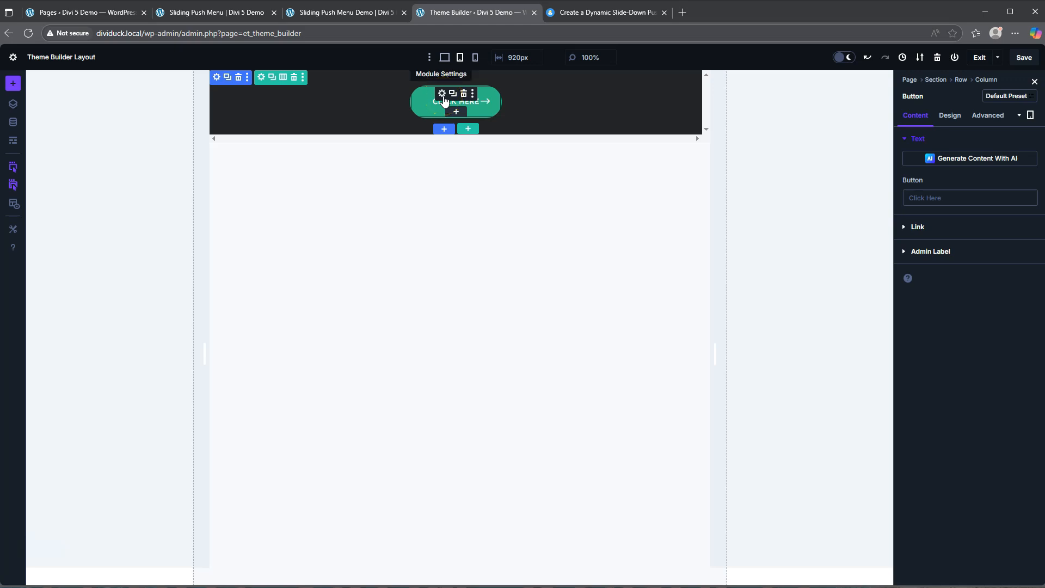
pyautogui.click(934, 199)
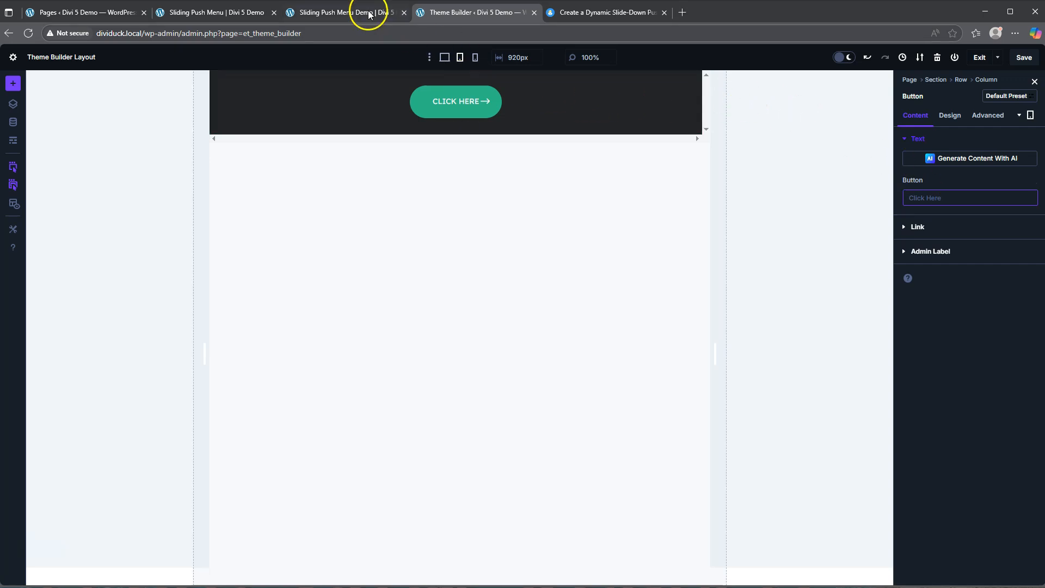
# Step: Check the finished Sliding Push Menu page for reference and set the row's tablet background color to the saved yellow
pyautogui.click(200, 13)
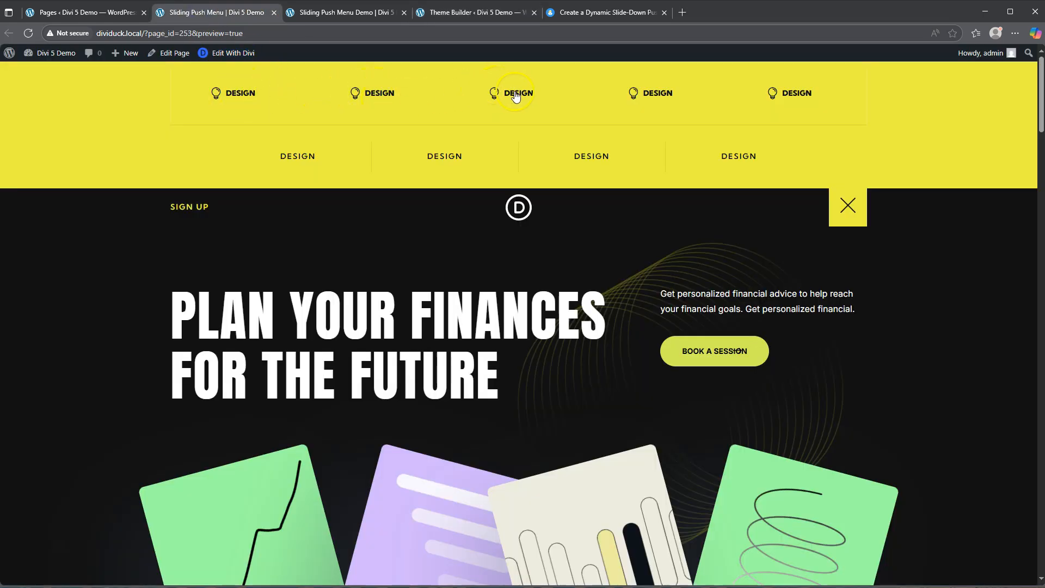
pyautogui.click(459, 12)
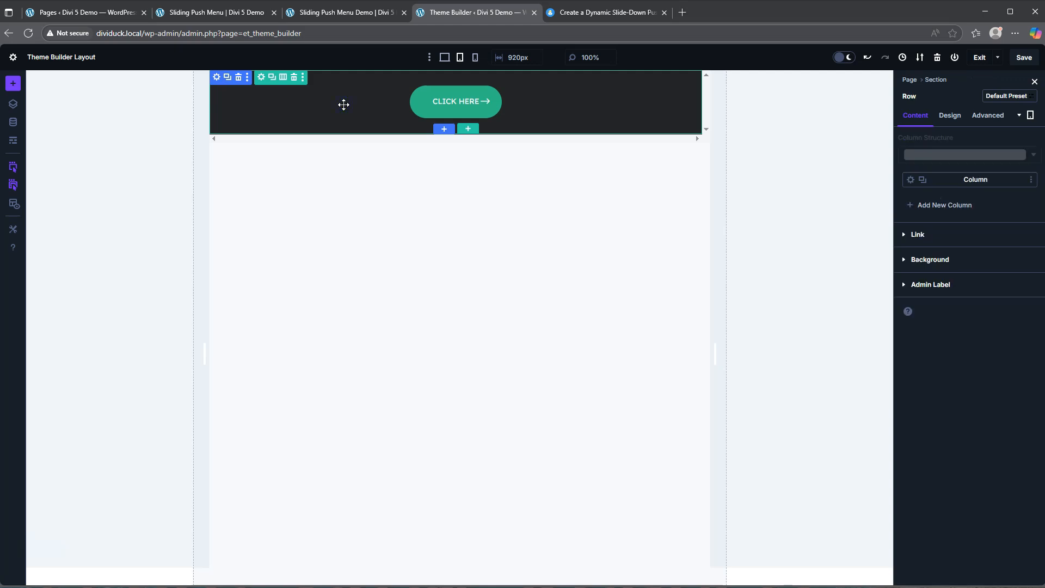
pyautogui.click(956, 258)
pyautogui.click(979, 337)
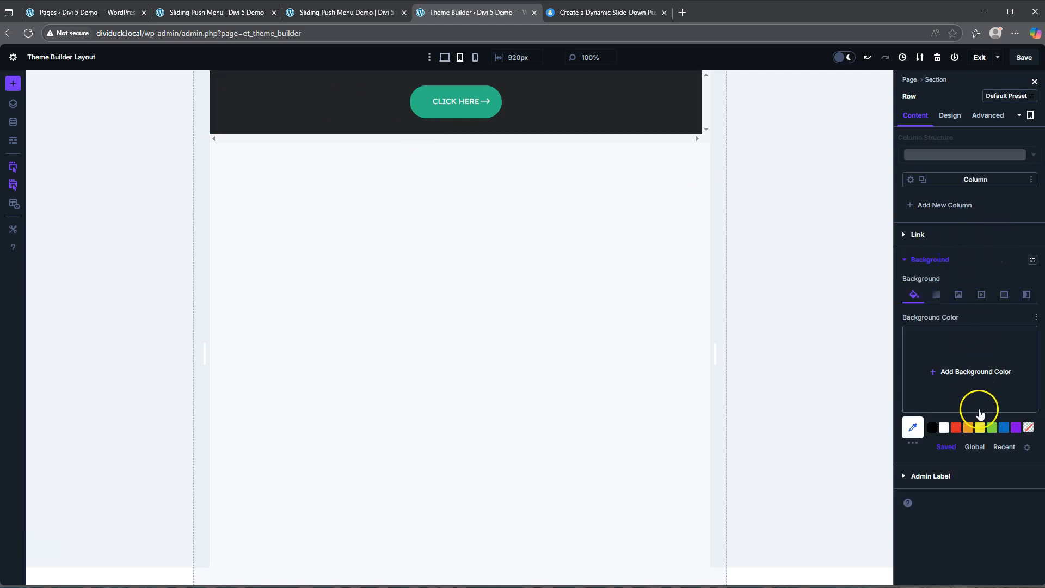
pyautogui.click(980, 427)
pyautogui.click(948, 304)
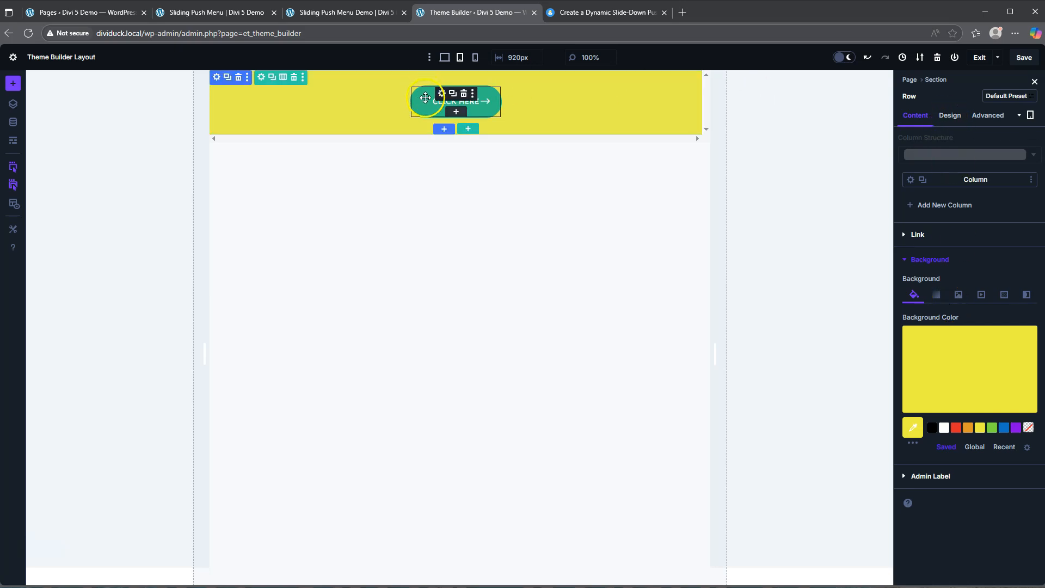
# Step: Set the button's text to Design in the tablet view
pyautogui.click(441, 93)
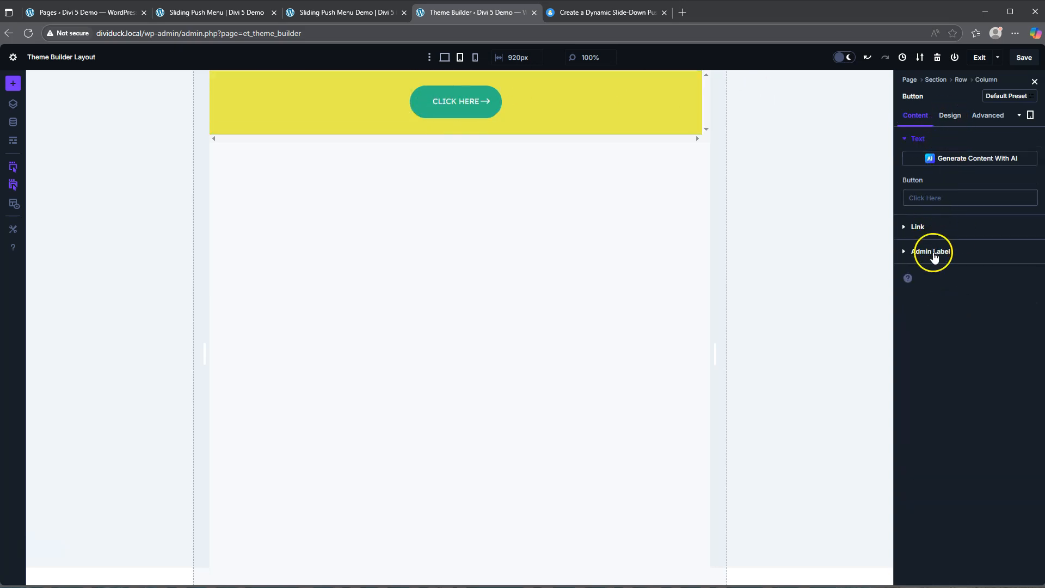
pyautogui.click(934, 198)
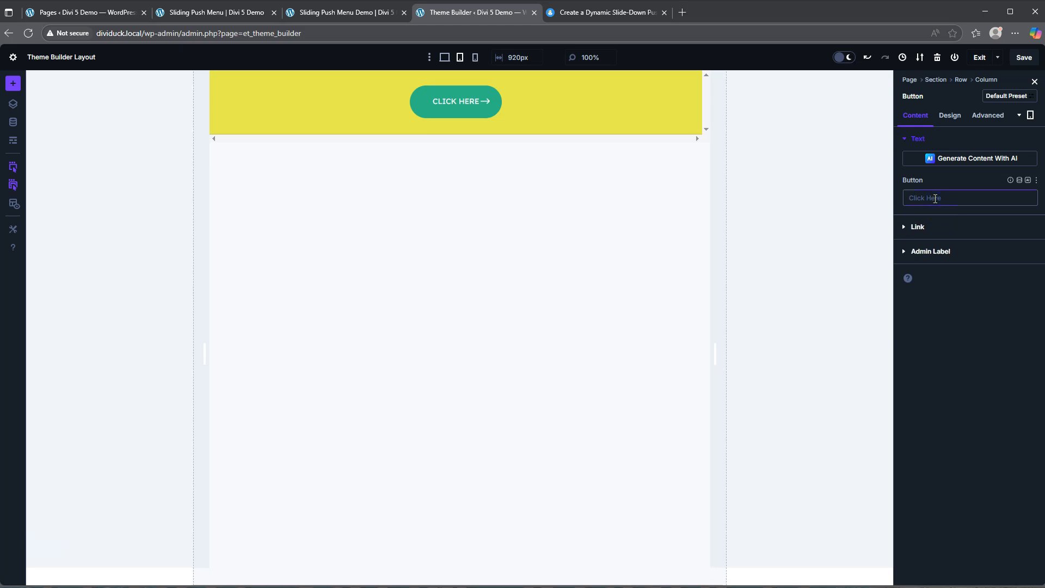
pyautogui.write('Design')
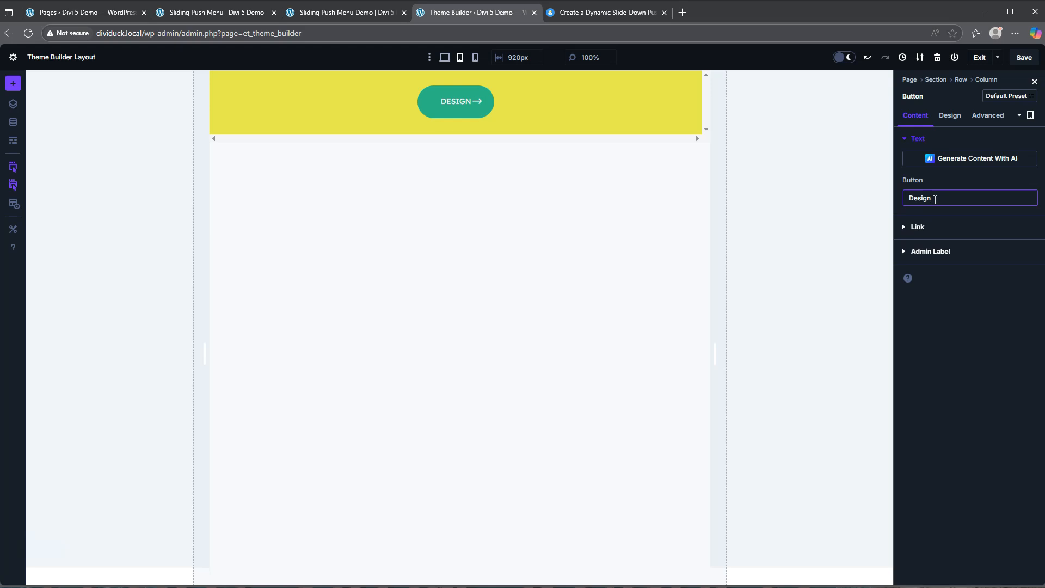
# Step: Return to the desktop view and set the button's link URL to #
pyautogui.click(918, 227)
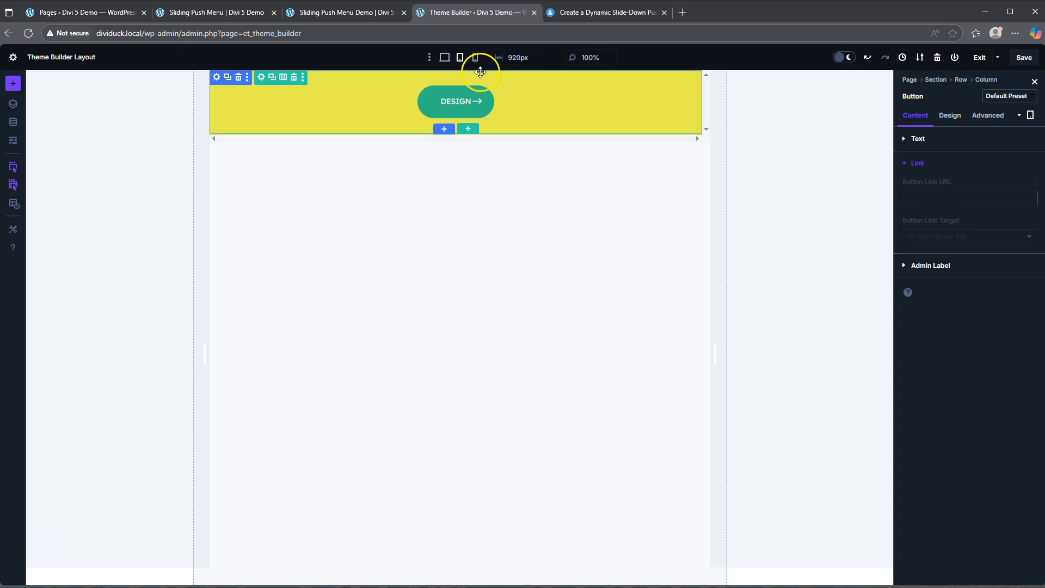
pyautogui.click(444, 57)
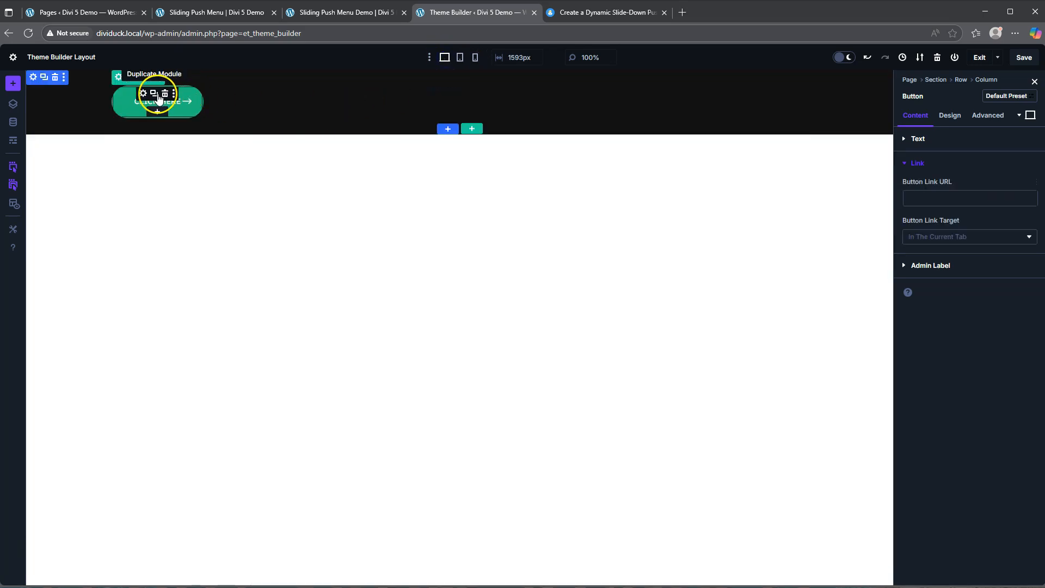
pyautogui.click(942, 201)
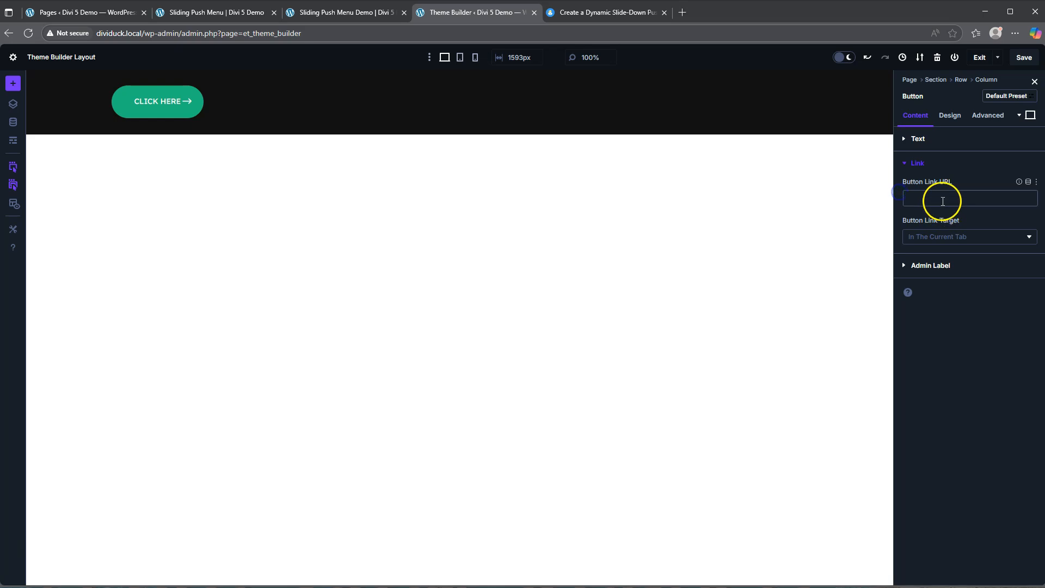
pyautogui.write('#')
pyautogui.click(923, 200)
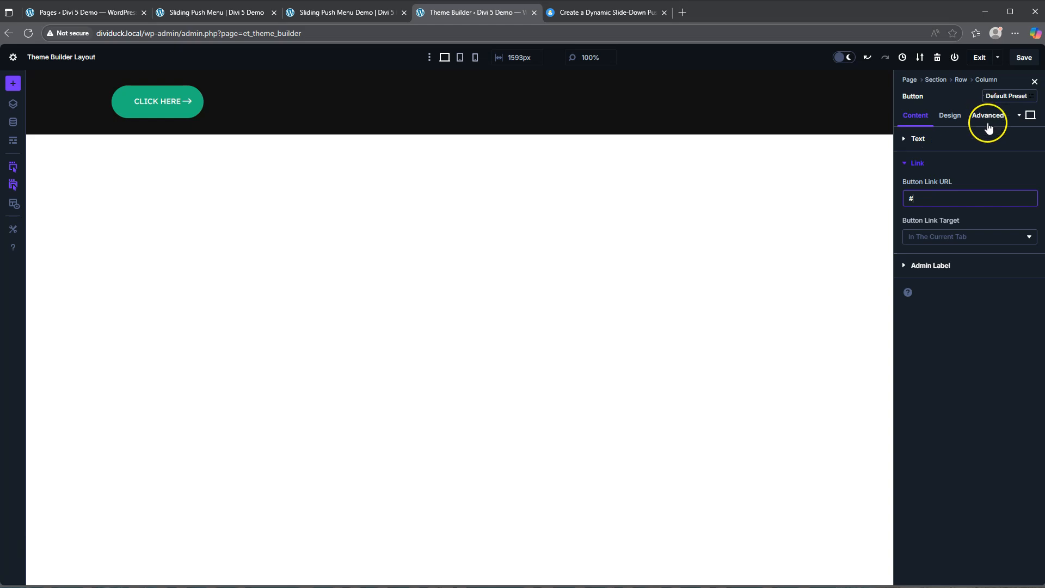
# Step: Set the button's desktop background color to the saved yellow in its custom button styles
pyautogui.click(951, 116)
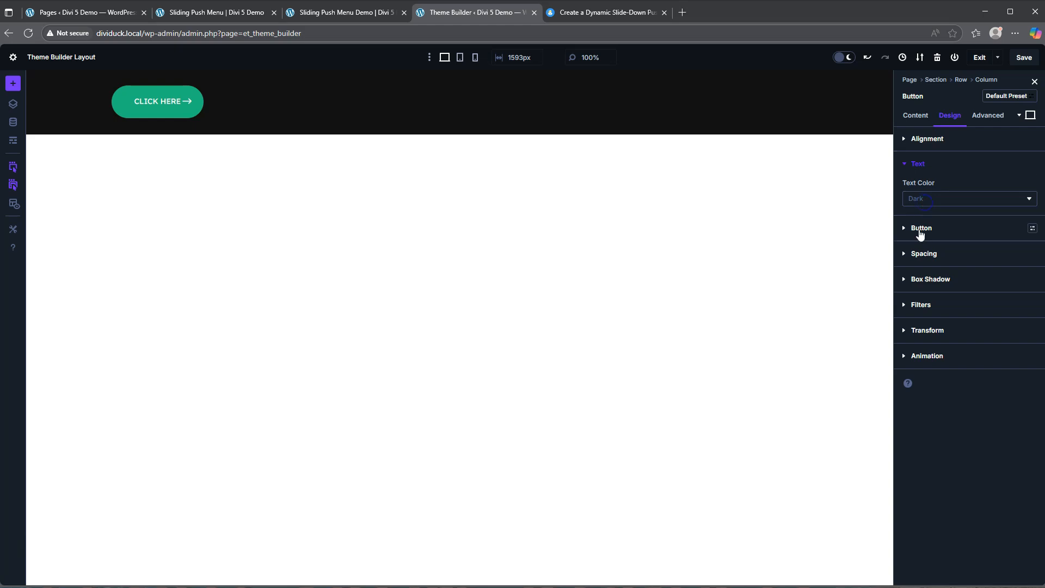
pyautogui.click(922, 228)
pyautogui.click(934, 252)
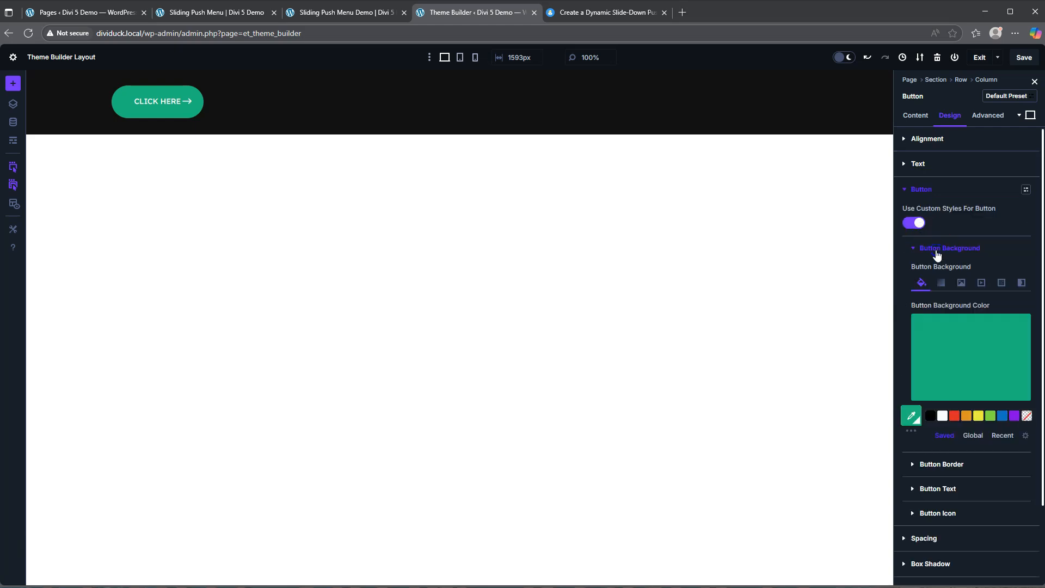
pyautogui.click(978, 416)
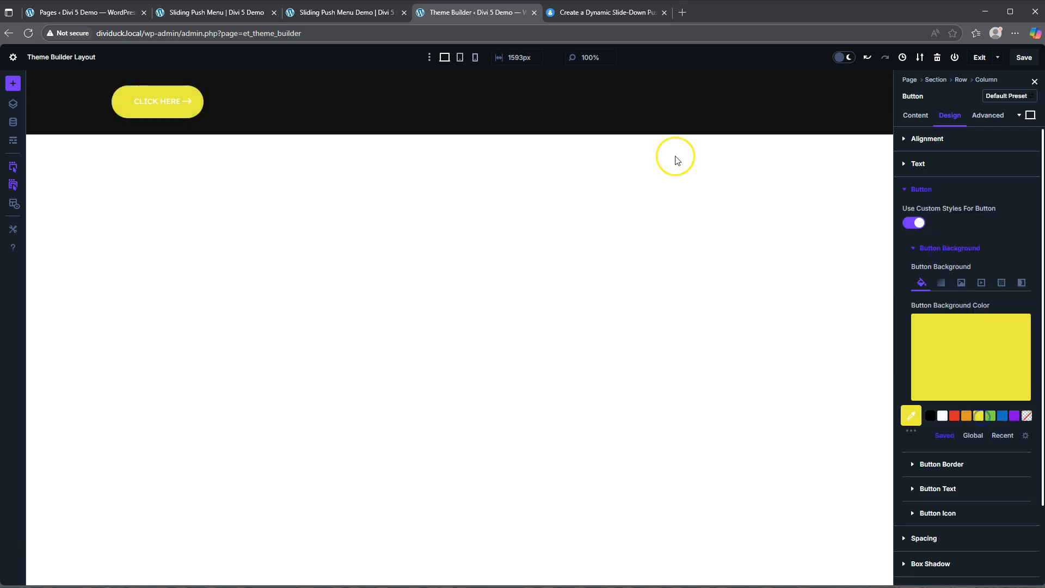
# Step: Set the header section's desktop background color to the saved yellow
pyautogui.click(34, 78)
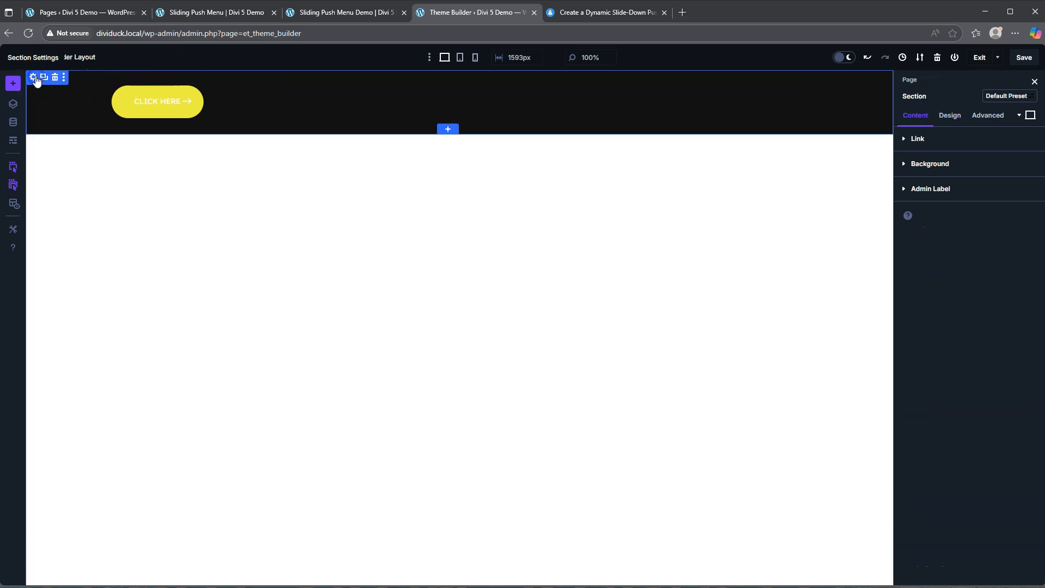
pyautogui.click(929, 163)
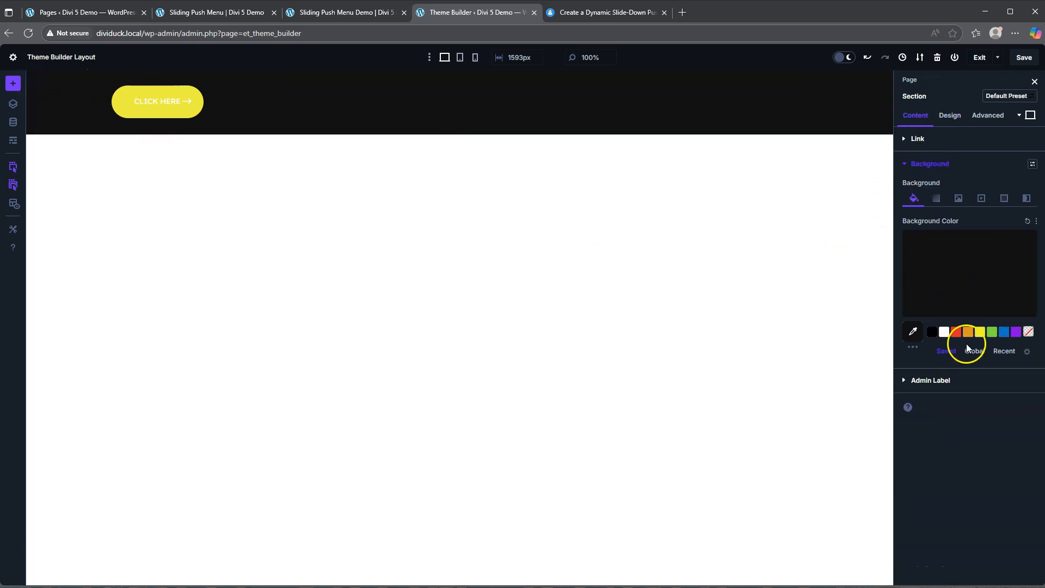
pyautogui.click(979, 331)
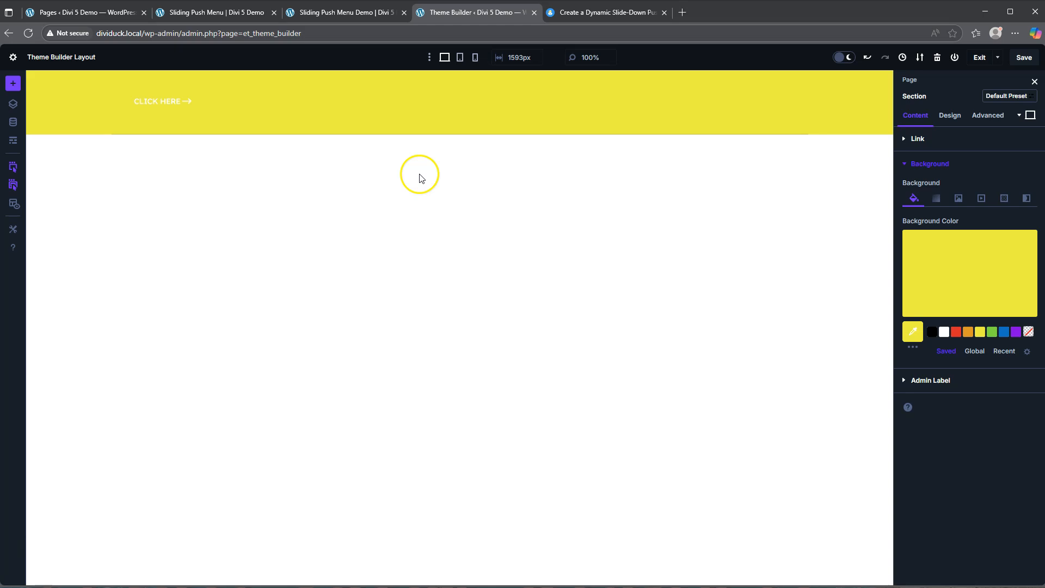
# Step: Set the Click Here button's text color to #121212 in its custom button styles
pyautogui.click(951, 116)
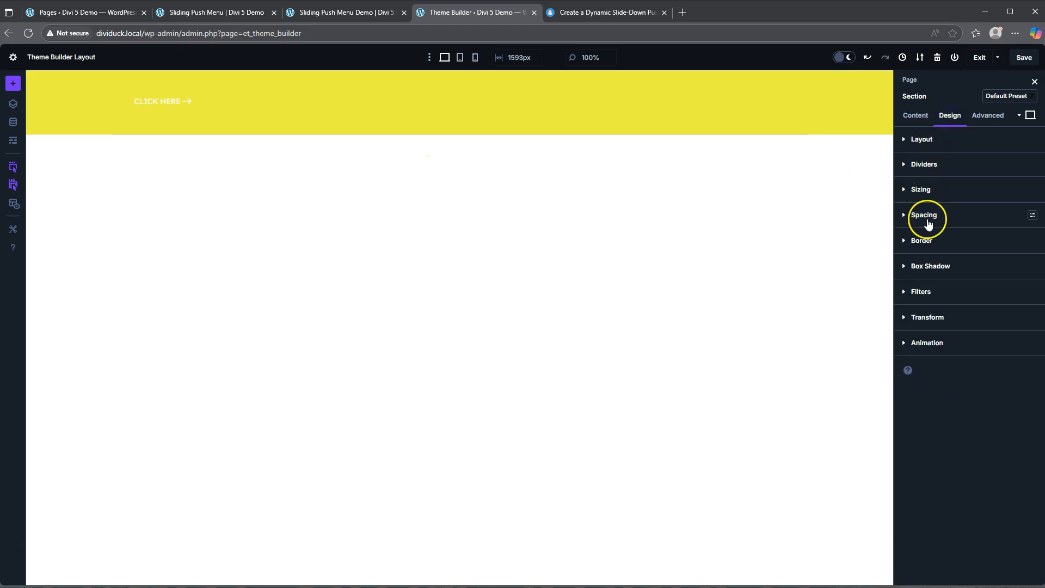
pyautogui.moveTo(175, 104)
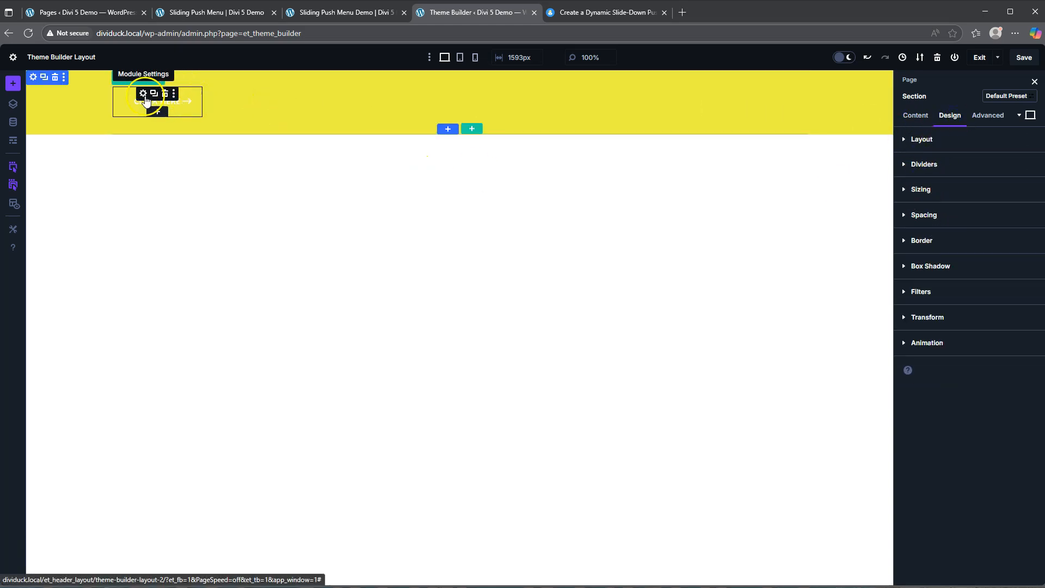
pyautogui.click(144, 94)
pyautogui.click(946, 121)
pyautogui.click(924, 185)
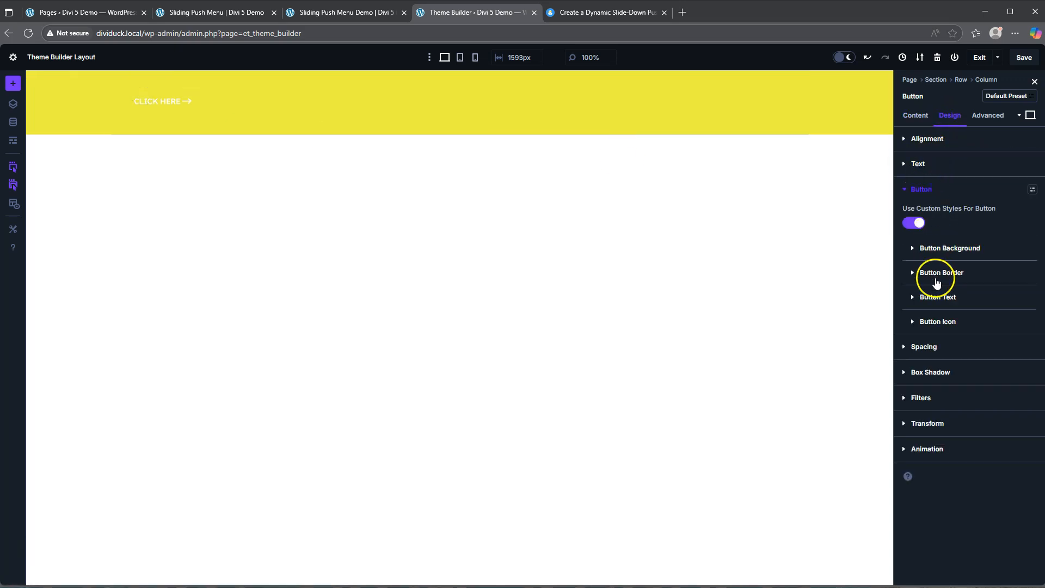
pyautogui.click(936, 297)
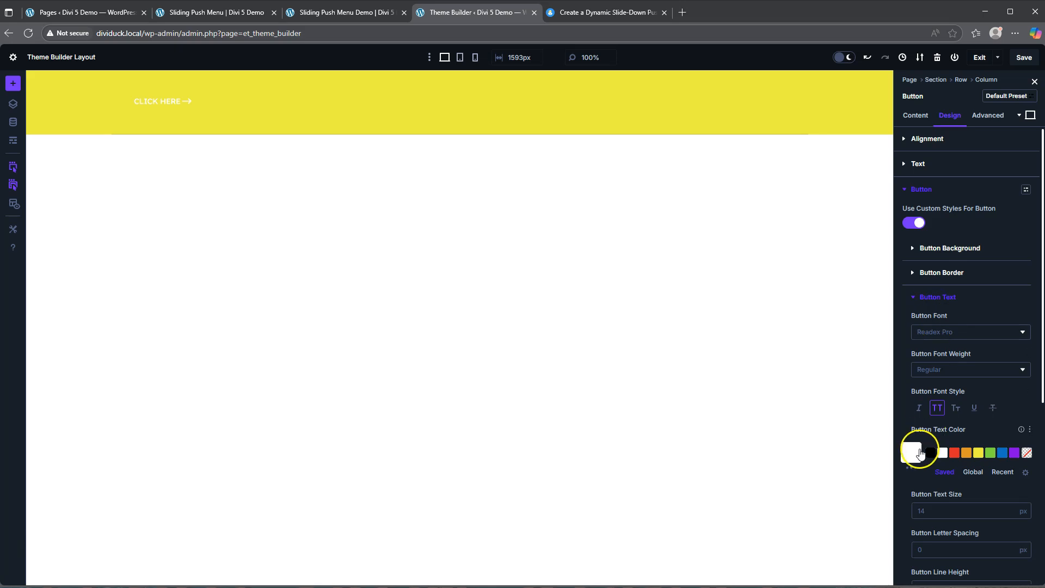
pyautogui.click(919, 453)
pyautogui.click(925, 452)
pyautogui.write('121212')
pyautogui.click(441, 300)
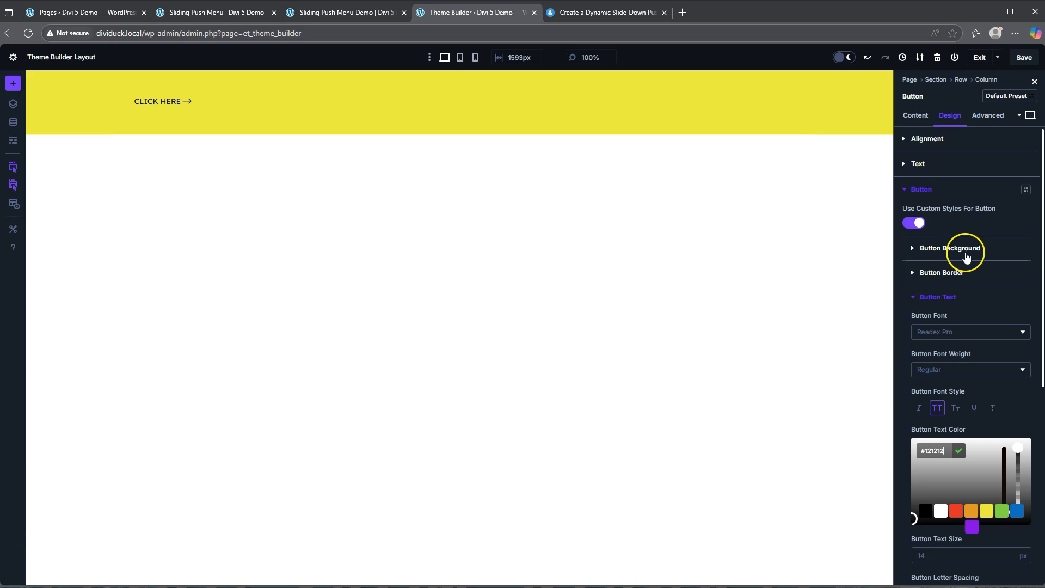
# Step: Set the button's border width to 0 px
pyautogui.click(934, 274)
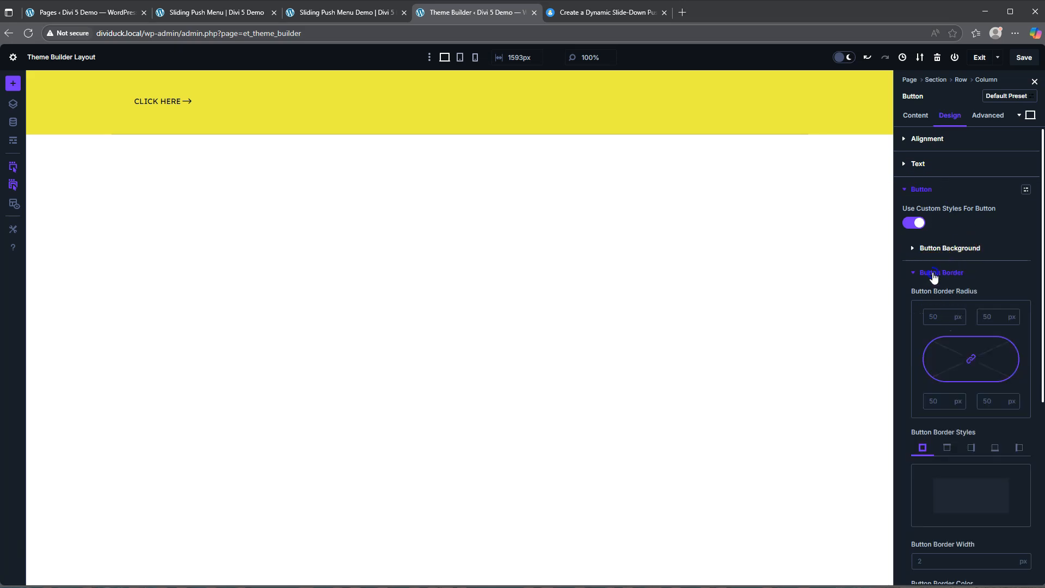
pyautogui.scroll(-2, 952, 417)
pyautogui.click(927, 452)
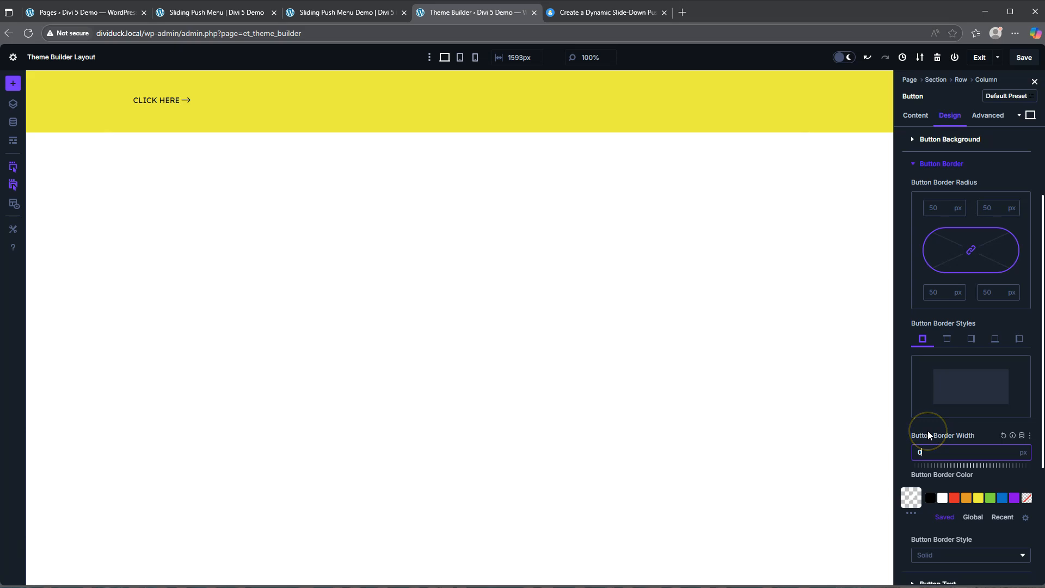
# Step: Set the button's text font to Kumbh Sans with the Heavy font weight
pyautogui.scroll(-3, 928, 430)
pyautogui.click(934, 416)
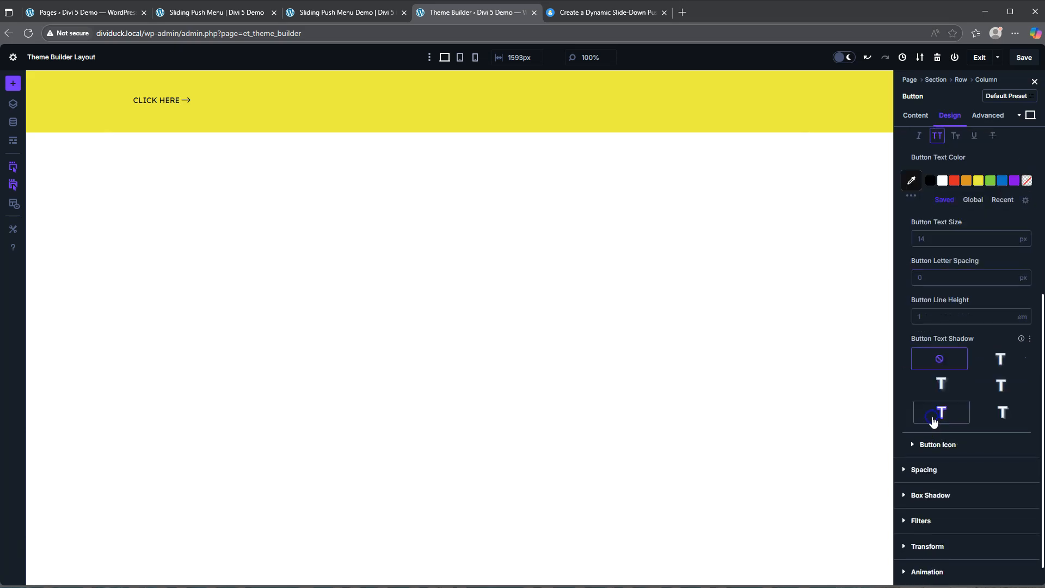
pyautogui.scroll(3, 939, 264)
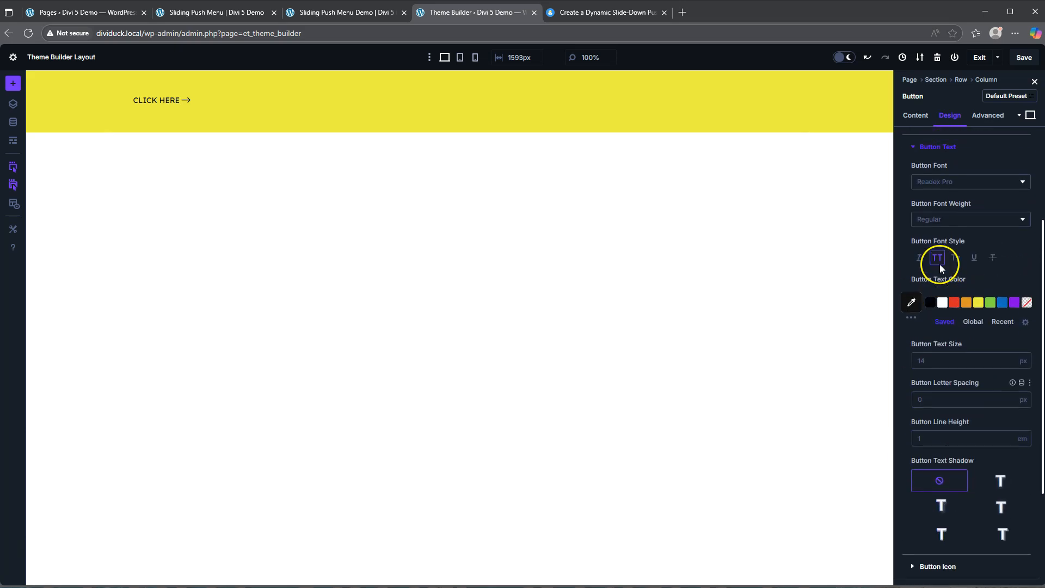
pyautogui.click(941, 225)
pyautogui.click(949, 155)
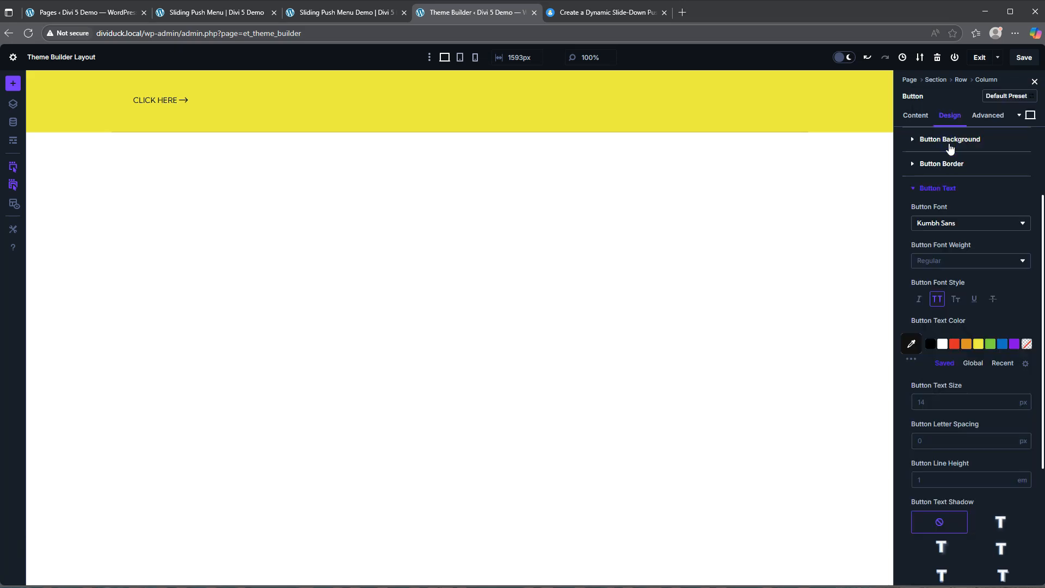
pyautogui.click(936, 261)
pyautogui.click(931, 459)
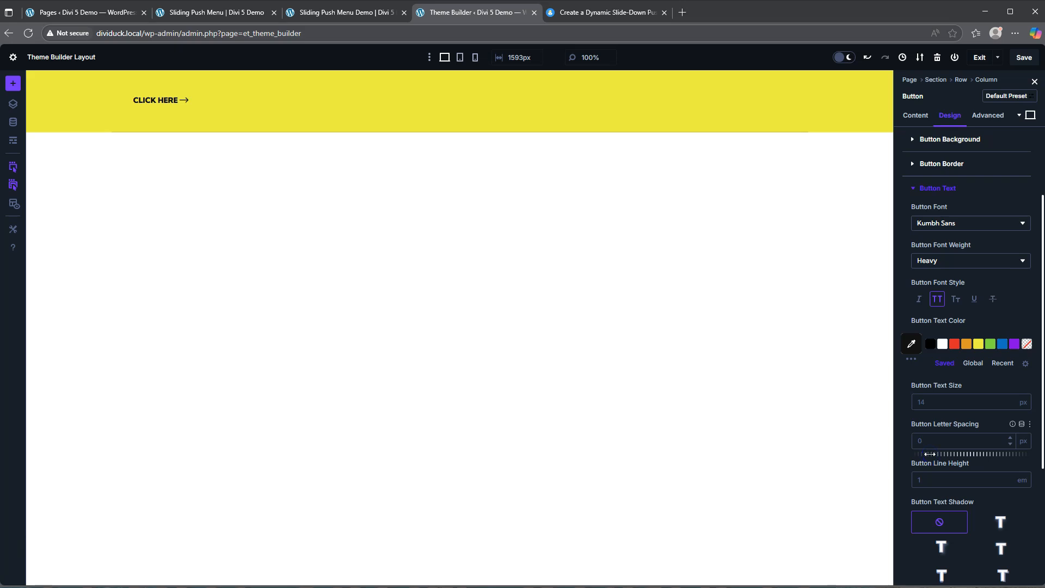
pyautogui.click(945, 396)
# Step: Give the button the light bulb icon and set the icon placement to Left
pyautogui.scroll(-3, 949, 375)
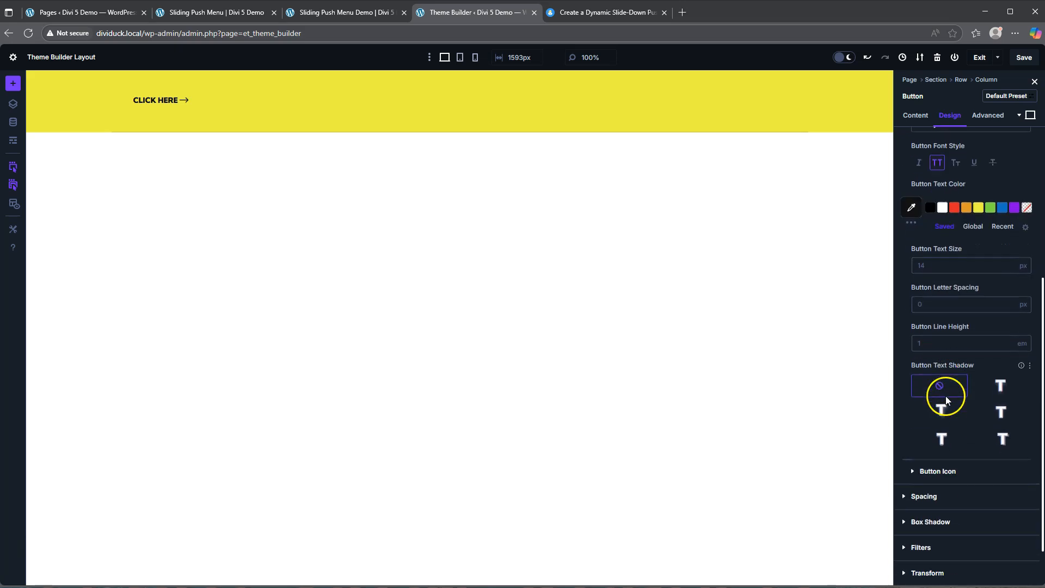
pyautogui.click(940, 443)
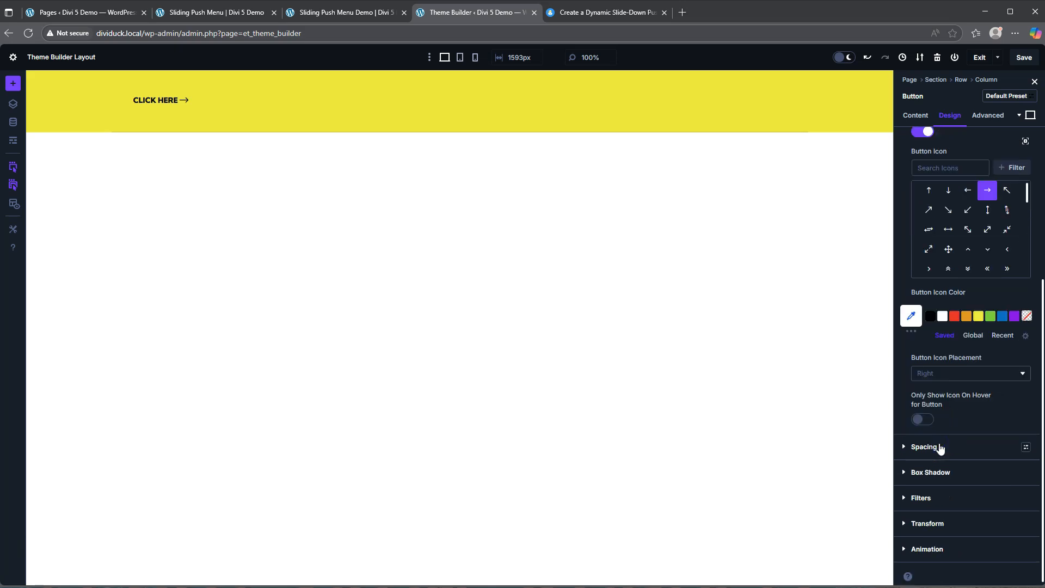
pyautogui.scroll(2, 956, 333)
pyautogui.scroll(-3, 967, 326)
pyautogui.scroll(-3, 967, 327)
pyautogui.scroll(-6, 967, 332)
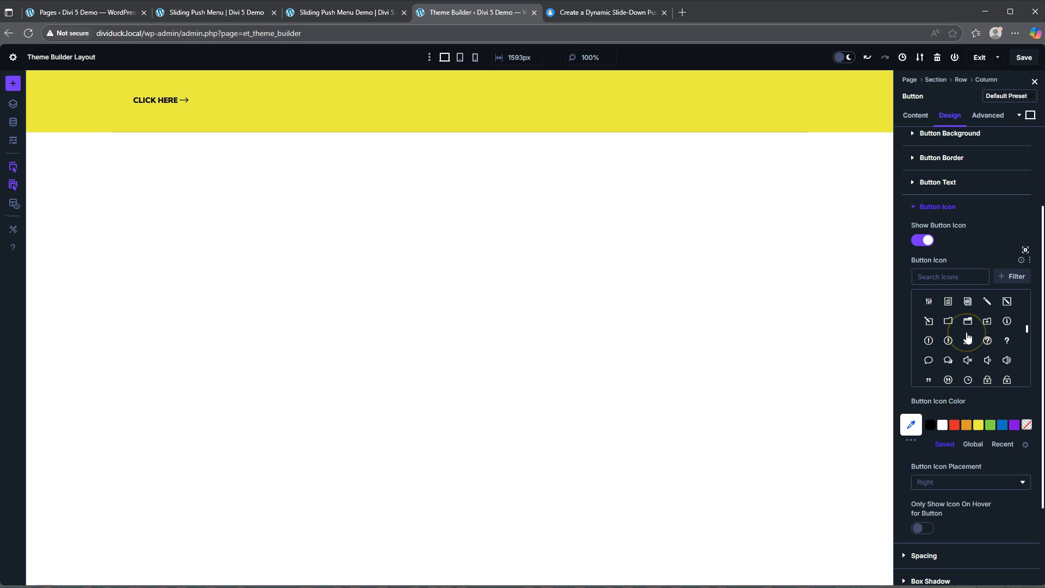
pyautogui.click(948, 309)
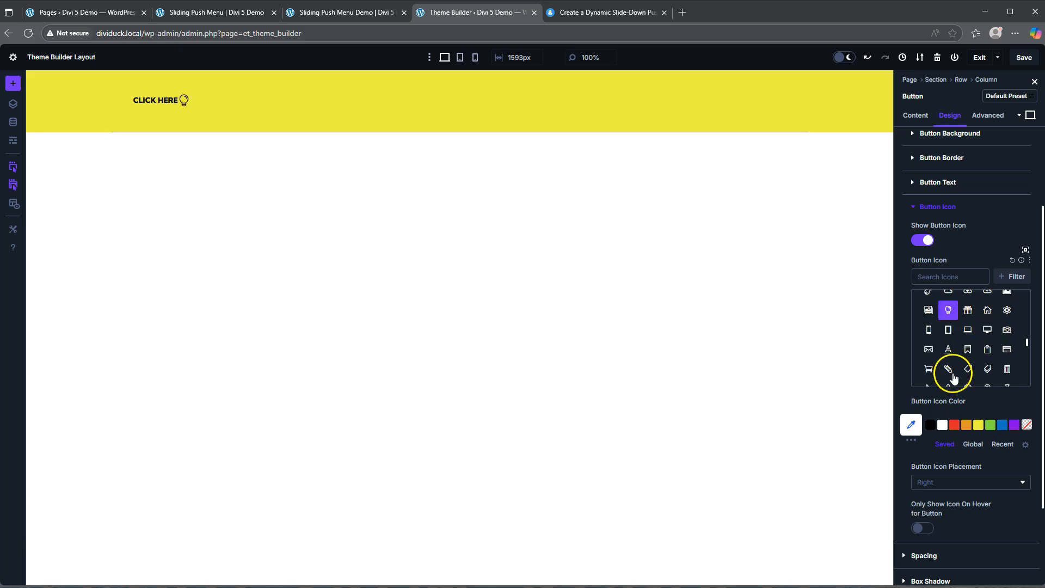
pyautogui.click(942, 483)
pyautogui.click(937, 500)
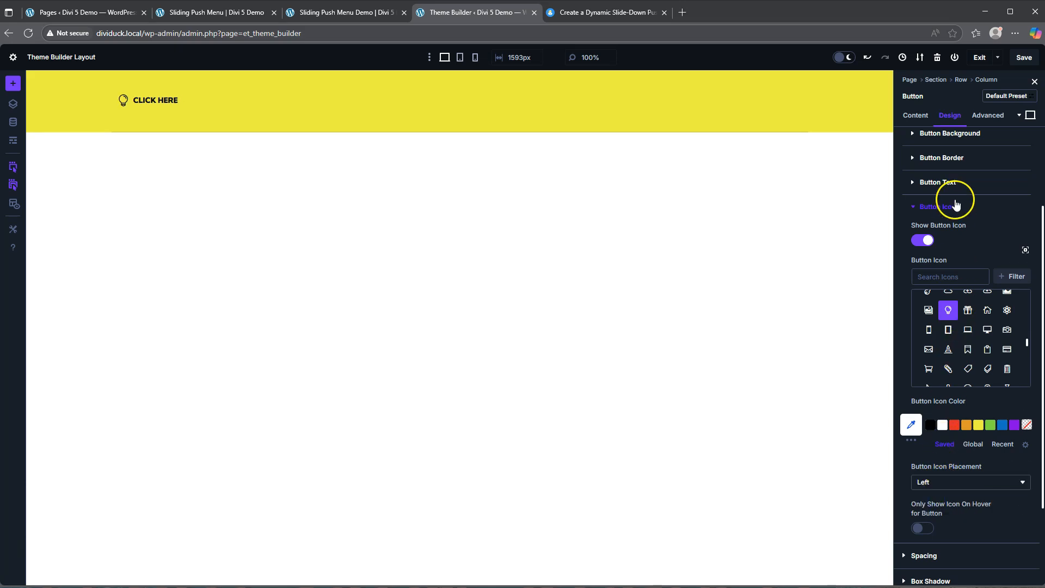
# Step: Change the button's desktop text from Click Here to Design
pyautogui.click(915, 115)
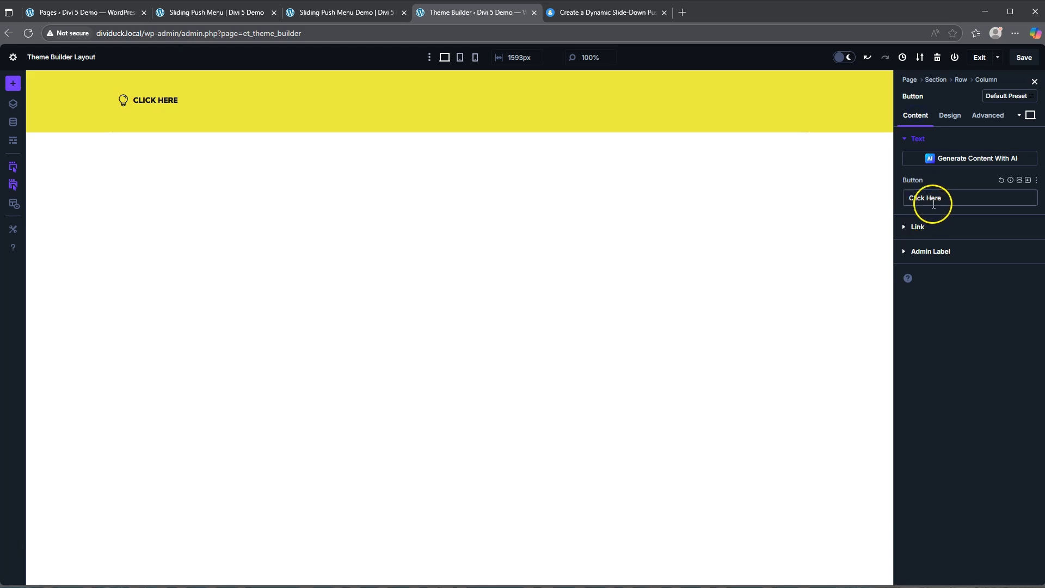
pyautogui.moveTo(949, 198); pyautogui.dragTo(891, 199)
pyautogui.write('Design')
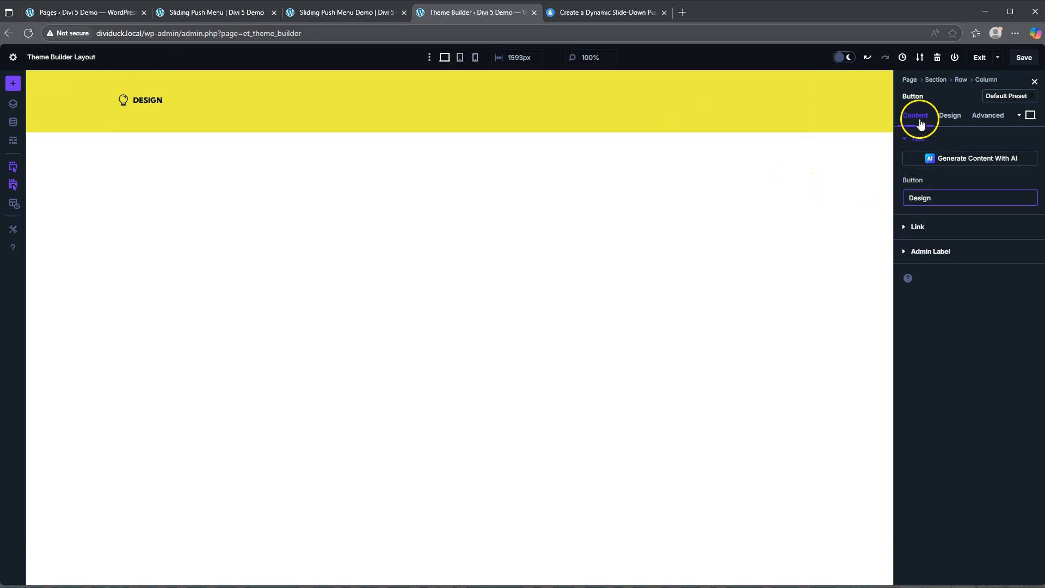
# Step: Duplicate the button's column within the row four times to make five equal columns
pyautogui.click(983, 79)
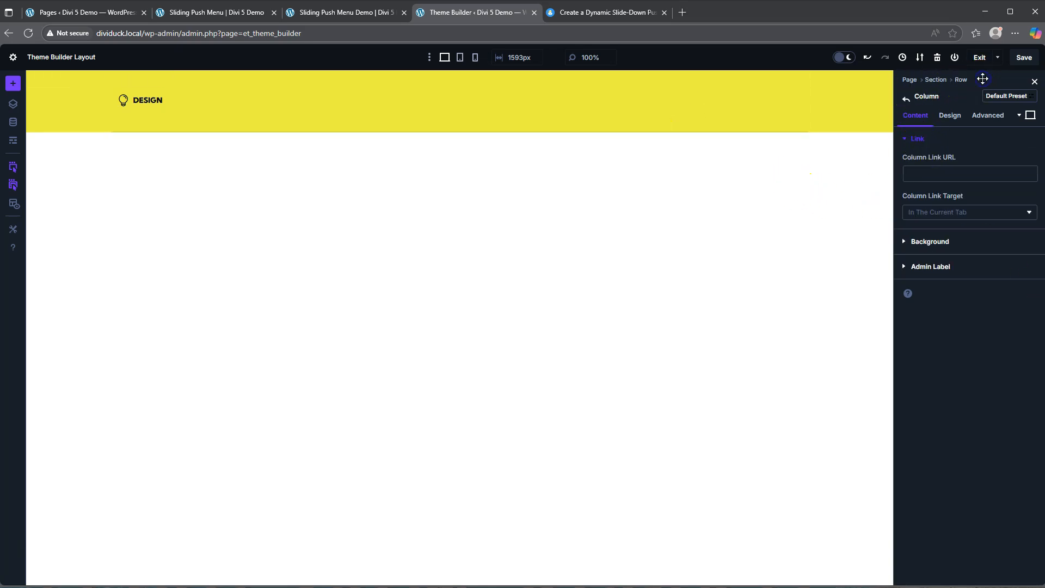
pyautogui.click(961, 80)
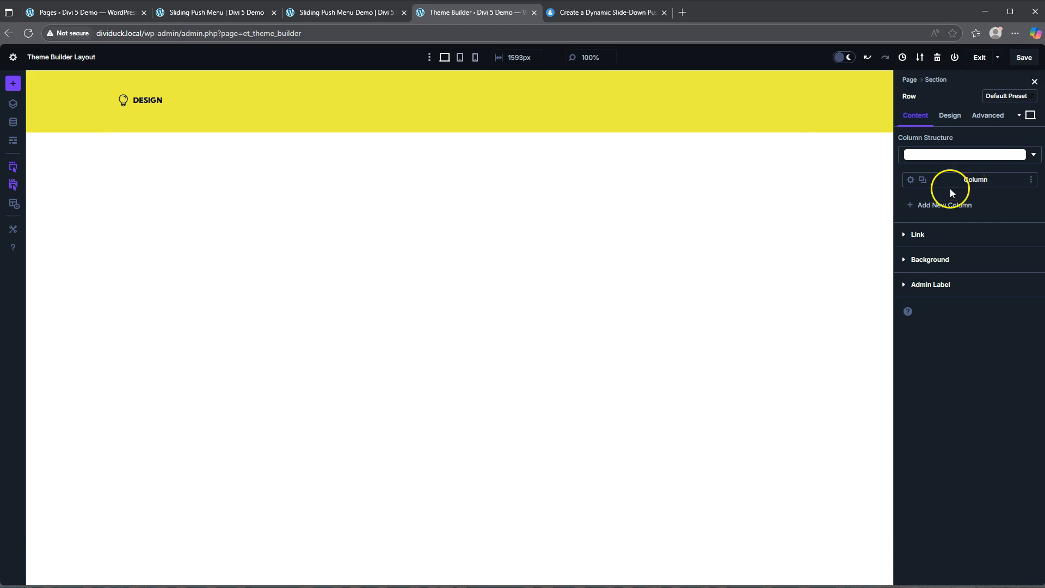
pyautogui.click(923, 182)
pyautogui.click(923, 181)
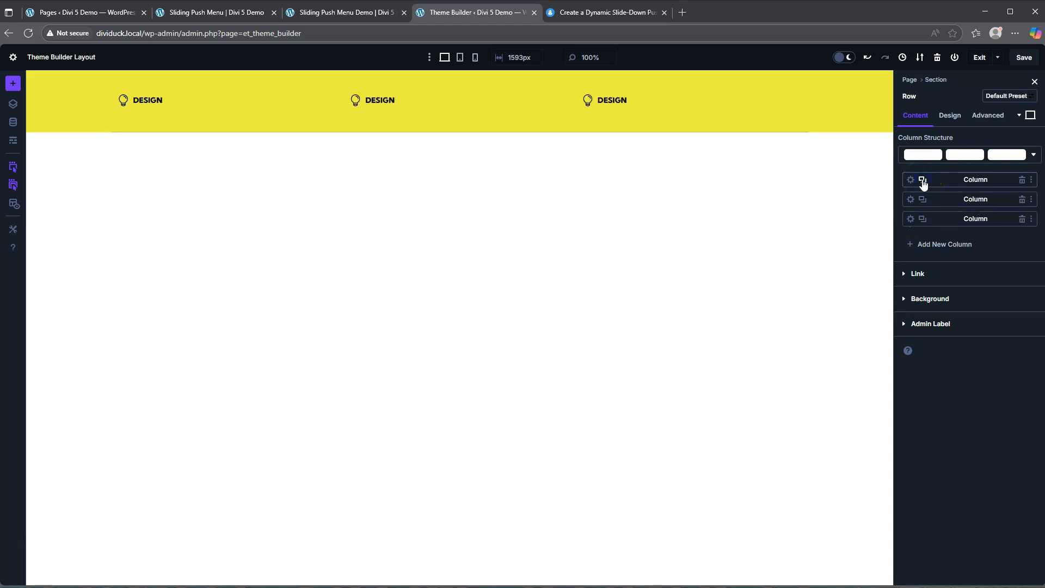
pyautogui.click(924, 182)
pyautogui.click(924, 182)
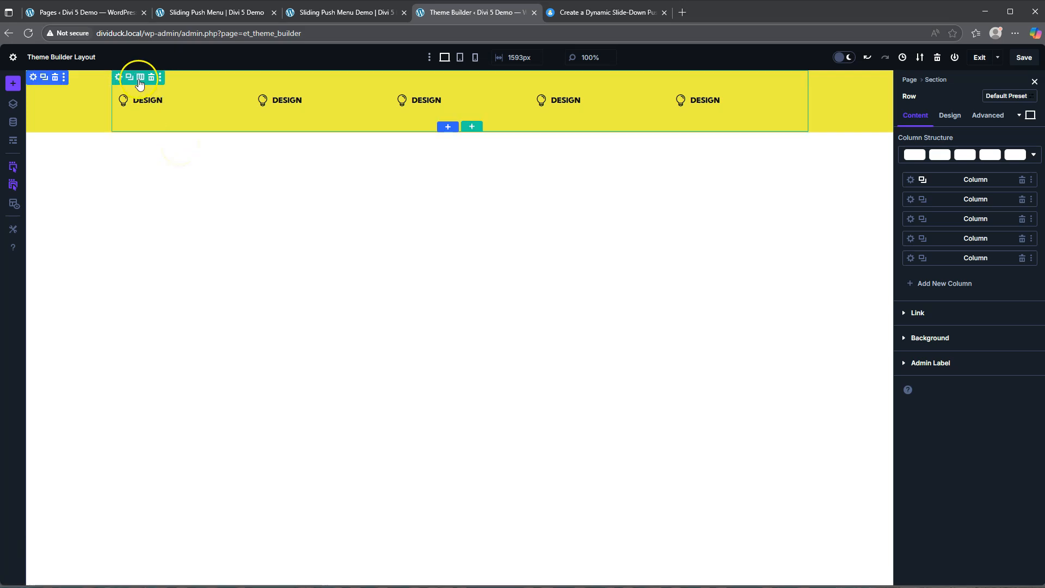
# Step: Duplicate the five-column row and delete four columns from the lower copy, keeping a single column
pyautogui.click(129, 78)
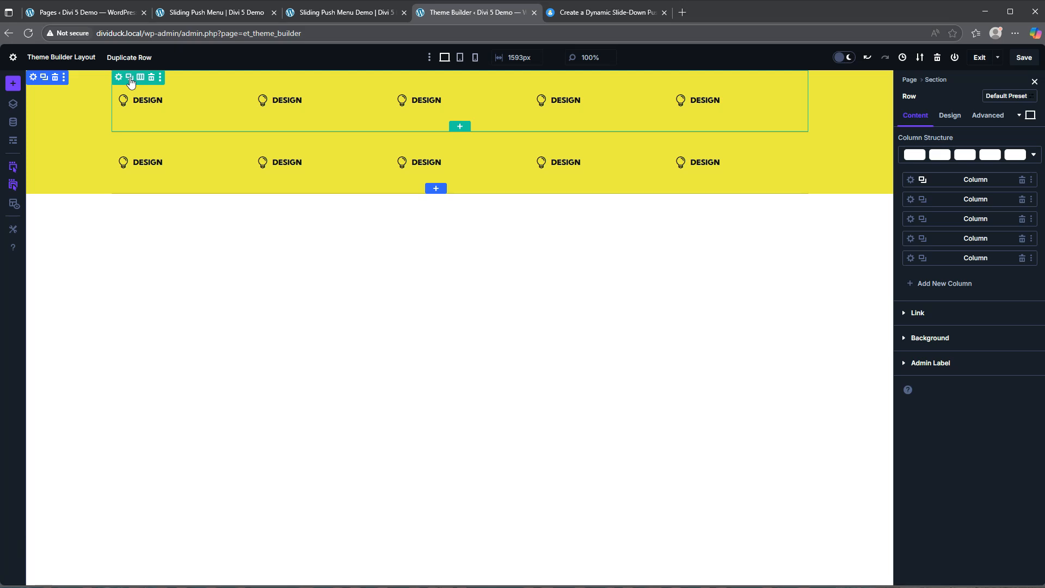
pyautogui.click(171, 165)
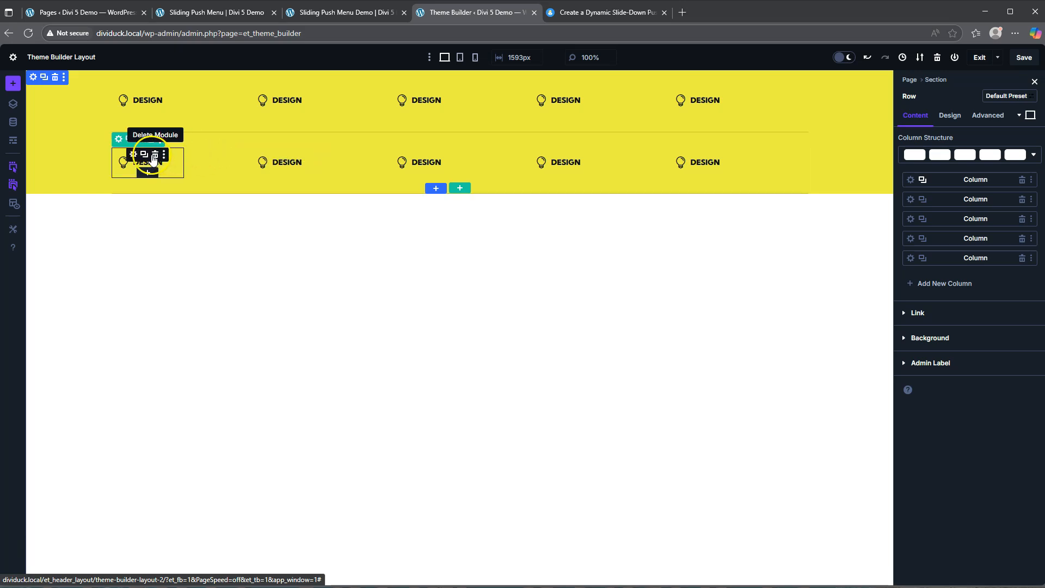
pyautogui.click(134, 143)
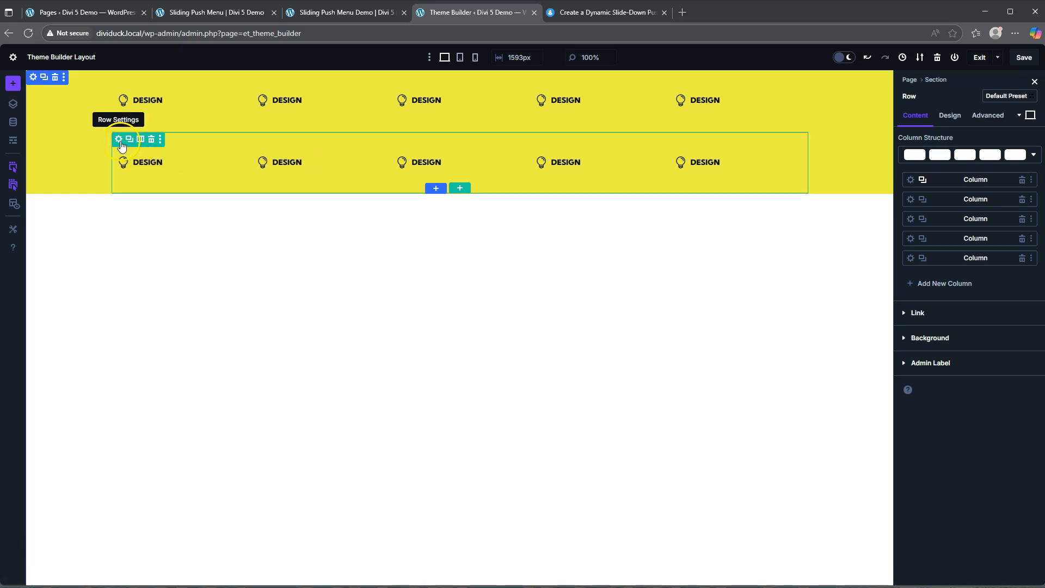
pyautogui.click(1022, 200)
pyautogui.click(1022, 200)
pyautogui.click(1022, 200)
pyautogui.click(1022, 200)
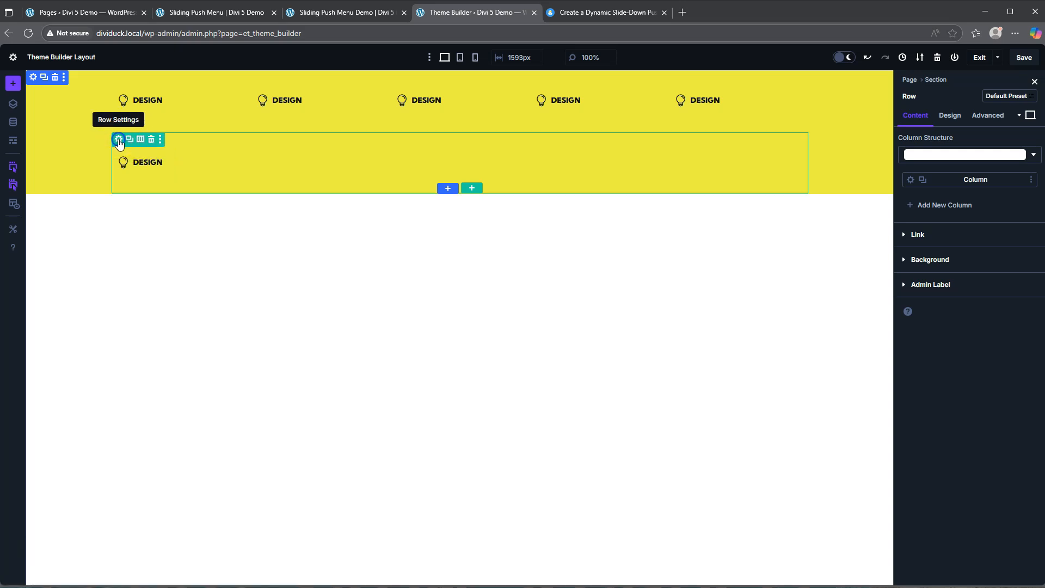
# Step: Clear the lower row's custom max width so it uses the default
pyautogui.click(953, 123)
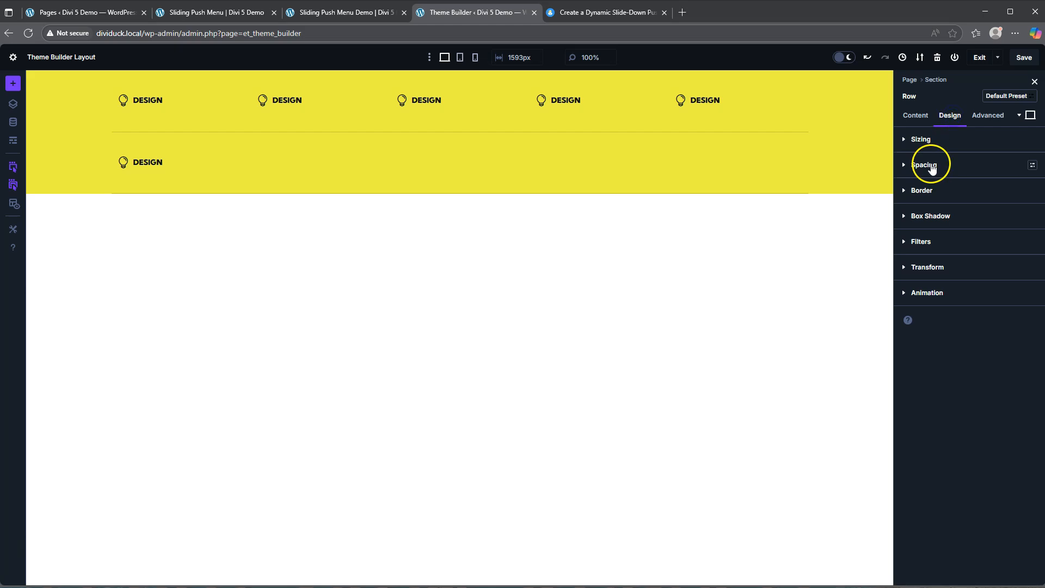
pyautogui.click(928, 141)
pyautogui.click(918, 323)
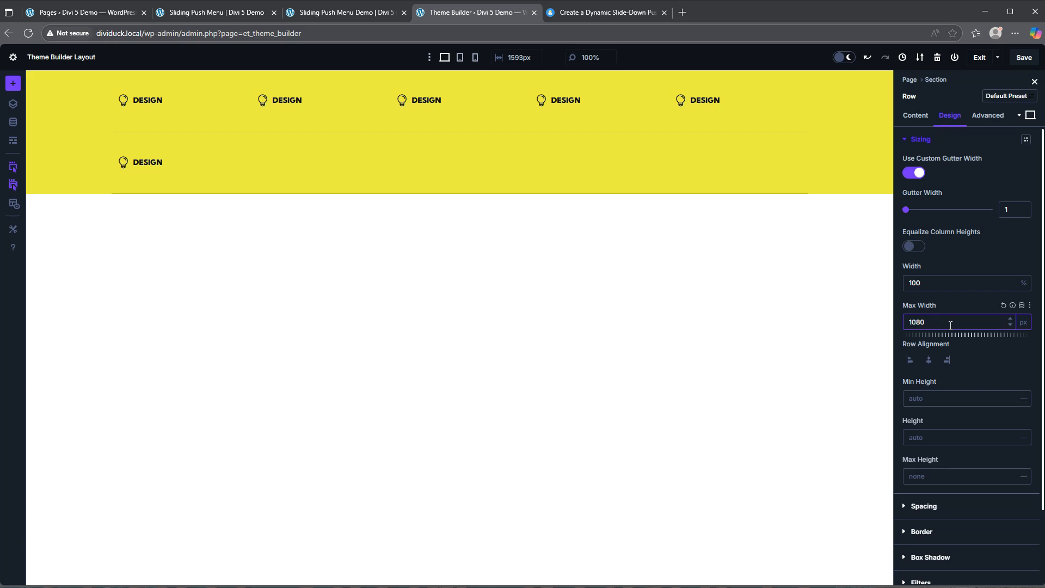
pyautogui.hotkey('ctrl', 'a')
pyautogui.press('BackSpace')
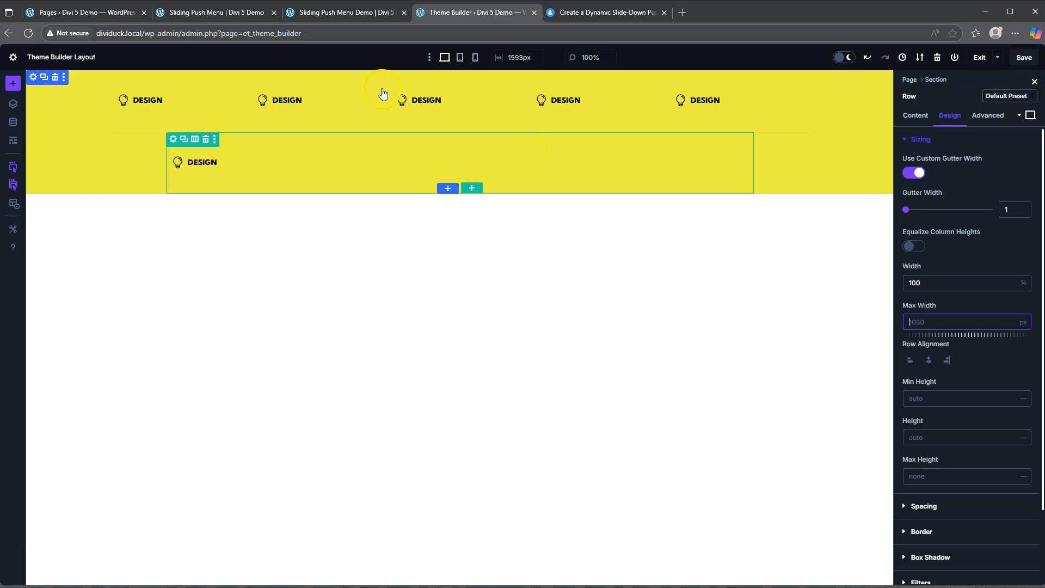
# Step: Check the finished Sliding Push Menu page for reference, and clear the lower row's bottom border width in the Theme Builder
pyautogui.click(206, 12)
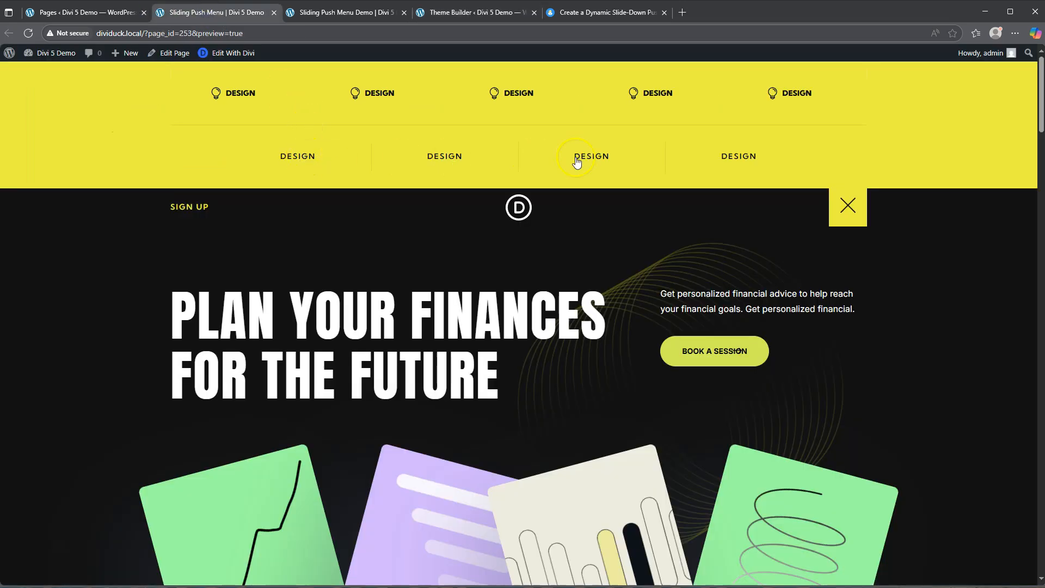
pyautogui.click(459, 12)
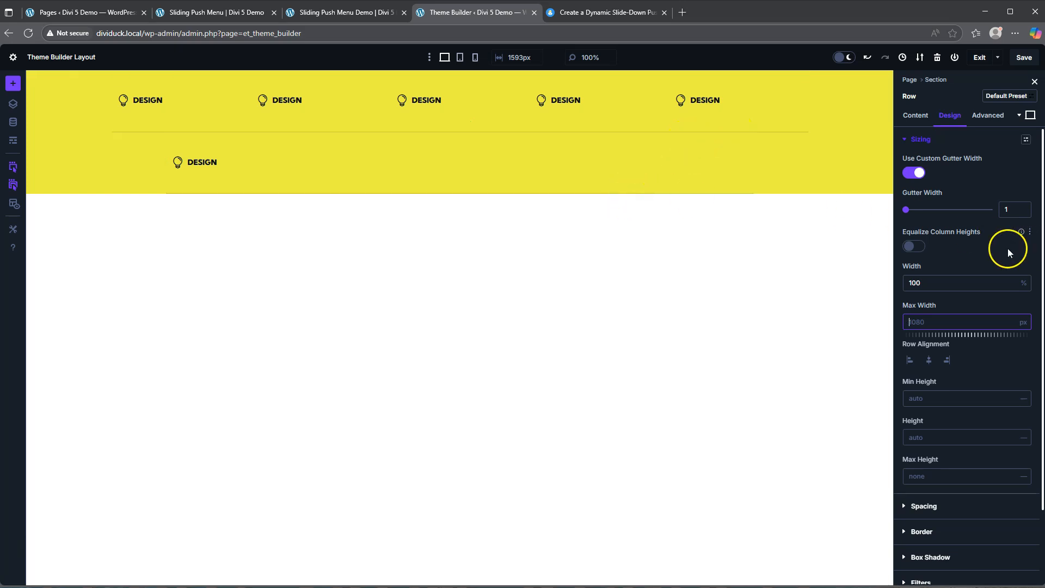
pyautogui.scroll(-1, 965, 308)
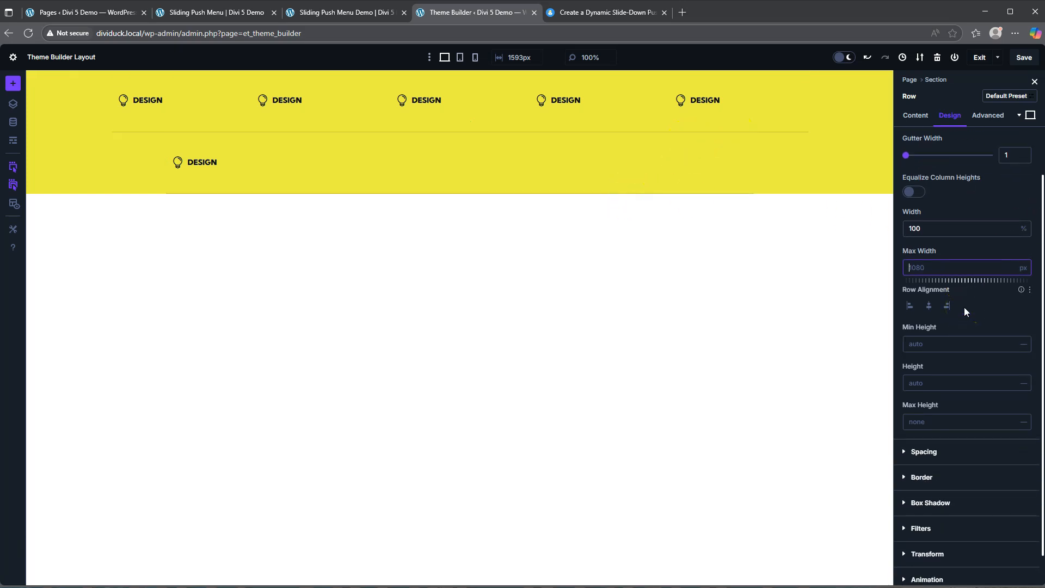
pyautogui.scroll(-1, 964, 308)
pyautogui.click(929, 445)
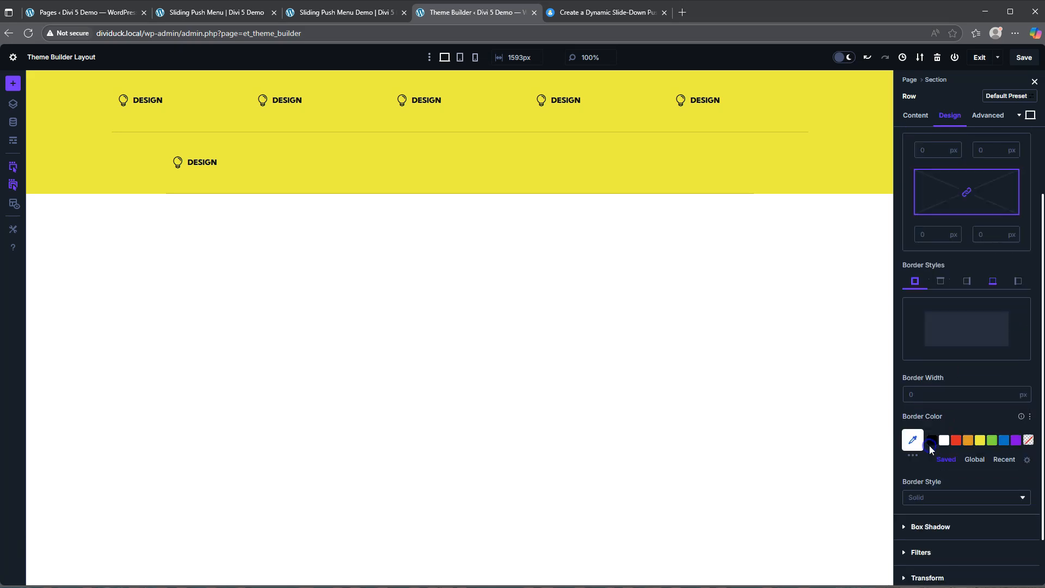
pyautogui.click(995, 284)
pyautogui.moveTo(919, 392); pyautogui.dragTo(882, 398)
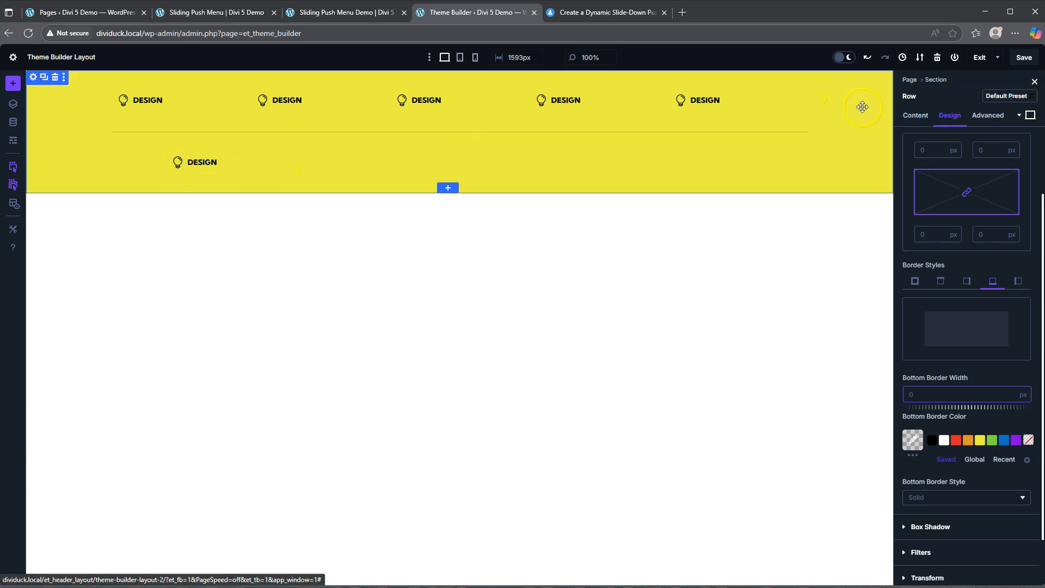
pyautogui.click(916, 116)
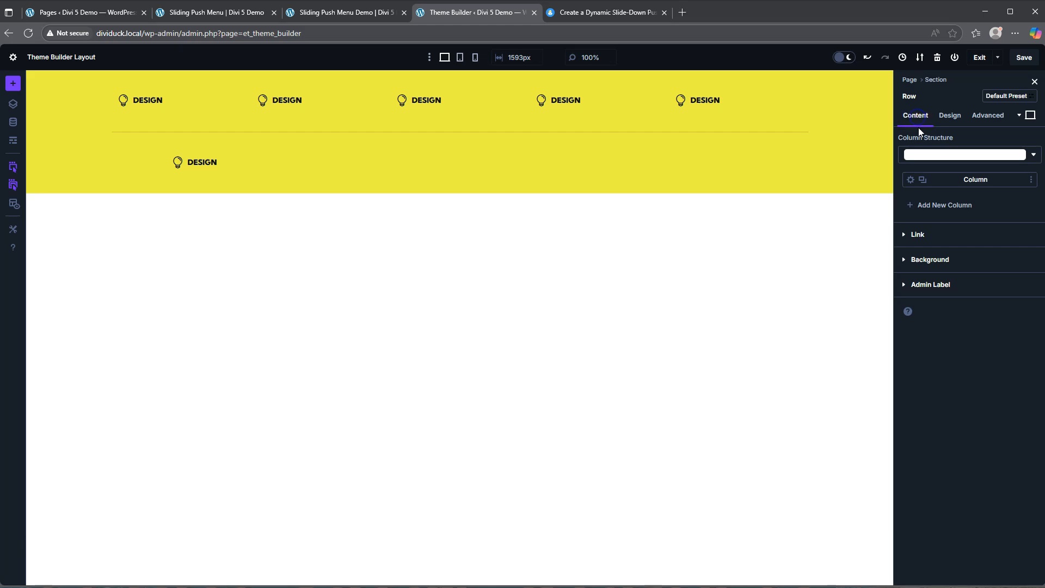
# Step: Give the lower row's column a 1 px right border coloured rgba(18,18,18,0.2)
pyautogui.click(911, 179)
pyautogui.click(952, 116)
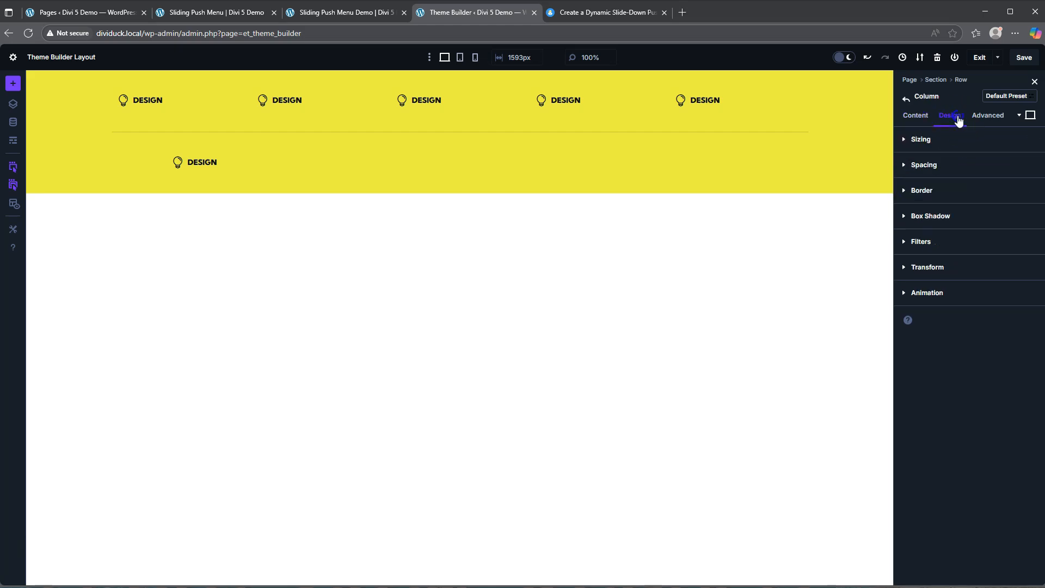
pyautogui.click(931, 191)
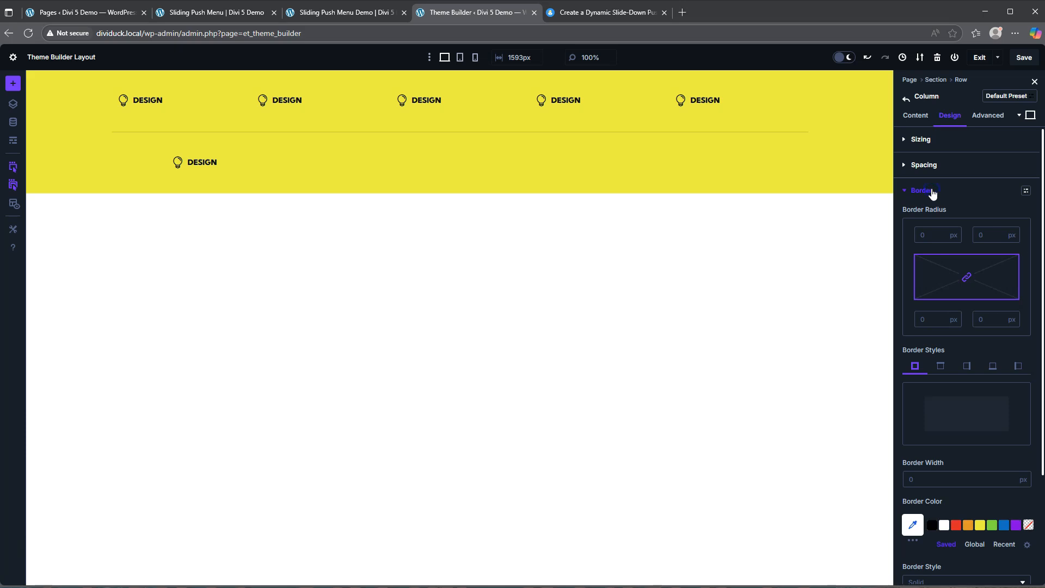
pyautogui.click(969, 366)
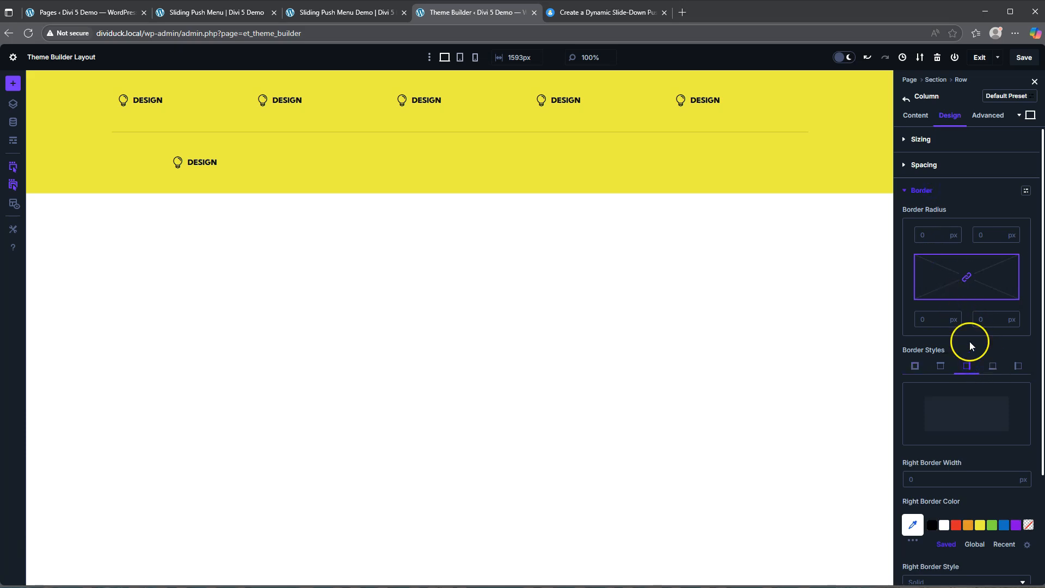
pyautogui.scroll(-2, 969, 341)
pyautogui.click(920, 370)
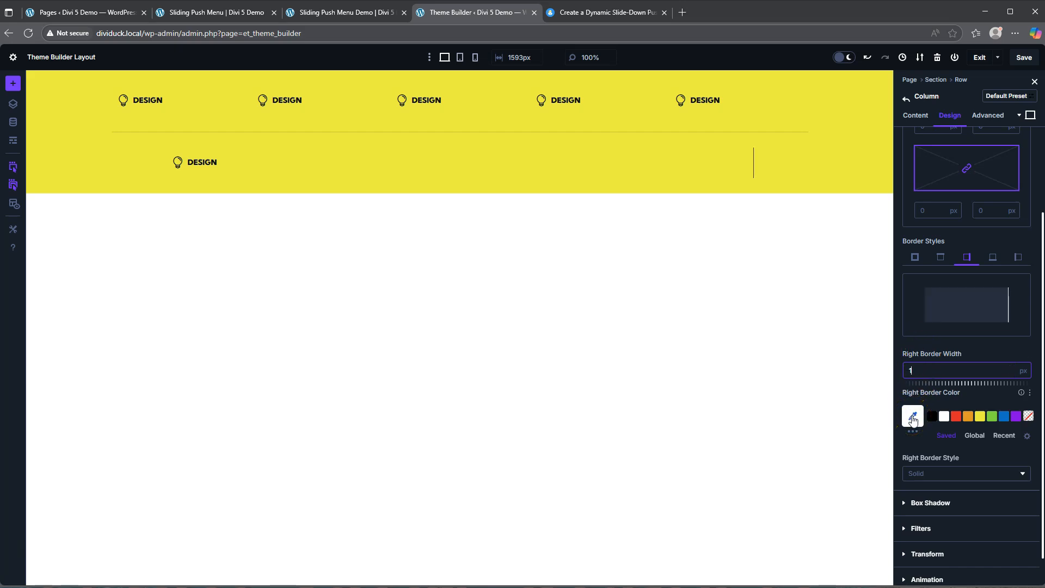
pyautogui.click(913, 417)
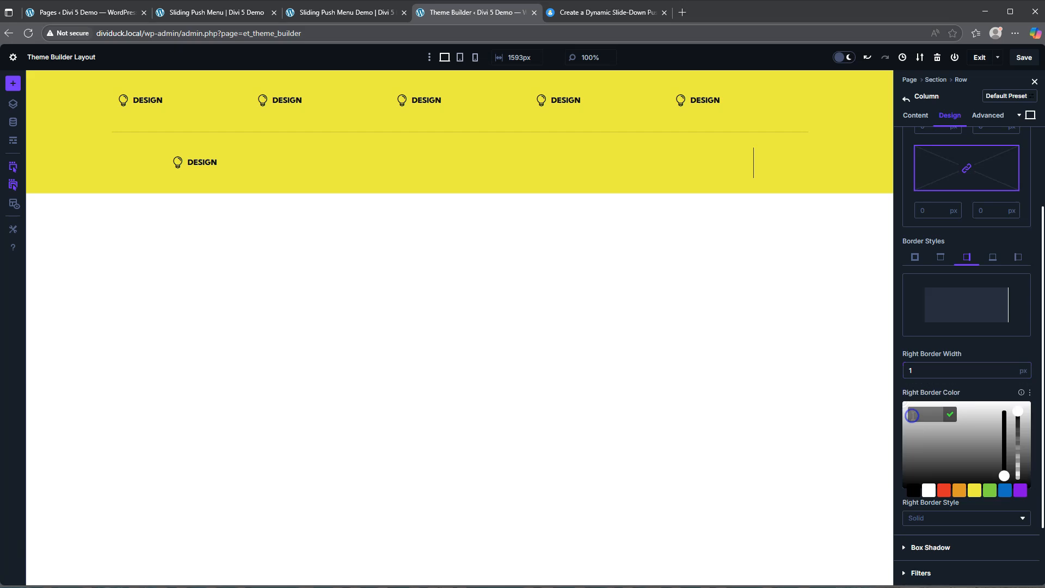
pyautogui.write('121212')
pyautogui.moveTo(1017, 415); pyautogui.dragTo(1014, 471)
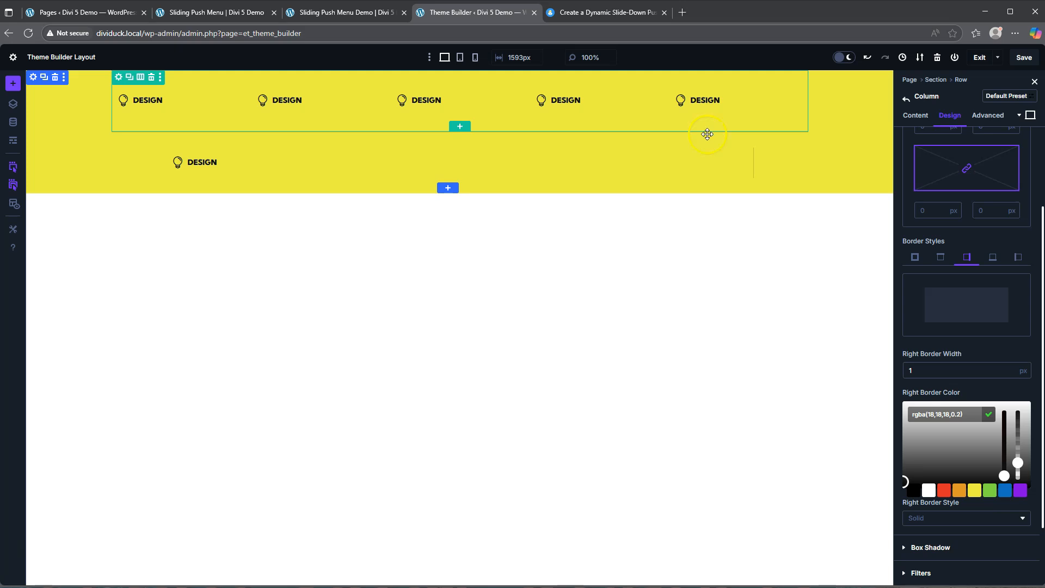
# Step: Set the lower row button's letter spacing to 2 px and its font weight to Semi Bold
pyautogui.click(188, 155)
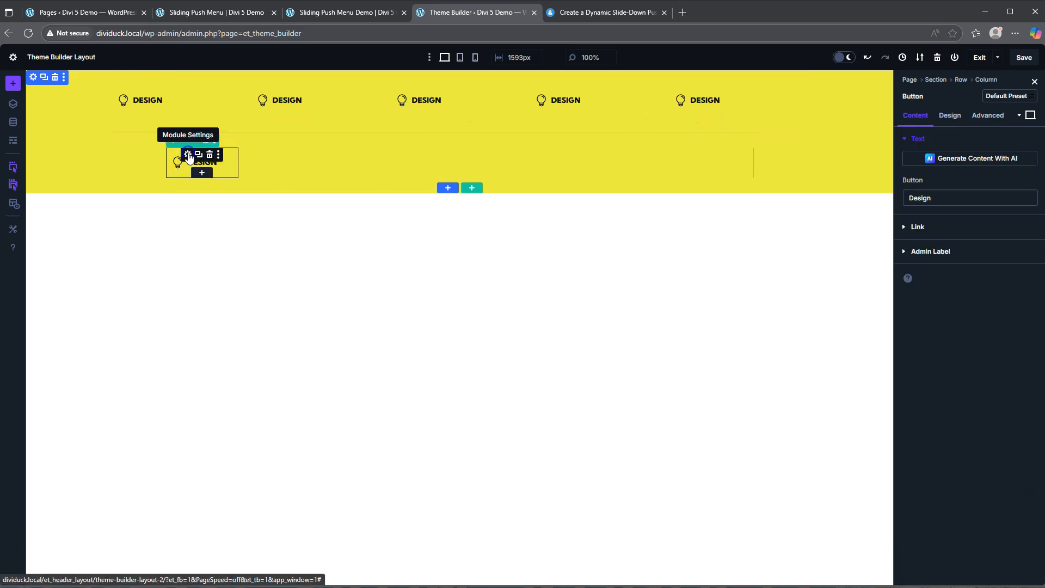
pyautogui.click(951, 114)
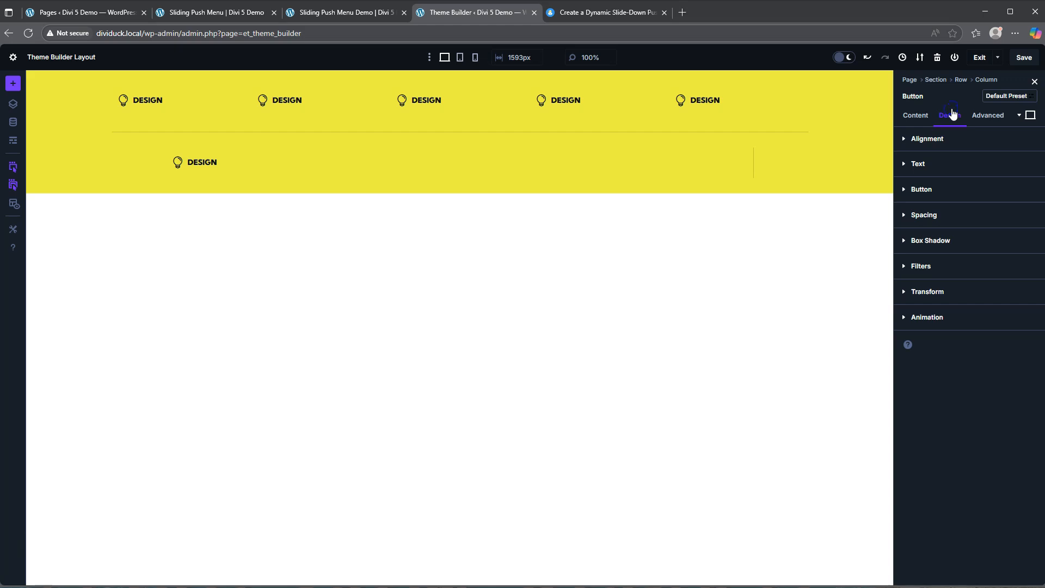
pyautogui.click(923, 193)
pyautogui.click(923, 194)
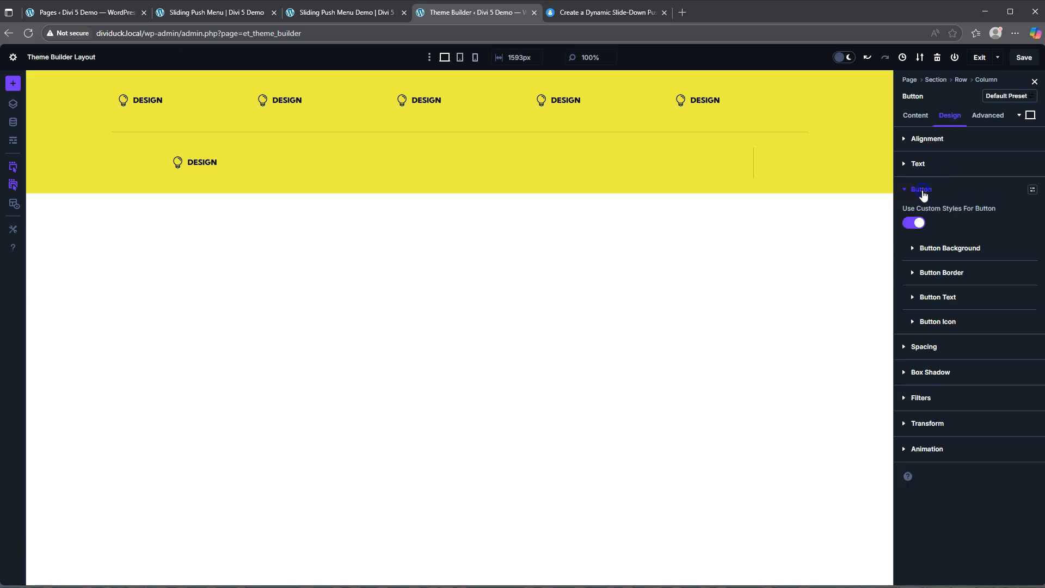
pyautogui.click(944, 300)
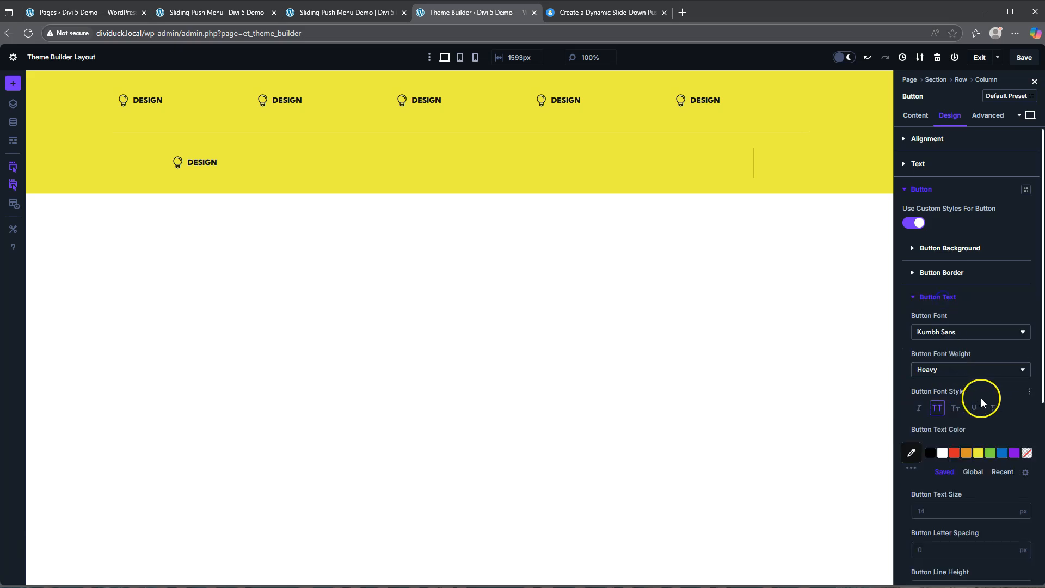
pyautogui.scroll(-2, 980, 402)
pyautogui.click(933, 441)
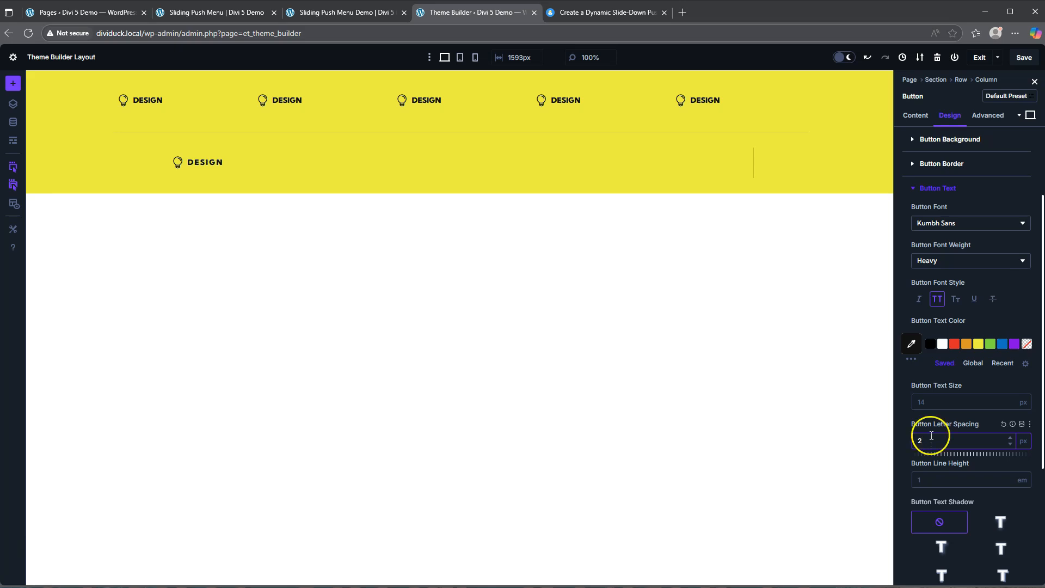
pyautogui.click(936, 261)
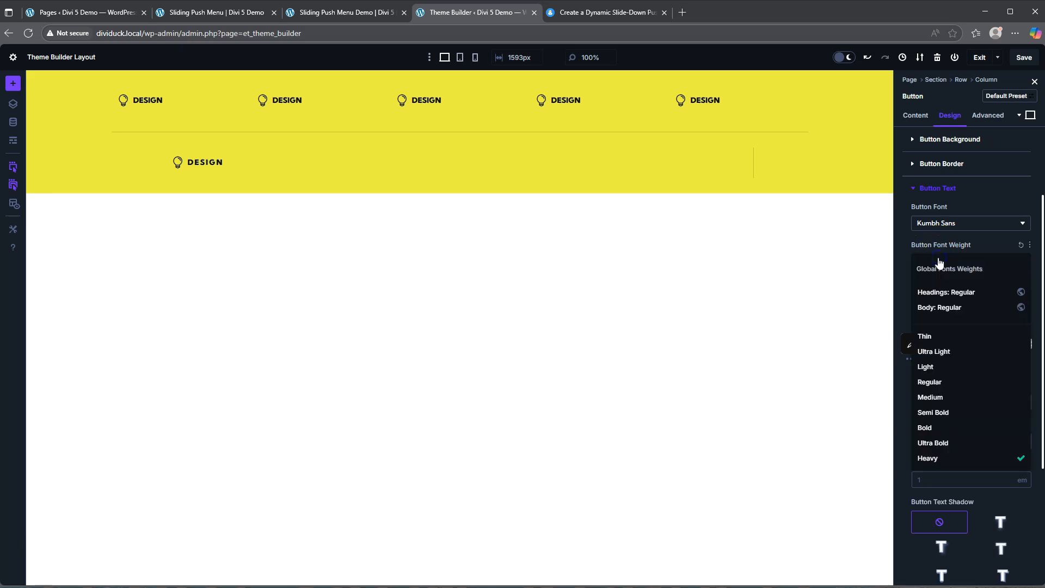
pyautogui.click(946, 414)
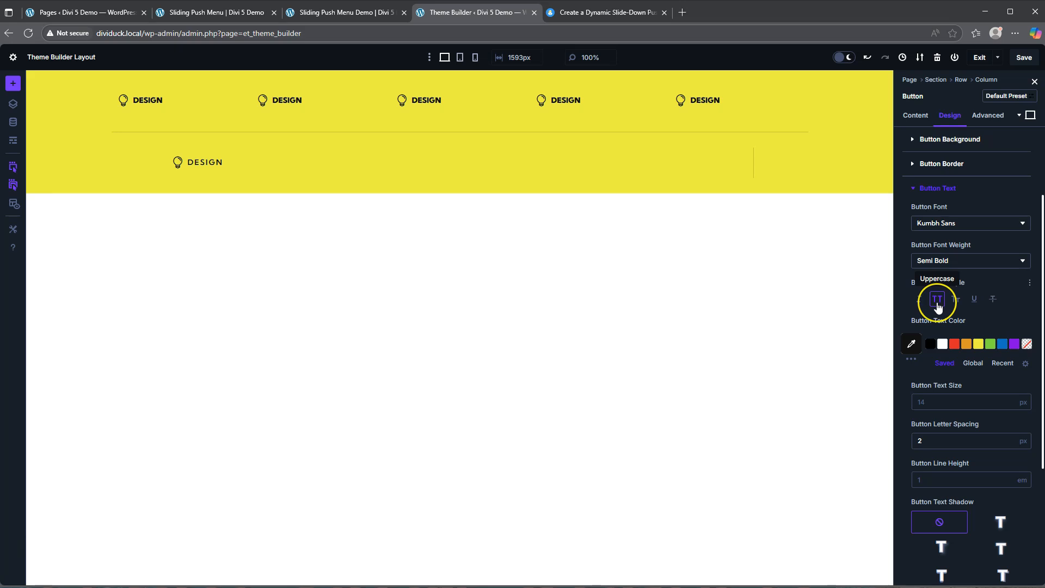
# Step: Turn off the icon on the lower row's button
pyautogui.scroll(-4, 948, 415)
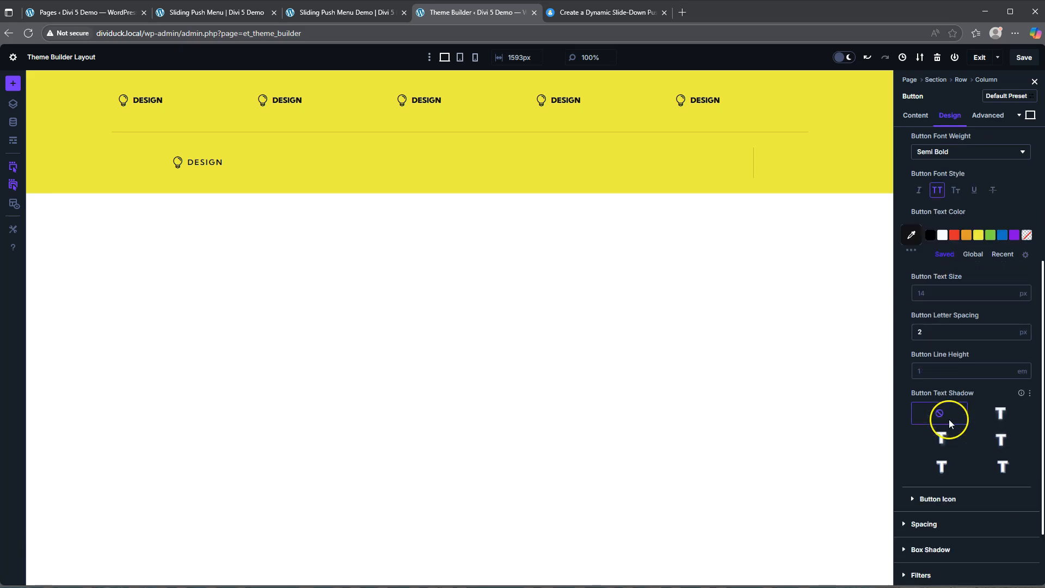
pyautogui.click(942, 422)
pyautogui.scroll(3, 946, 375)
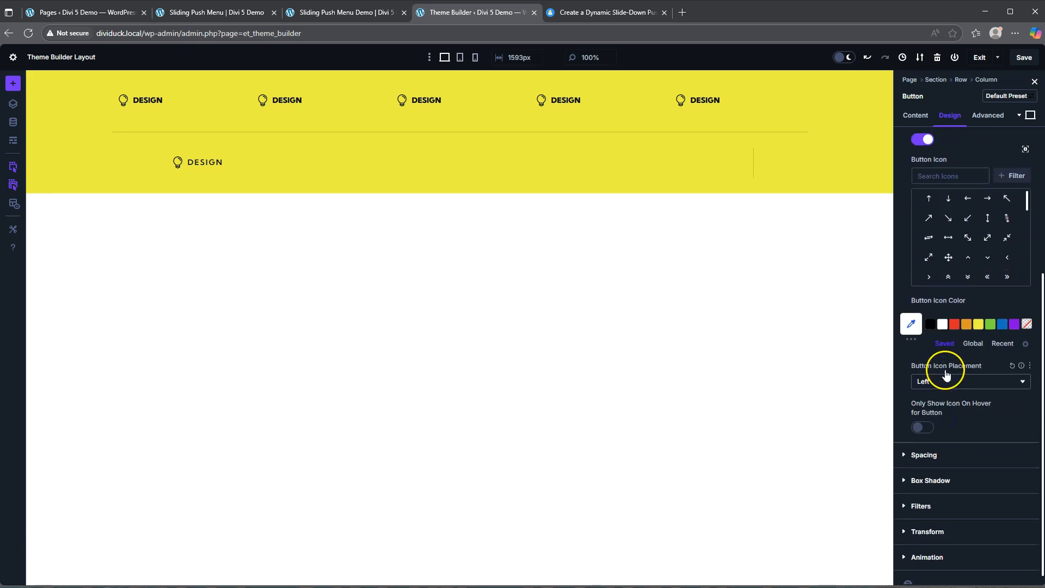
pyautogui.click(924, 292)
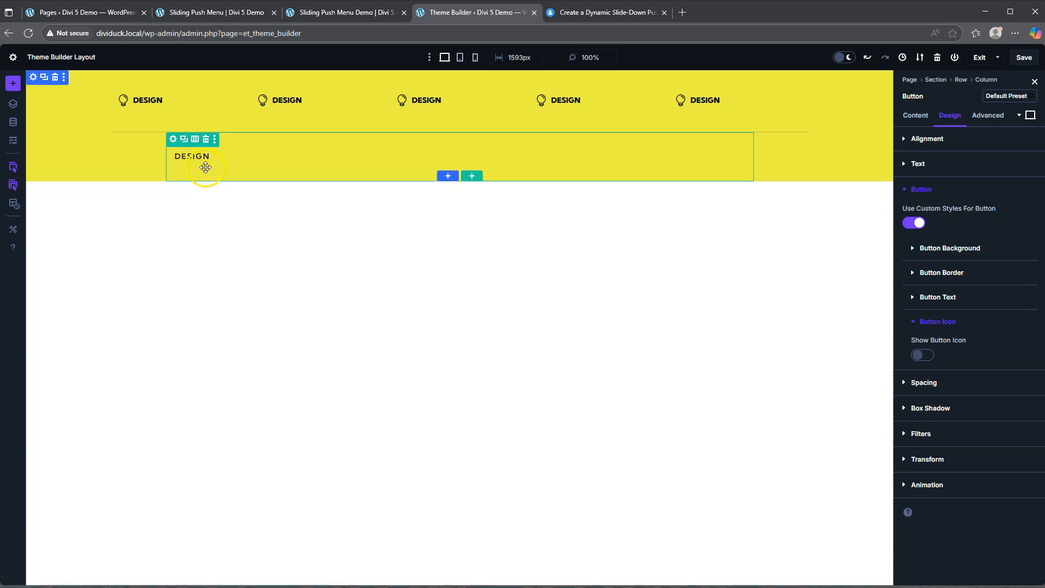
# Step: Duplicate the lower row's column three times to make four equal columns
pyautogui.click(917, 116)
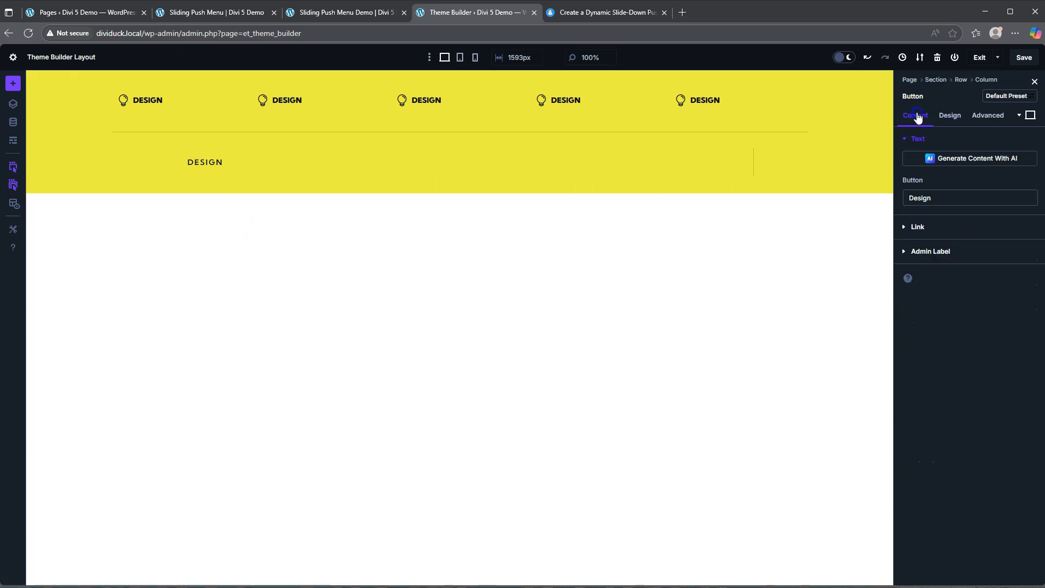
pyautogui.click(962, 81)
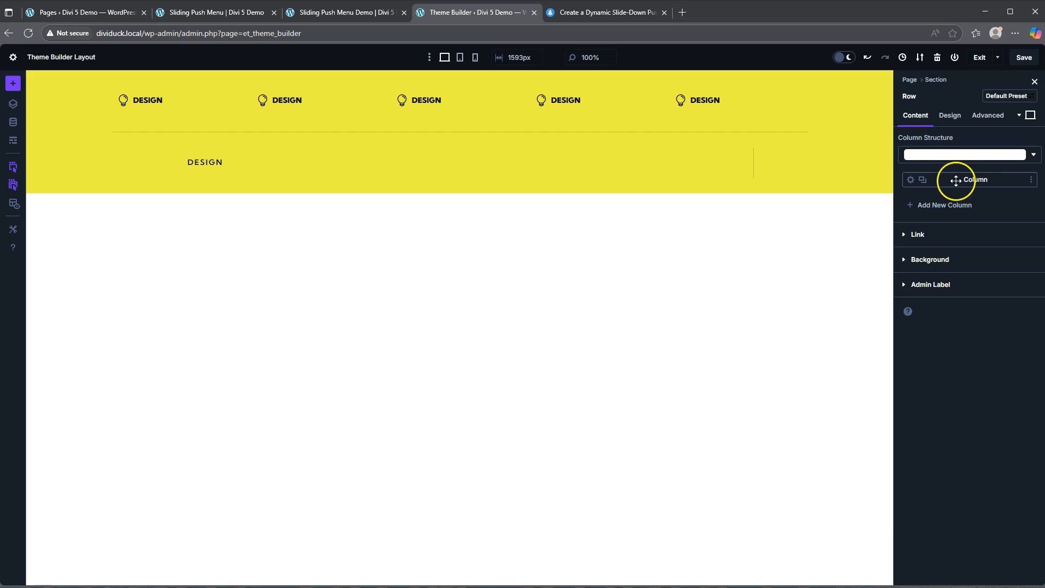
pyautogui.click(923, 180)
pyautogui.click(922, 179)
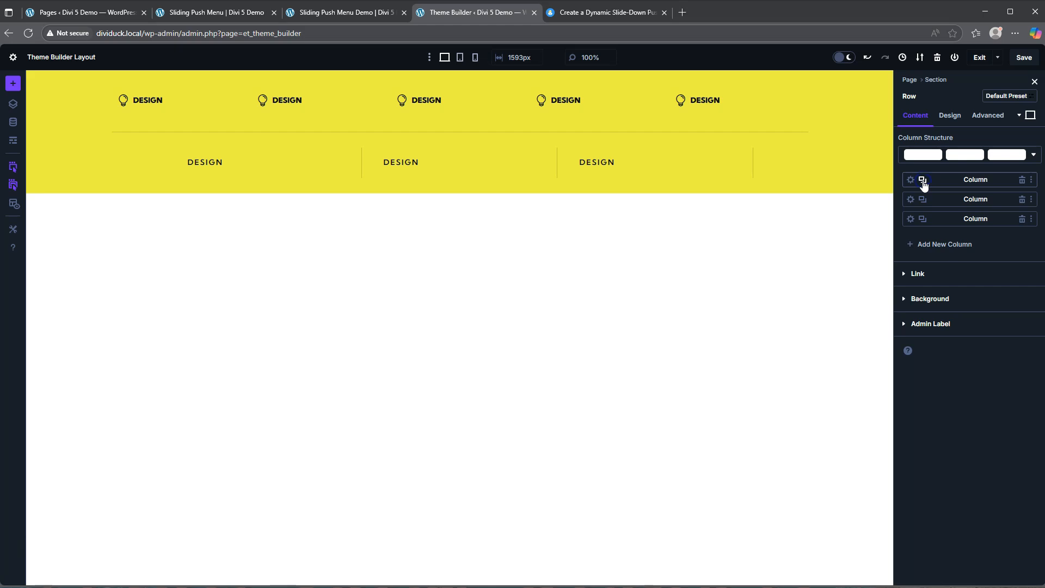
pyautogui.click(923, 180)
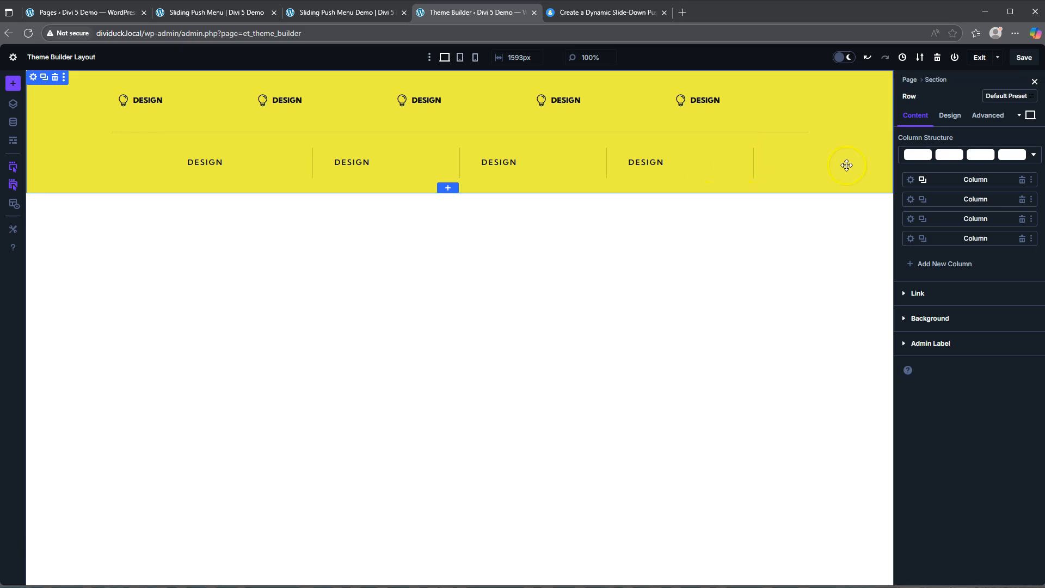
# Step: Remove the right border width from the last column of the lower row
pyautogui.click(910, 239)
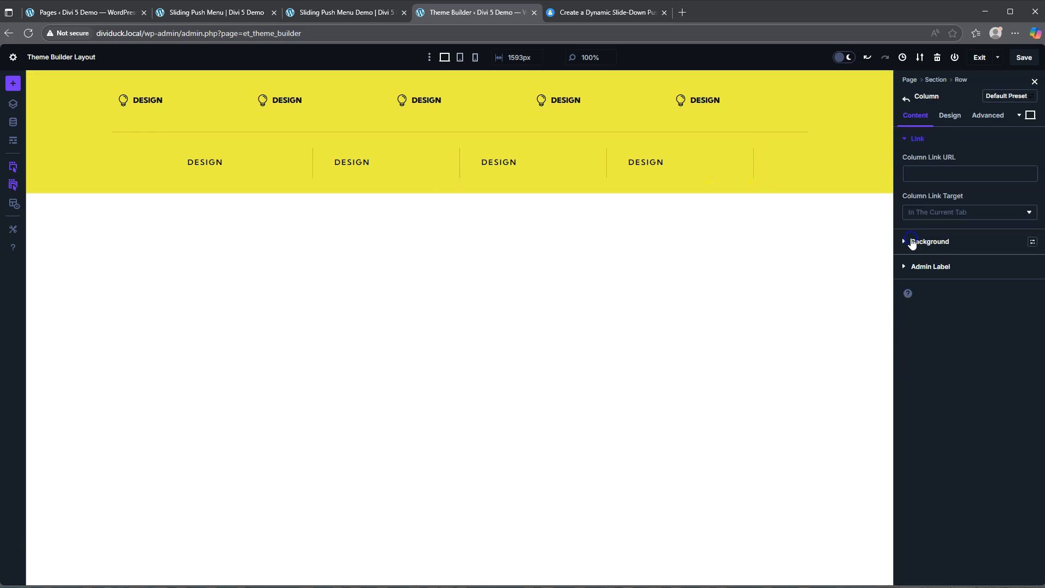
pyautogui.click(948, 118)
pyautogui.click(934, 196)
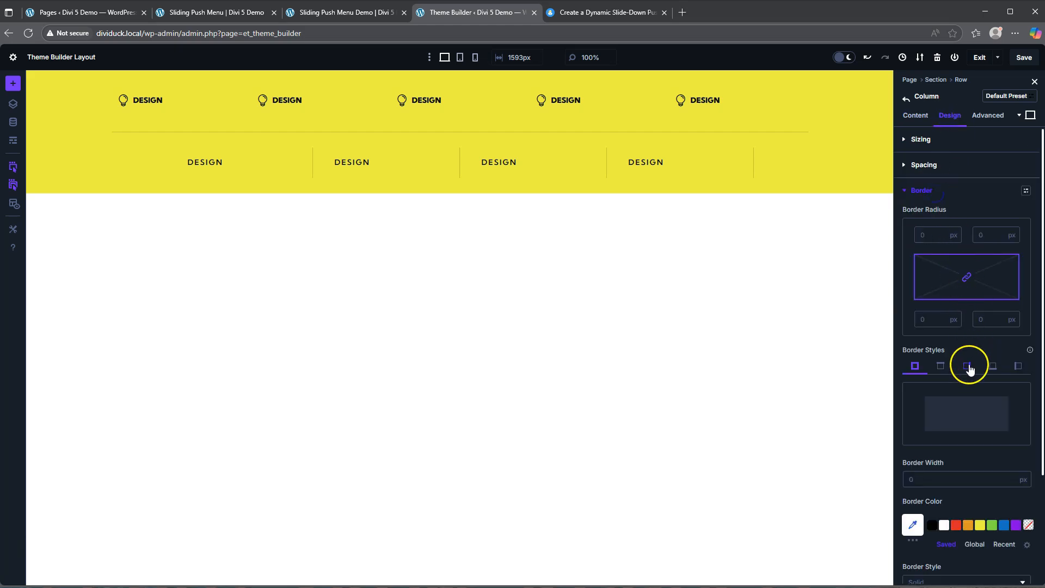
pyautogui.click(968, 366)
pyautogui.click(923, 477)
pyautogui.write('1')
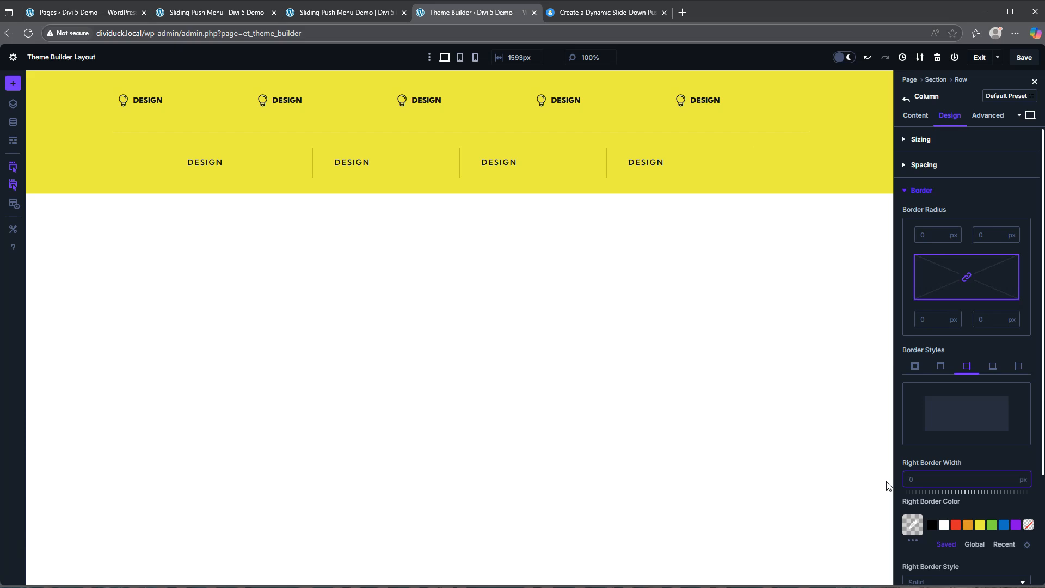
# Step: Check the header bar under the menu on the finished Sliding Push Menu page, and return to the Theme Builder
pyautogui.click(206, 14)
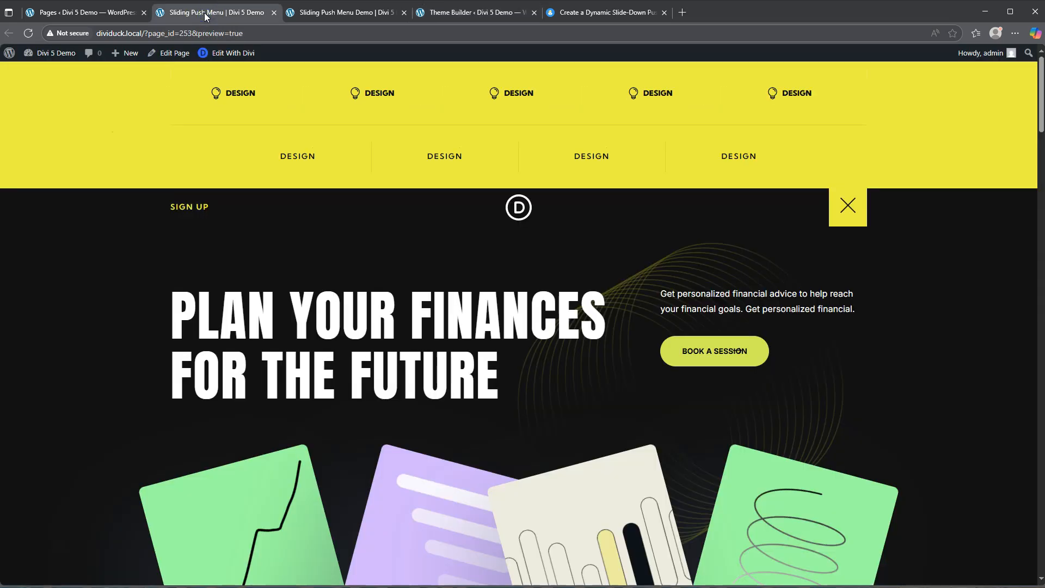
pyautogui.click(463, 13)
pyautogui.click(467, 13)
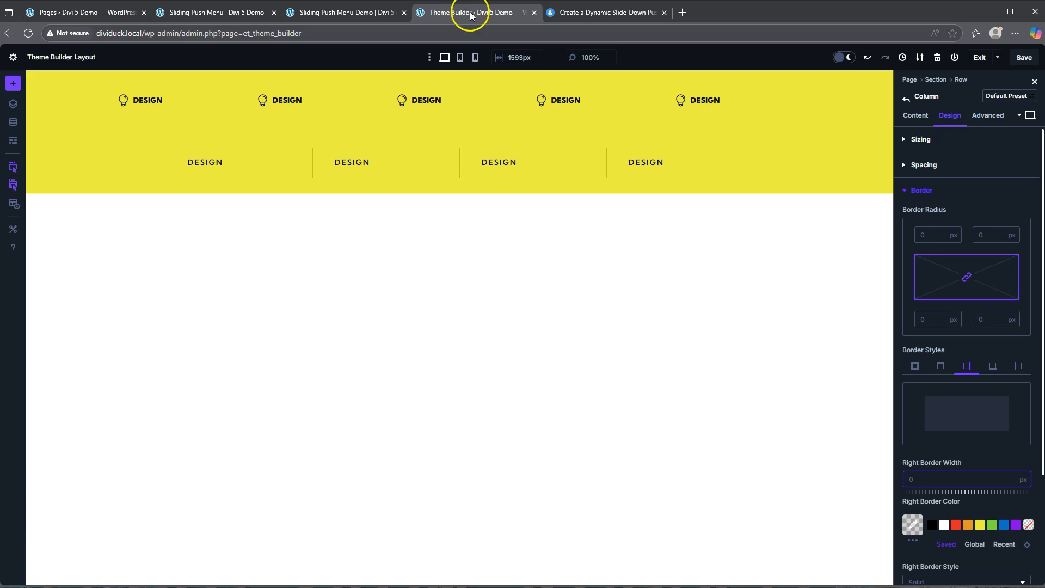
pyautogui.click(331, 13)
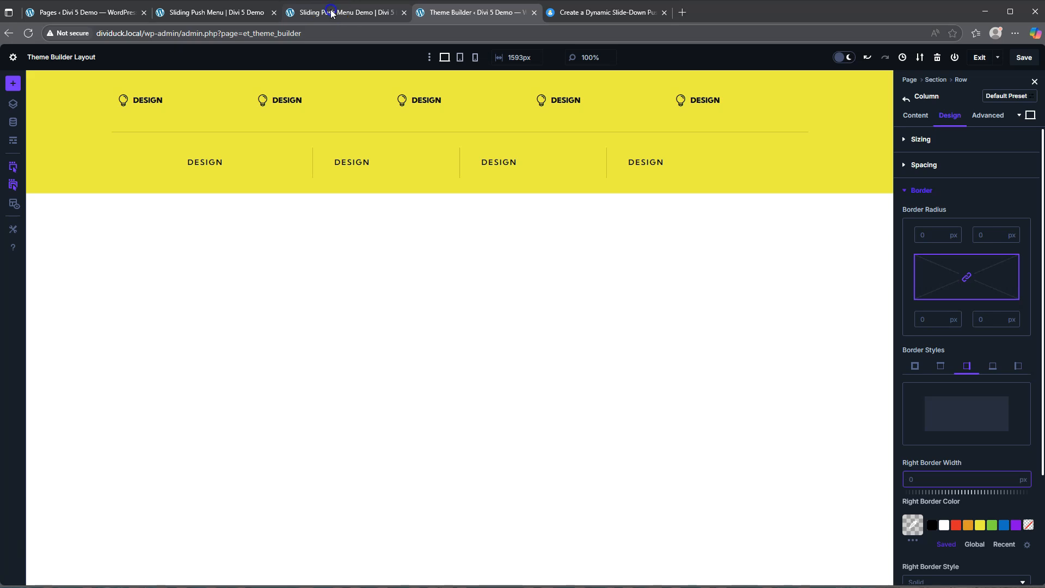
pyautogui.click(217, 13)
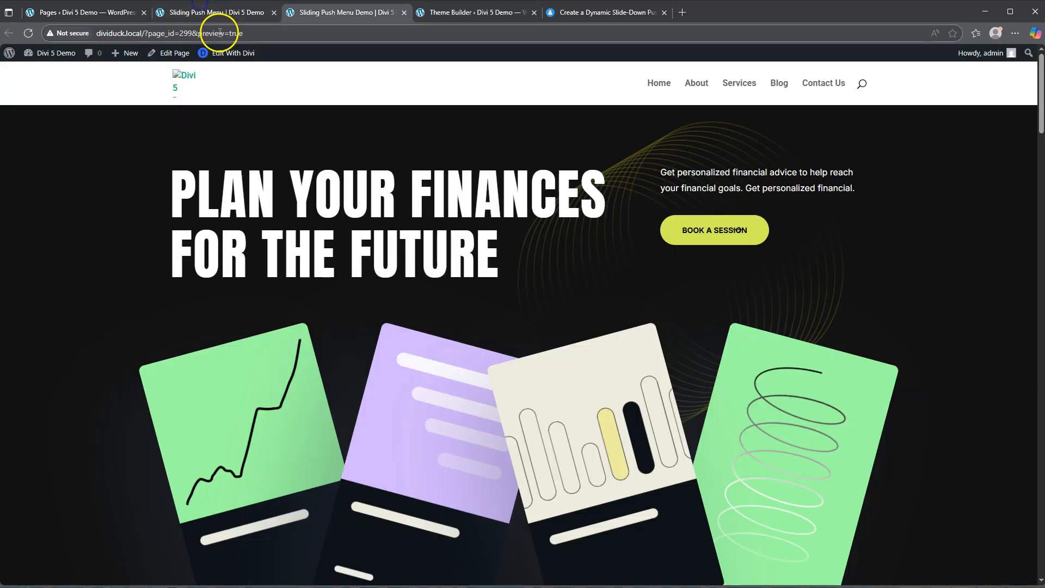
pyautogui.click(380, 242)
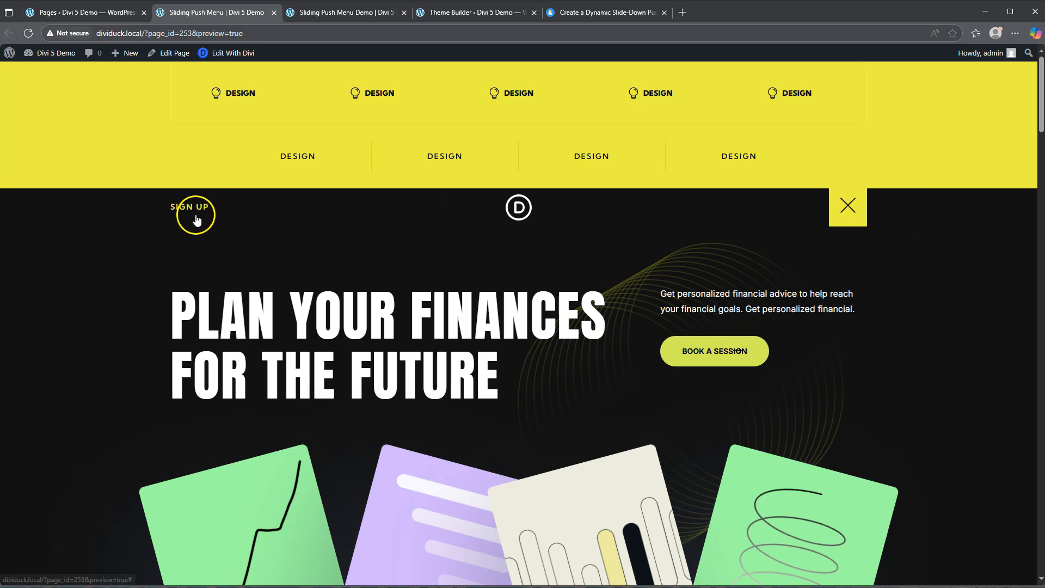
pyautogui.click(468, 14)
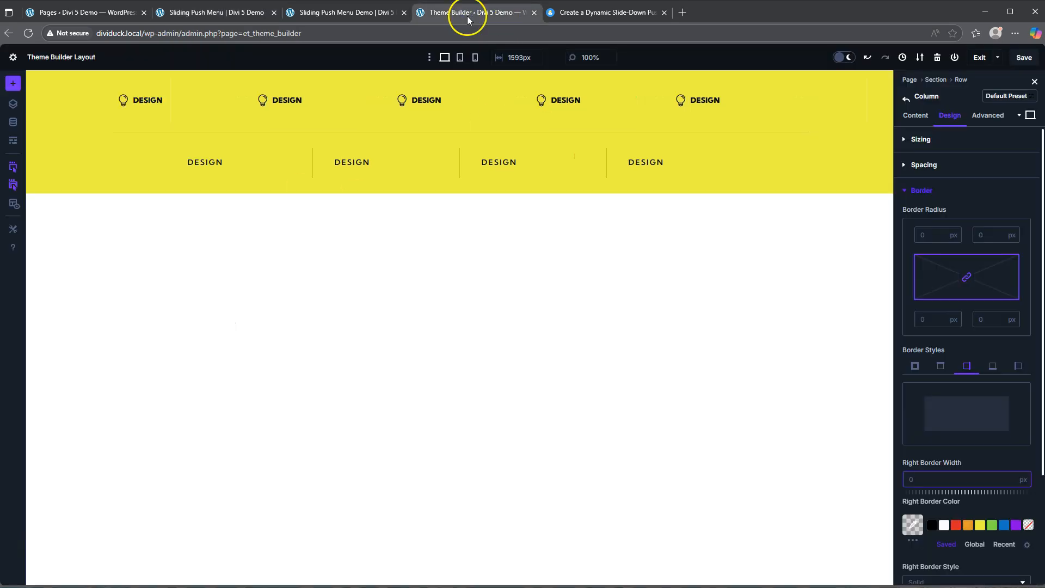
# Step: Insert a regular section without a row below the yellow menu section and give it the admin label Menu Header
pyautogui.click(446, 189)
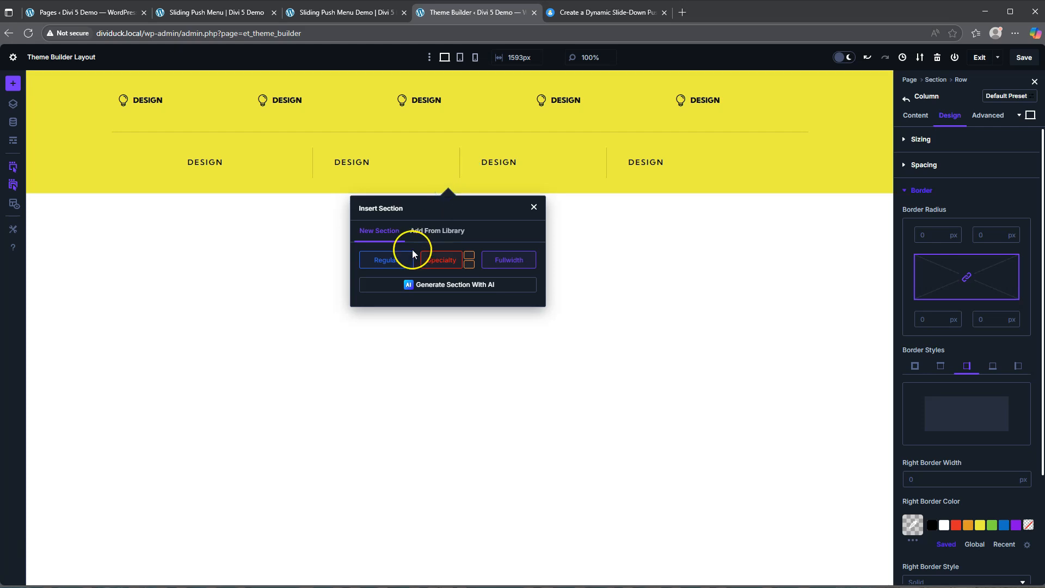
pyautogui.click(386, 261)
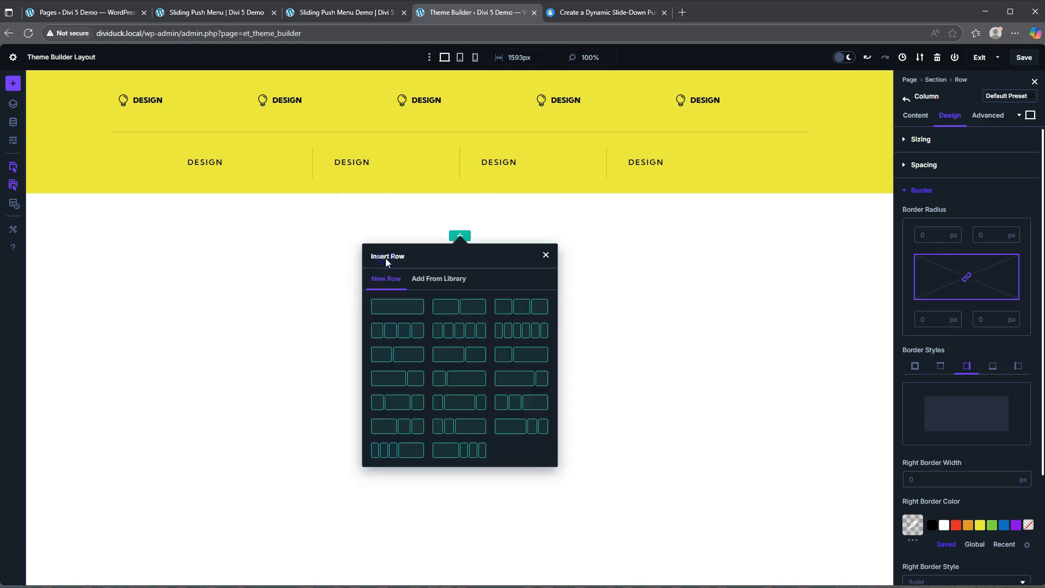
pyautogui.click(545, 256)
pyautogui.click(86, 204)
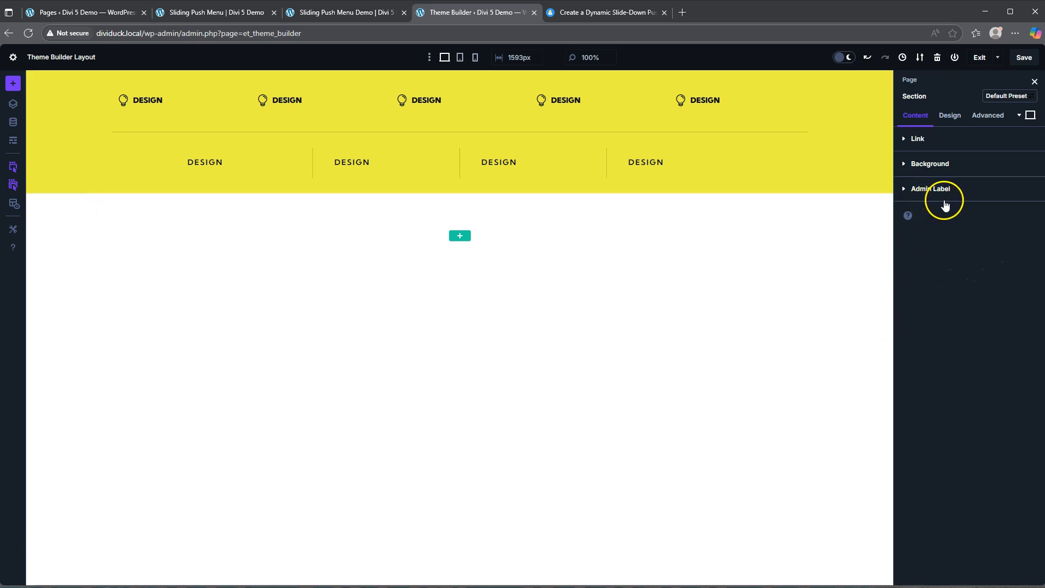
pyautogui.click(945, 205)
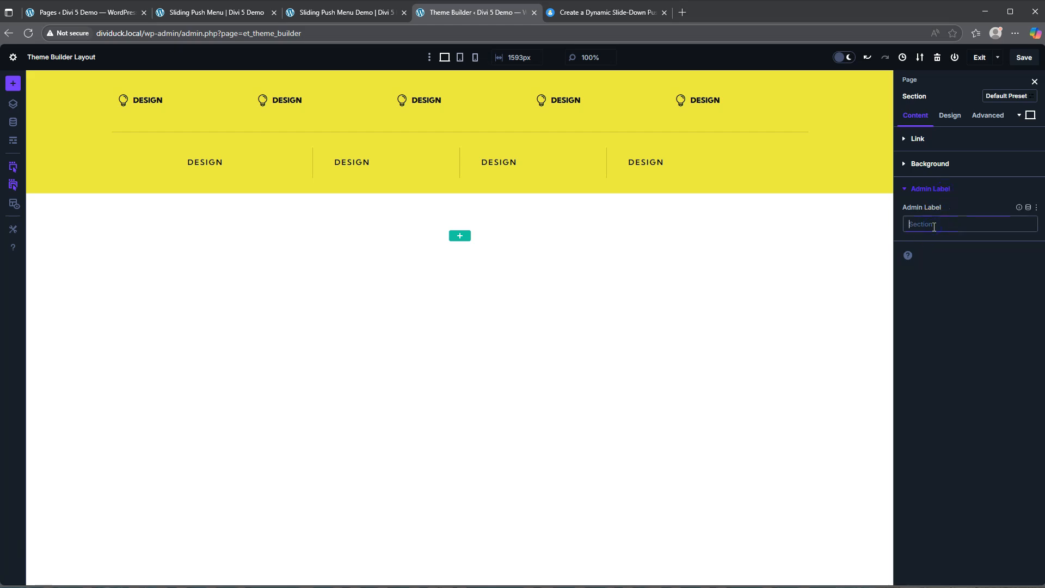
pyautogui.write('Menu Header')
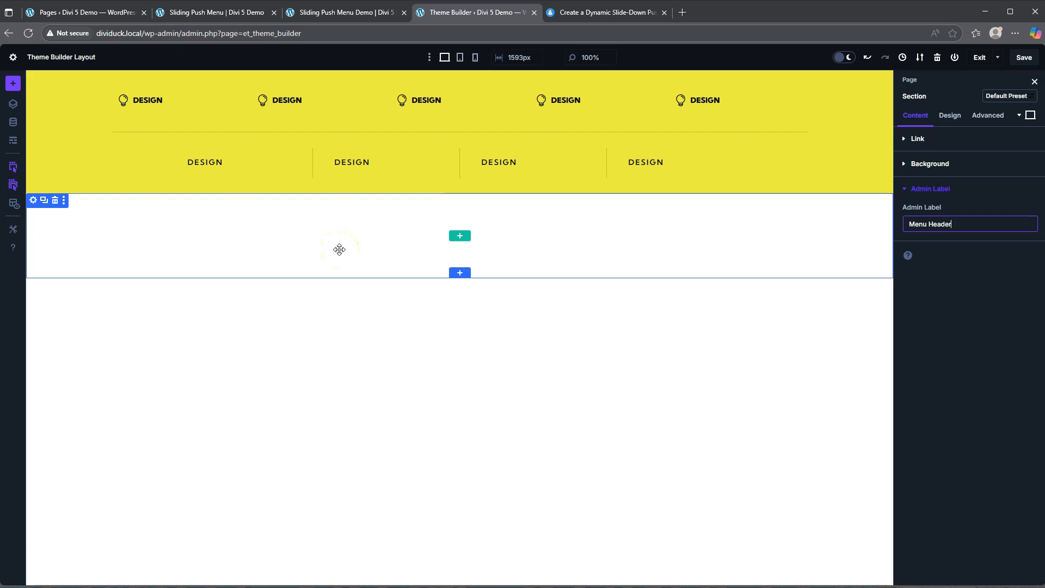
# Step: Set the Menu Header section's top and bottom padding to 0 px, with the two values linked
pyautogui.click(348, 250)
pyautogui.click(951, 117)
pyautogui.click(924, 214)
pyautogui.click(927, 335)
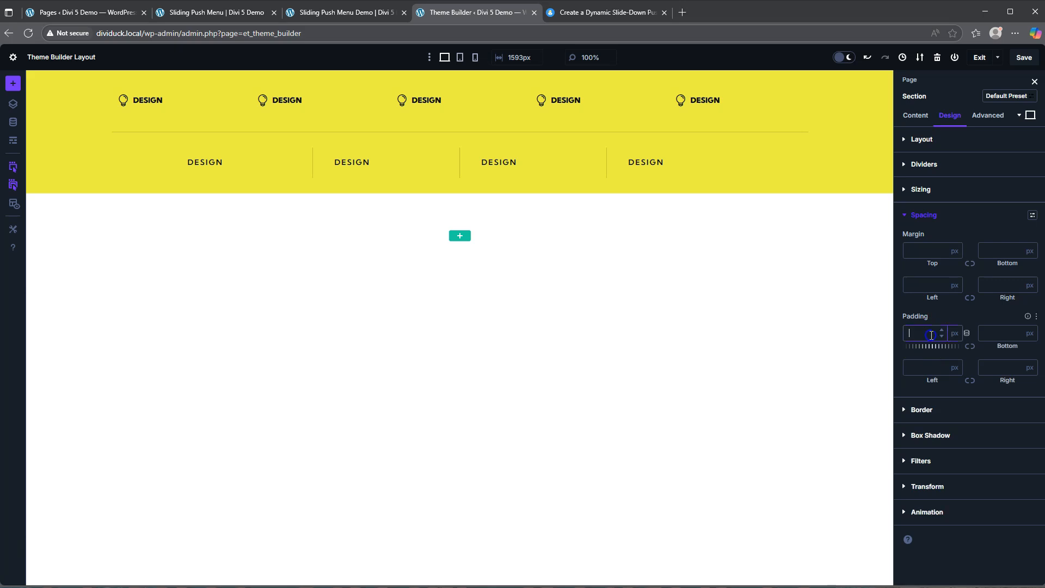
pyautogui.write('0')
pyautogui.click(970, 346)
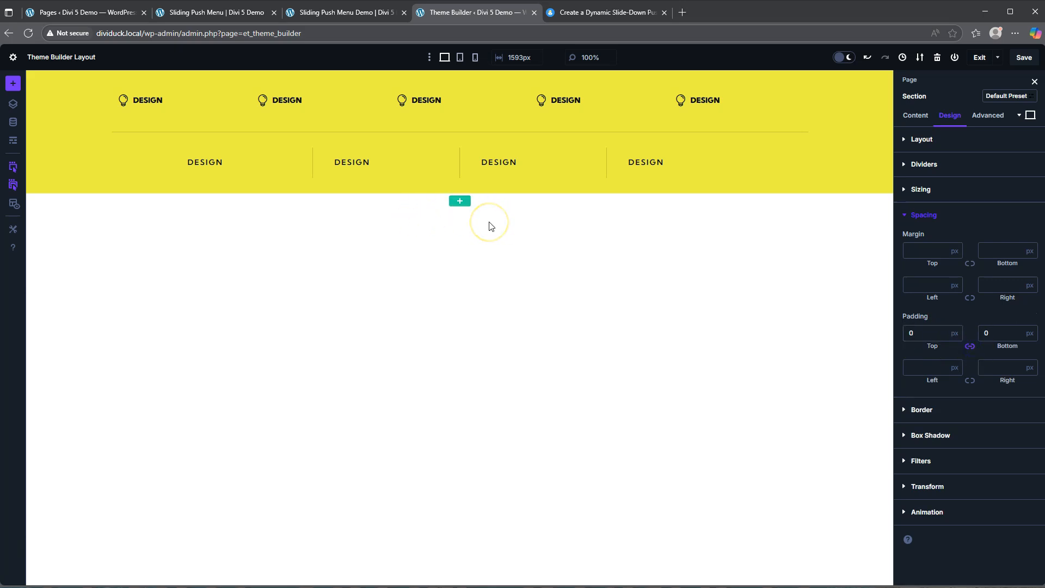
# Step: Insert a row with three equal columns in the Menu Header section, without adding a module
pyautogui.click(461, 204)
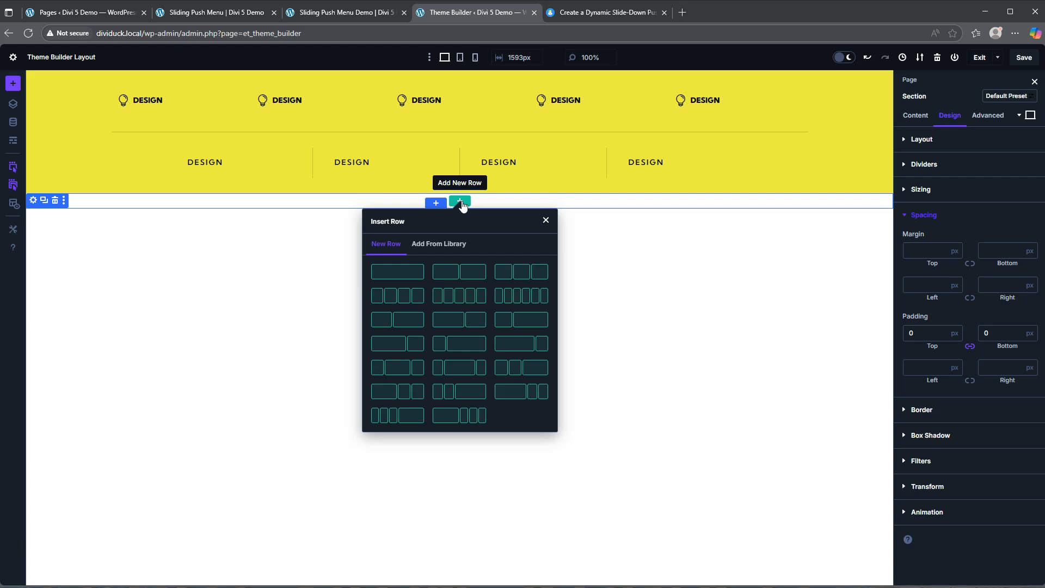
pyautogui.click(514, 272)
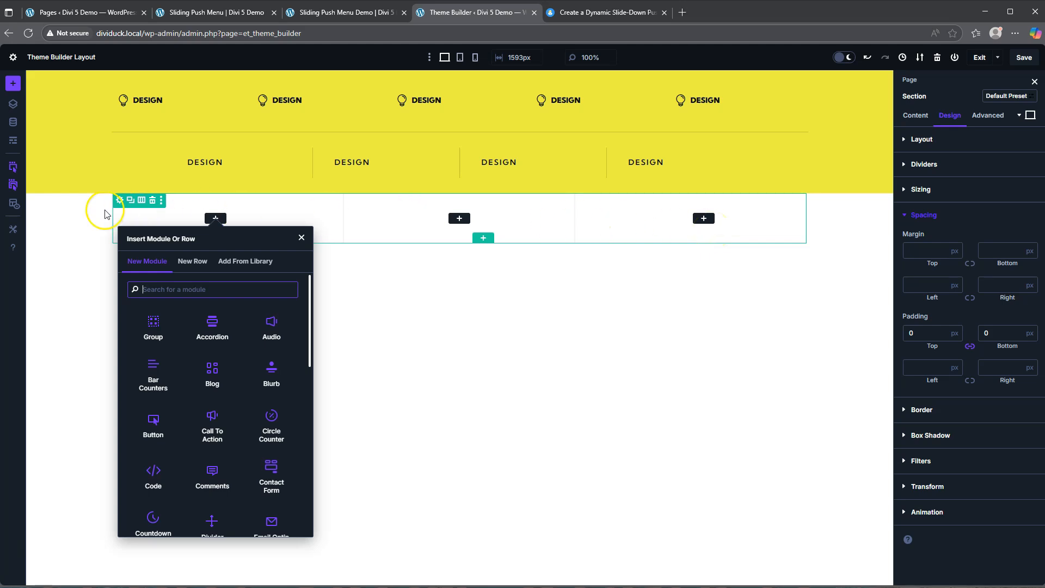
pyautogui.click(301, 237)
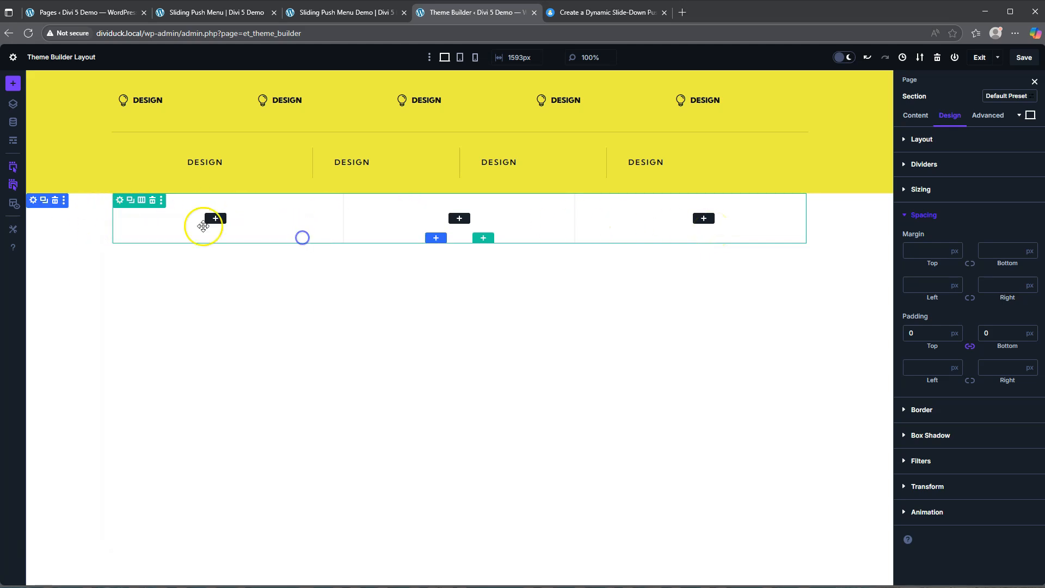
# Step: Set the Menu Header section's background color to #121212
pyautogui.click(33, 201)
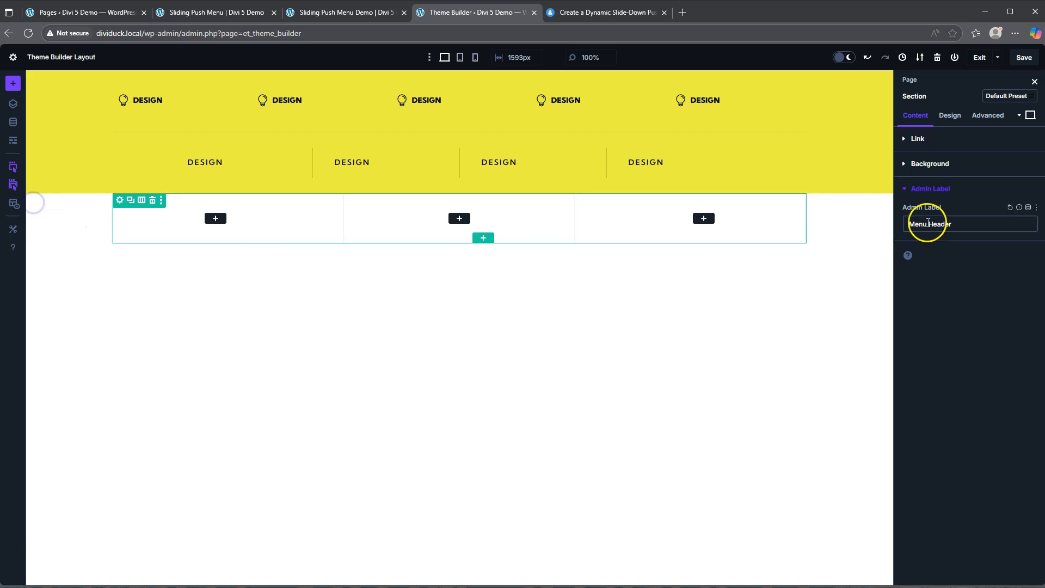
pyautogui.click(930, 164)
pyautogui.click(975, 276)
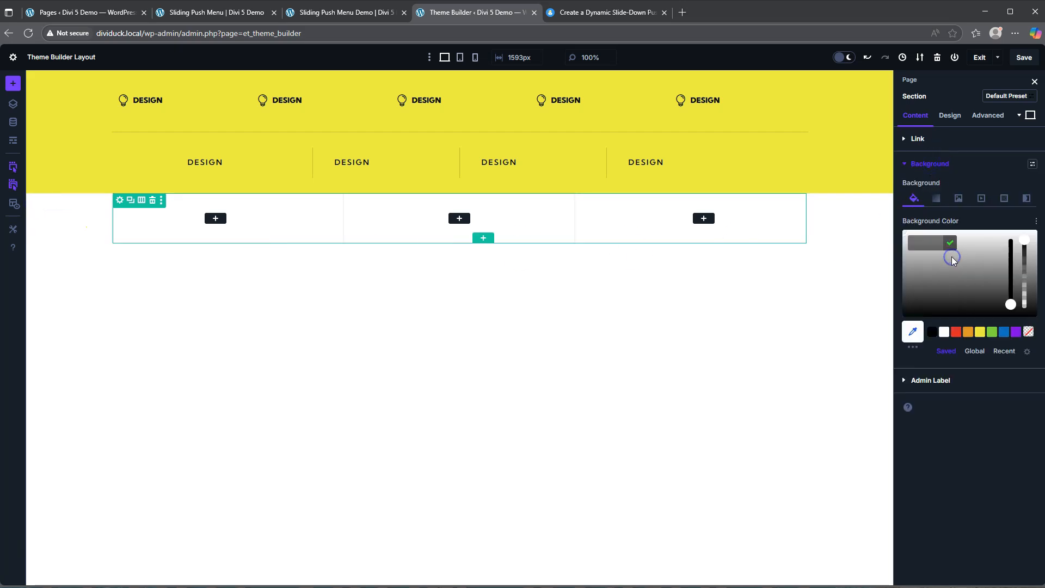
pyautogui.click(921, 243)
pyautogui.write('121212')
pyautogui.press('Return')
pyautogui.click(319, 324)
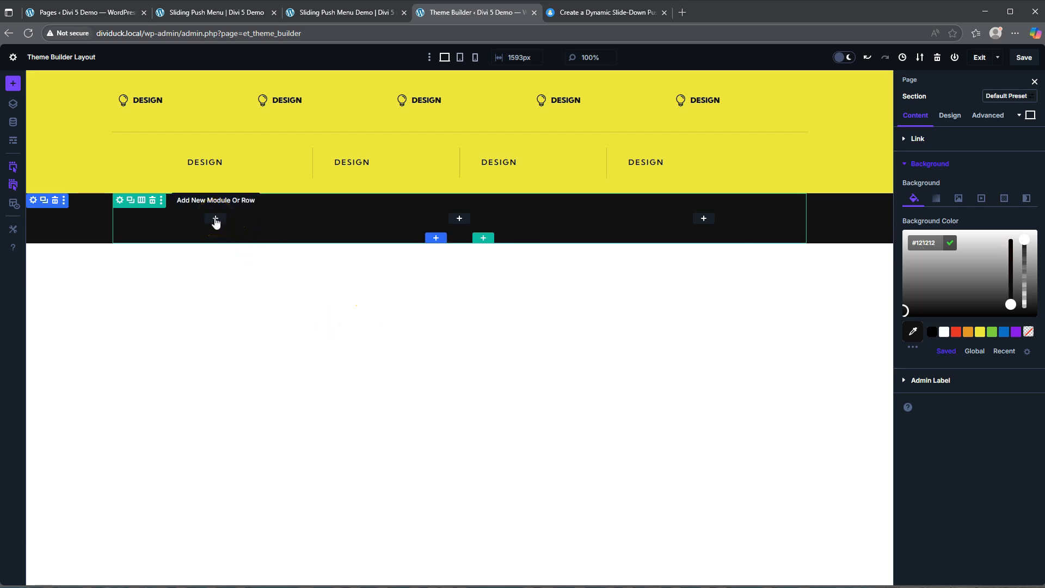
# Step: Enable a custom gutter width for the three-column row and set it to 1
pyautogui.click(120, 201)
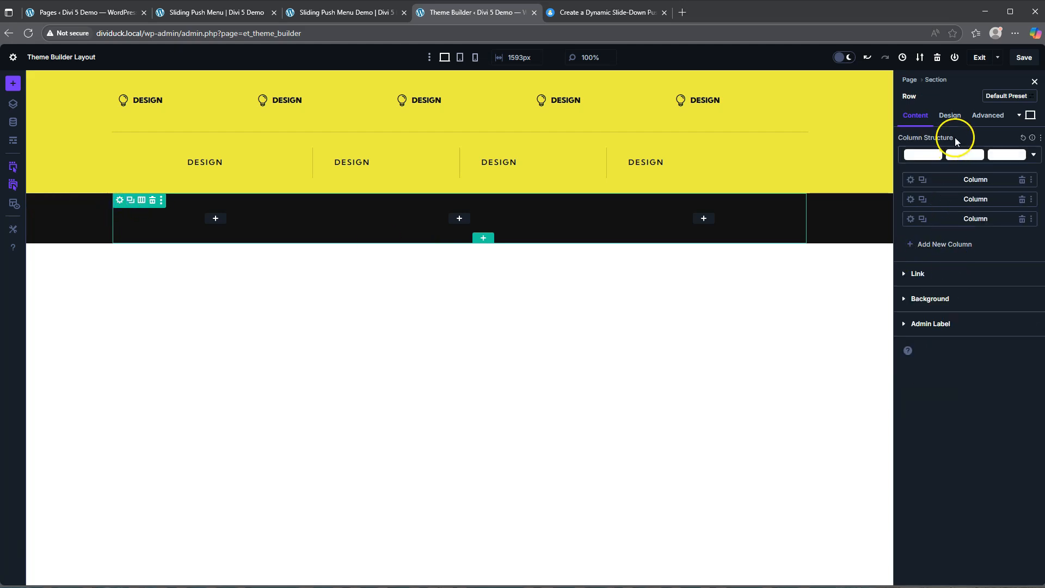
pyautogui.click(951, 116)
pyautogui.click(933, 140)
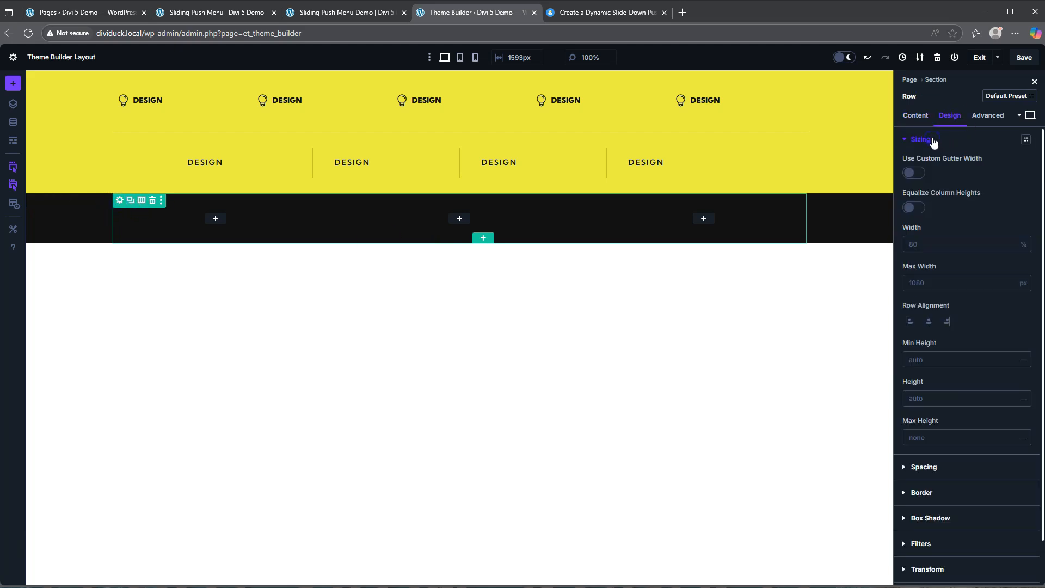
pyautogui.click(914, 173)
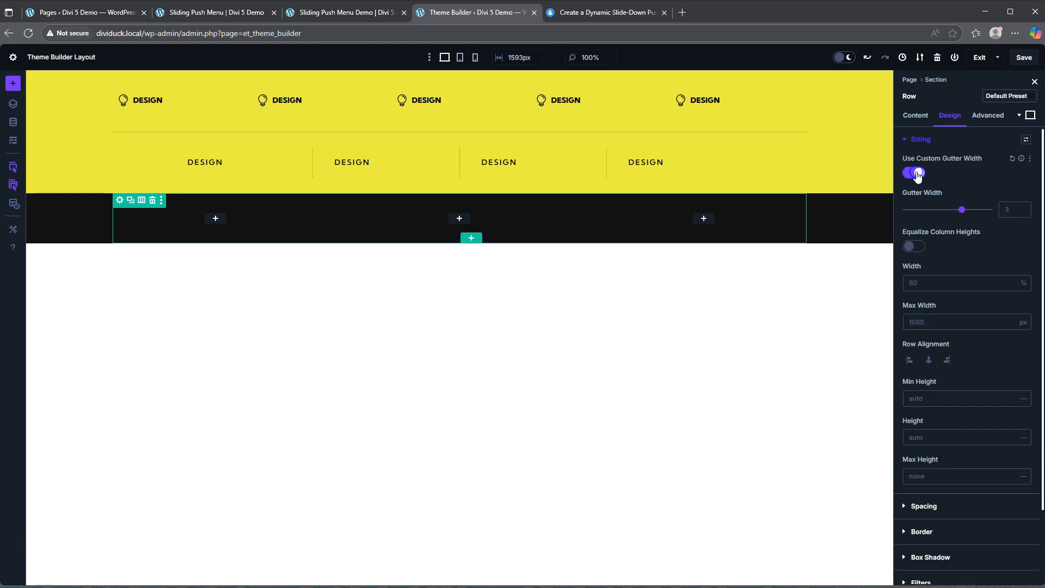
pyautogui.moveTo(955, 207); pyautogui.dragTo(906, 211)
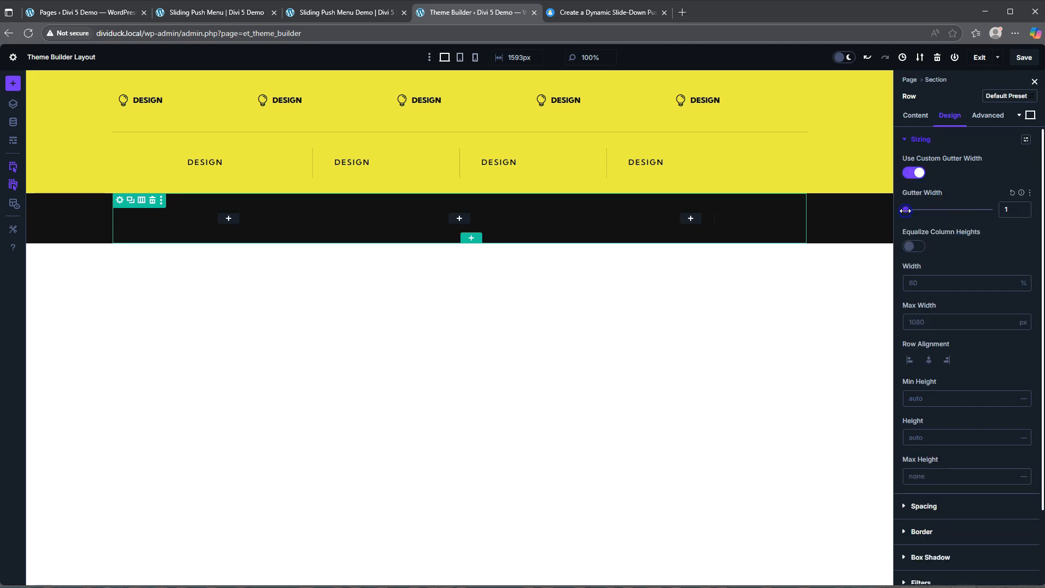
# Step: Set the three-column row's width to 90% and its height to 70 px
pyautogui.click(924, 285)
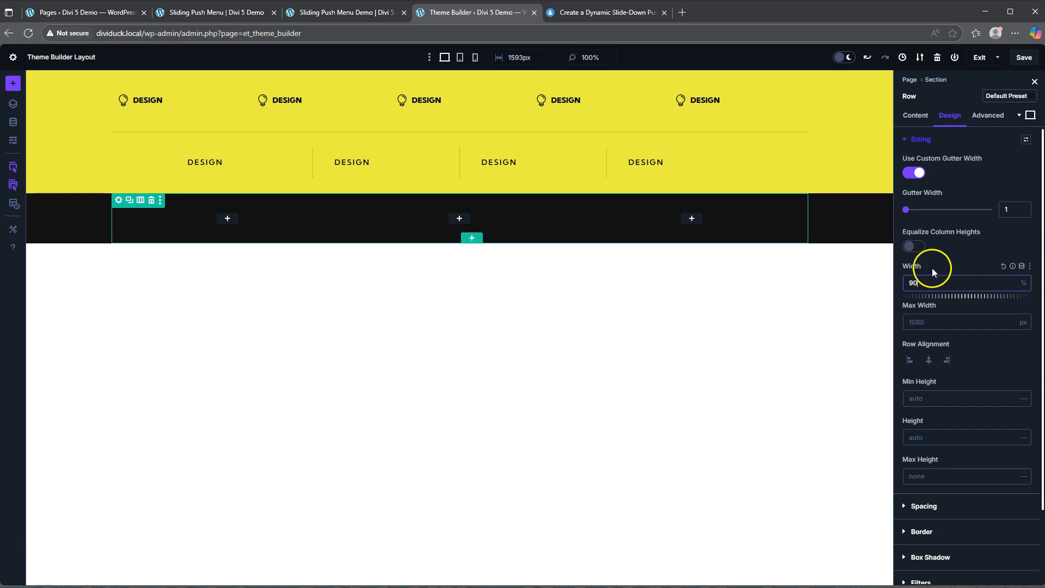
pyautogui.scroll(-2, 952, 361)
pyautogui.click(936, 353)
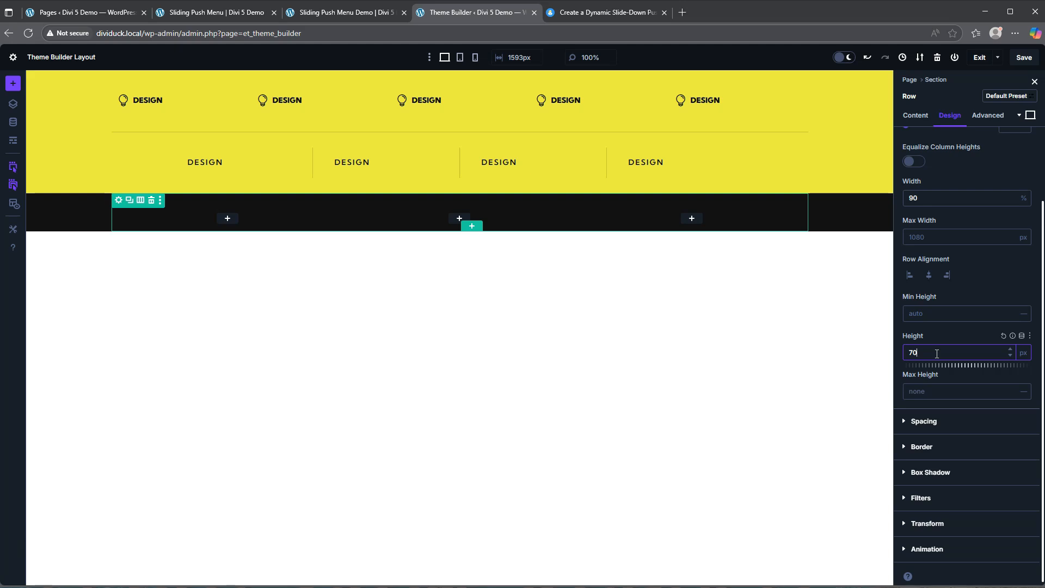
pyautogui.click(937, 354)
pyautogui.click(933, 201)
pyautogui.scroll(2, 924, 205)
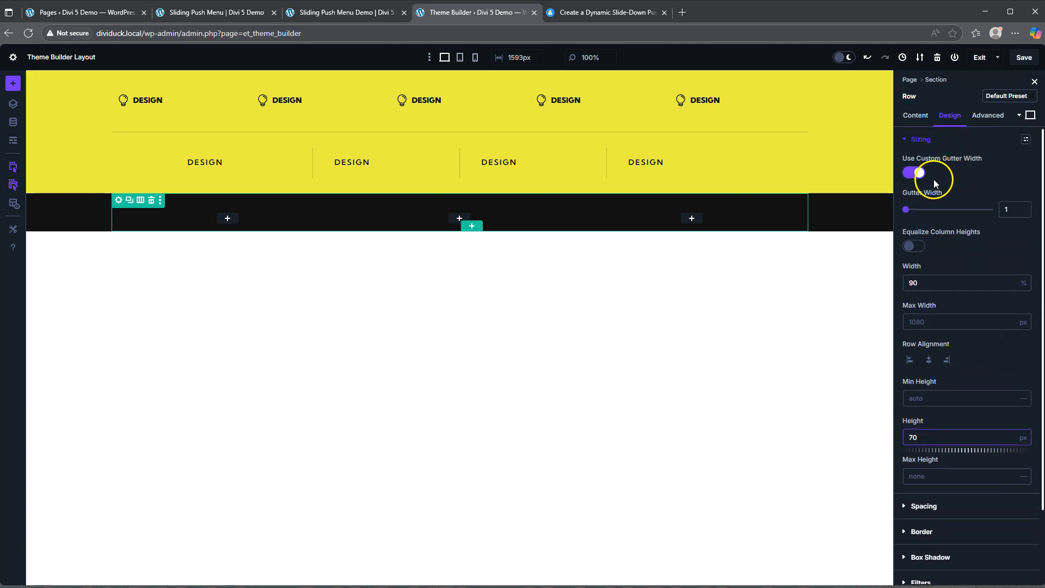
# Step: Set the three-column row's top and bottom padding to 0 px, with the two values linked
pyautogui.click(920, 139)
pyautogui.click(931, 166)
pyautogui.click(927, 284)
pyautogui.click(956, 282)
pyautogui.click(970, 297)
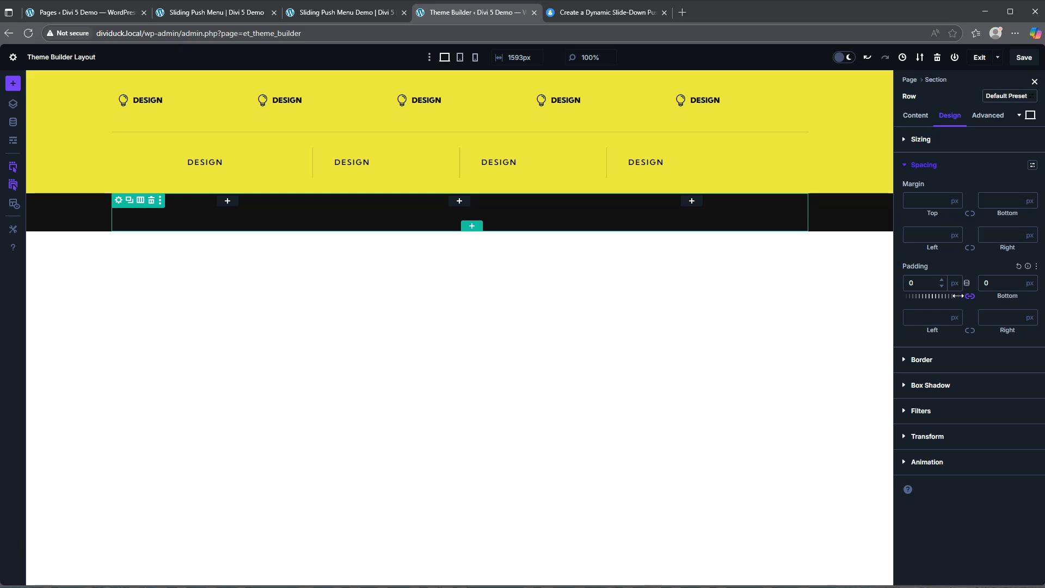
pyautogui.click(771, 241)
# Step: Add the custom CSS "display: flex; align-items: center;" to the main element of the three-column row
pyautogui.click(989, 117)
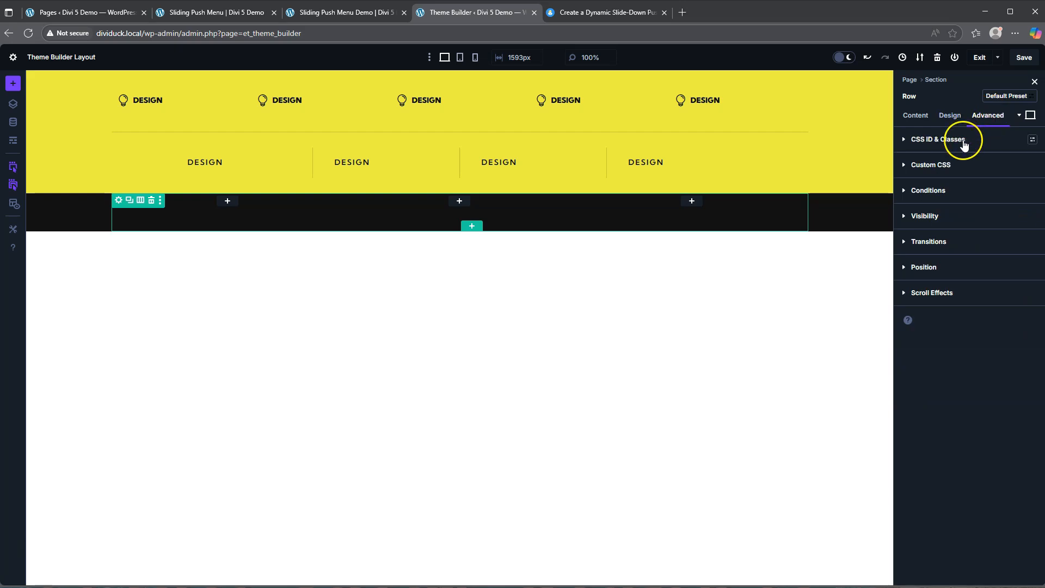
pyautogui.click(932, 165)
pyautogui.click(995, 199)
pyautogui.click(929, 400)
pyautogui.write('display: flex')
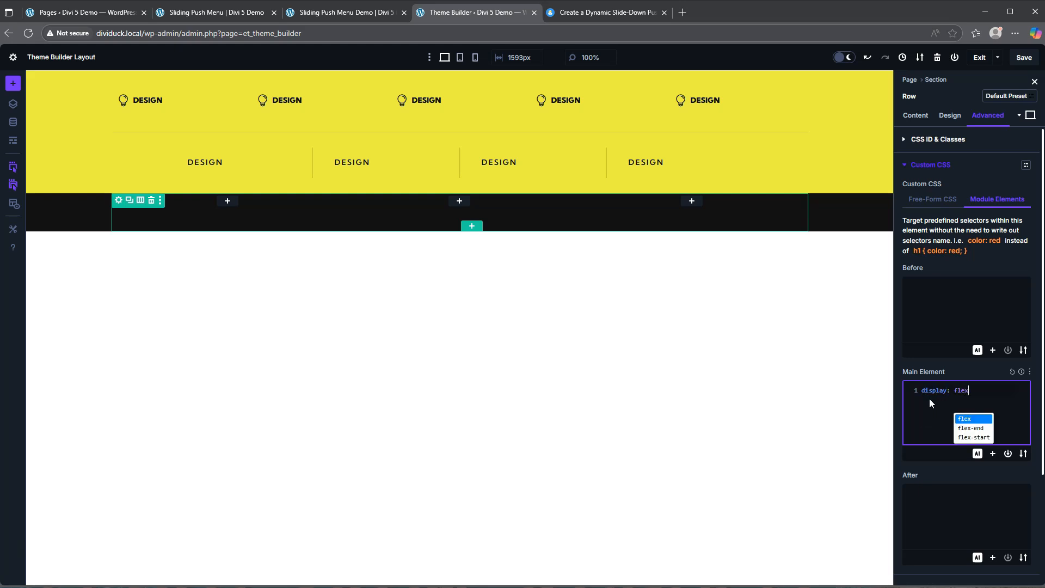
pyautogui.write(';')
pyautogui.press('Return')
pyautogui.write('al')
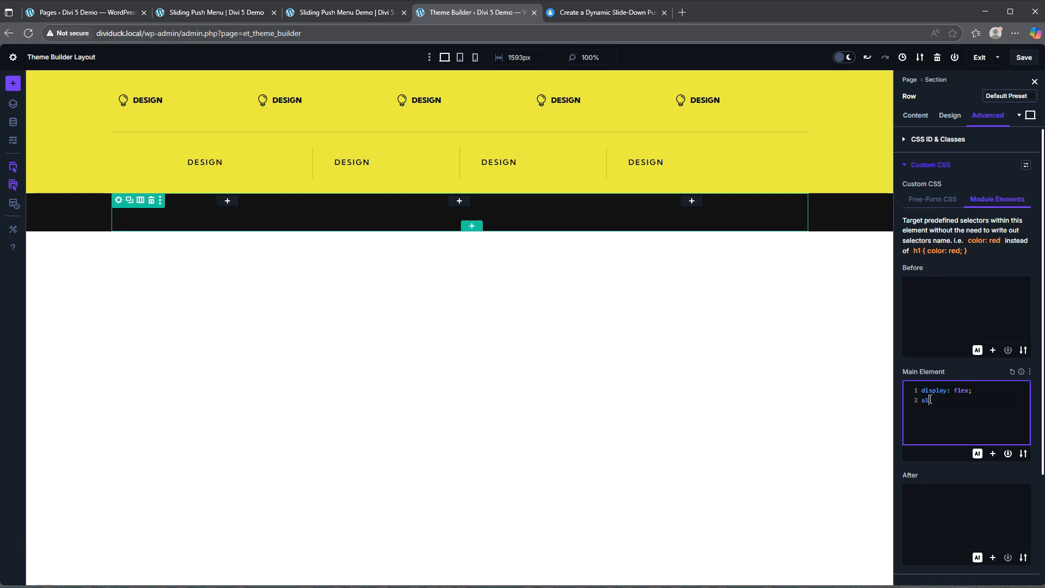
pyautogui.write('ign')
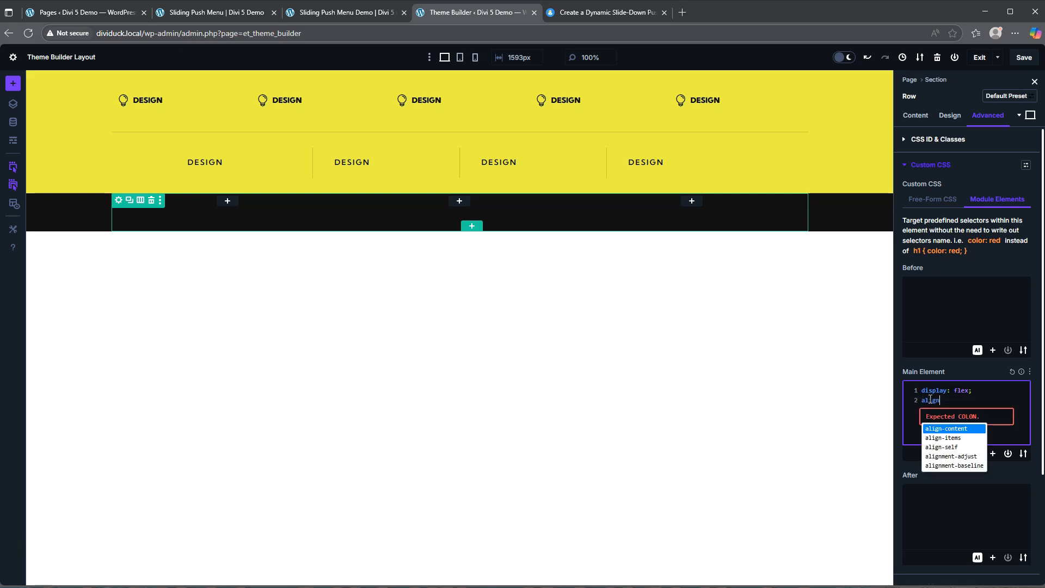
pyautogui.press('Down')
pyautogui.press('Return')
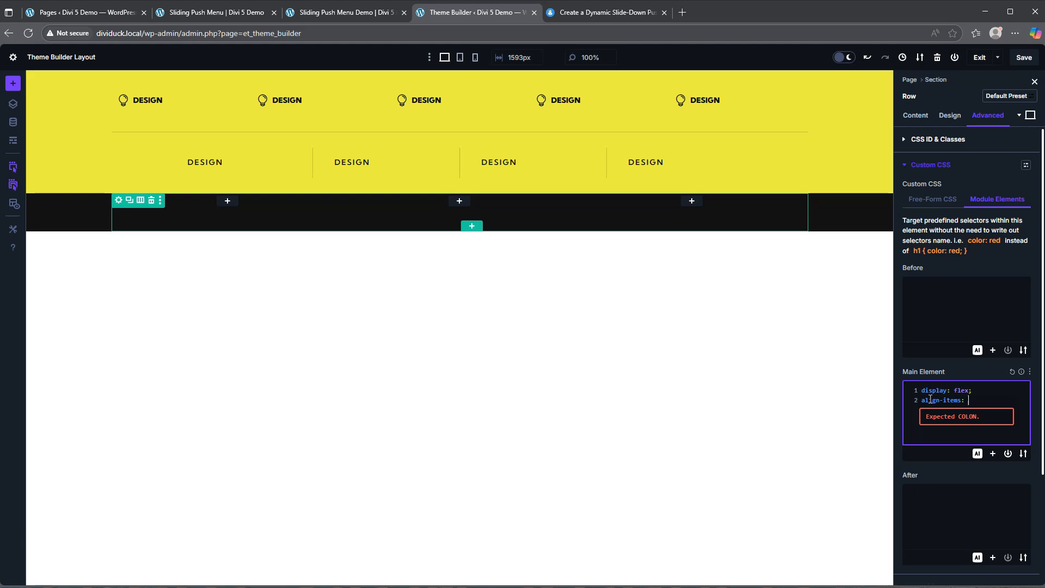
pyautogui.write(': center;')
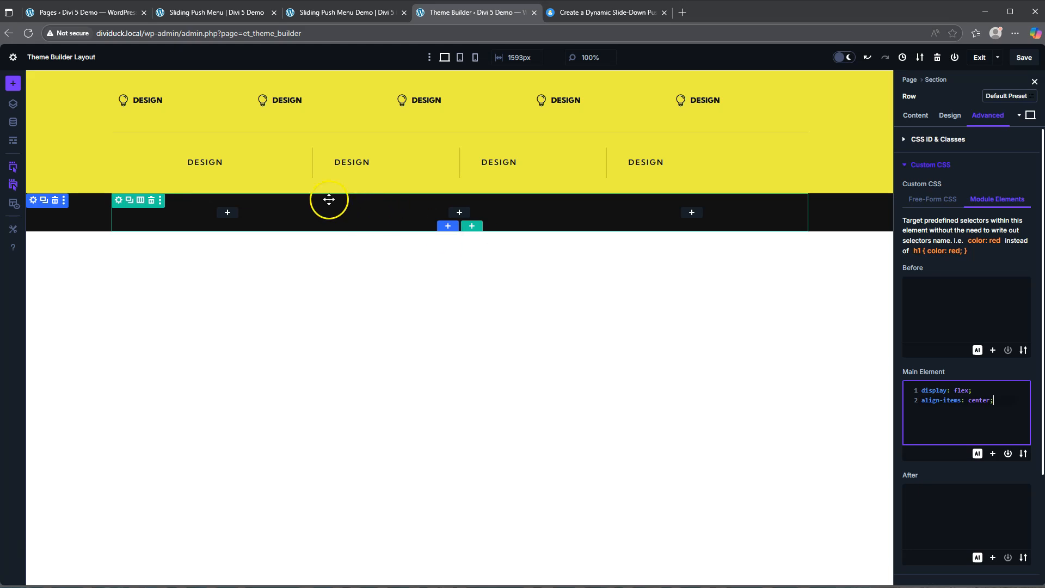
# Step: Insert a Button module in the first column of the dark row and set its text to "sign up"
pyautogui.click(227, 212)
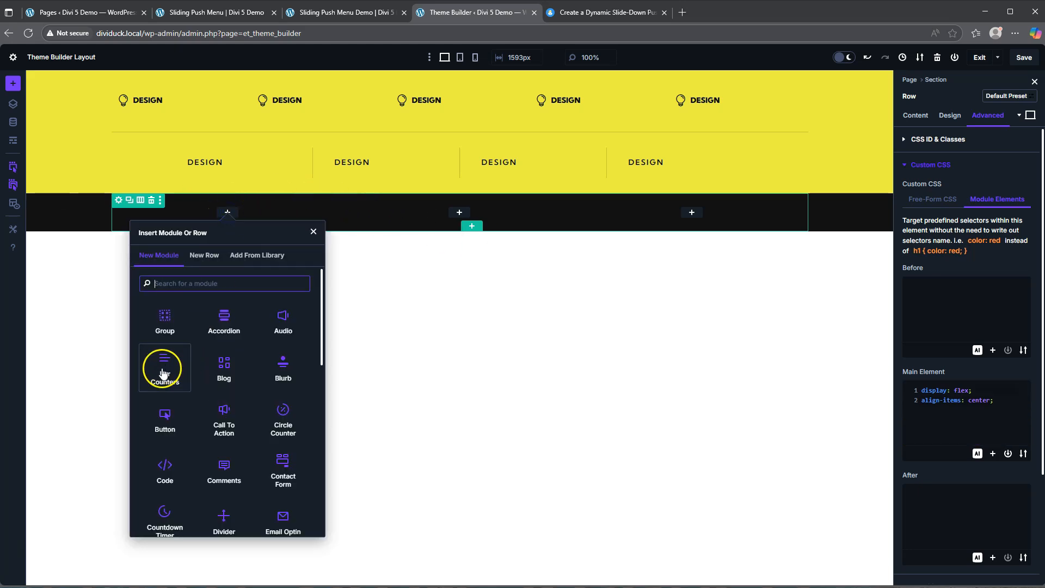
pyautogui.click(165, 429)
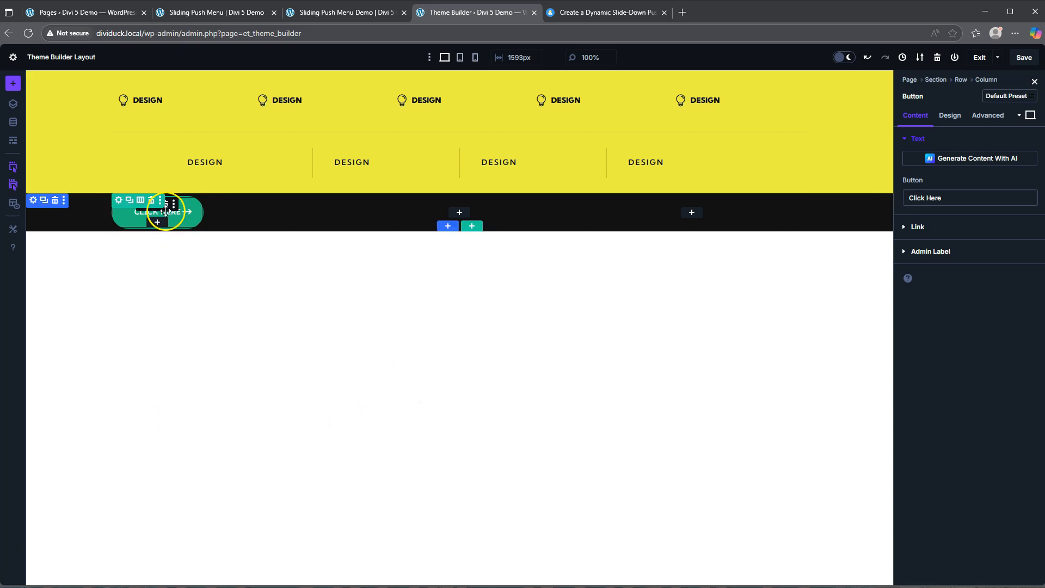
pyautogui.moveTo(949, 200); pyautogui.dragTo(871, 199)
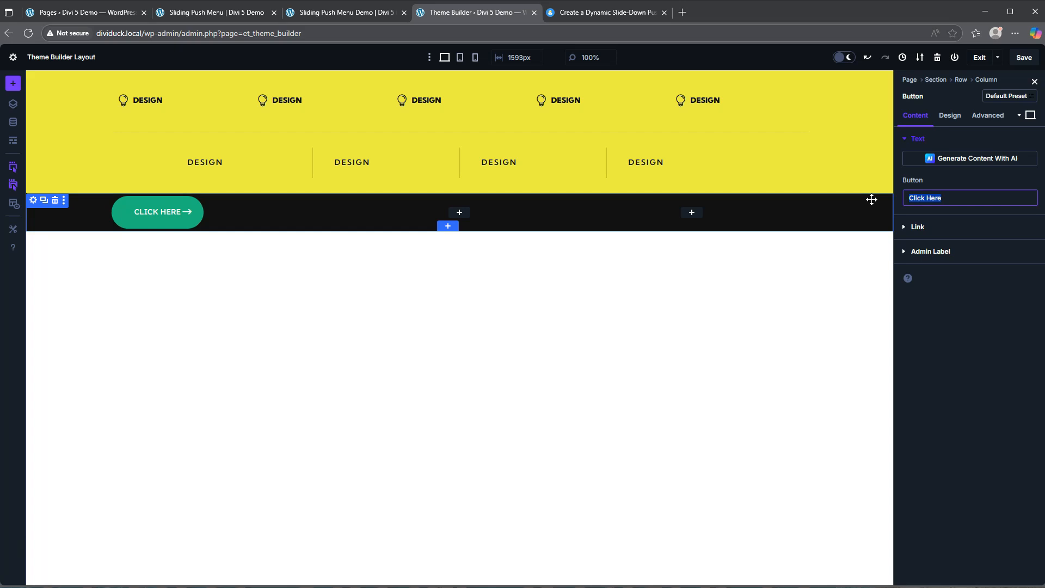
pyautogui.write('sign up')
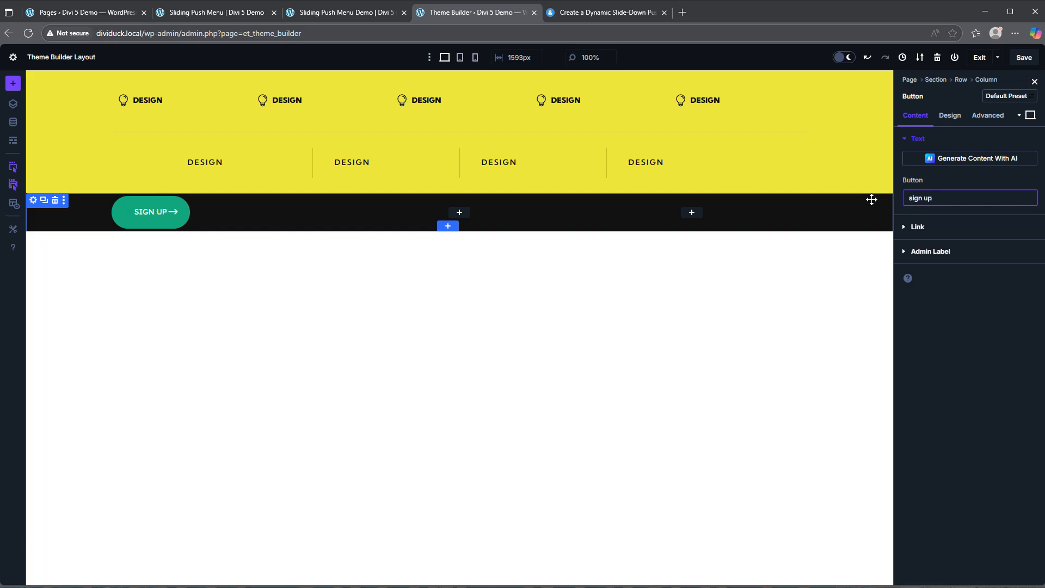
# Step: Set the sign up button's background color to #121212 in its custom button styles
pyautogui.click(956, 114)
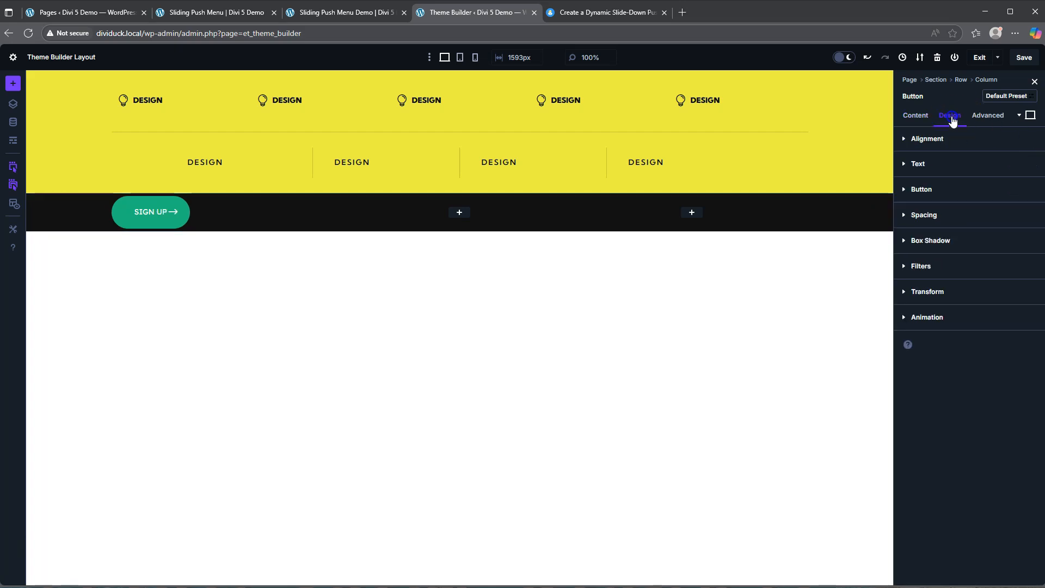
pyautogui.click(918, 191)
pyautogui.click(935, 249)
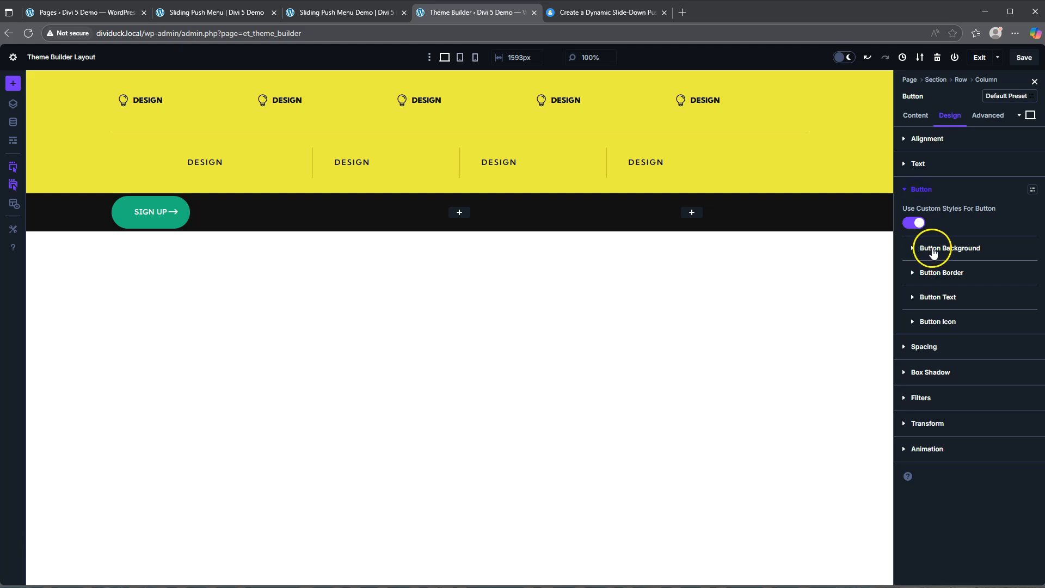
pyautogui.click(955, 387)
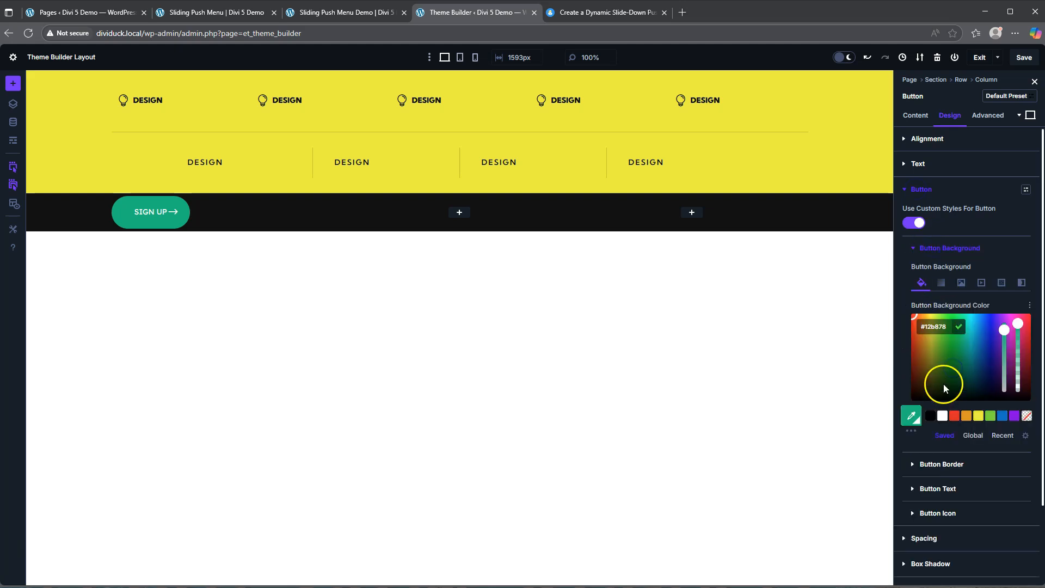
pyautogui.click(946, 325)
pyautogui.write('121212')
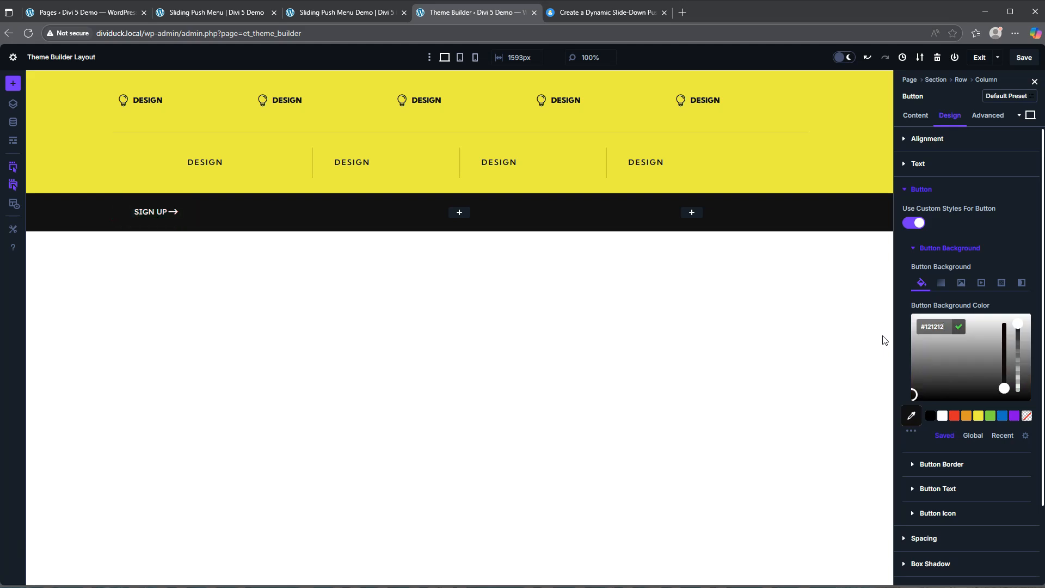
pyautogui.click(931, 344)
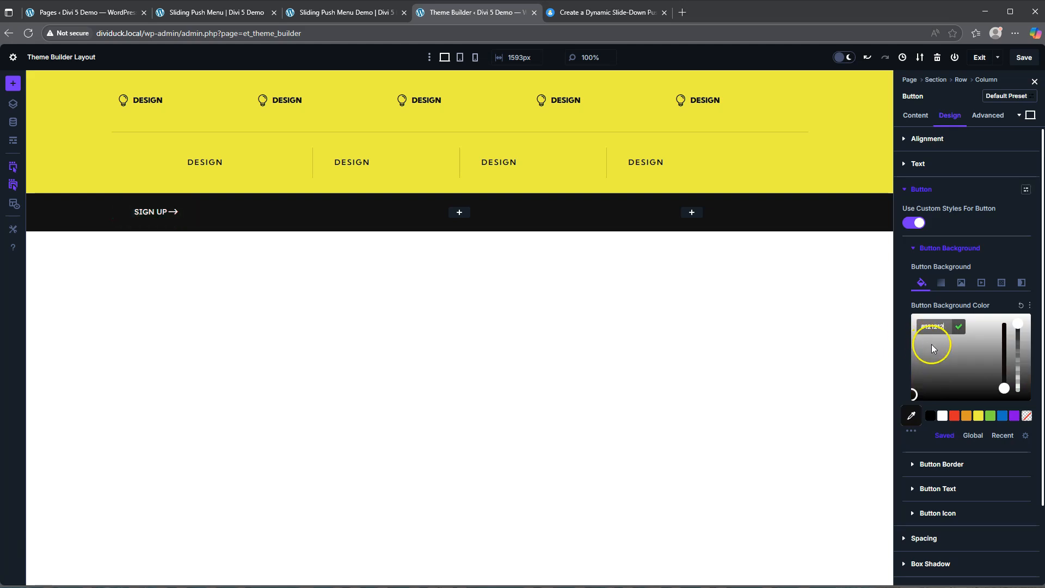
# Step: Set the sign up button's font to Kumbh Sans with the Semi Bold weight
pyautogui.click(948, 488)
pyautogui.scroll(-1, 958, 370)
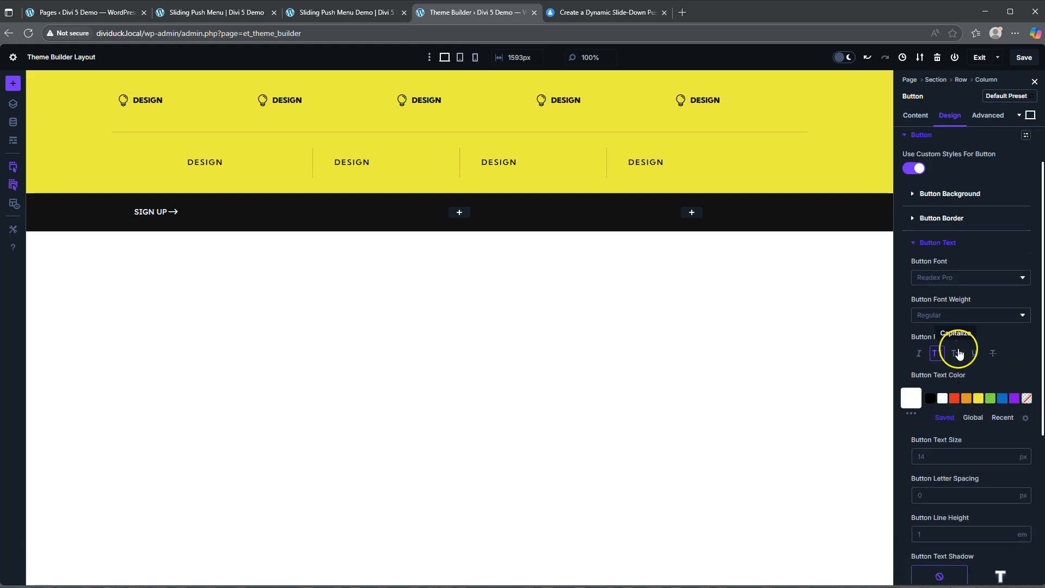
pyautogui.click(957, 272)
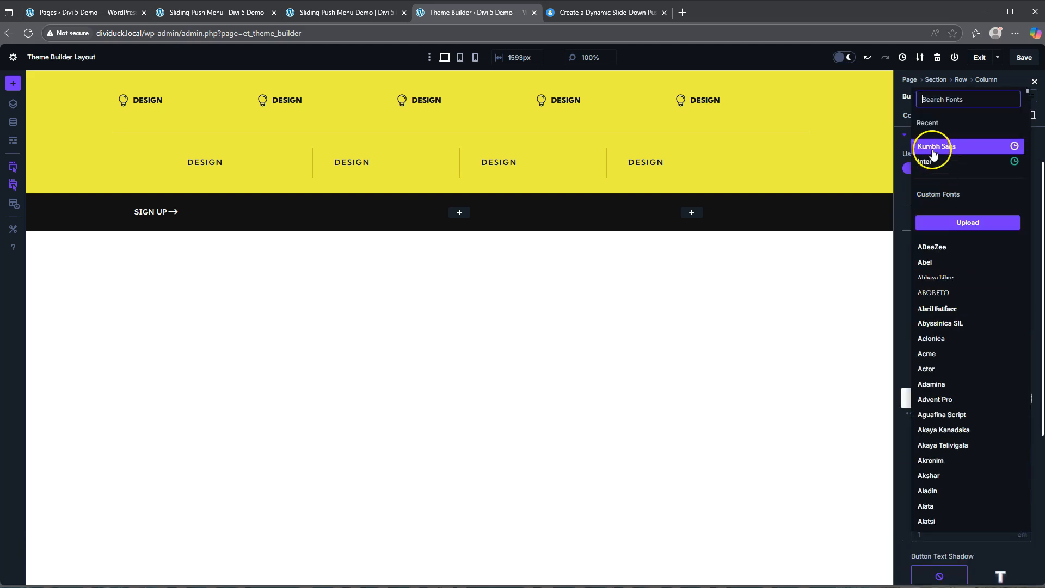
pyautogui.click(936, 146)
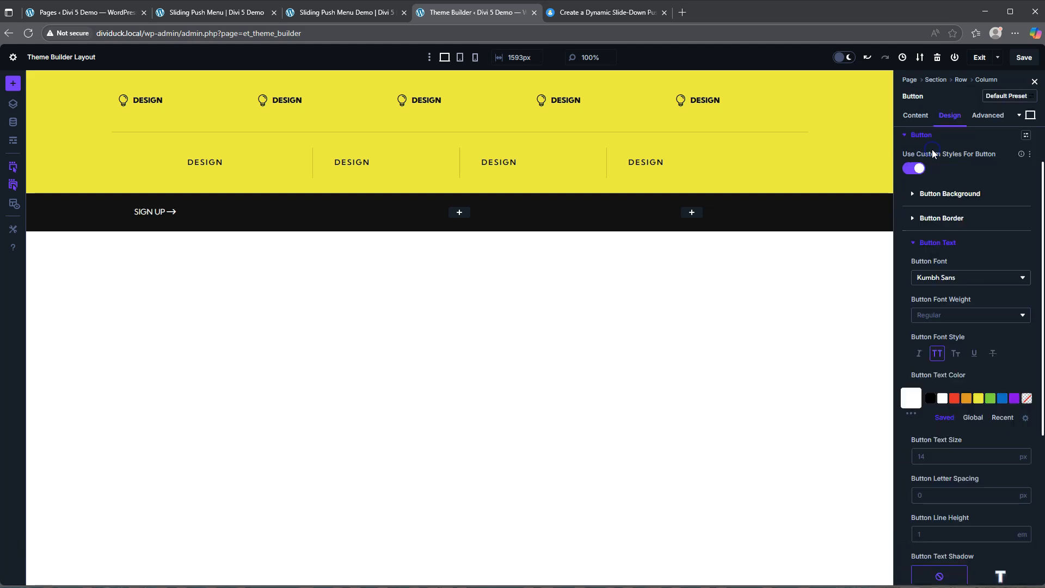
pyautogui.click(943, 319)
pyautogui.click(983, 463)
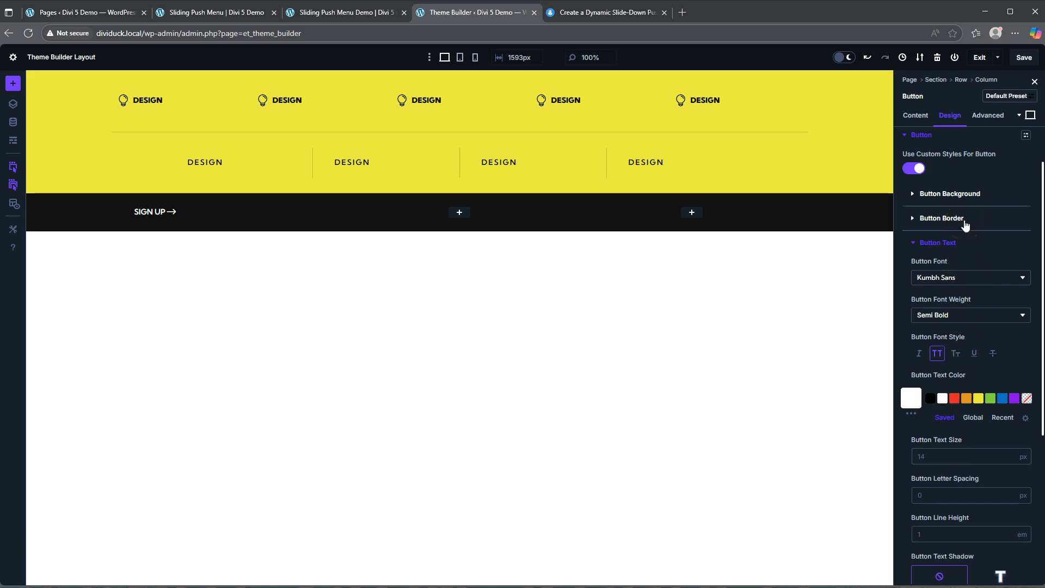
# Step: Insert an Image module in the middle column of the dark row
pyautogui.click(954, 266)
pyautogui.scroll(-4, 952, 342)
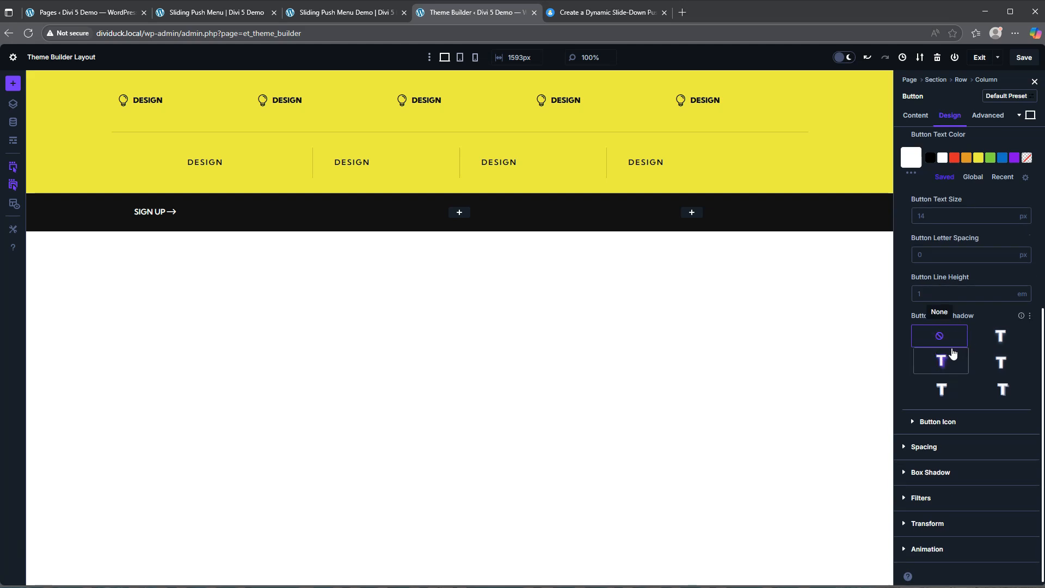
pyautogui.click(458, 212)
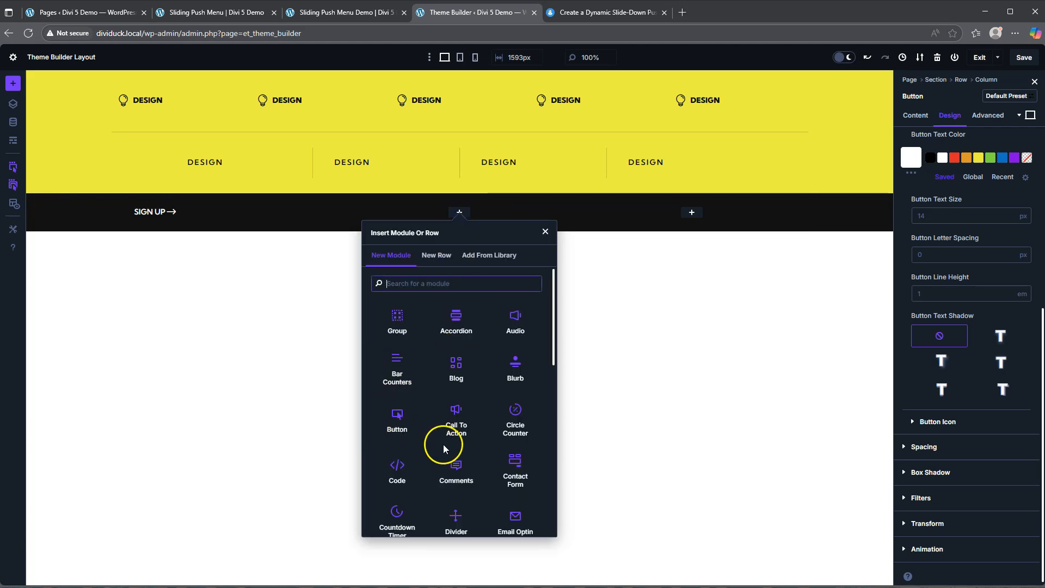
pyautogui.scroll(-2, 469, 438)
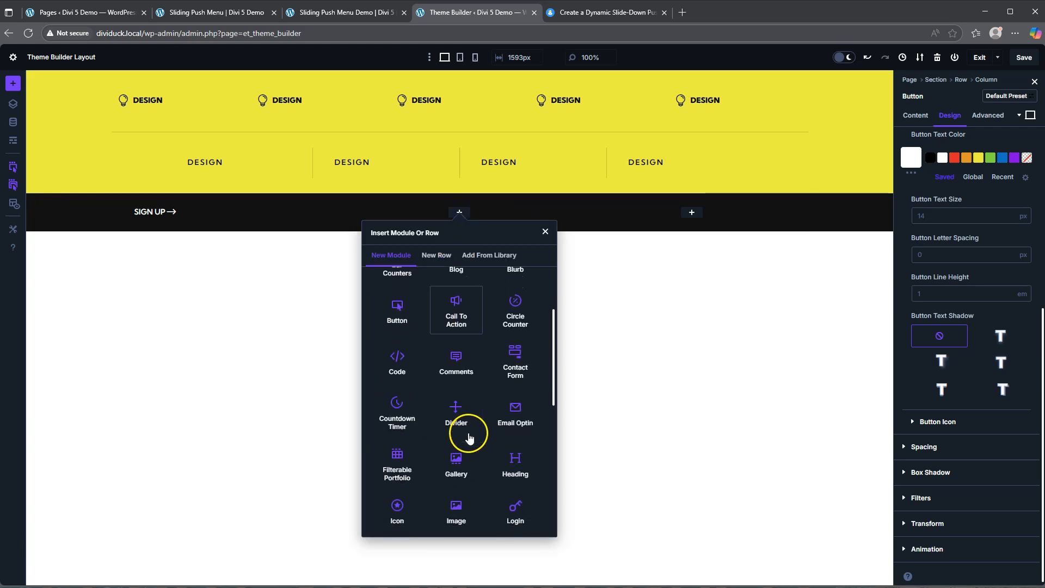
pyautogui.click(445, 517)
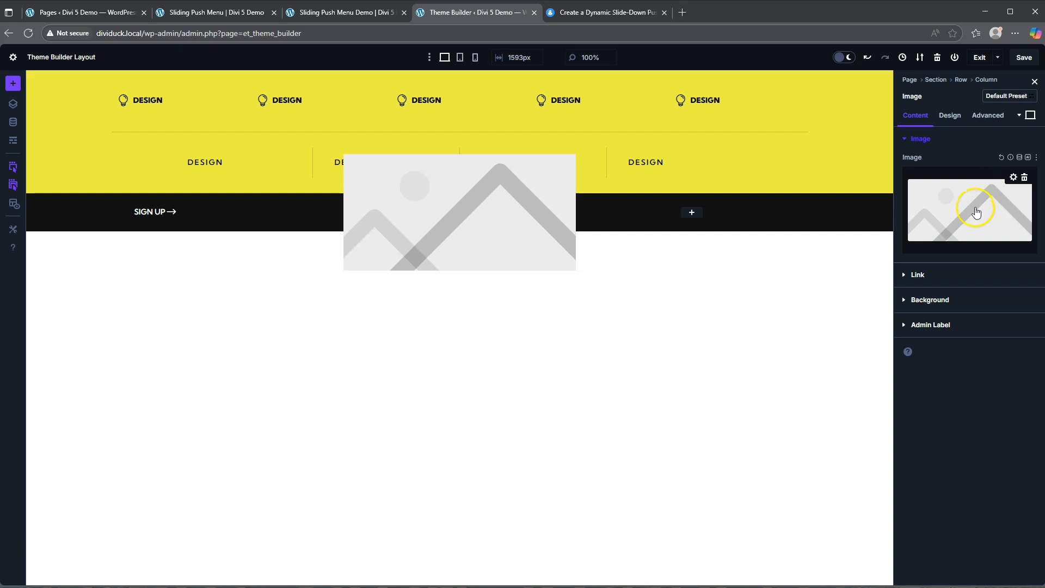
# Step: Replace the placeholder image with the white circled D logo from the media library
pyautogui.click(1020, 157)
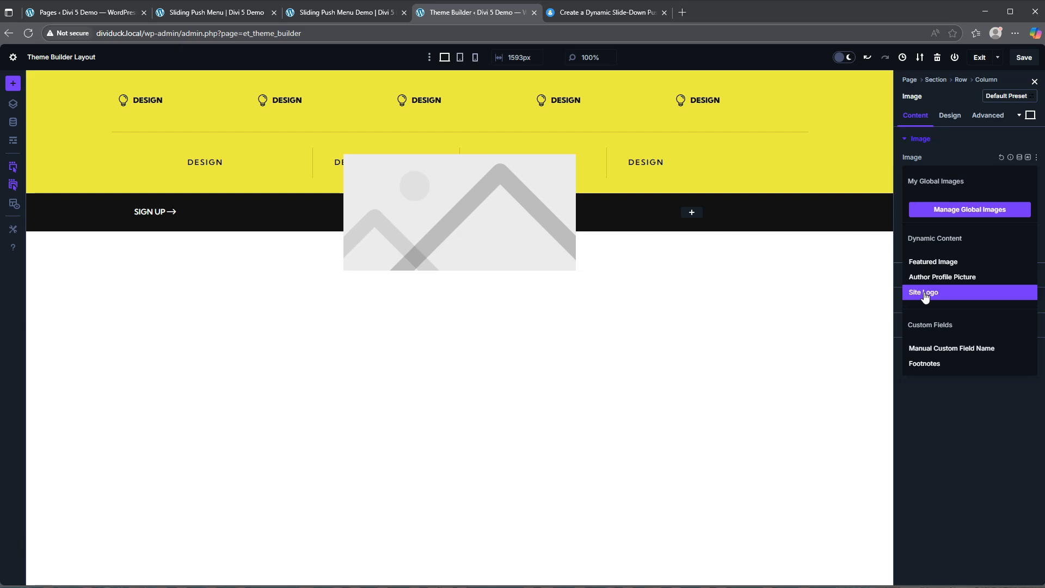
pyautogui.click(956, 154)
pyautogui.click(952, 137)
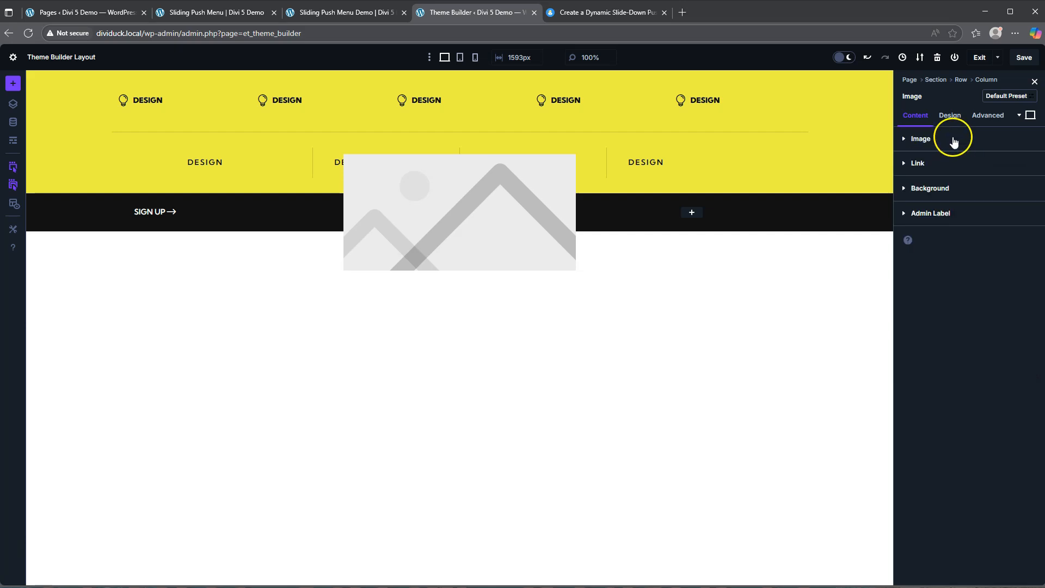
pyautogui.click(957, 212)
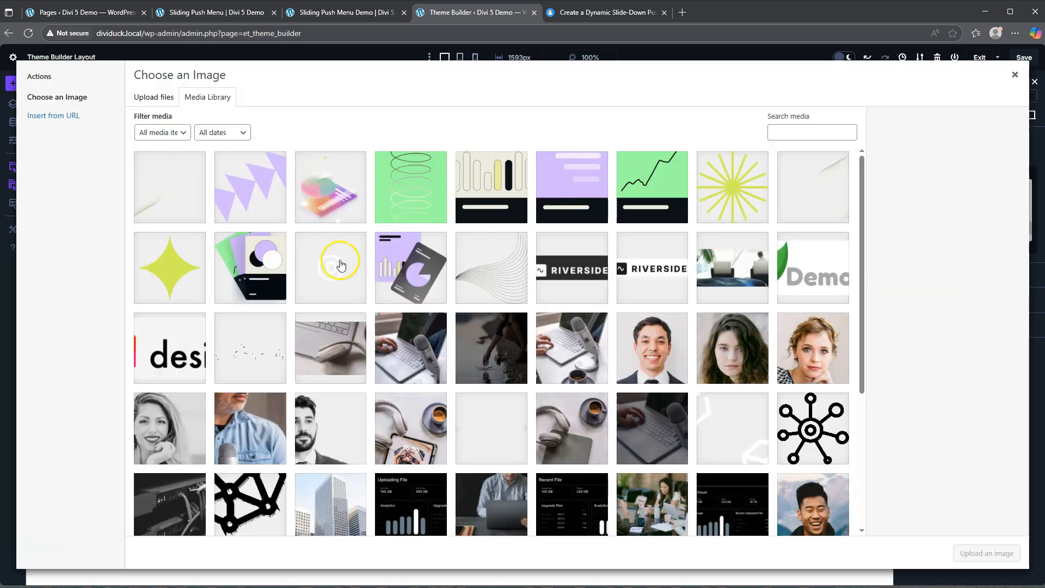
pyautogui.click(338, 263)
pyautogui.click(986, 554)
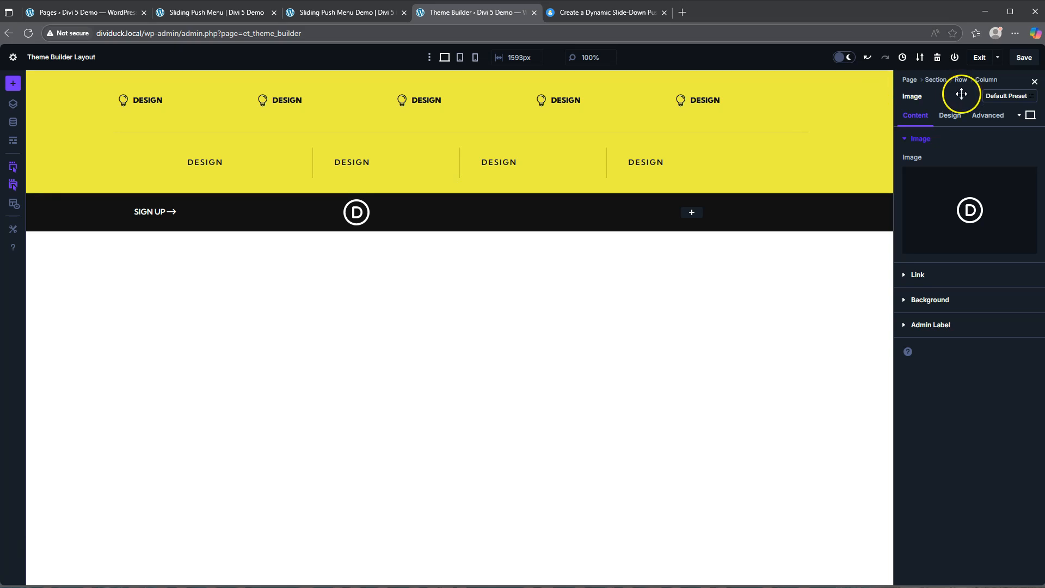
# Step: Center the logo image and set its maximum height to 55 px
pyautogui.click(949, 115)
pyautogui.click(945, 139)
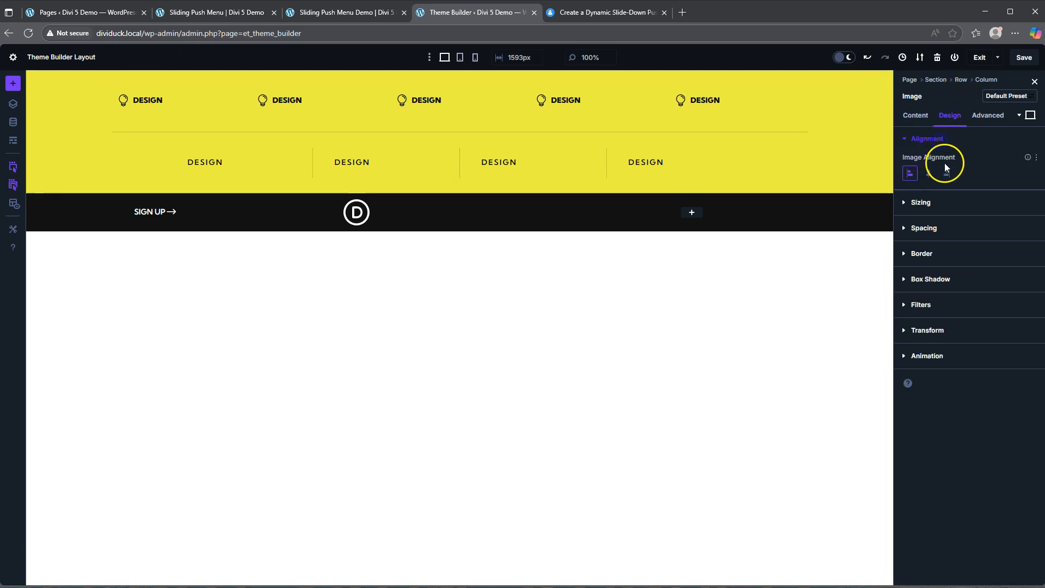
pyautogui.click(929, 174)
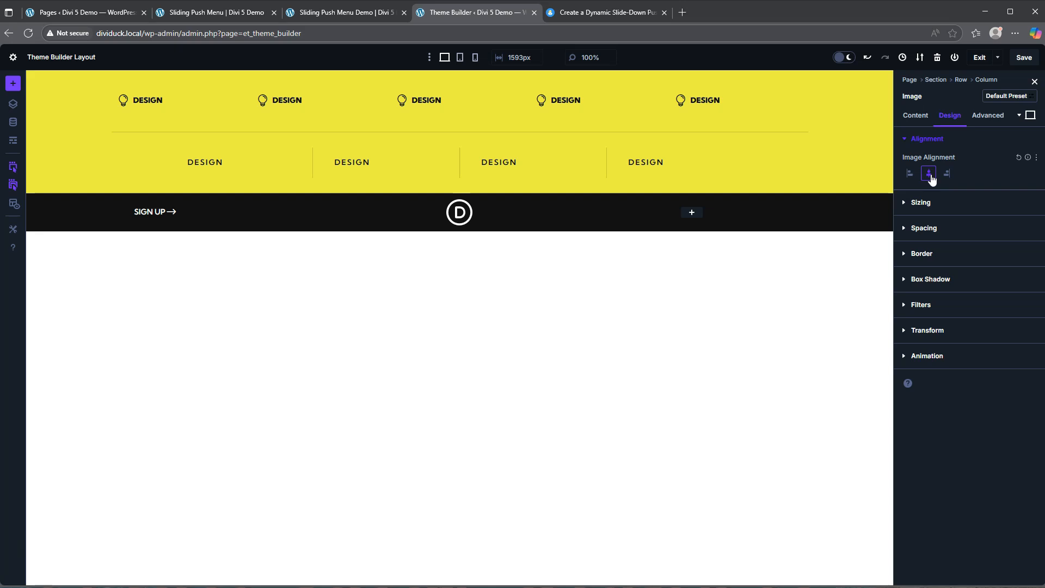
pyautogui.click(937, 201)
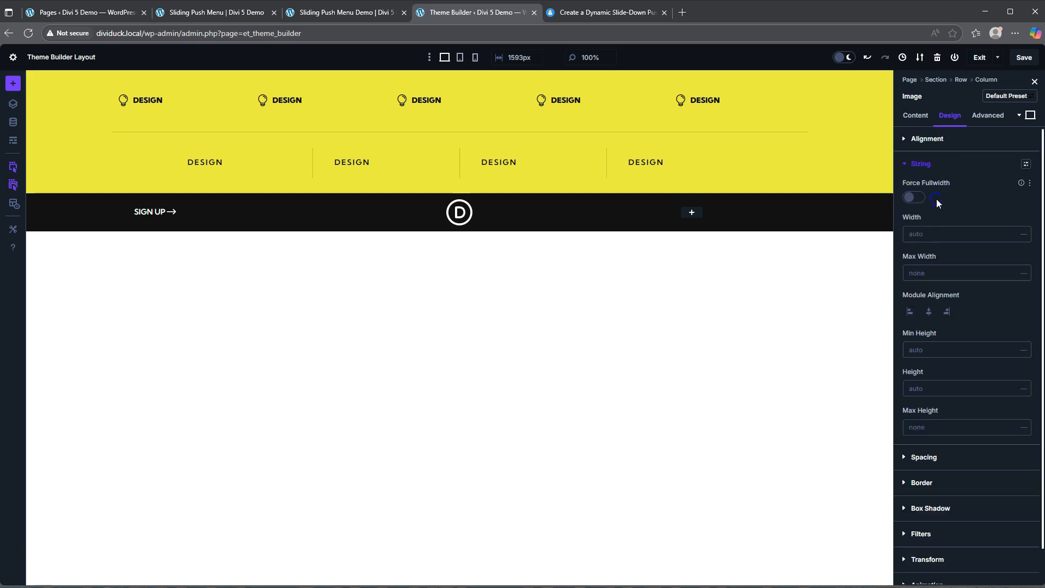
pyautogui.click(933, 425)
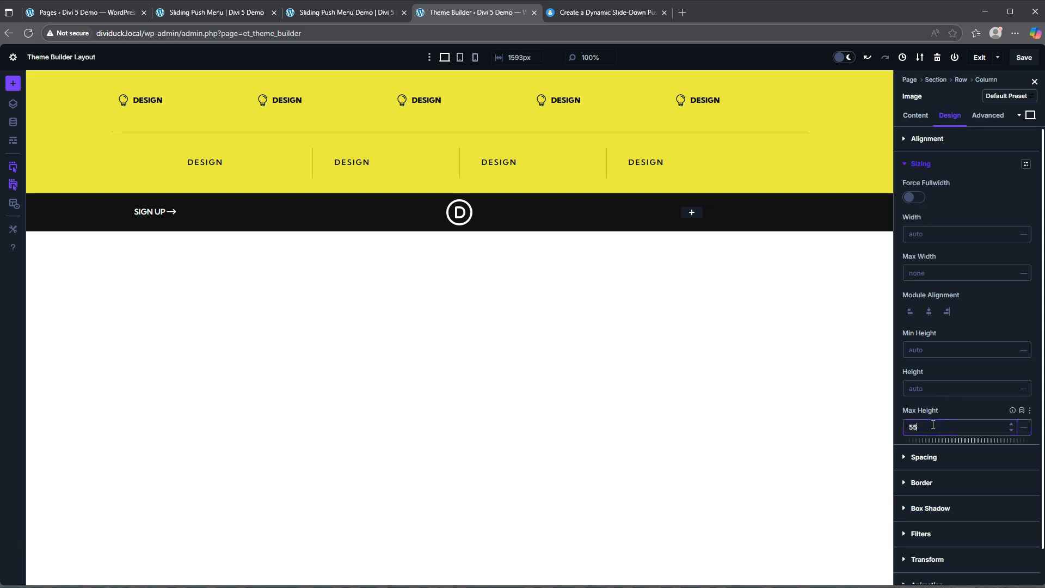
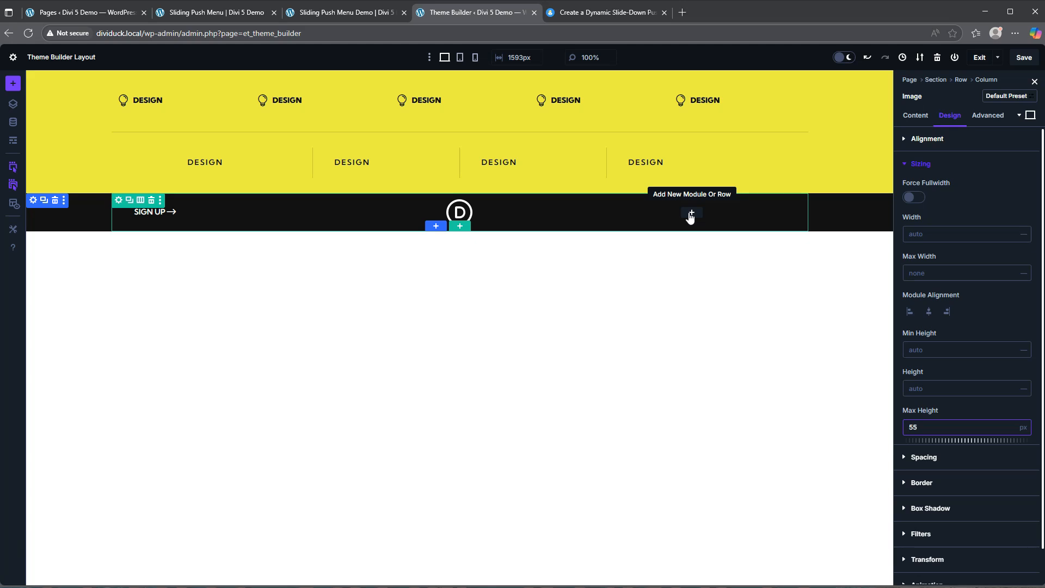
# Step: Insert a Text module in the third column of the dark row
pyautogui.click(690, 214)
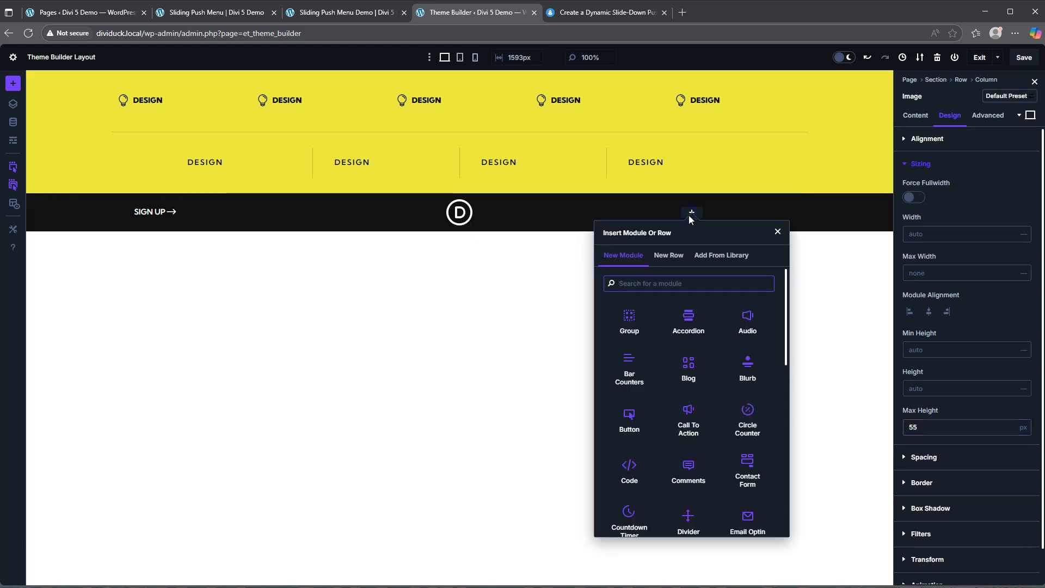
pyautogui.scroll(-10, 687, 434)
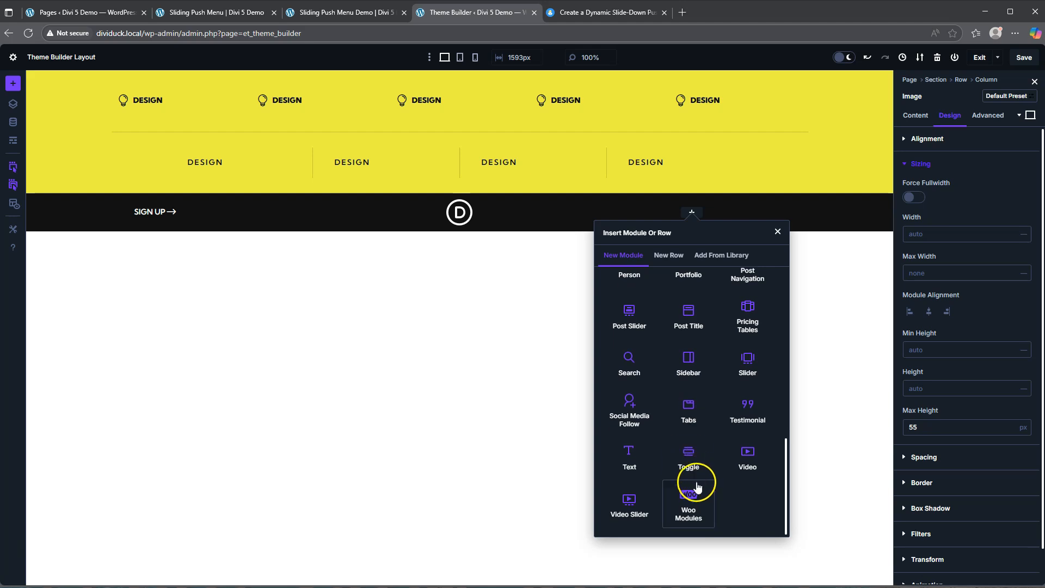
pyautogui.click(640, 461)
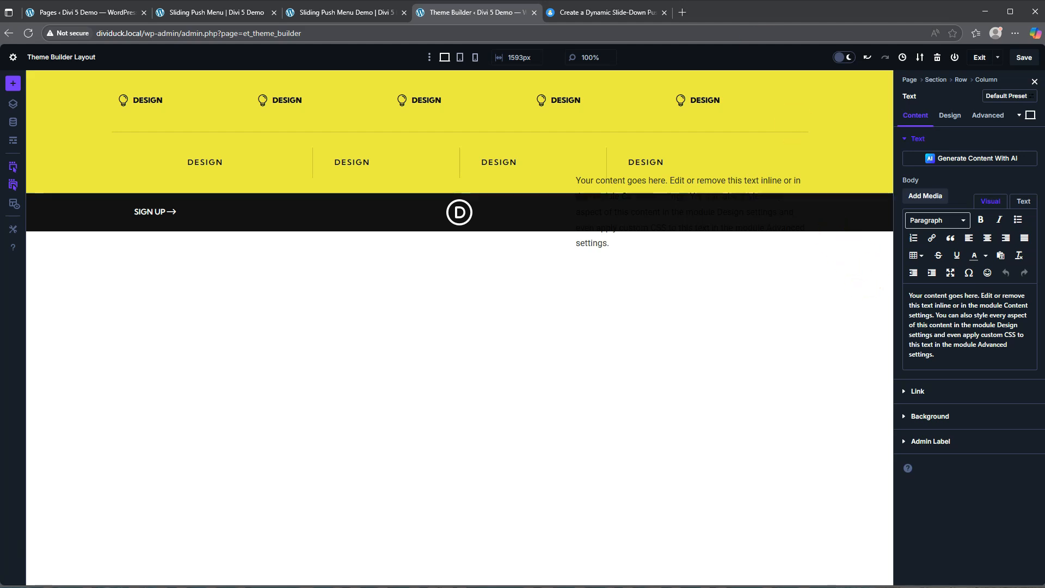
# Step: Switch to the slide-down push menu tutorial page and copy the full Hamburger Menu HTML code
pyautogui.click(620, 12)
pyautogui.scroll(-1, 455, 339)
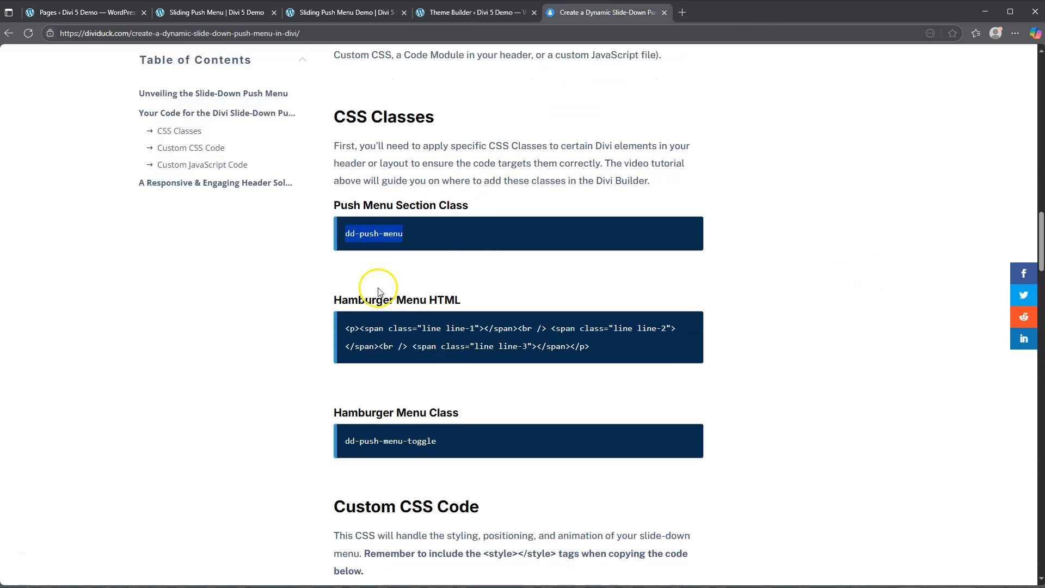
pyautogui.click(346, 329)
pyautogui.moveTo(346, 329); pyautogui.dragTo(597, 366)
pyautogui.hotkey('ctrl', 'c')
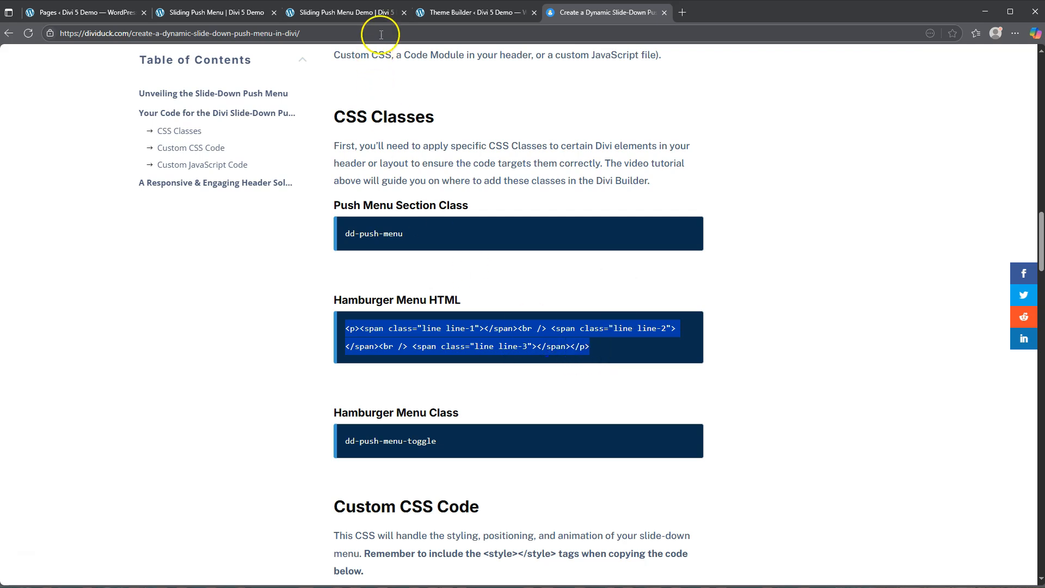
# Step: Back in the Theme Builder, replace the Text module's placeholder body with the copied hamburger HTML in the code view
pyautogui.click(455, 13)
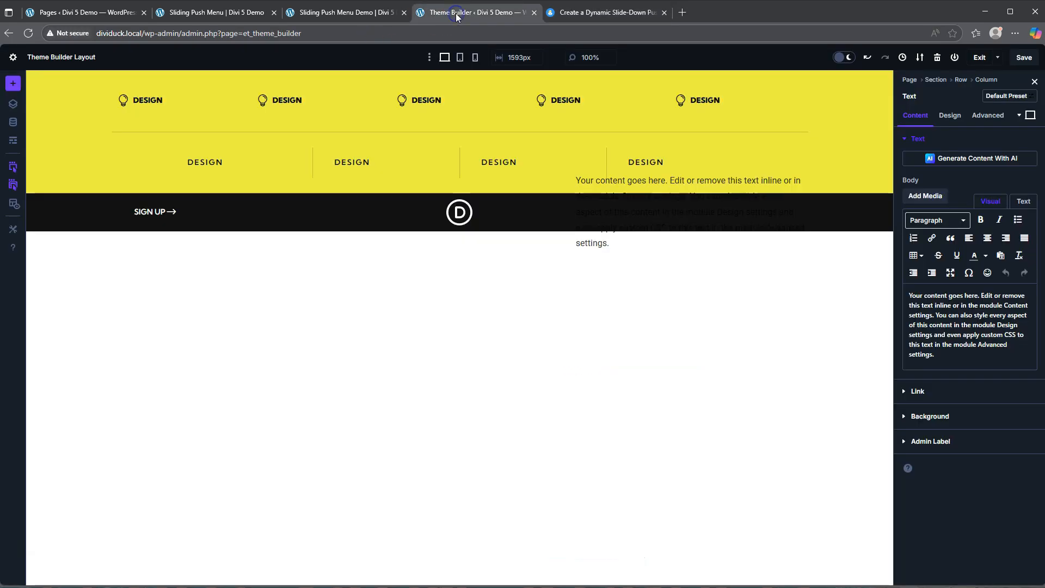
pyautogui.click(1022, 201)
pyautogui.moveTo(1000, 278); pyautogui.dragTo(921, 214)
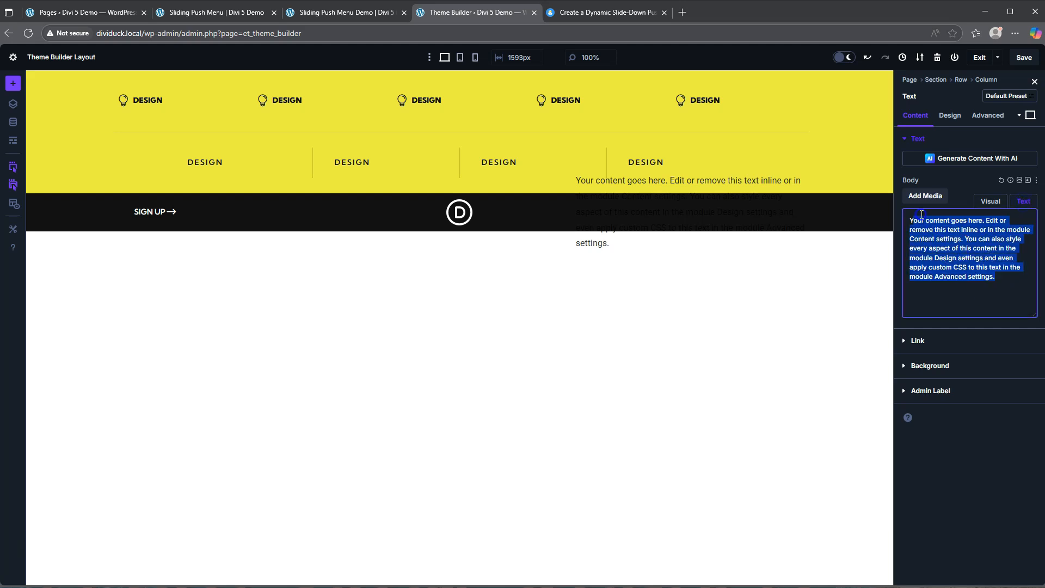
pyautogui.hotkey('ctrl', 'v')
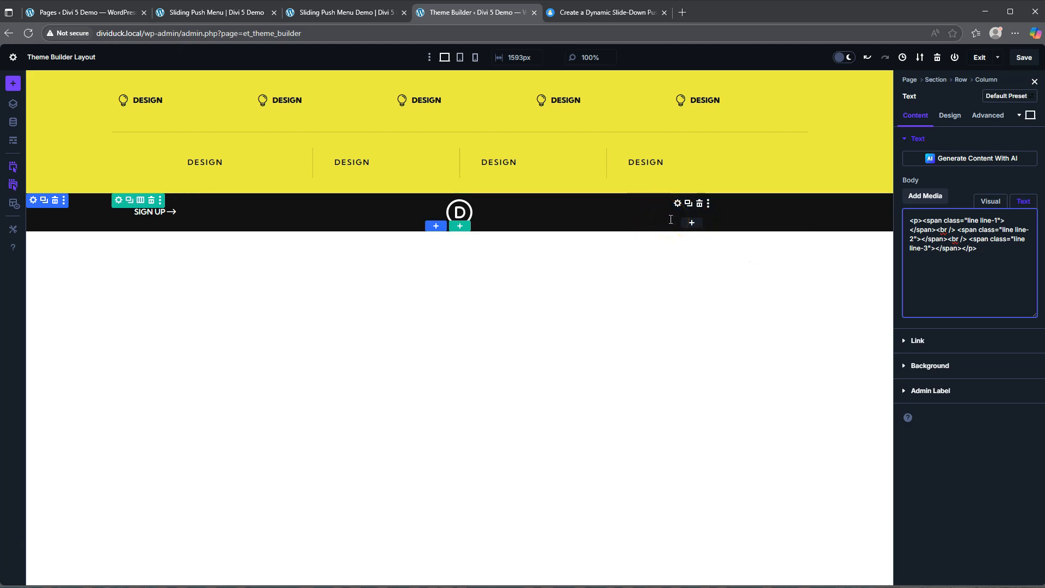
# Step: Give the Text module the saved yellow background color and set its text color to #121212
pyautogui.click(922, 363)
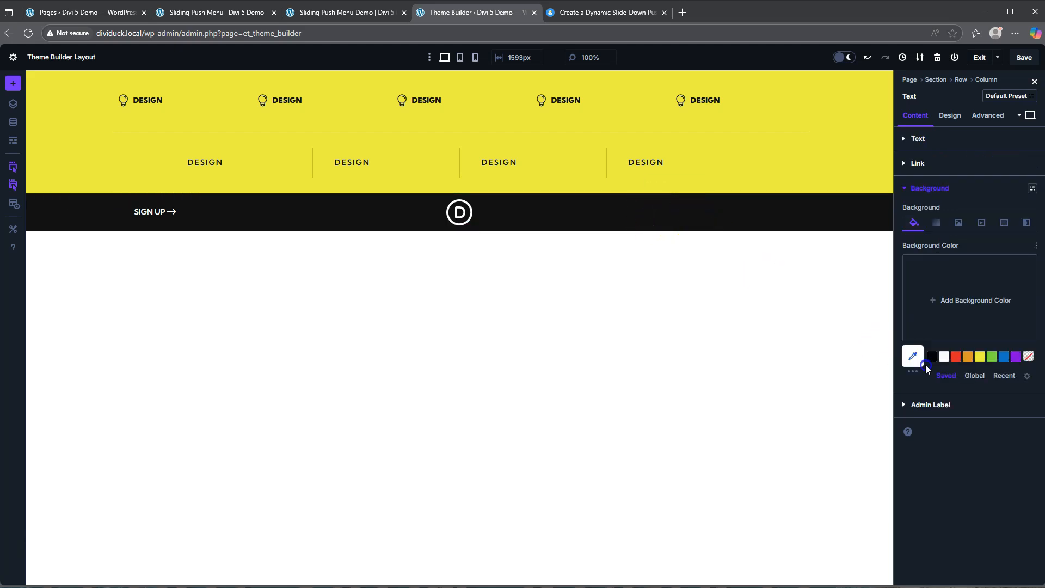
pyautogui.click(980, 356)
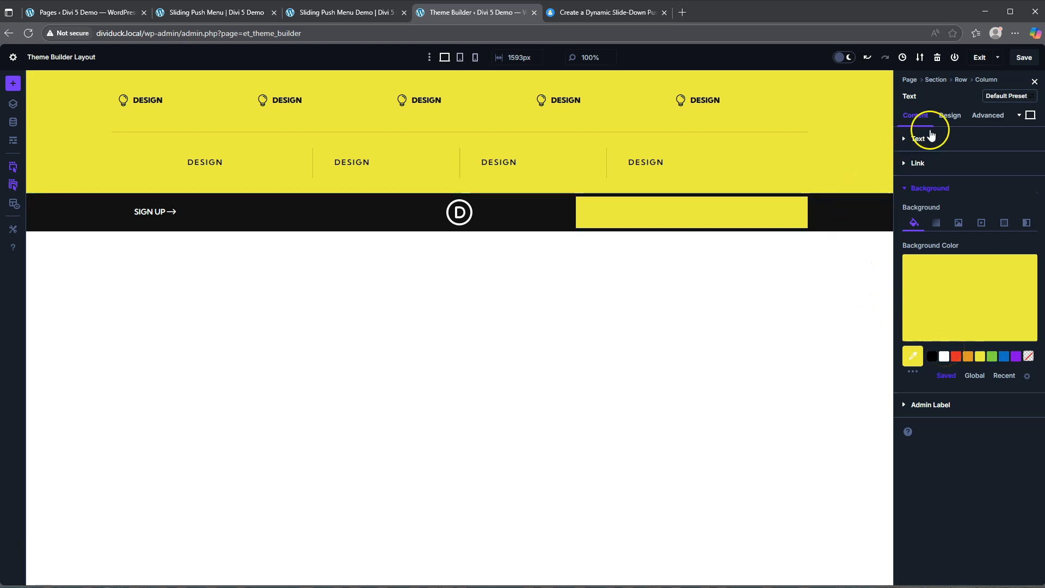
pyautogui.click(950, 116)
pyautogui.click(932, 139)
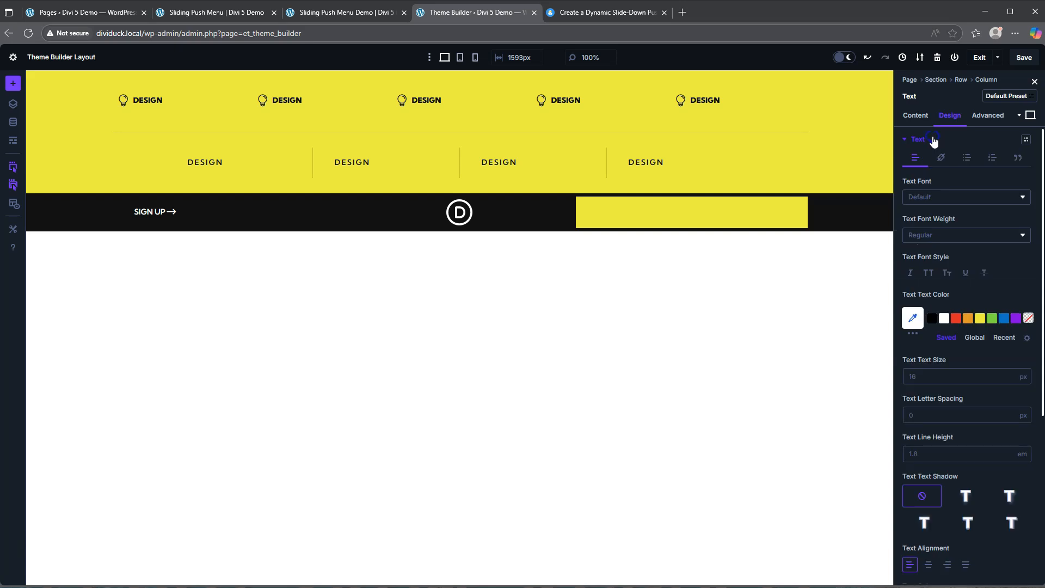
pyautogui.click(913, 319)
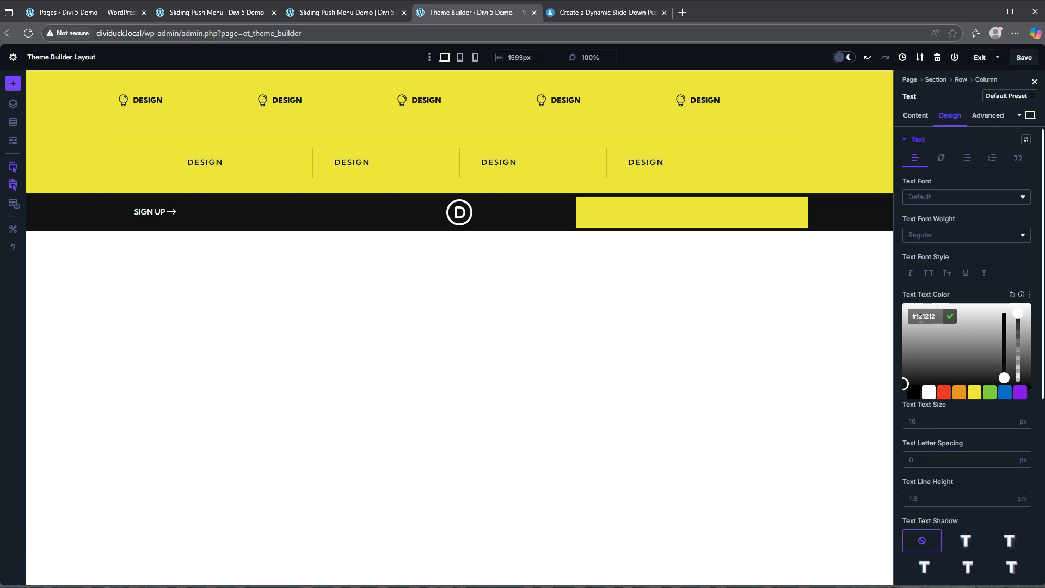
pyautogui.click(917, 139)
# Step: Size the Text module to 70 px wide and 70 px high, and align it to the right of its column
pyautogui.click(927, 197)
pyautogui.click(928, 226)
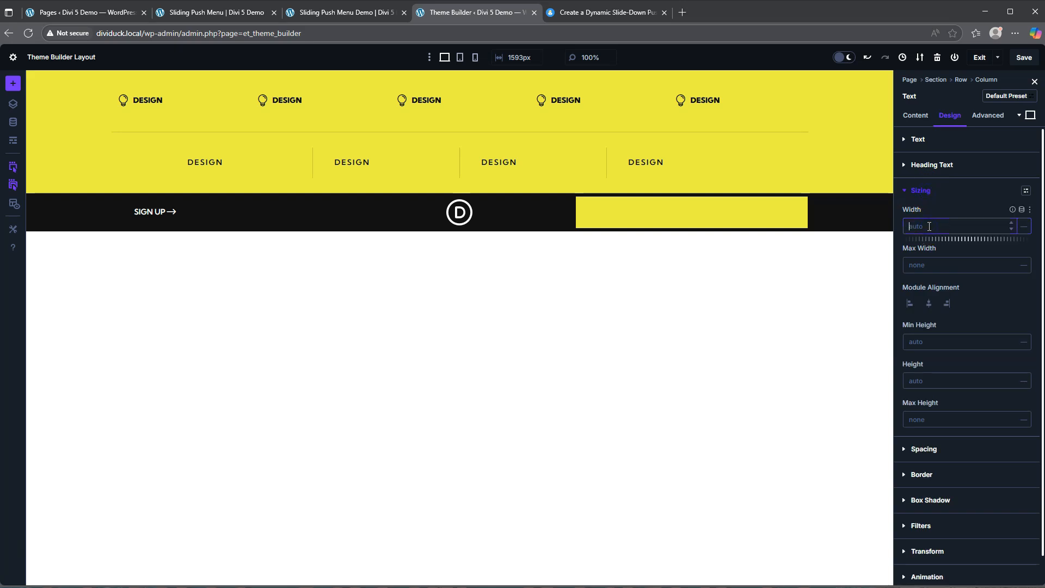
pyautogui.write('70')
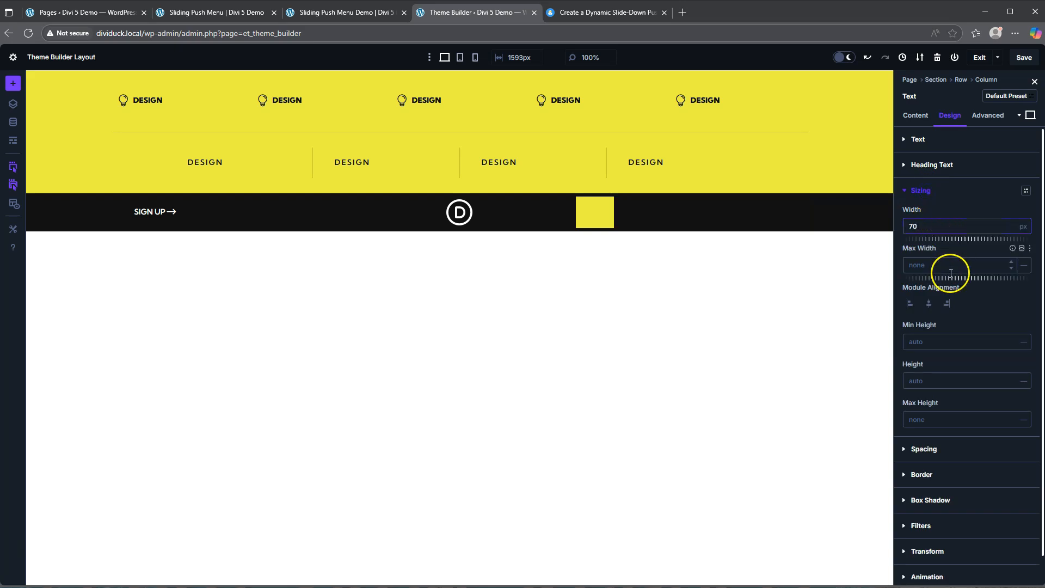
pyautogui.click(947, 304)
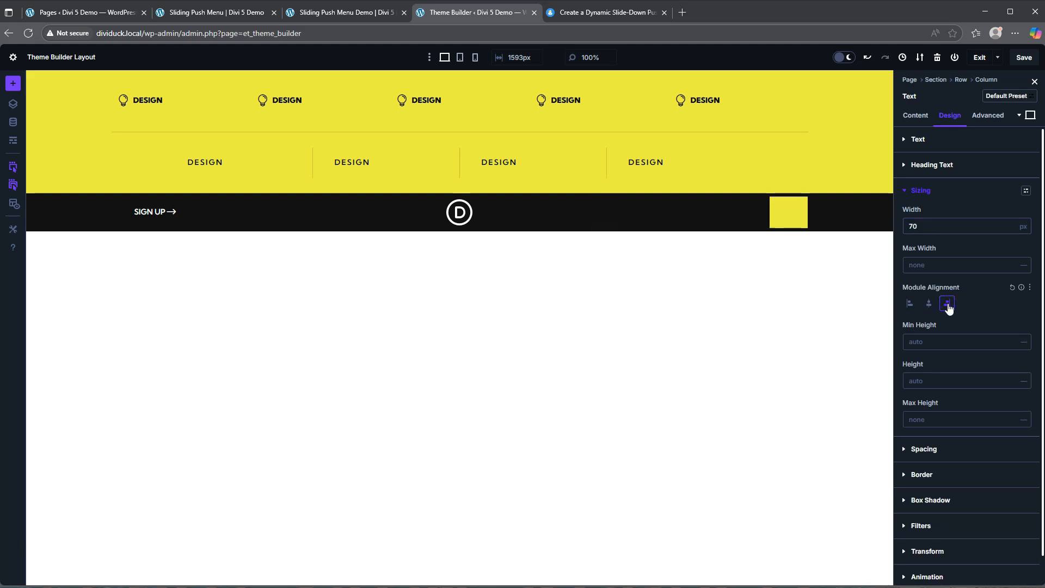
pyautogui.click(947, 380)
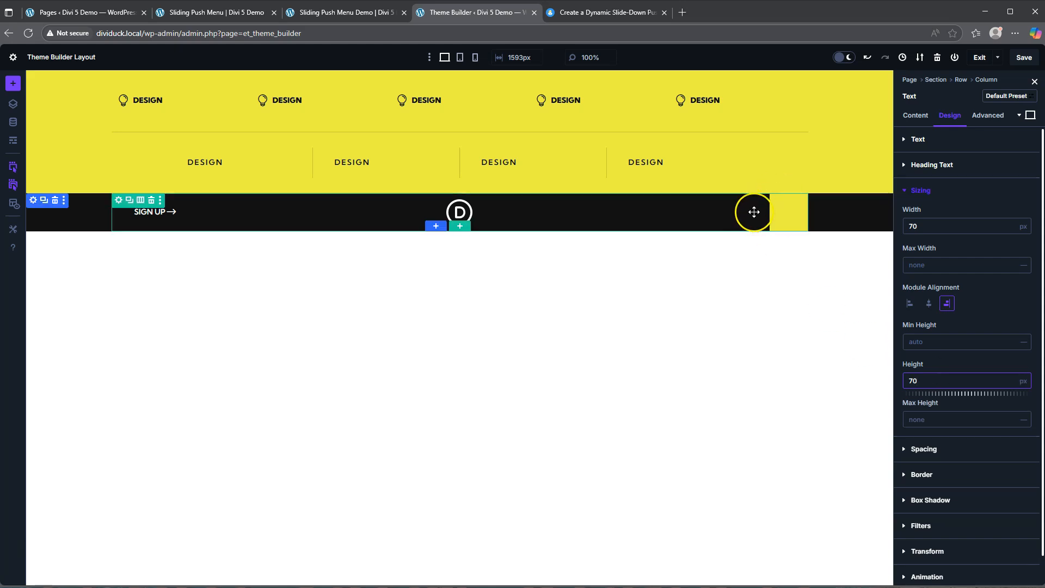
# Step: Set the Text module's top and bottom padding to 20 px and apply matching left and right padding
pyautogui.click(933, 454)
pyautogui.click(933, 335)
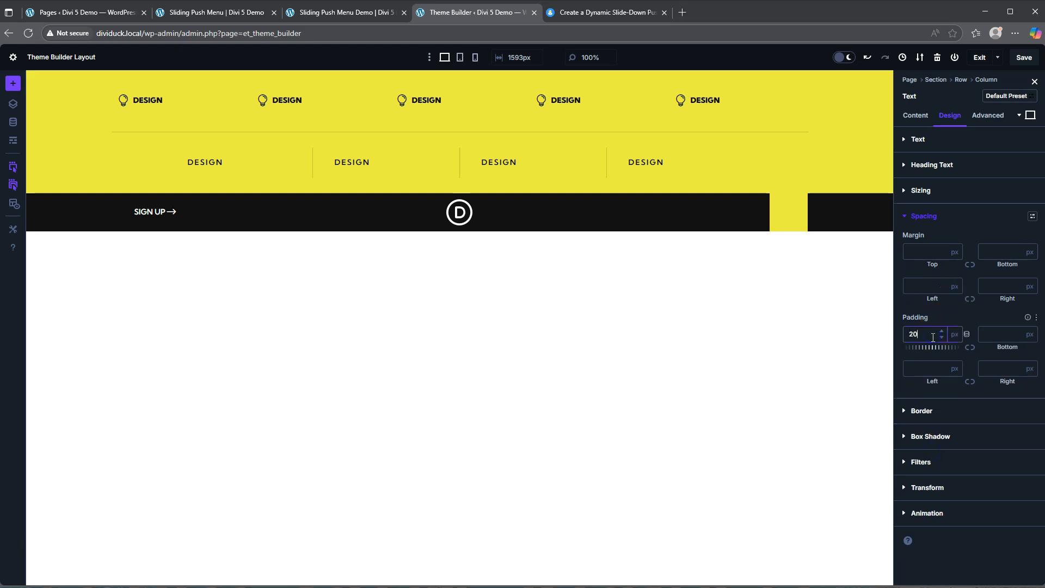
pyautogui.click(970, 346)
pyautogui.click(927, 369)
pyautogui.click(969, 381)
# Step: Copy the Hamburger Menu Class from the tutorial article and give the Text module the CSS class dd-push-menu-toggle
pyautogui.click(988, 117)
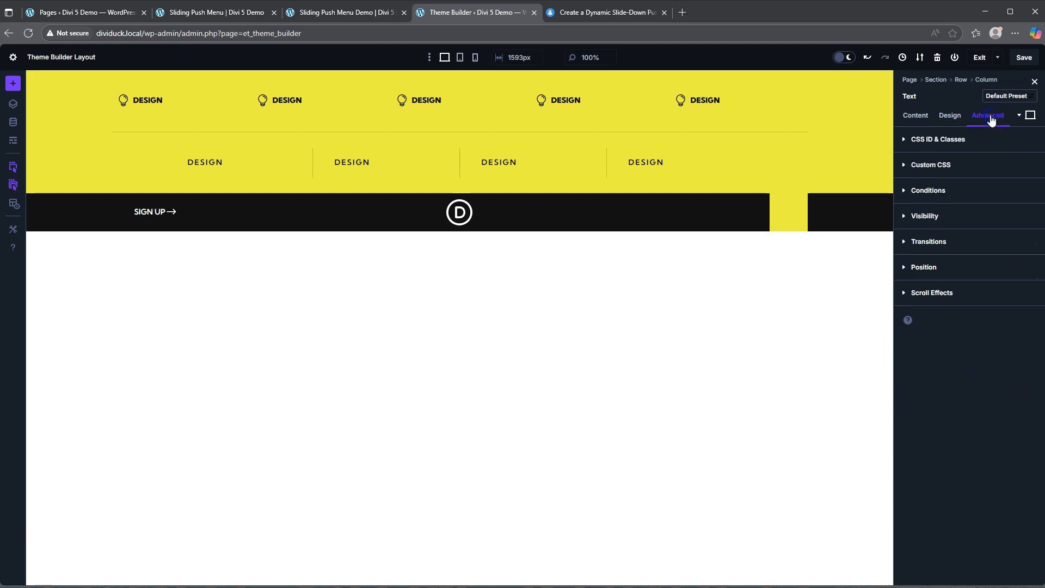
pyautogui.click(952, 141)
pyautogui.click(925, 212)
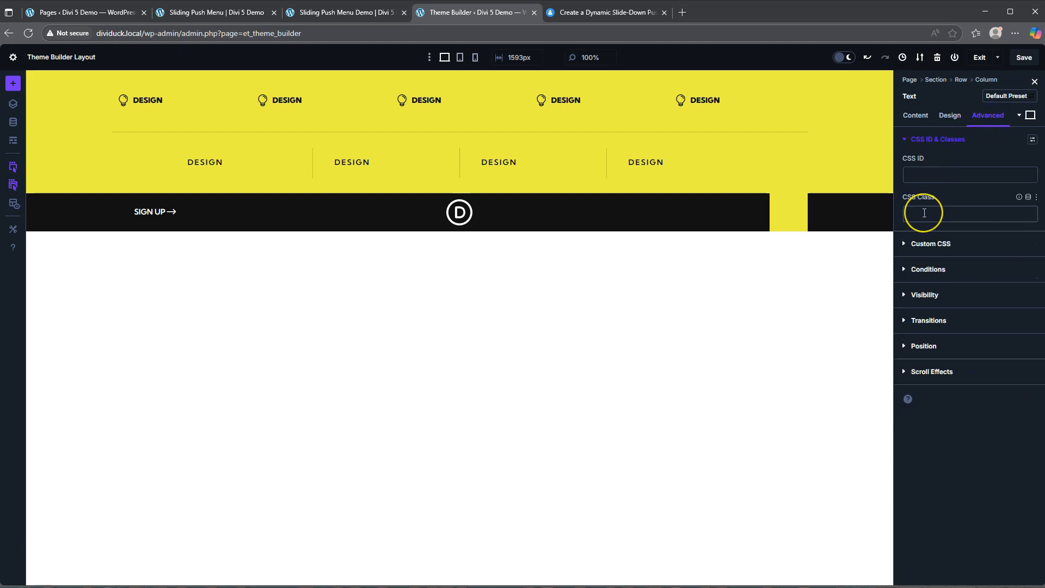
pyautogui.click(609, 13)
pyautogui.scroll(-3, 442, 234)
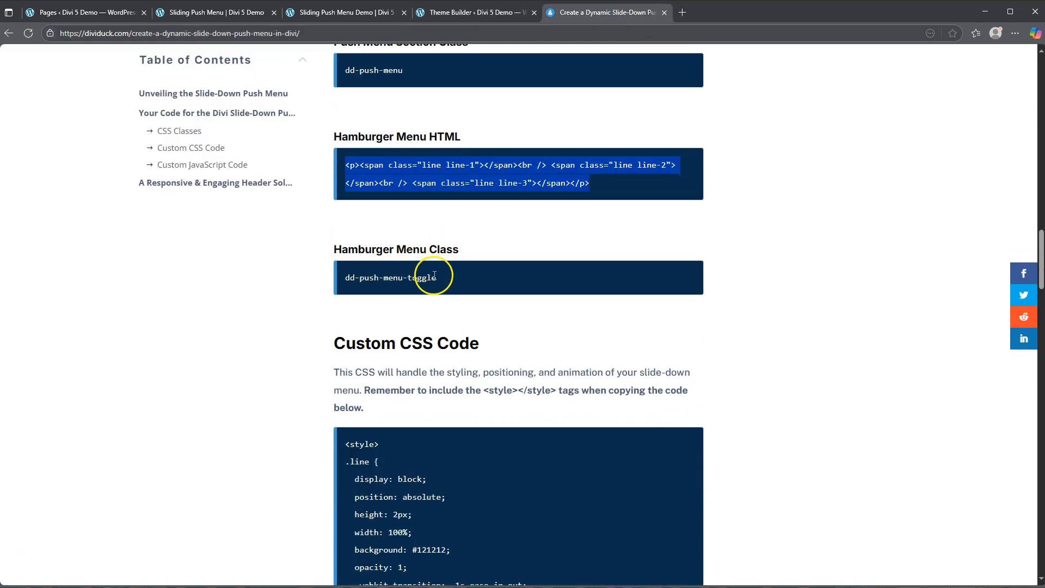
pyautogui.moveTo(444, 279); pyautogui.dragTo(346, 275)
pyautogui.hotkey('ctrl', 'c')
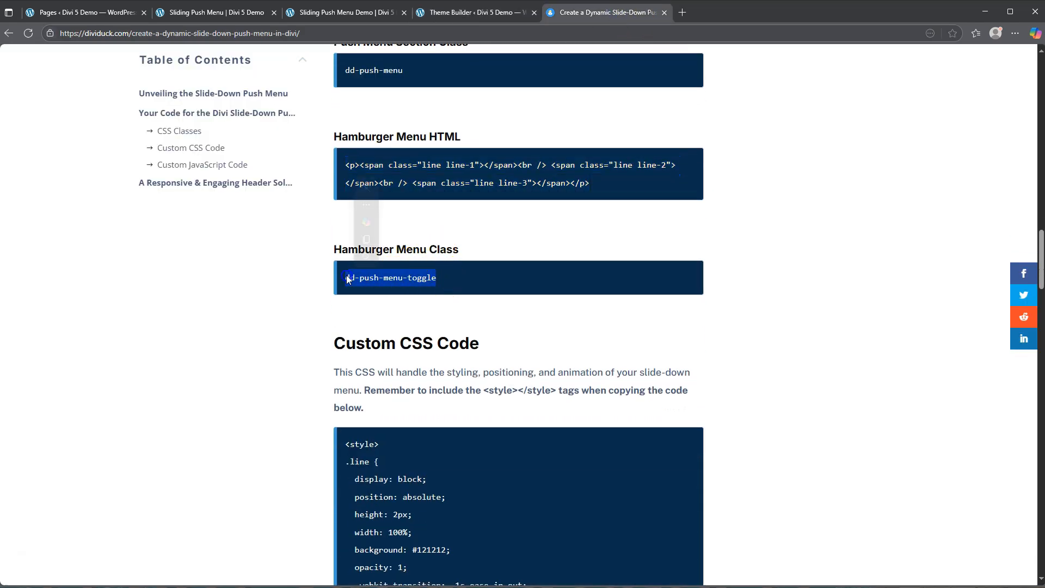
pyautogui.click(440, 12)
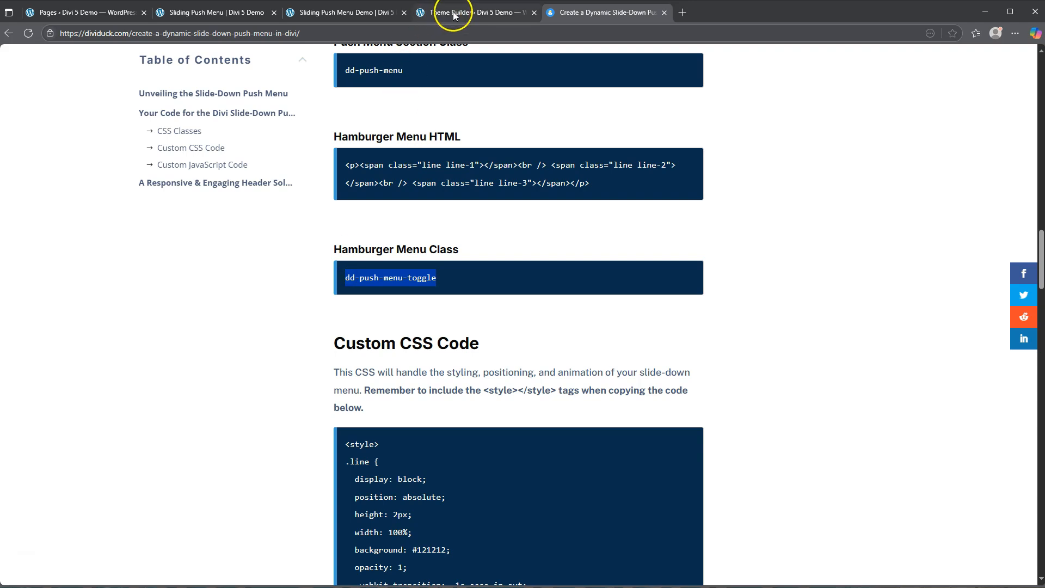
pyautogui.click(936, 207)
pyautogui.hotkey('ctrl', 'v')
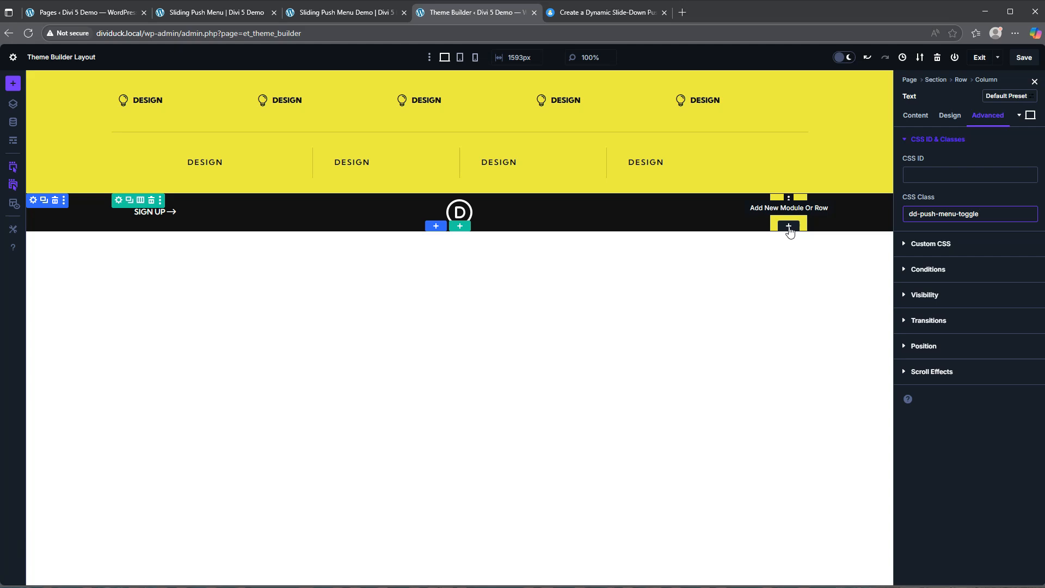
# Step: Examine the Custom CSS field in the Divi Theme Options and the head and body code fields under Integration
pyautogui.click(81, 12)
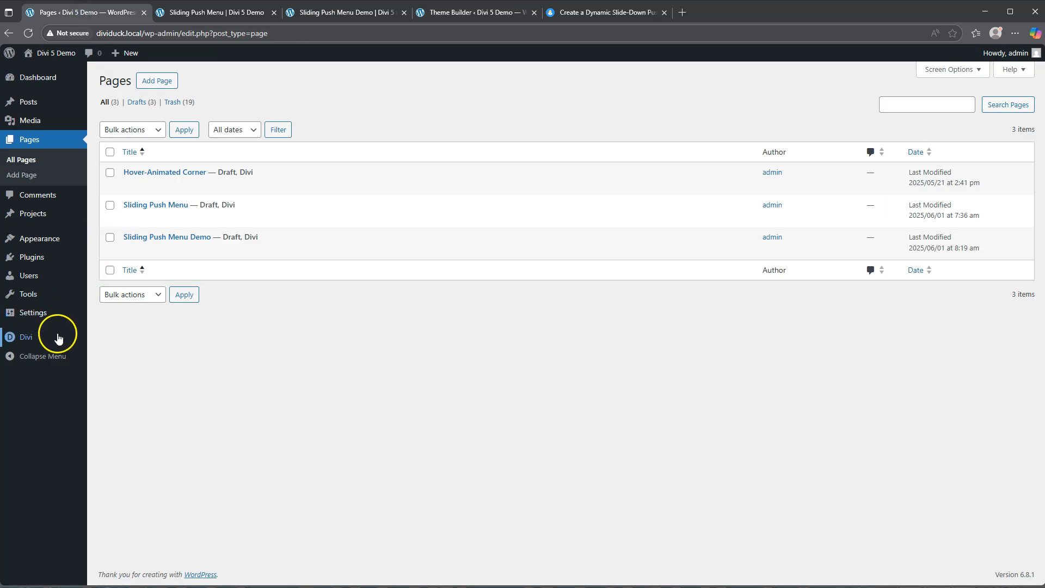
pyautogui.moveTo(56, 335)
pyautogui.click(121, 369)
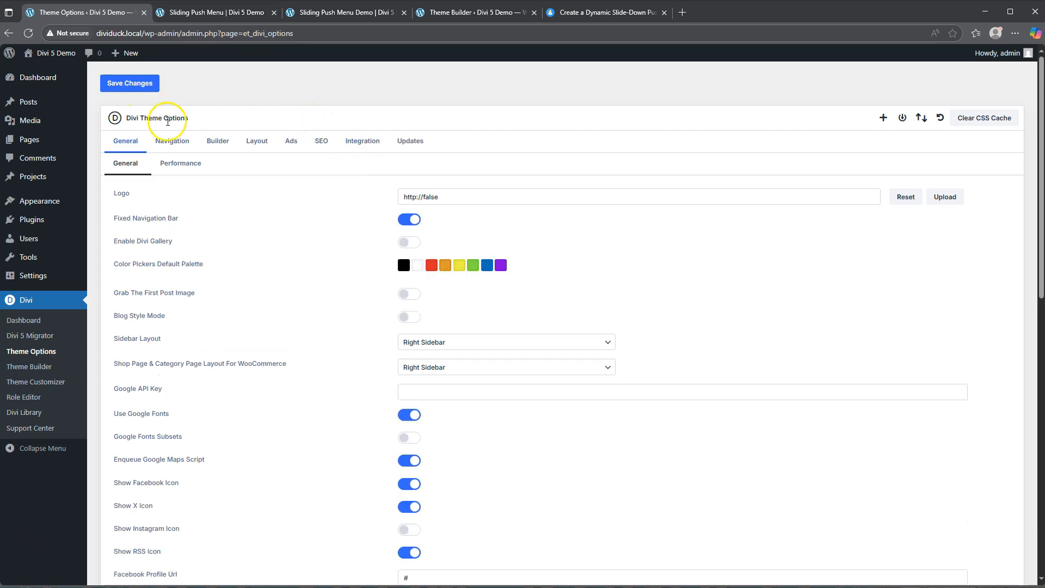
pyautogui.scroll(-3, 236, 278)
pyautogui.scroll(-8, 236, 278)
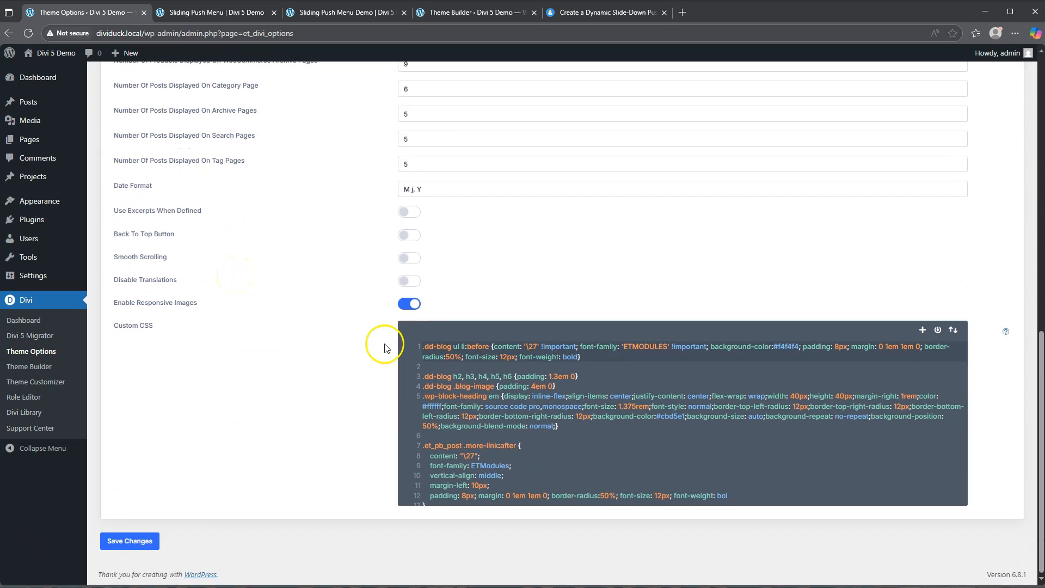
pyautogui.scroll(-1, 522, 443)
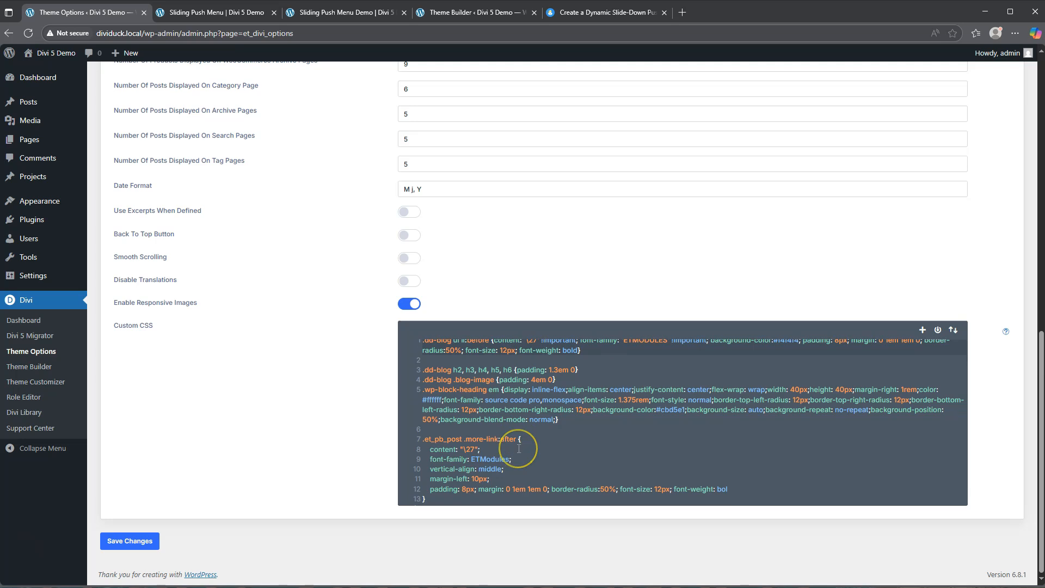
pyautogui.scroll(1, 519, 448)
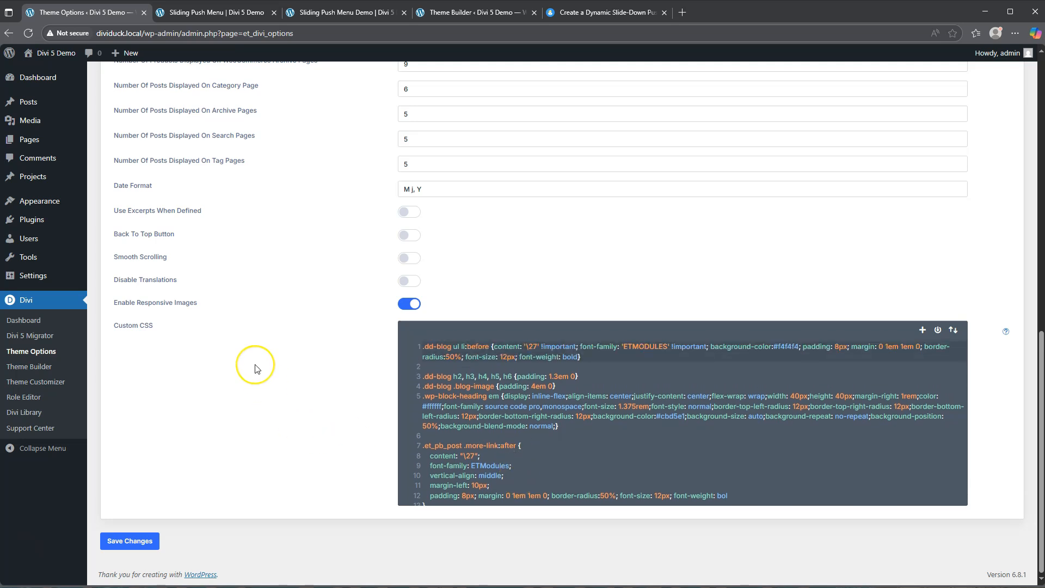
pyautogui.scroll(10, 255, 366)
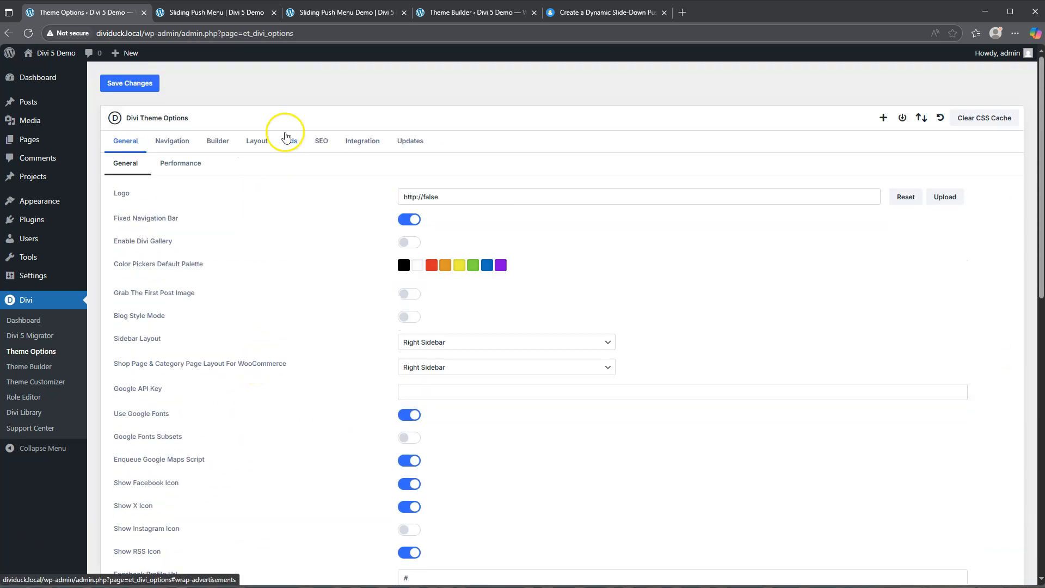
pyautogui.click(363, 146)
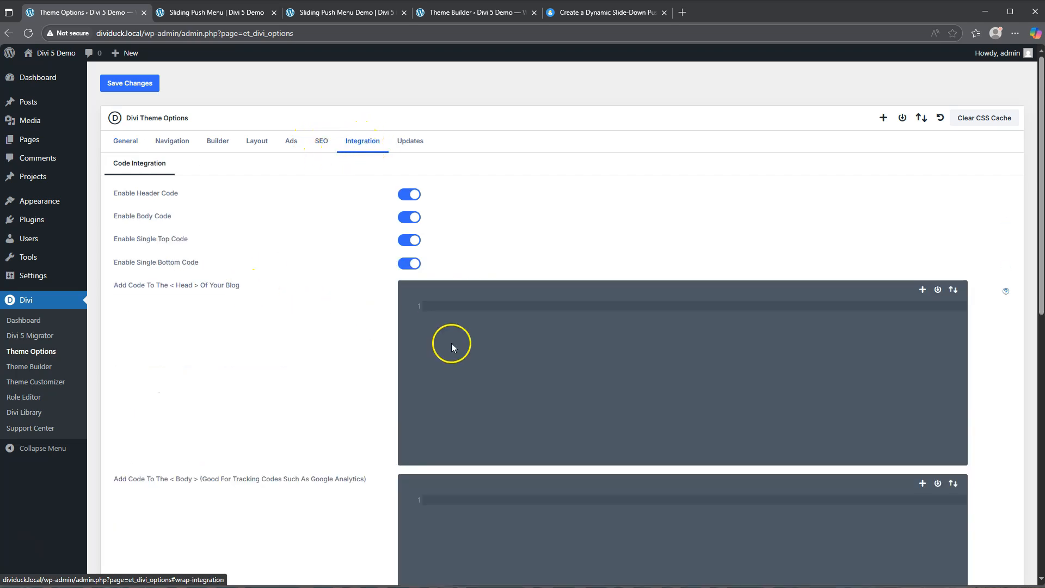
pyautogui.scroll(-4, 452, 345)
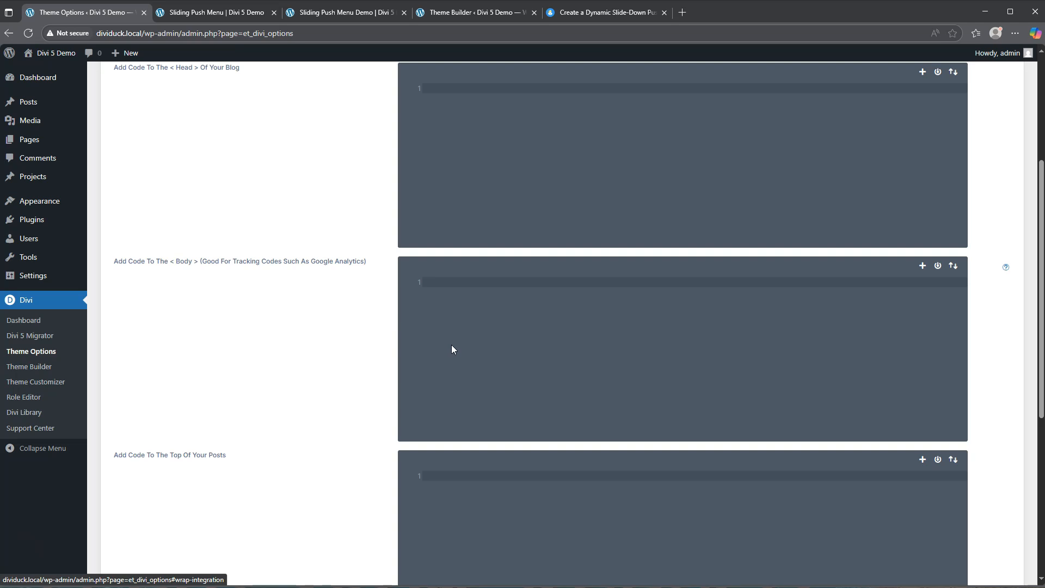
# Step: Back in the Theme Builder layout, add a Code module below the hamburger Text module and start editing its code
pyautogui.click(479, 13)
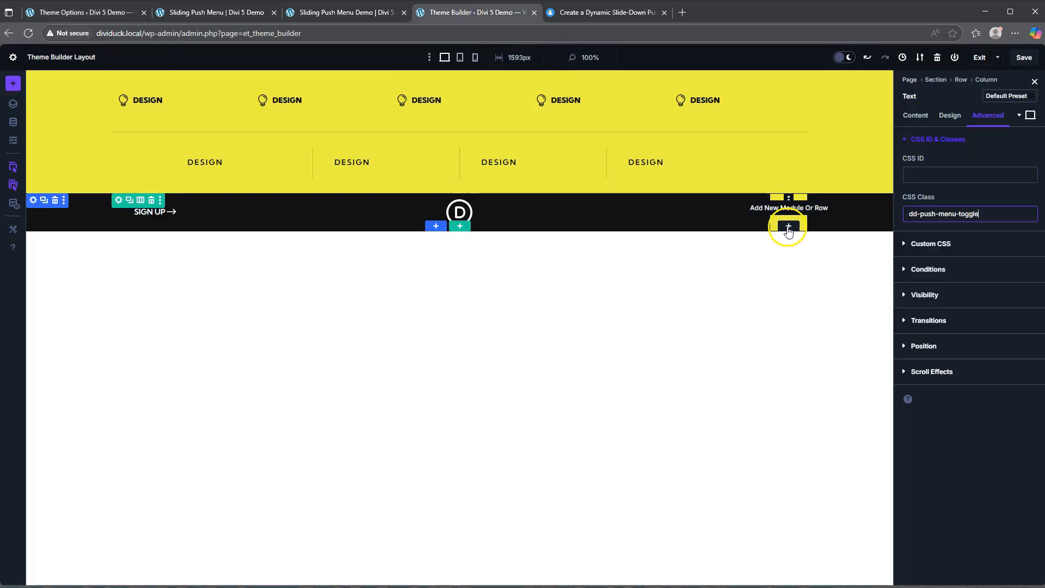
pyautogui.click(788, 227)
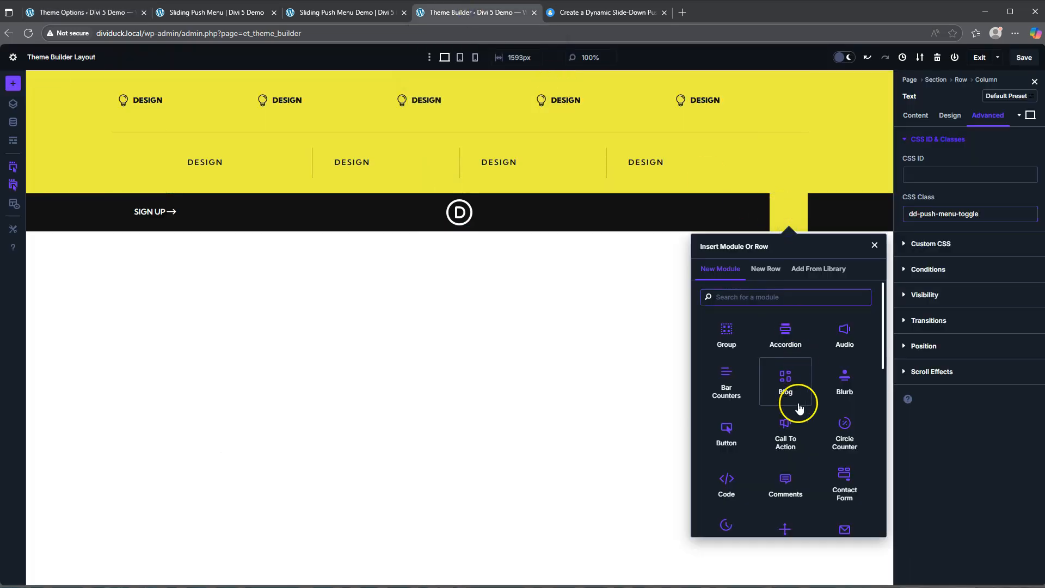
pyautogui.click(725, 483)
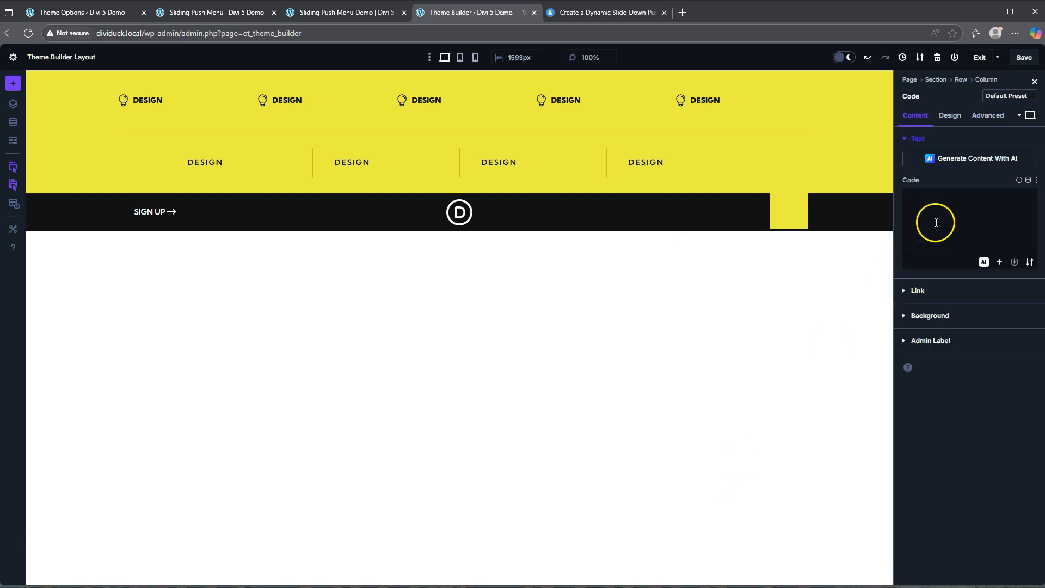
pyautogui.click(943, 202)
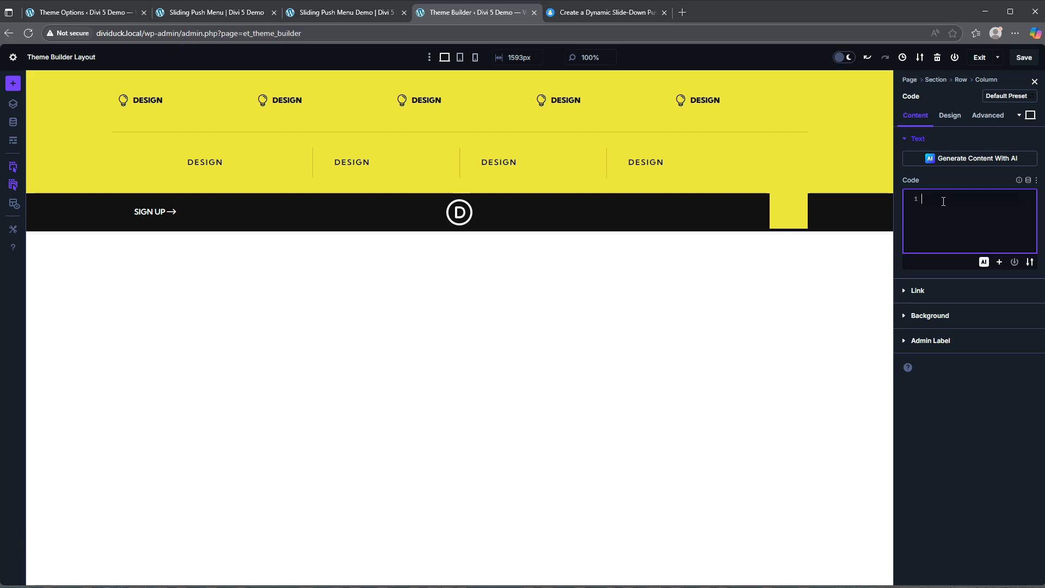
# Step: Copy the whole Custom CSS Code block, including its style tags, from the tutorial article into the Code module
pyautogui.click(617, 15)
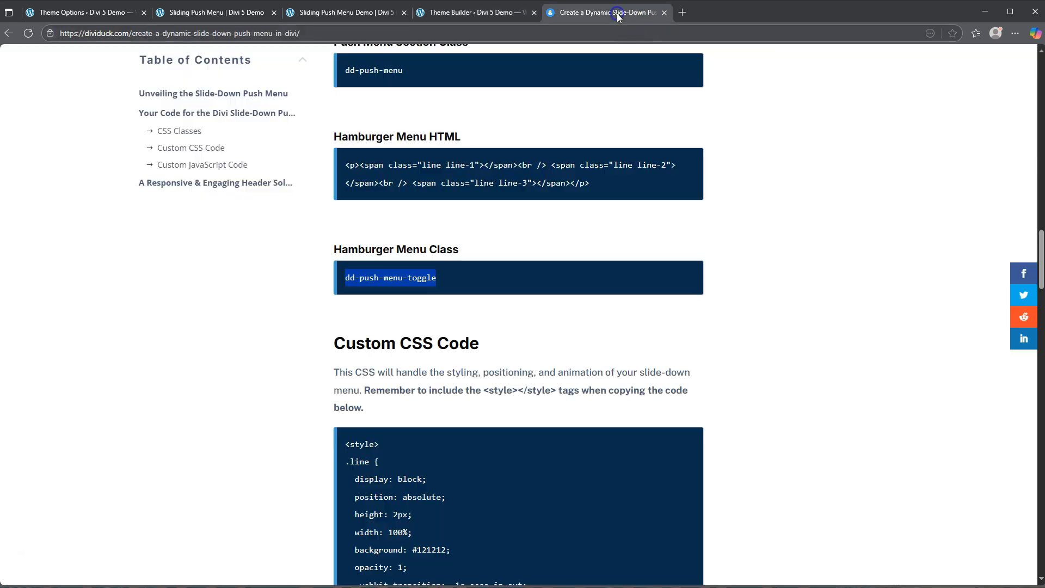
pyautogui.scroll(-4, 483, 289)
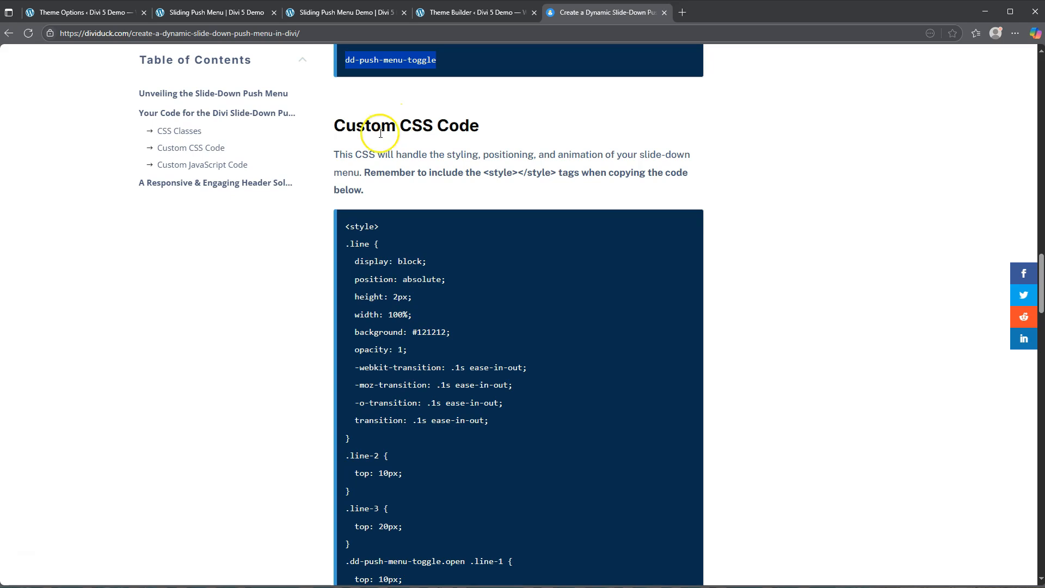
pyautogui.click(347, 228)
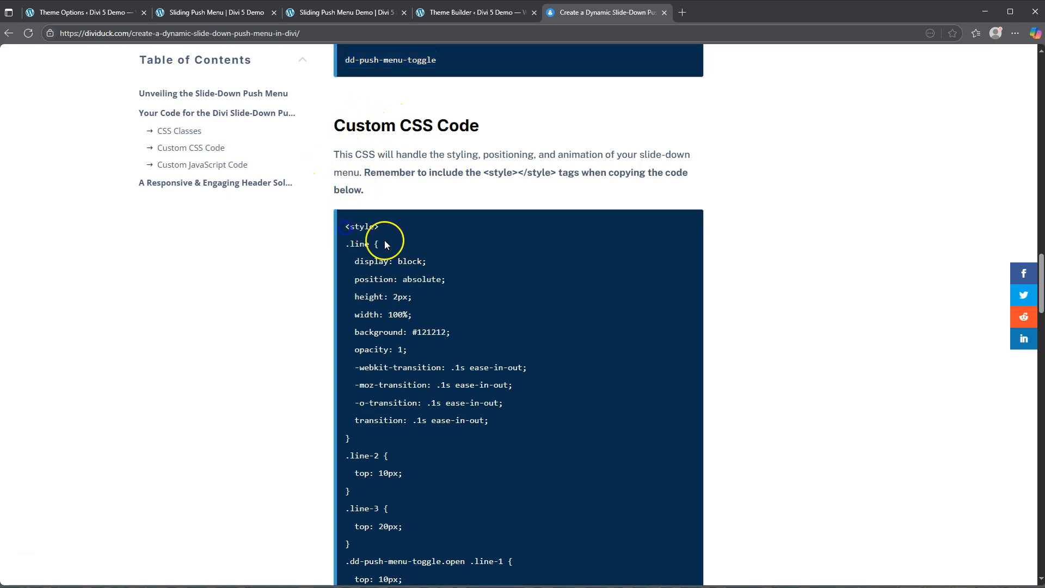
pyautogui.scroll(-12, 384, 240)
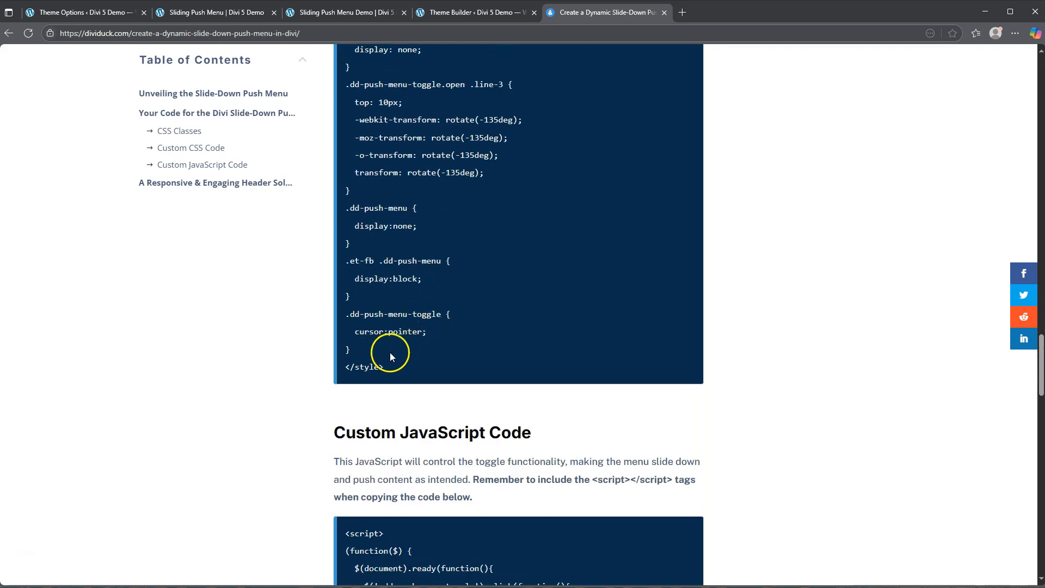
pyautogui.keyDown('shift'); pyautogui.click(388, 367); pyautogui.keyUp('shift')
pyautogui.click(463, 7)
pyautogui.click(946, 217)
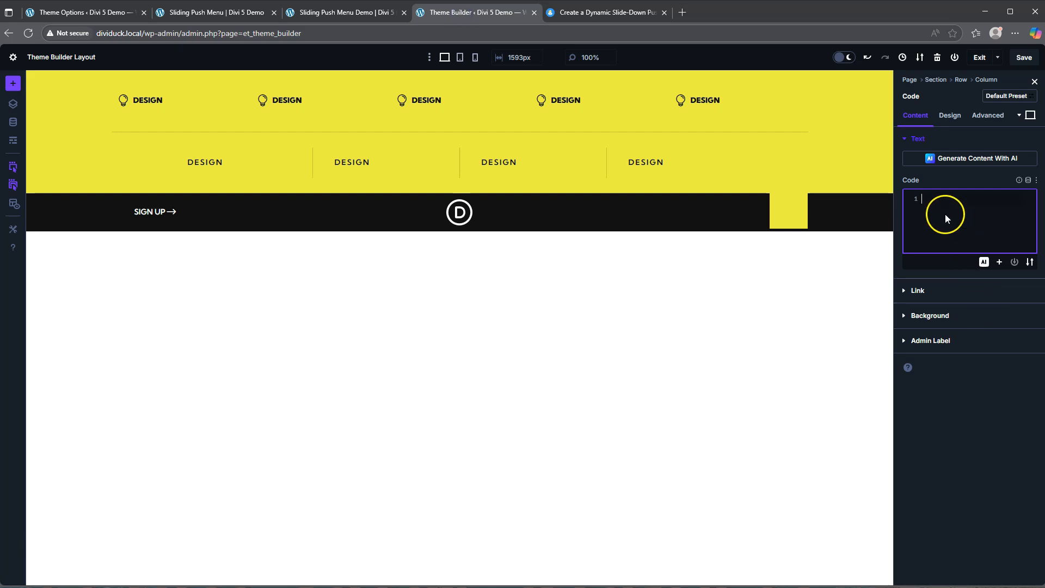
pyautogui.hotkey('ctrl', 'v')
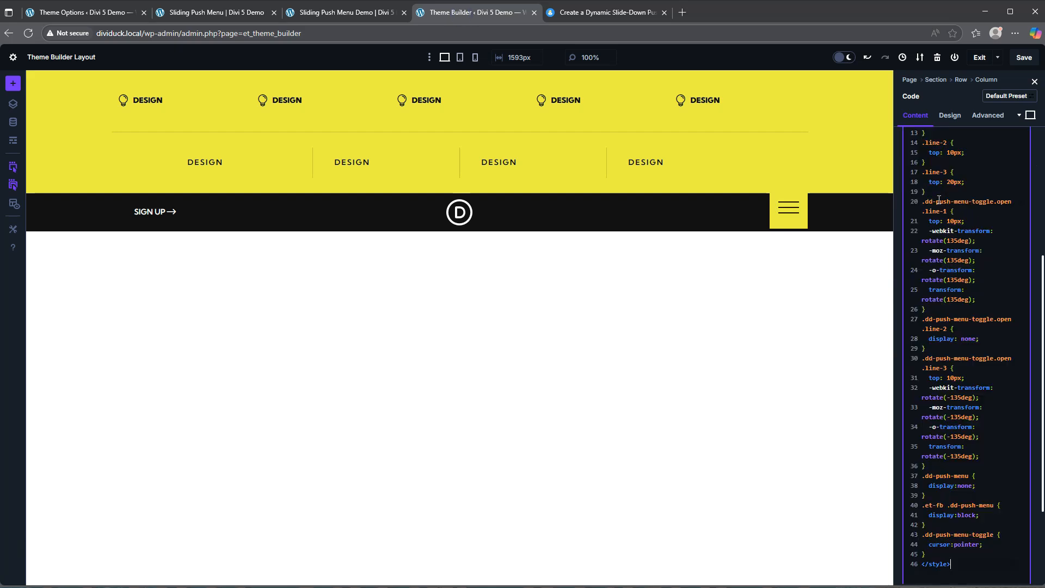
# Step: Copy the Custom JavaScript Code block, including its script tags, from the tutorial article and paste it below the closing style tag in the Code module
pyautogui.scroll(-2, 924, 266)
pyautogui.press('Return')
pyautogui.press('Return')
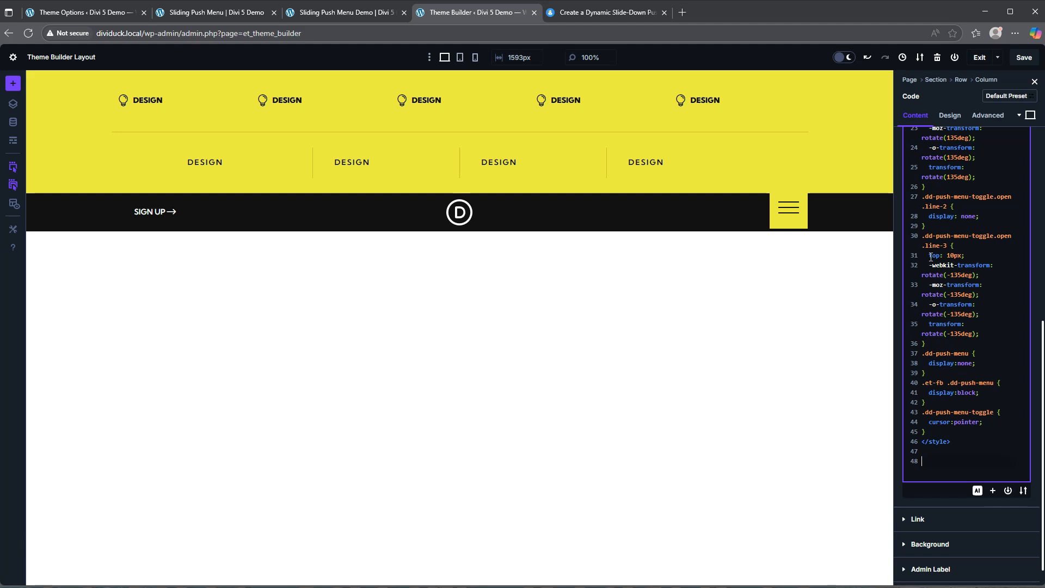
pyautogui.click(598, 12)
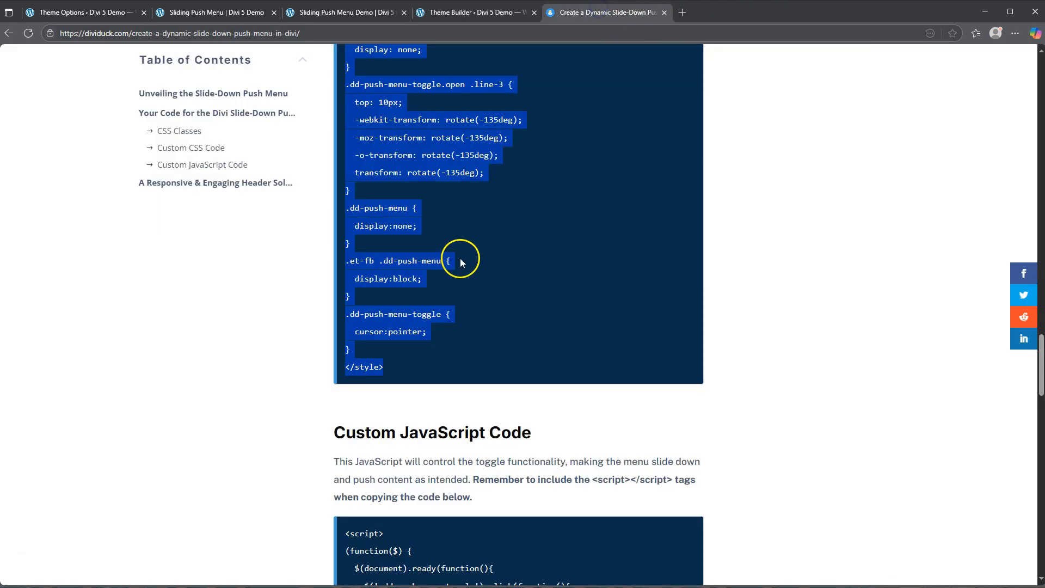
pyautogui.scroll(-4, 461, 262)
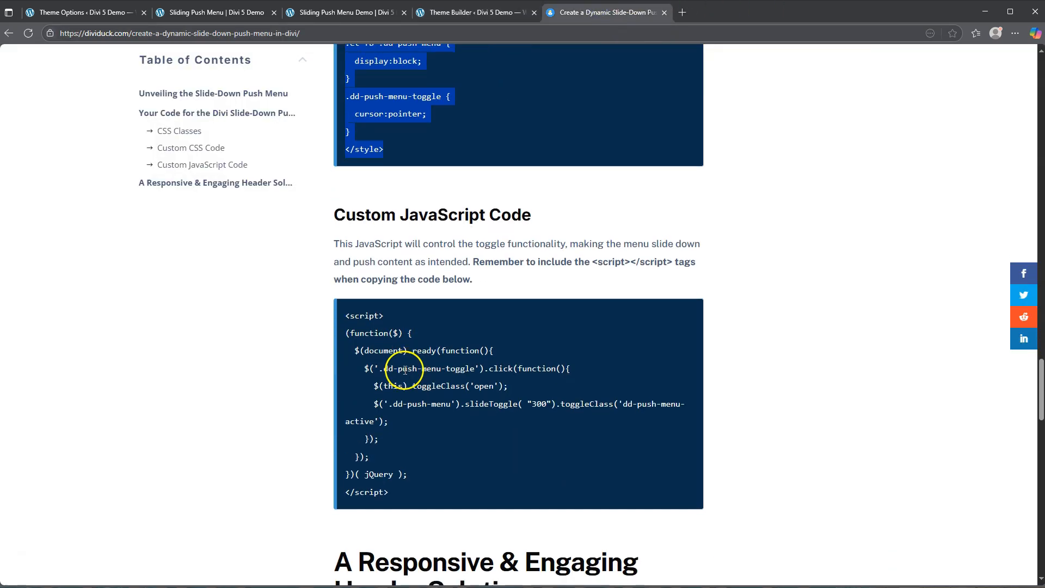
pyautogui.click(346, 316)
pyautogui.keyDown('shift'); pyautogui.click(393, 494); pyautogui.keyUp('shift')
pyautogui.hotkey('ctrl', 'c')
pyautogui.click(460, 14)
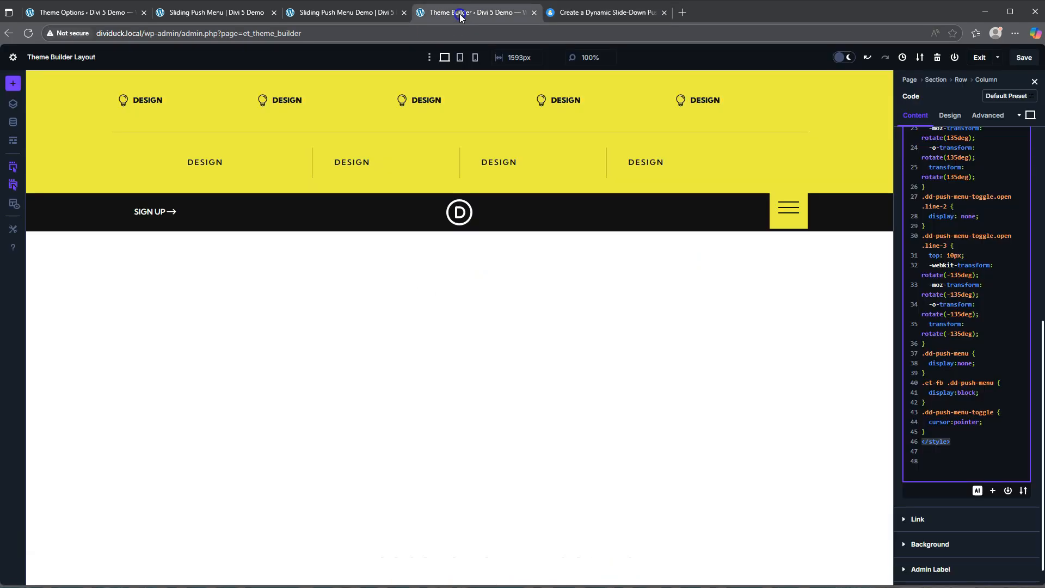
pyautogui.click(931, 457)
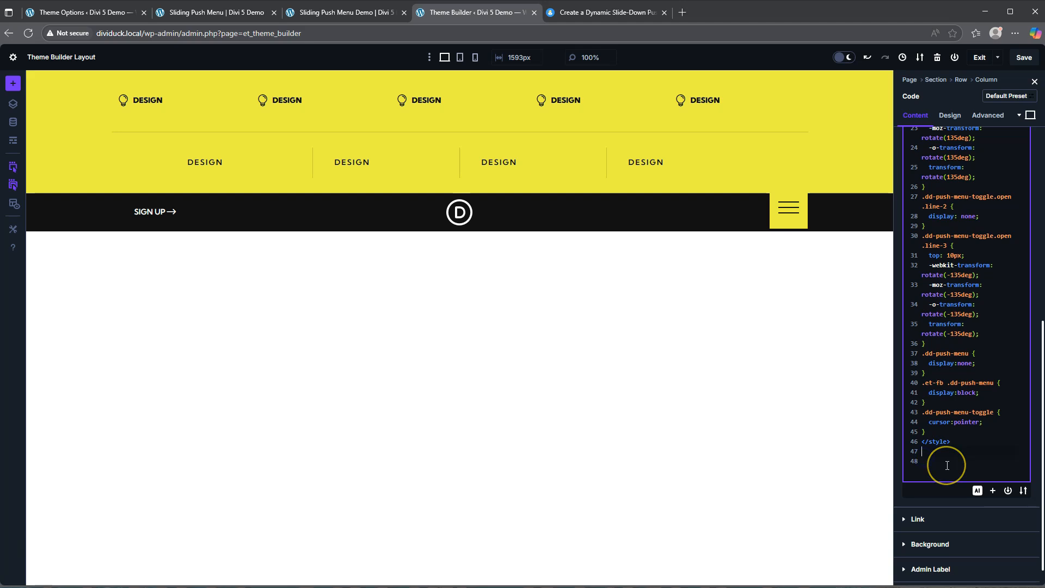
pyautogui.hotkey('ctrl', 'v')
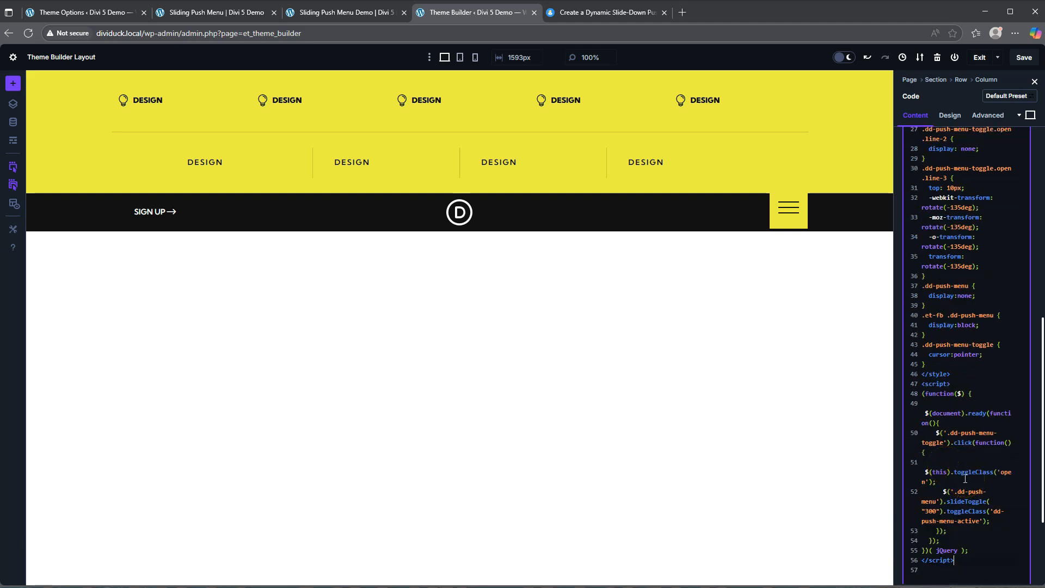
pyautogui.scroll(-2, 948, 440)
# Step: Save the header layout and save the template changes in the Divi Theme Builder overview
pyautogui.scroll(-1, 865, 438)
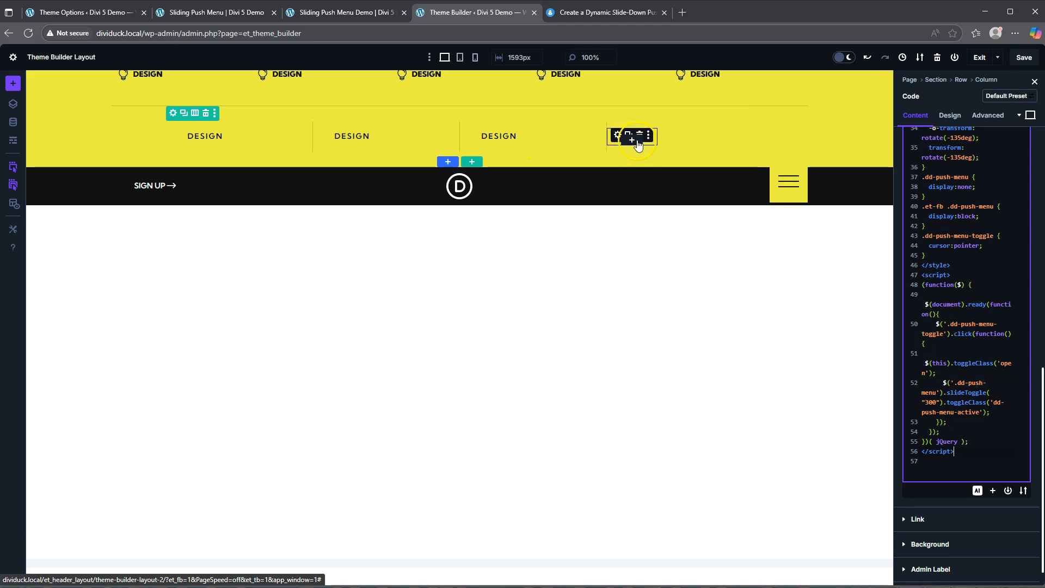
pyautogui.scroll(1, 647, 137)
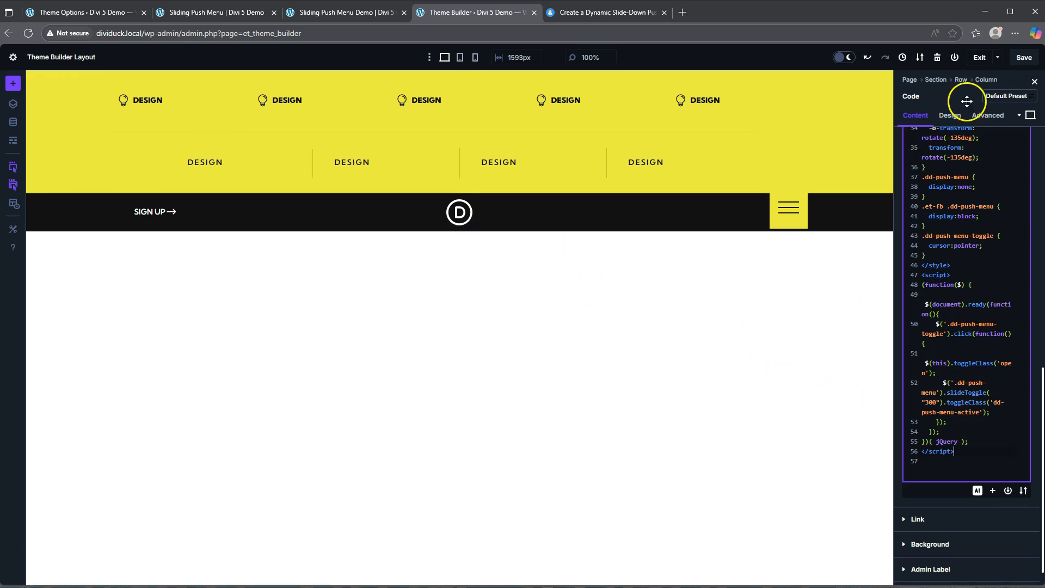
pyautogui.click(1024, 58)
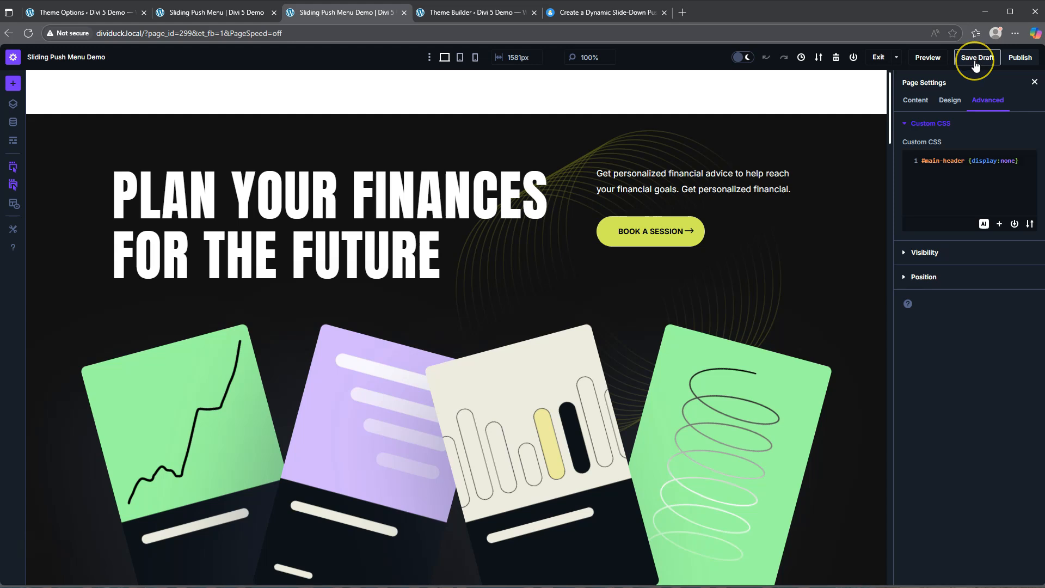
pyautogui.click(479, 12)
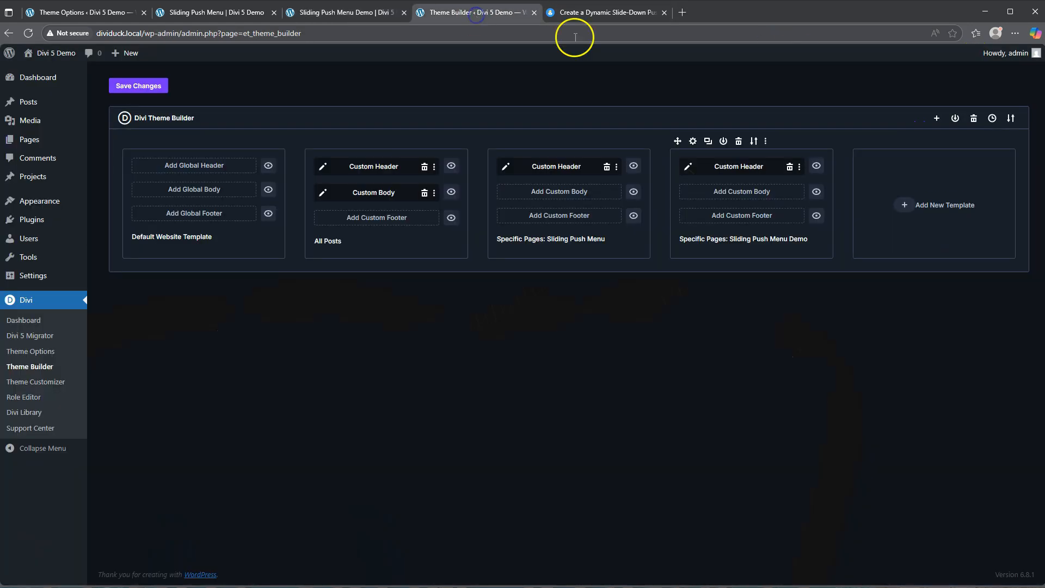
pyautogui.click(138, 87)
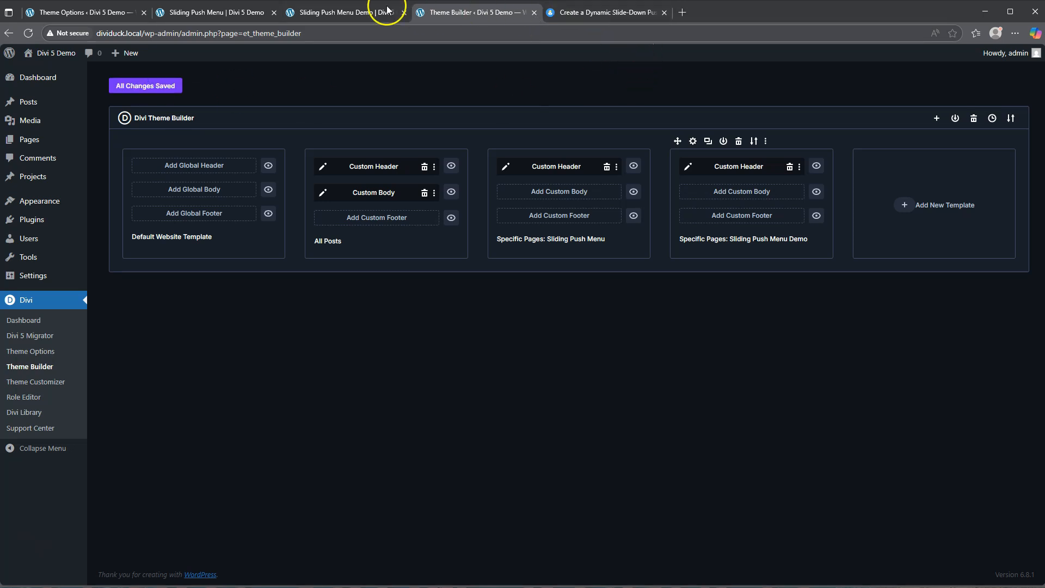
# Step: Reload the Sliding Push Menu Demo page and test opening and closing the push menu with the hamburger toggle
pyautogui.click(337, 13)
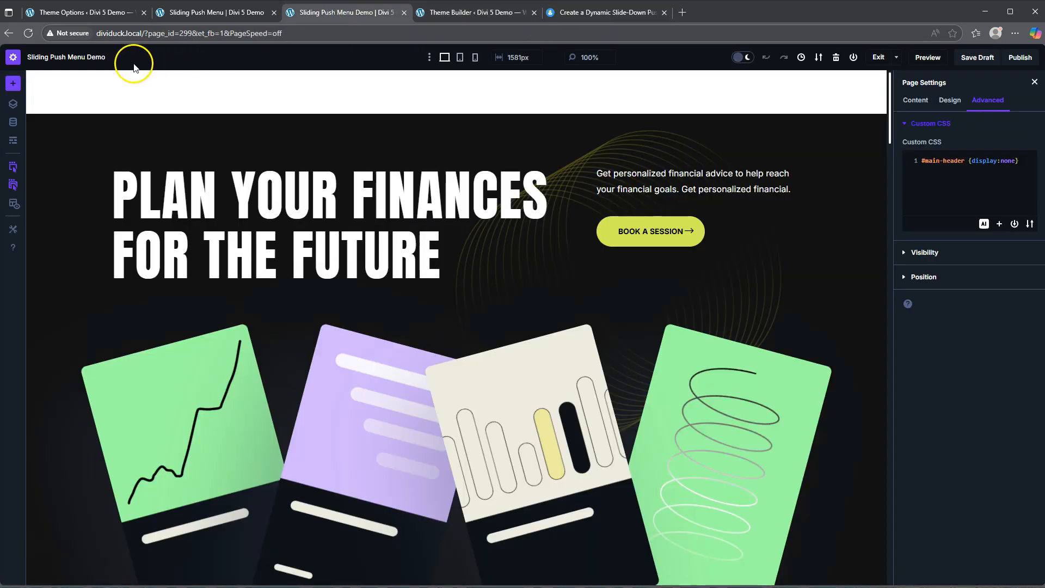
pyautogui.click(28, 34)
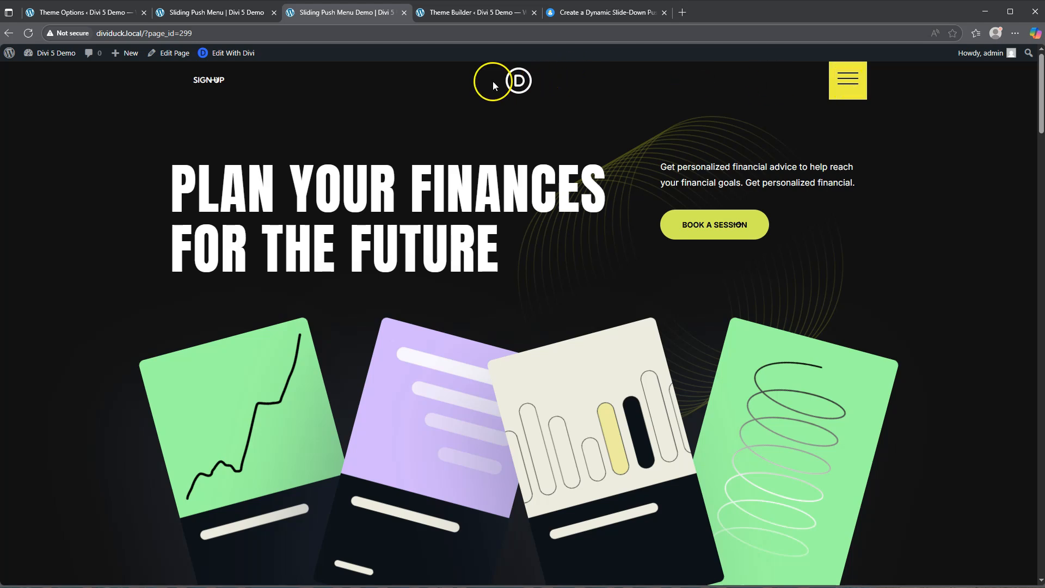
pyautogui.click(848, 83)
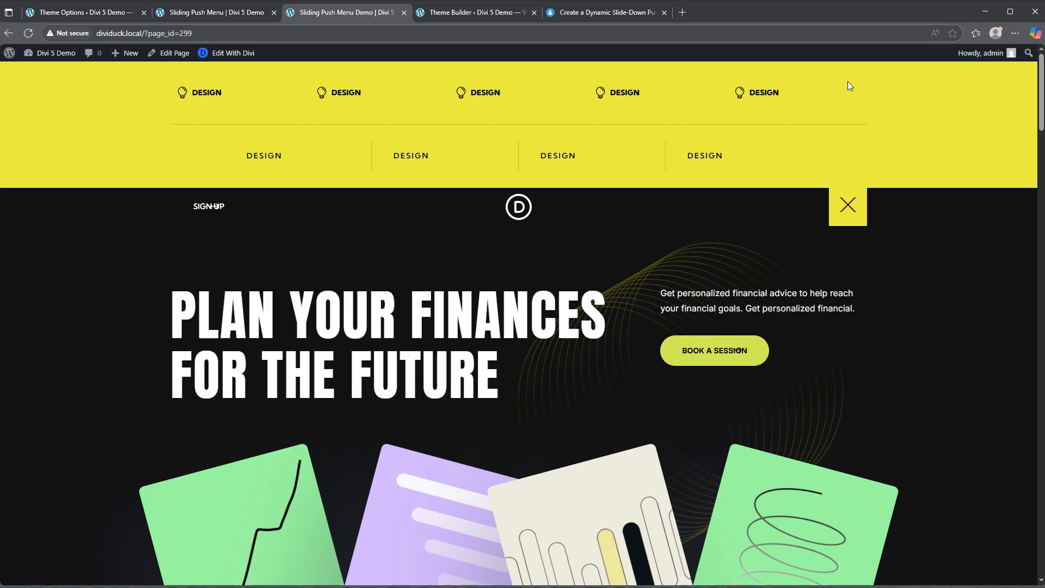
pyautogui.click(847, 206)
pyautogui.click(846, 182)
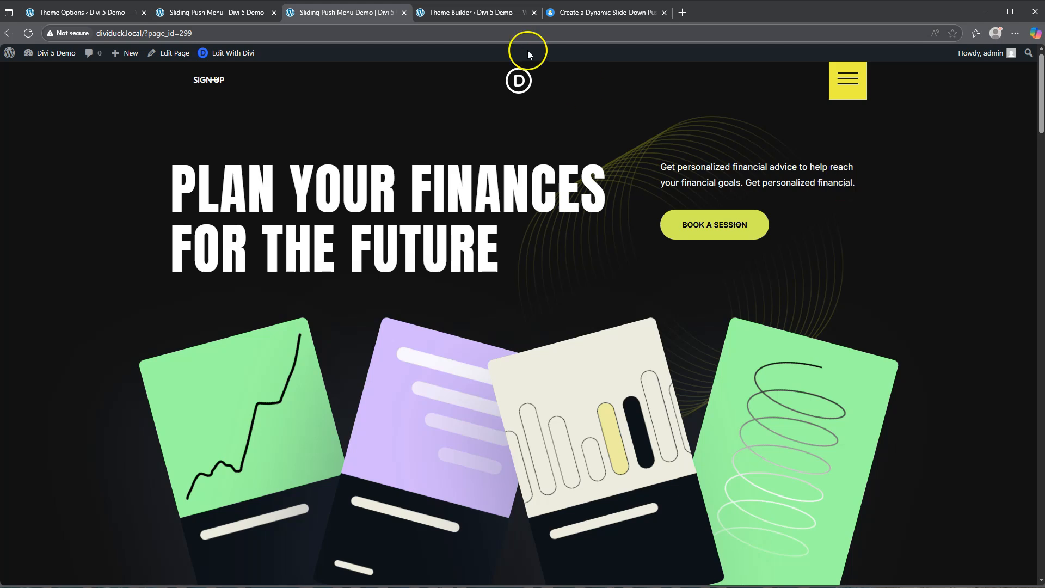
# Step: Open the demo page's Custom Header in the Theme Builder, set the yellow menu section's Sticky Position to Stick to Top, and save
pyautogui.click(478, 13)
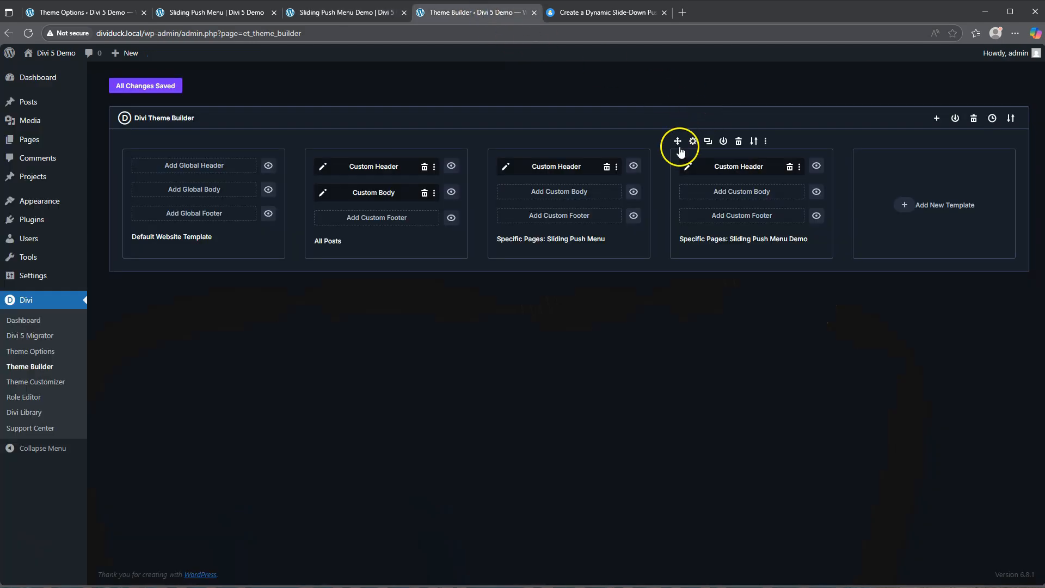
pyautogui.click(688, 169)
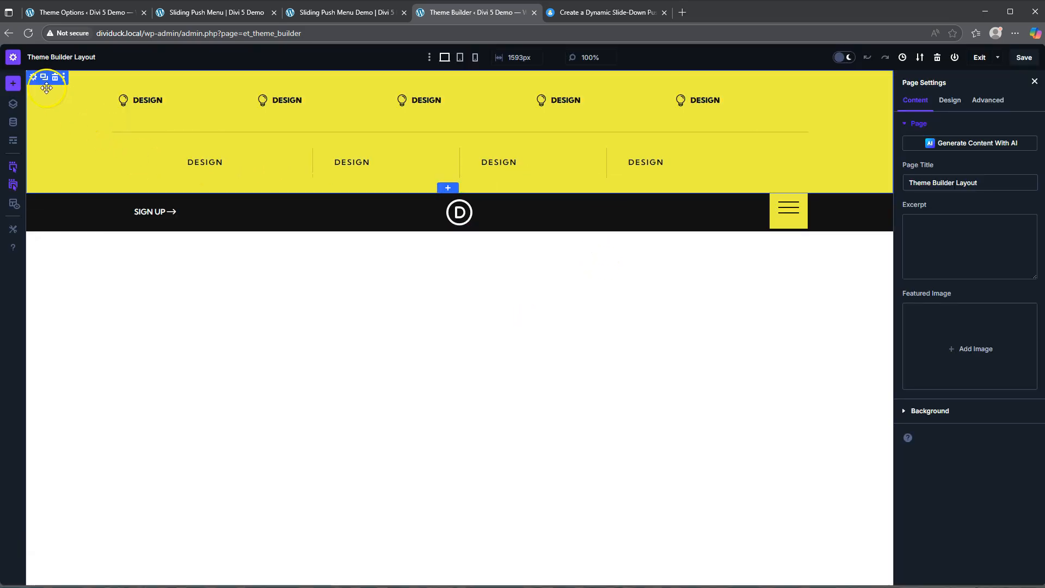
pyautogui.click(33, 77)
pyautogui.click(988, 117)
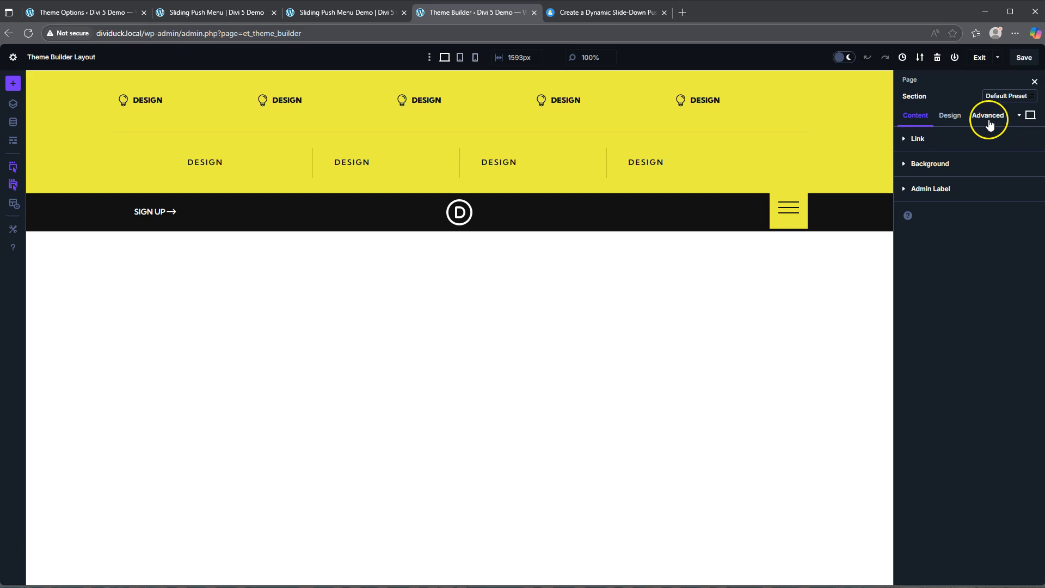
pyautogui.click(932, 295)
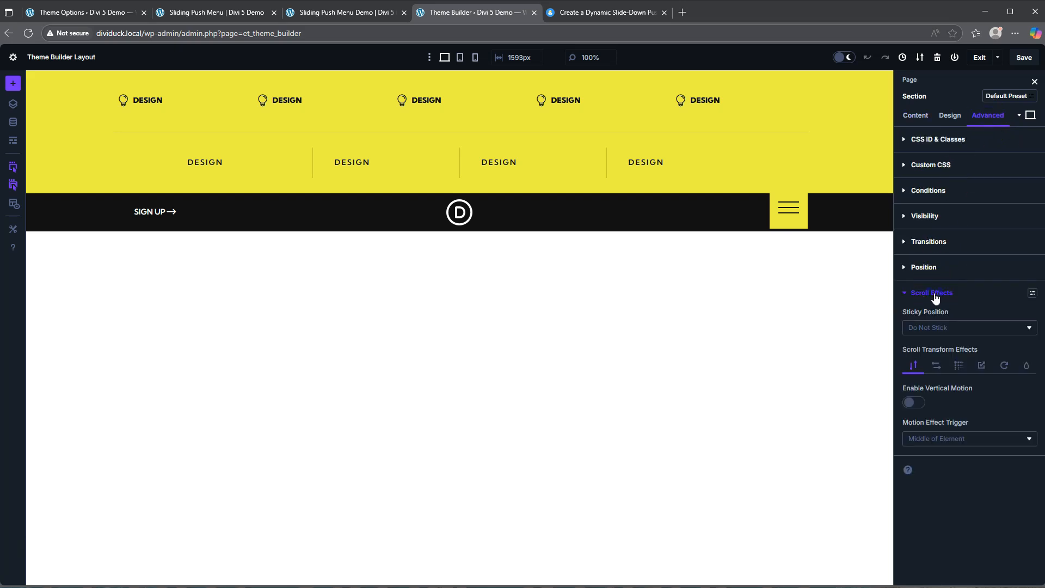
pyautogui.click(942, 330)
pyautogui.click(937, 345)
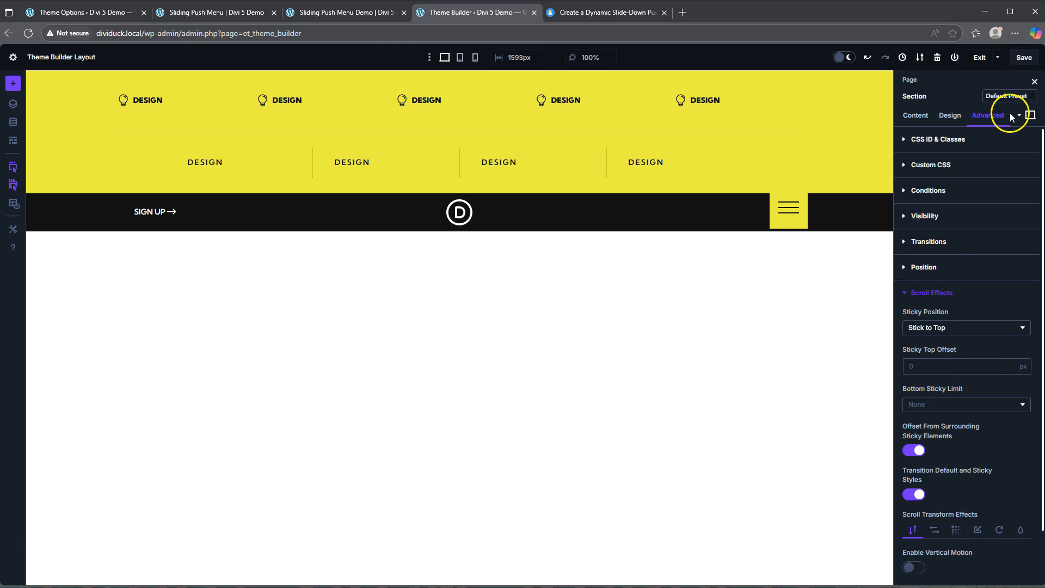
pyautogui.click(1028, 59)
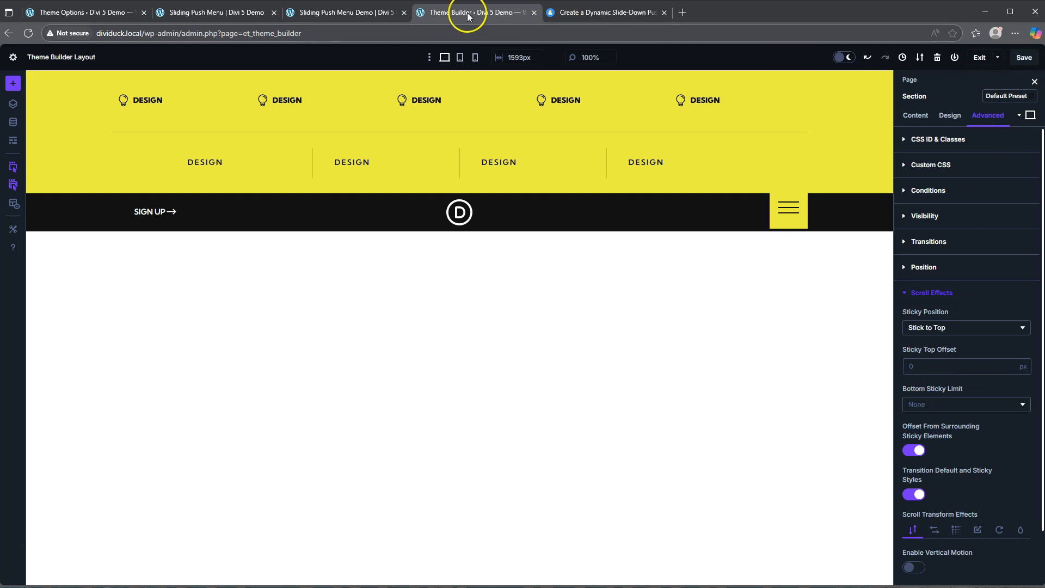
# Step: Reload the Sliding Push Menu Demo page and check how the header behaves while scrolling
pyautogui.click(336, 12)
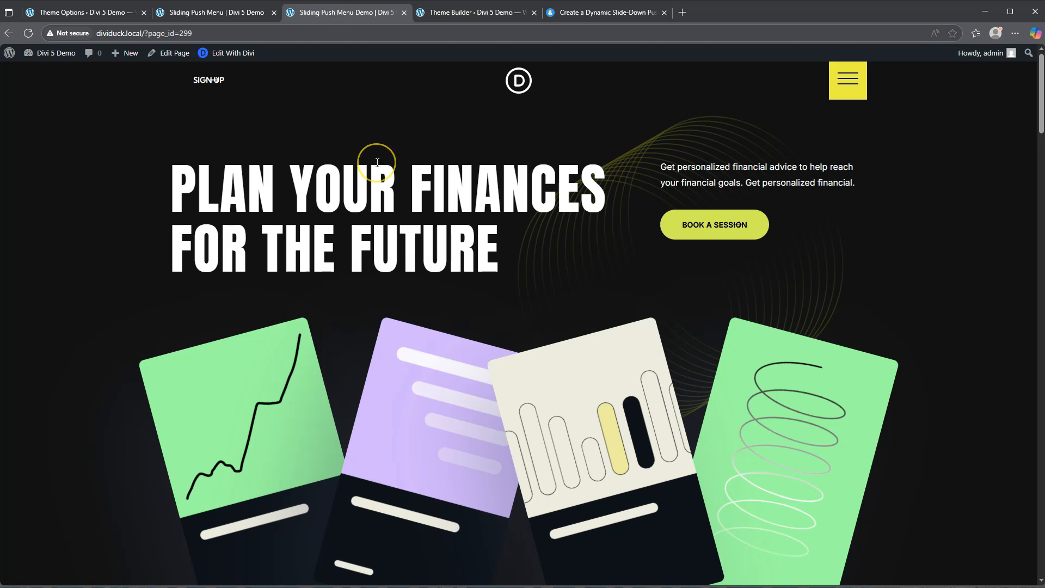
pyautogui.scroll(-3, 378, 162)
pyautogui.scroll(3, 377, 162)
pyautogui.click(30, 33)
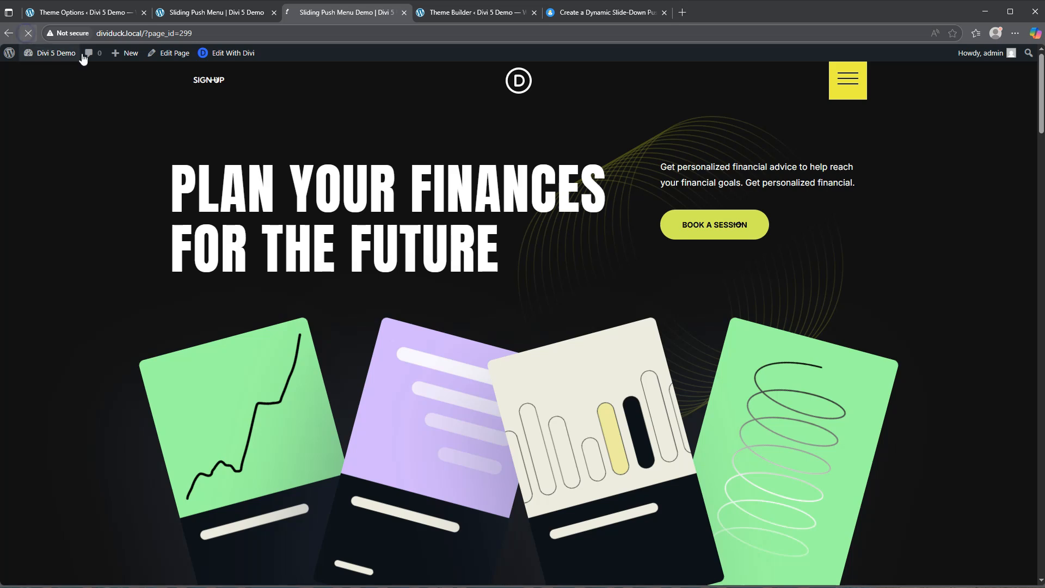
pyautogui.scroll(-5, 431, 155)
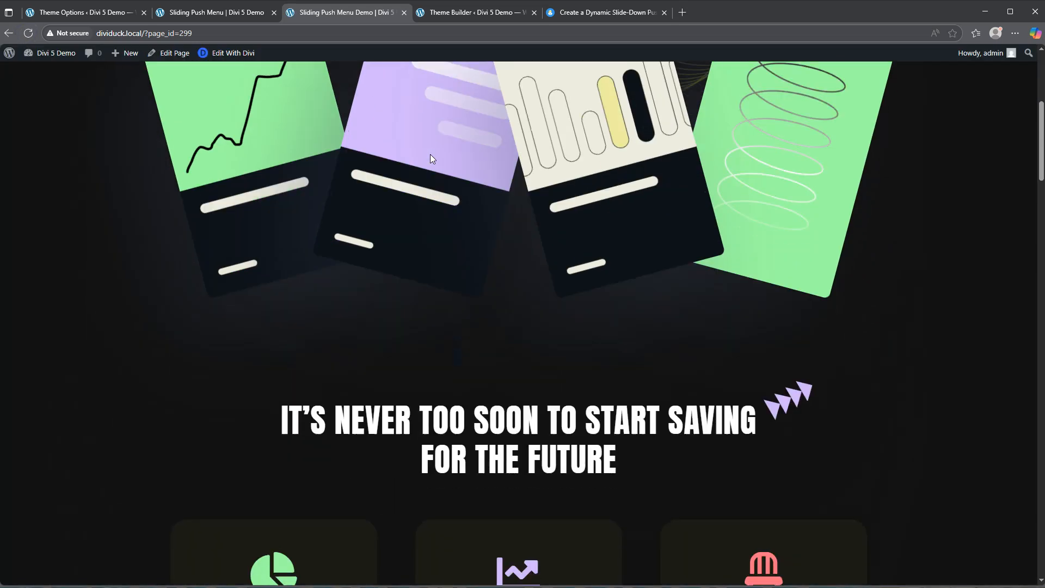
pyautogui.scroll(5, 431, 154)
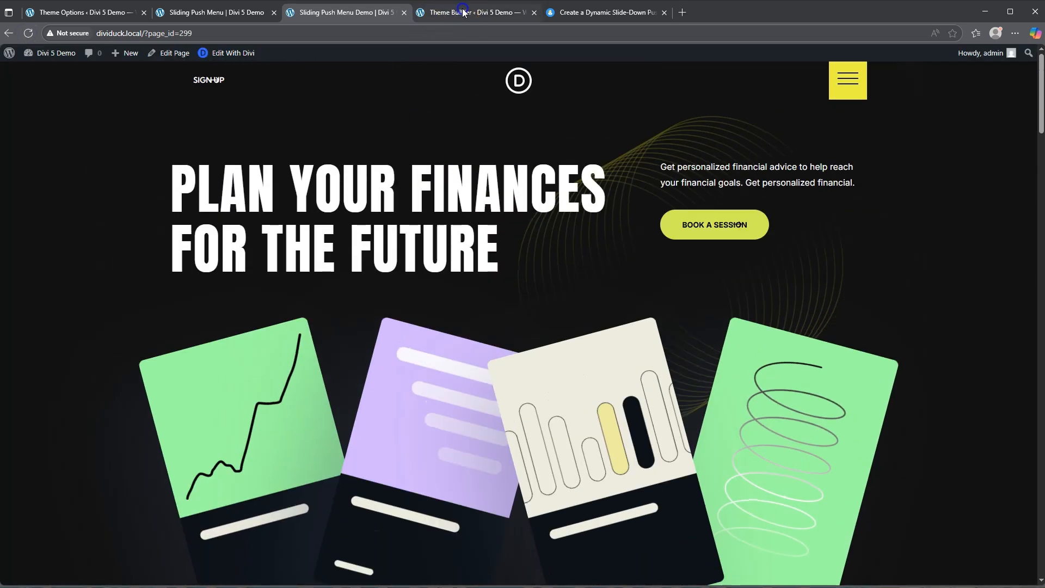
# Step: Save and exit the header layout, recheck scrolling on the demo page, and compare it with the Sliding Push Menu page
pyautogui.click(463, 12)
pyautogui.click(1025, 57)
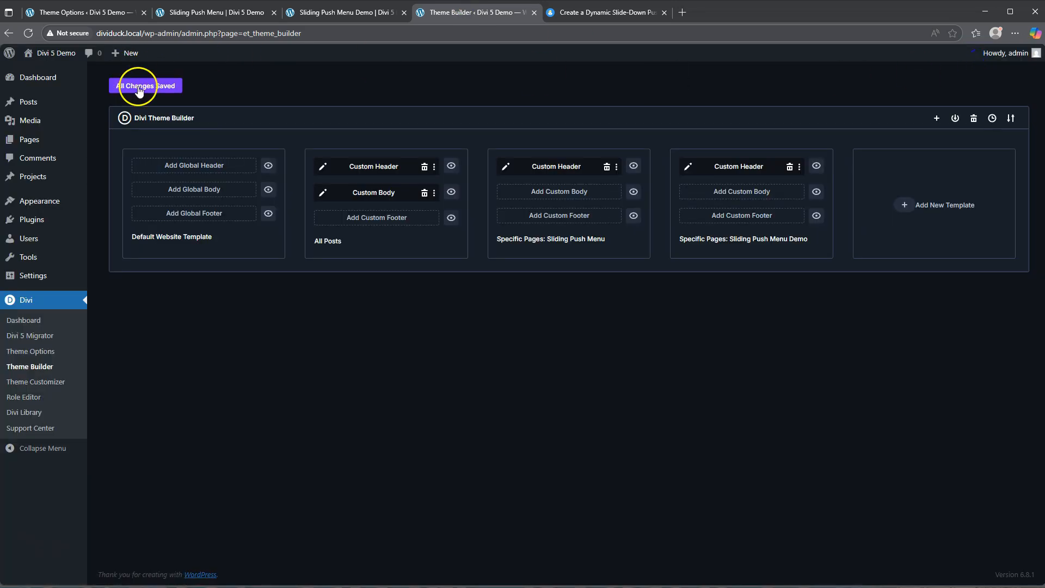
pyautogui.click(348, 13)
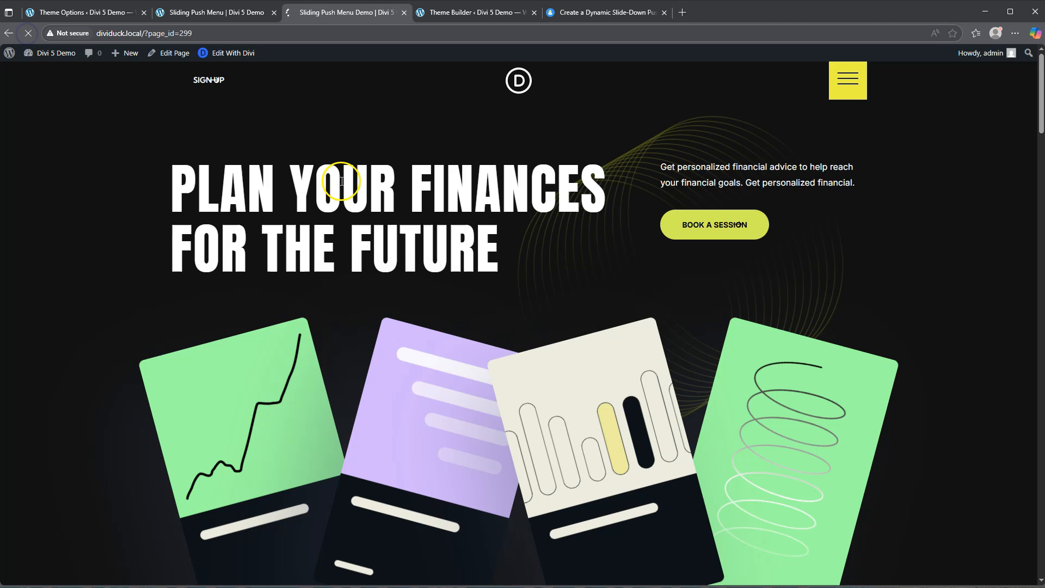
pyautogui.scroll(-3, 341, 182)
pyautogui.scroll(2, 341, 182)
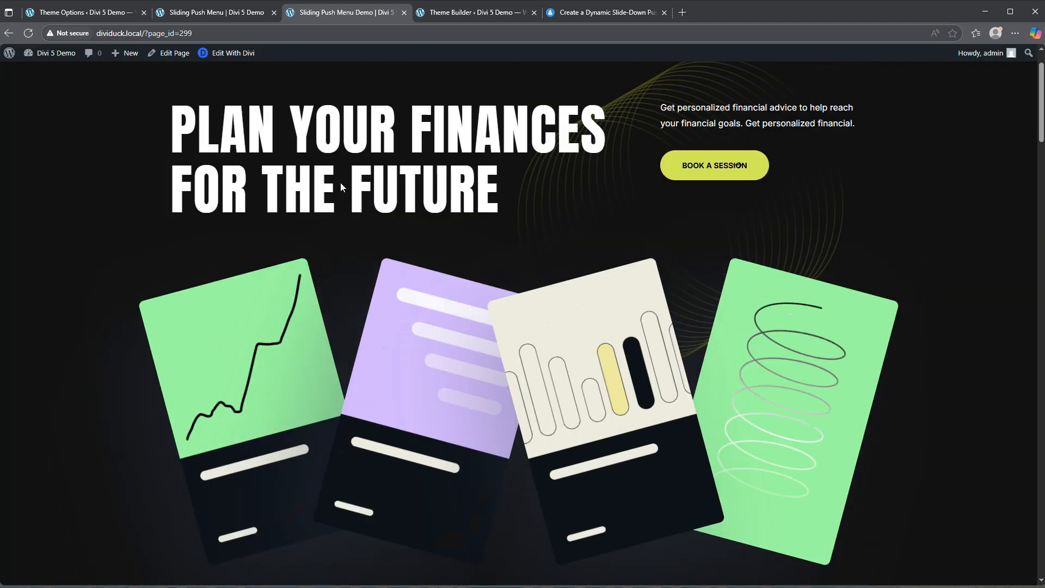
pyautogui.scroll(1, 341, 182)
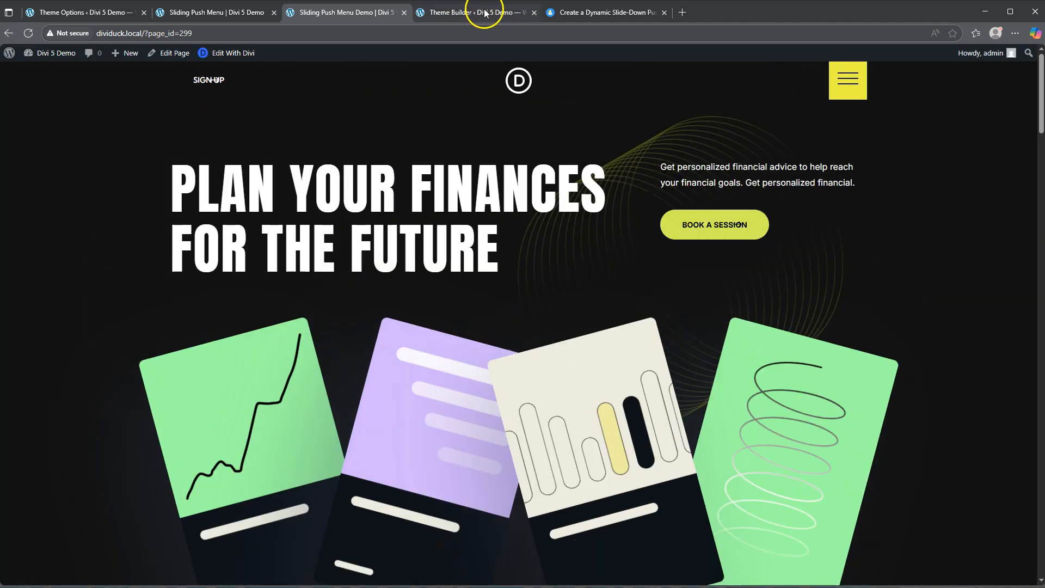
pyautogui.click(204, 12)
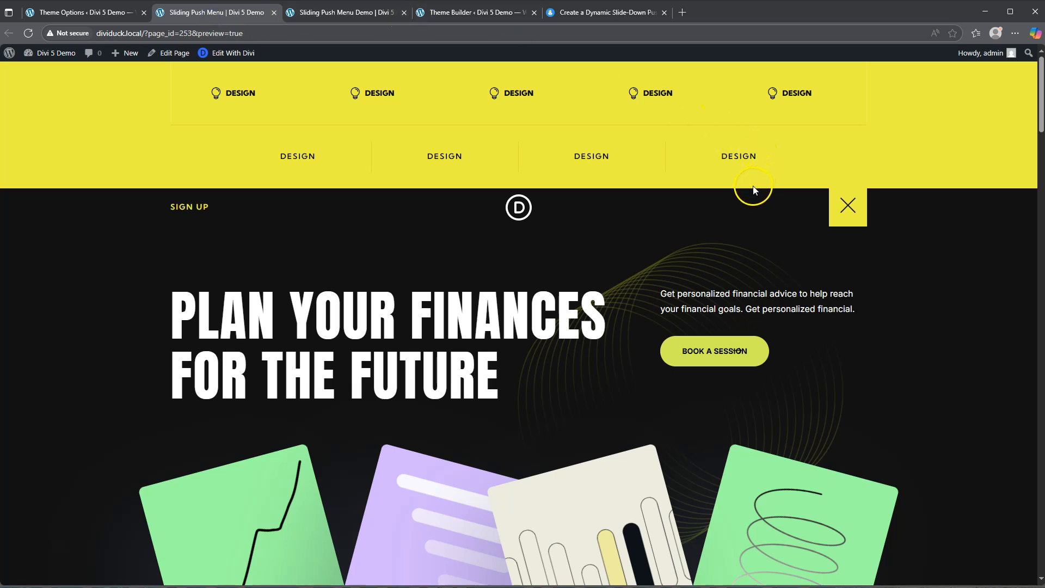
# Step: Reopen the demo page's Custom Header, set the dark bar section's Sticky Position to Stick to Top, and save the layout
pyautogui.click(484, 13)
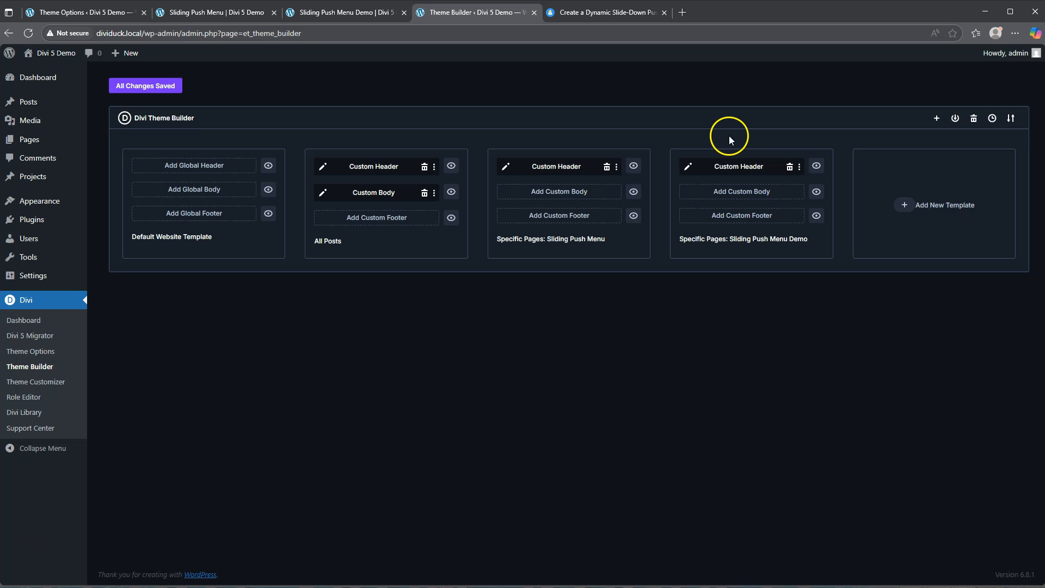
pyautogui.click(687, 167)
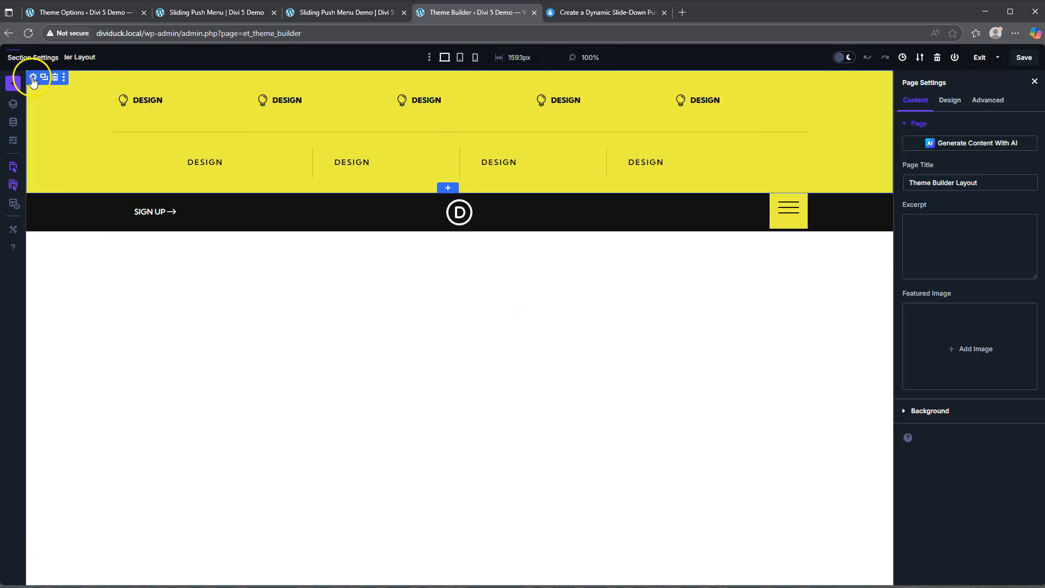
pyautogui.click(33, 202)
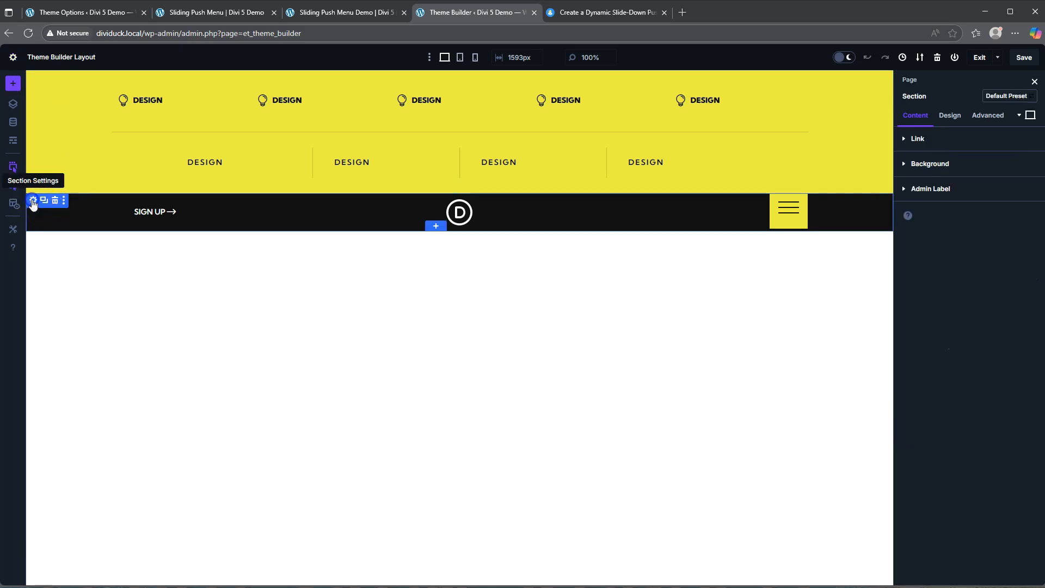
pyautogui.click(988, 115)
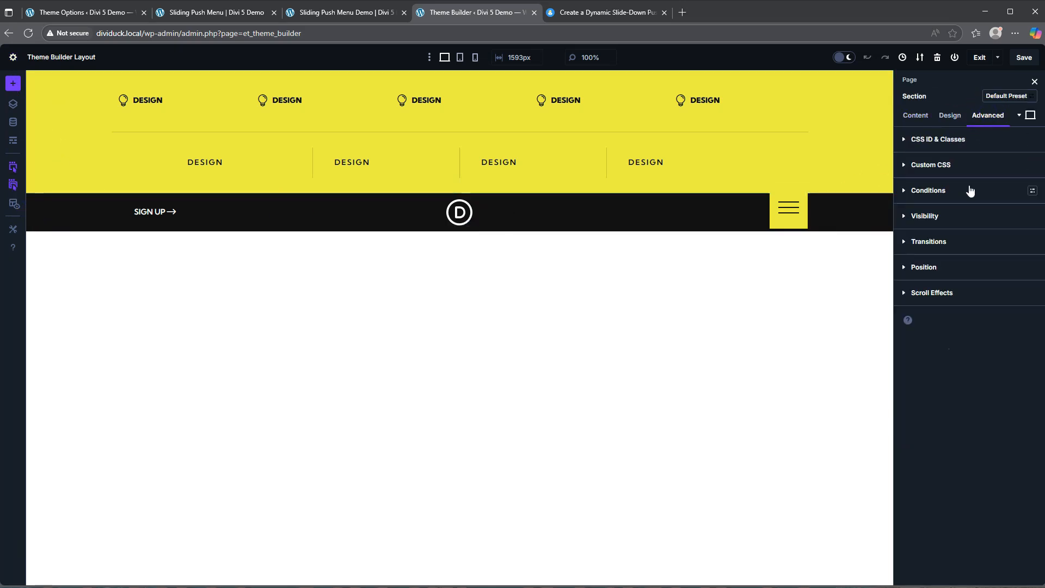
pyautogui.click(941, 294)
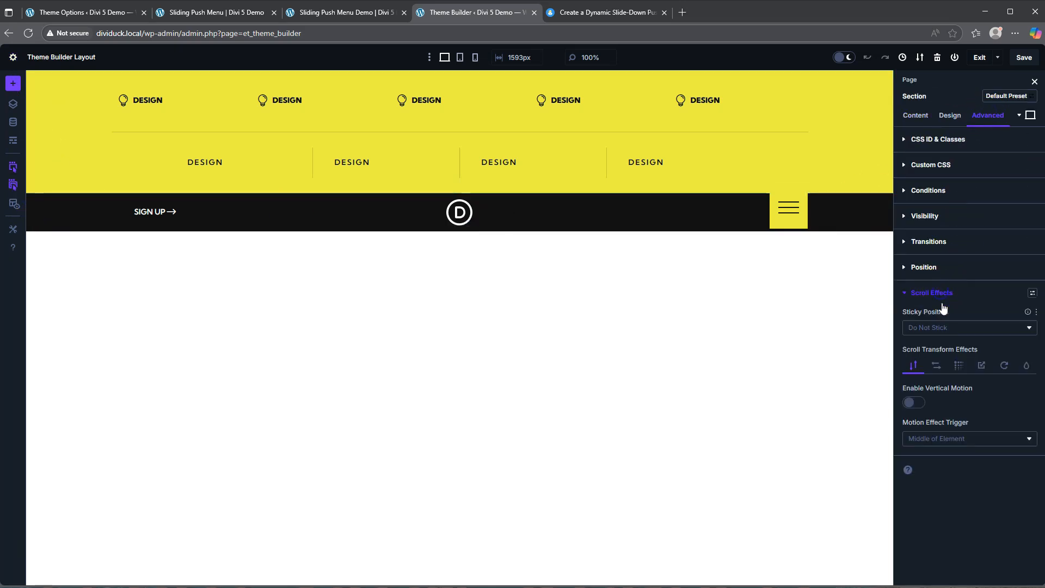
pyautogui.click(954, 332)
pyautogui.click(944, 347)
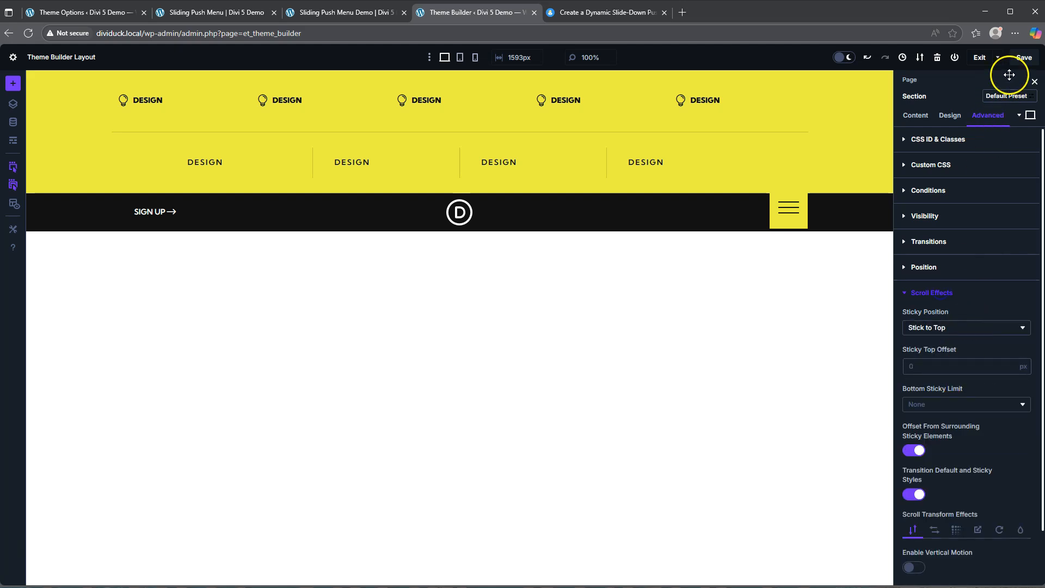
pyautogui.click(1024, 58)
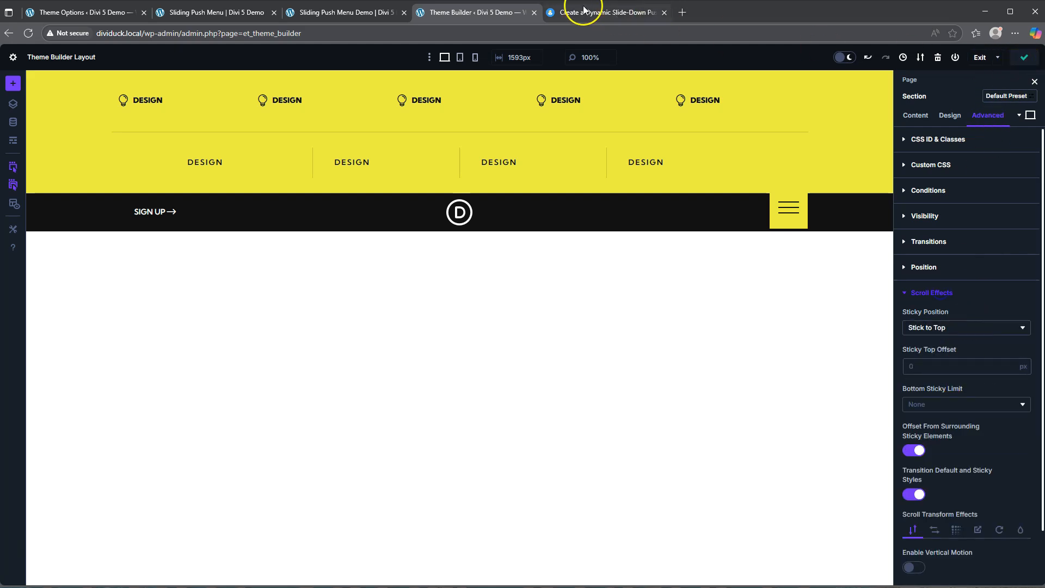
# Step: Reload the demo page and examine where the dark bar sits at rest and while scrolling
pyautogui.click(343, 12)
pyautogui.click(28, 33)
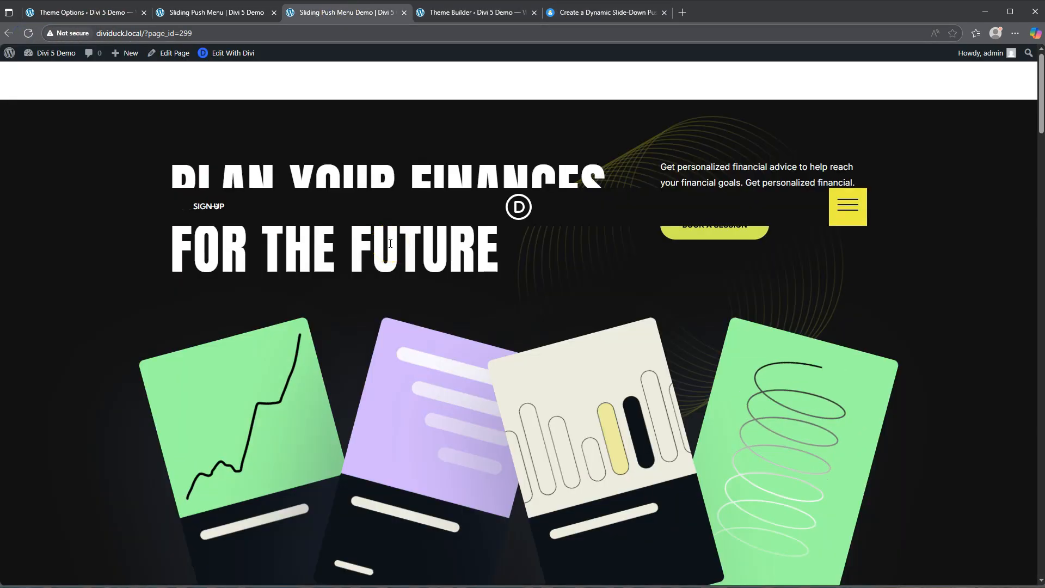
pyautogui.scroll(-8, 389, 243)
pyautogui.scroll(10, 390, 243)
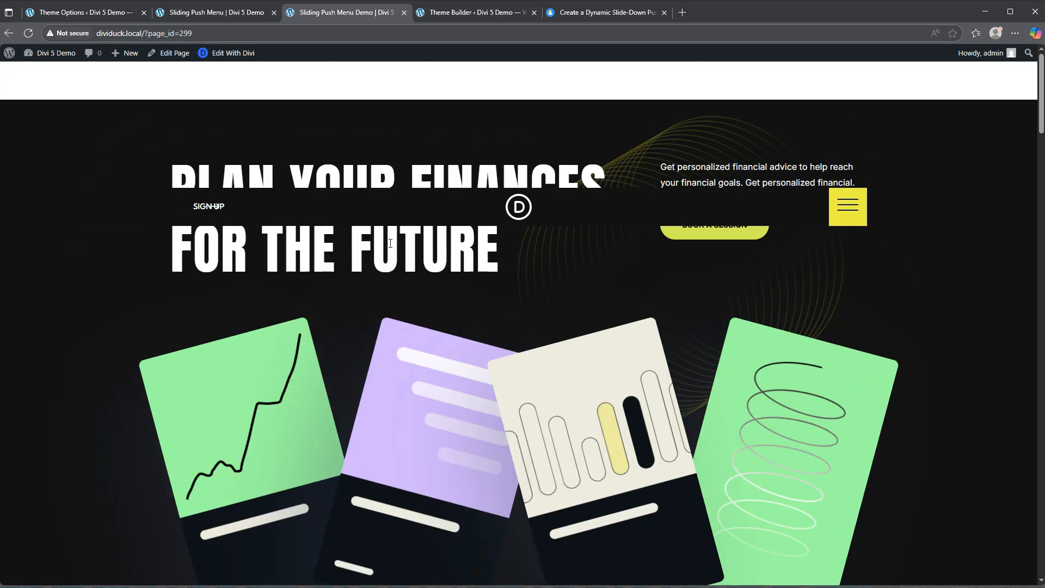
pyautogui.click(394, 205)
# Step: Set the yellow menu section's Sticky Position to Do Not Stick and save the header layout
pyautogui.click(467, 13)
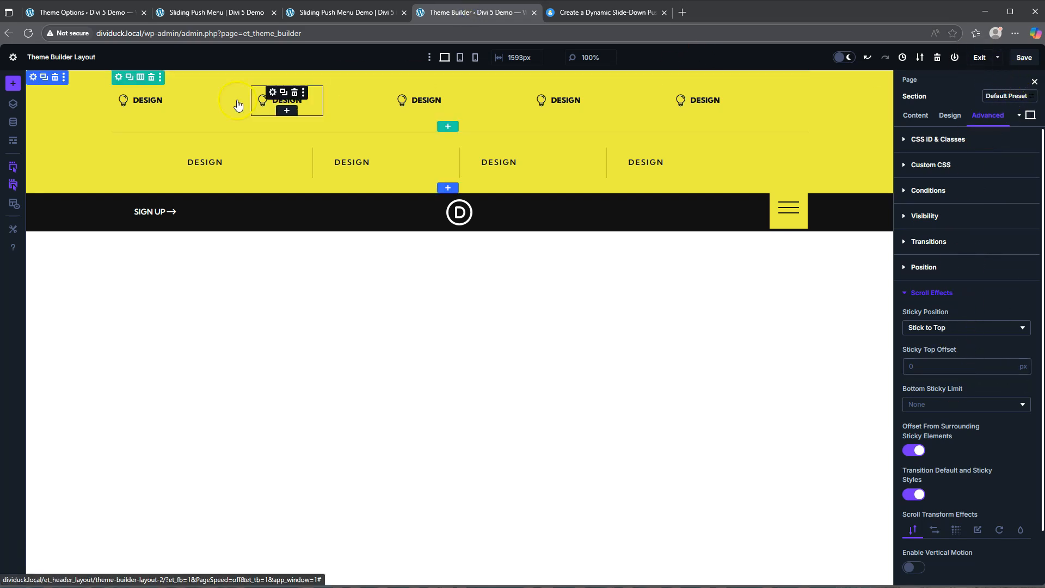
pyautogui.click(34, 78)
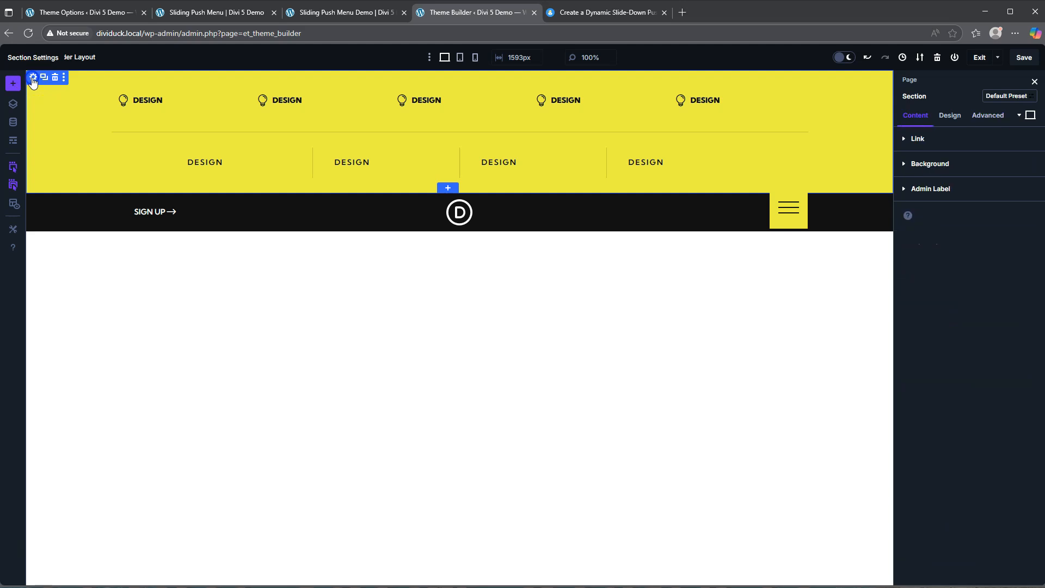
pyautogui.click(987, 115)
pyautogui.click(944, 296)
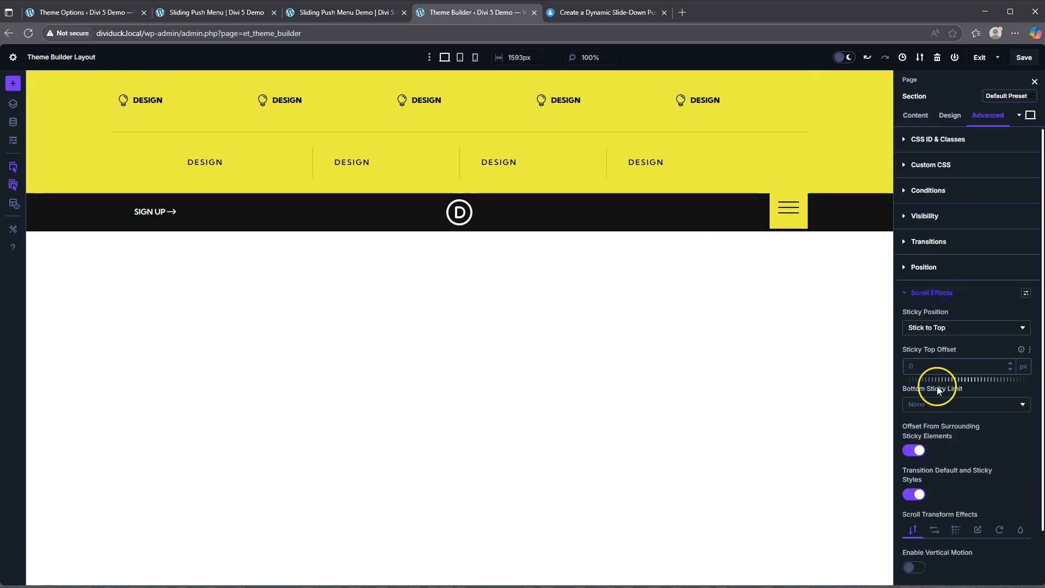
pyautogui.click(937, 327)
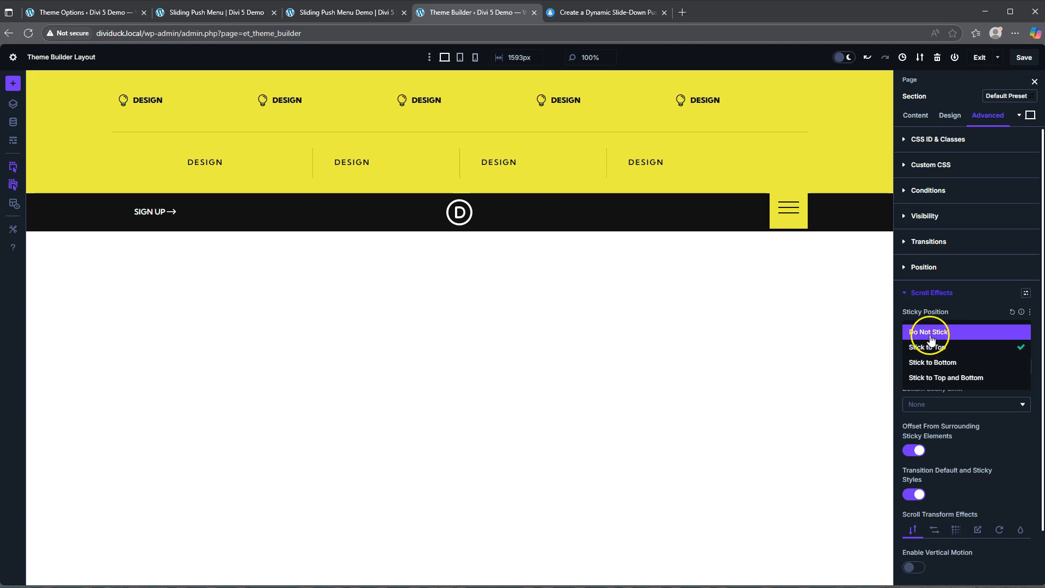
pyautogui.click(930, 332)
pyautogui.click(1024, 58)
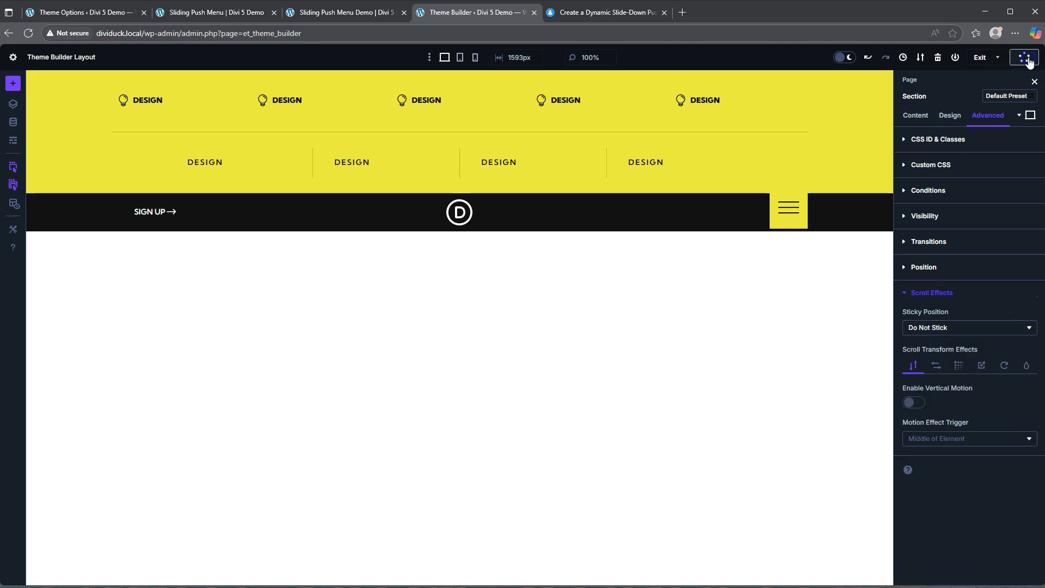
# Step: Reload the demo page, check the dark bar while scrolling, and test opening and closing the push menu
pyautogui.click(347, 13)
pyautogui.click(28, 33)
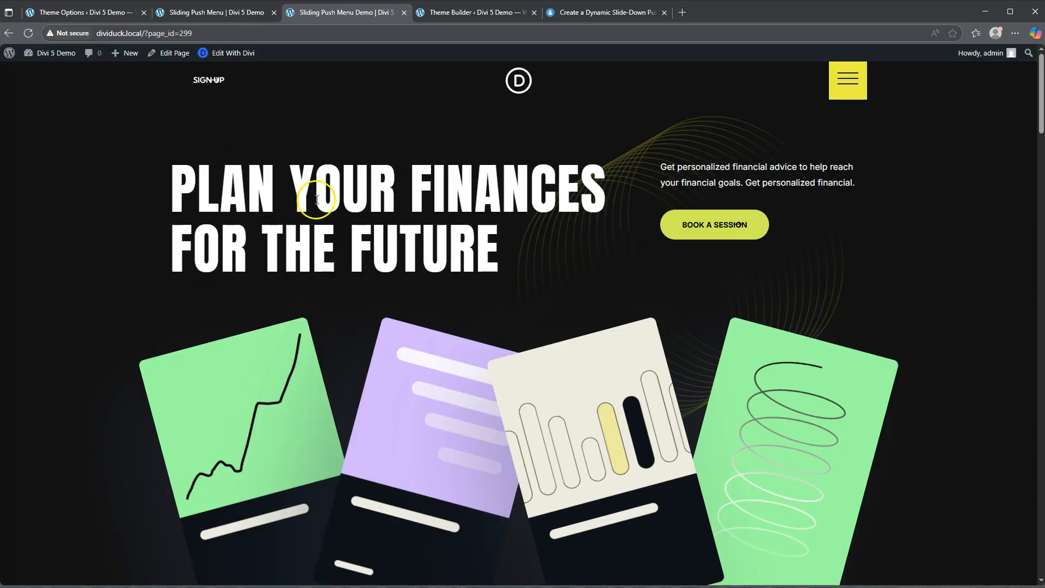
pyautogui.scroll(-10, 394, 204)
pyautogui.scroll(-15, 394, 204)
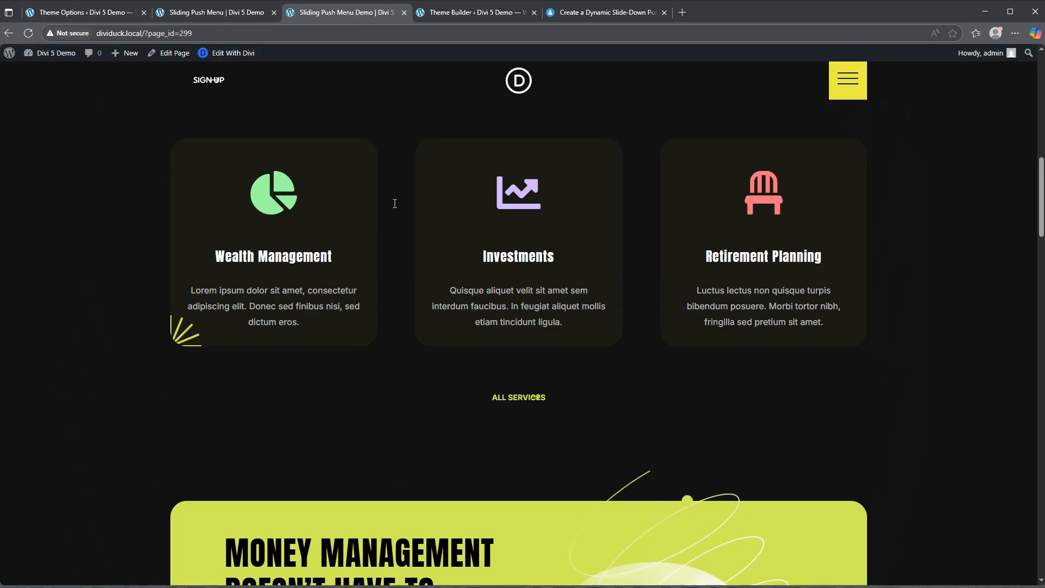
pyautogui.scroll(-8, 394, 204)
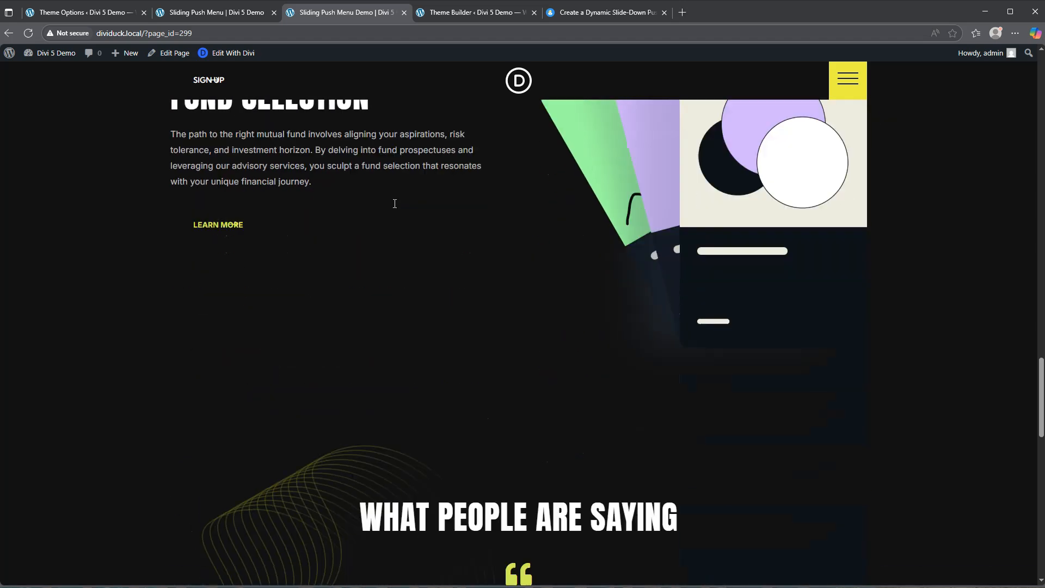
pyautogui.scroll(12, 394, 204)
pyautogui.scroll(15, 394, 203)
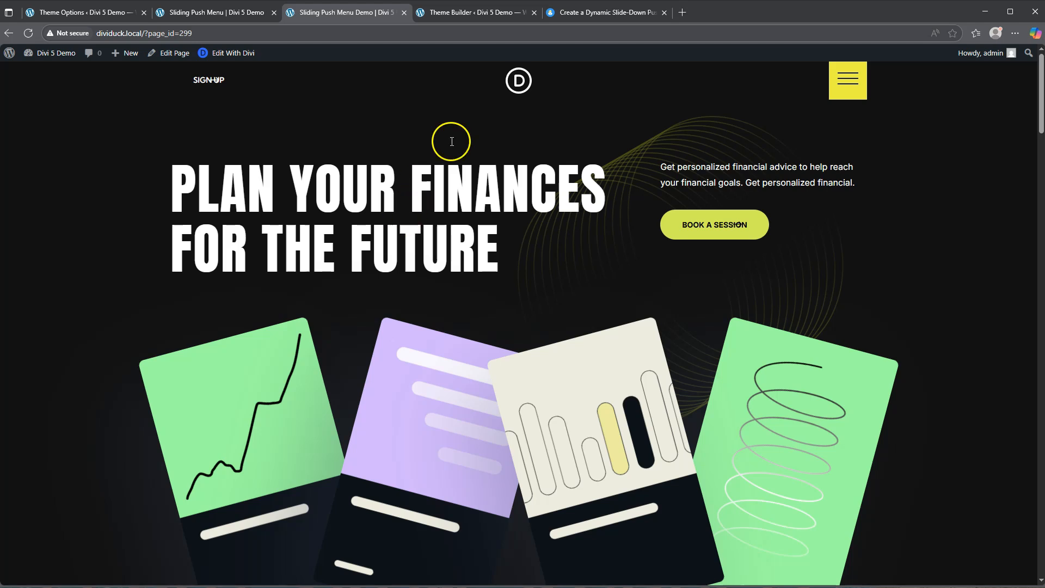
pyautogui.click(839, 86)
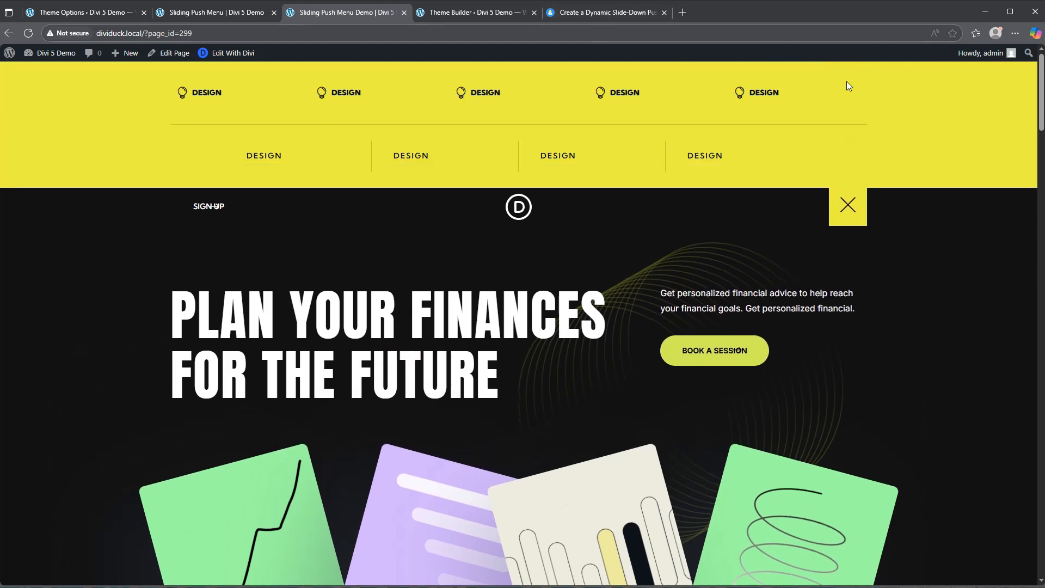
pyautogui.click(851, 207)
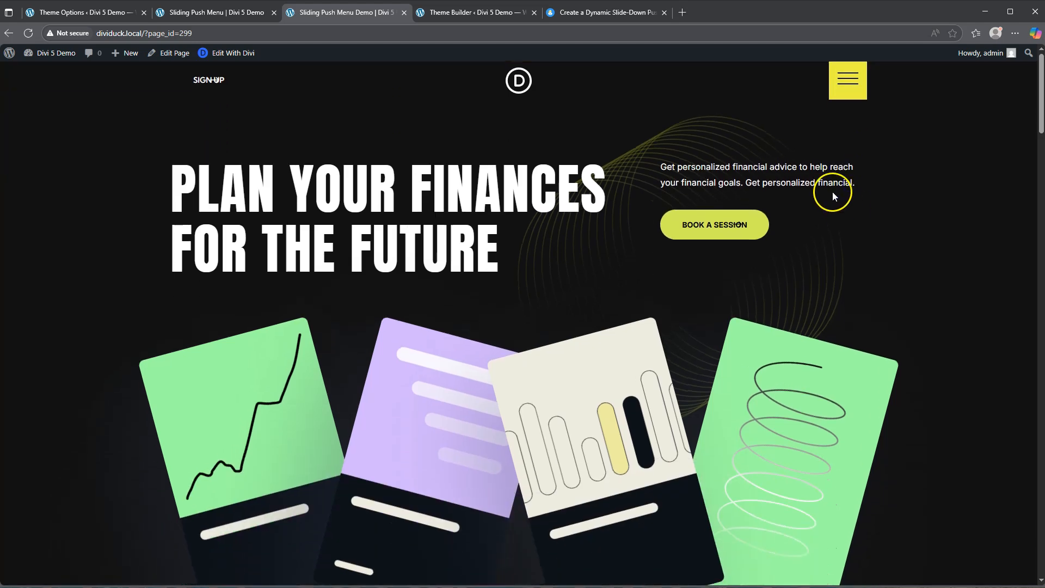